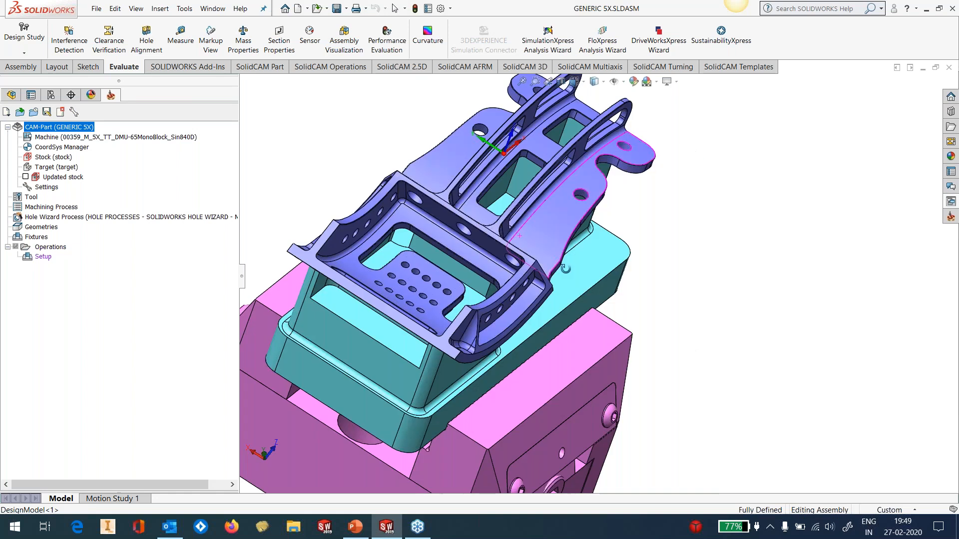
Show the hidden STOCK solid body of DesignModel in the assembly
click(14, 95)
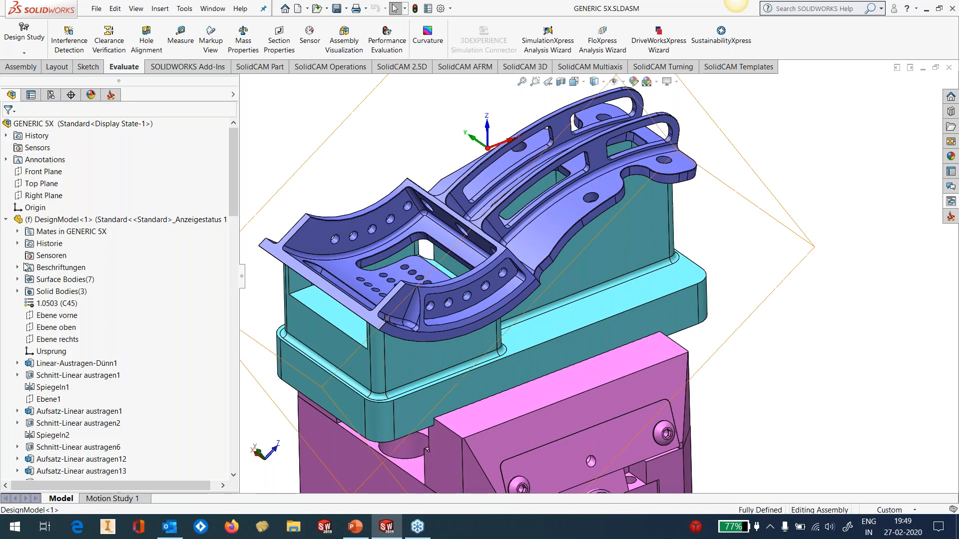
click(17, 292)
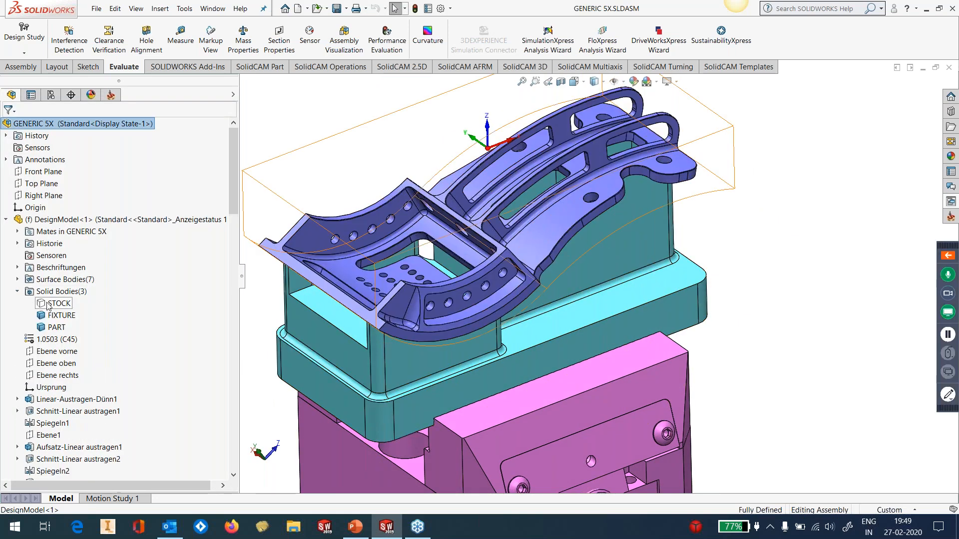
click(48, 306)
click(75, 275)
scroll(562, 244, up, 2)
click(743, 237)
mouse_move(743, 237)
middle_down()
mouse_move(718, 205)
mouse_move(753, 232)
middle_up()
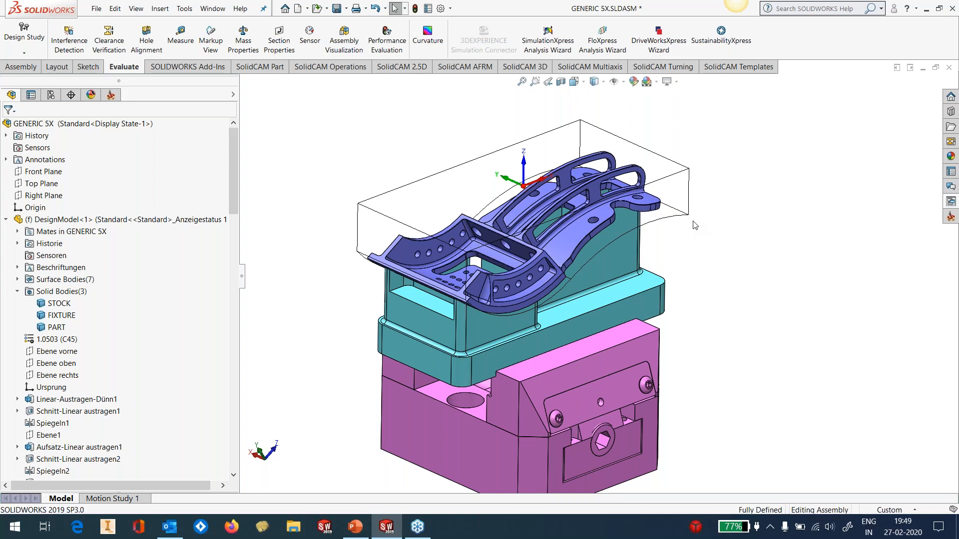
Apply the GEN_5X_FACING_32R1_2 face milling template to the top face of the stock
click(111, 94)
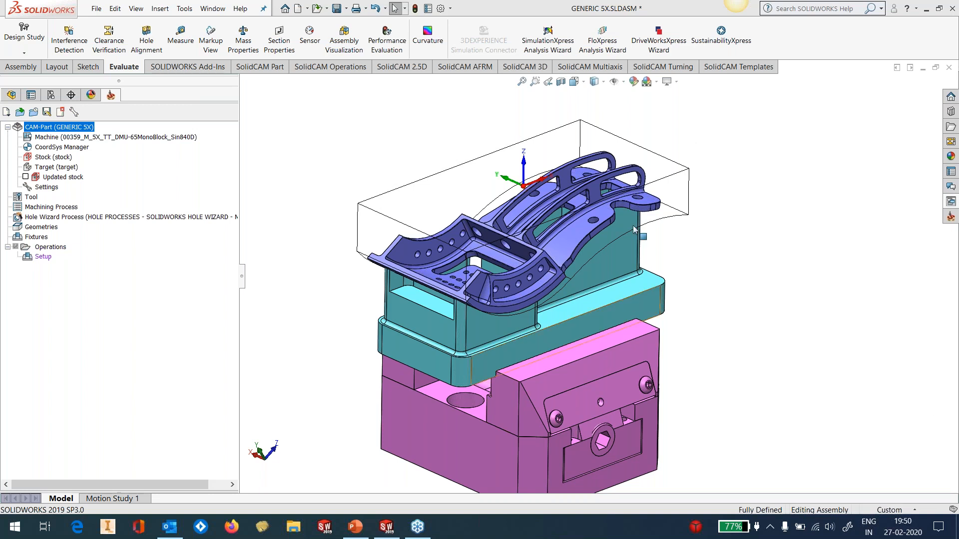
scroll(590, 307, up, 1)
scroll(623, 302, down, 2)
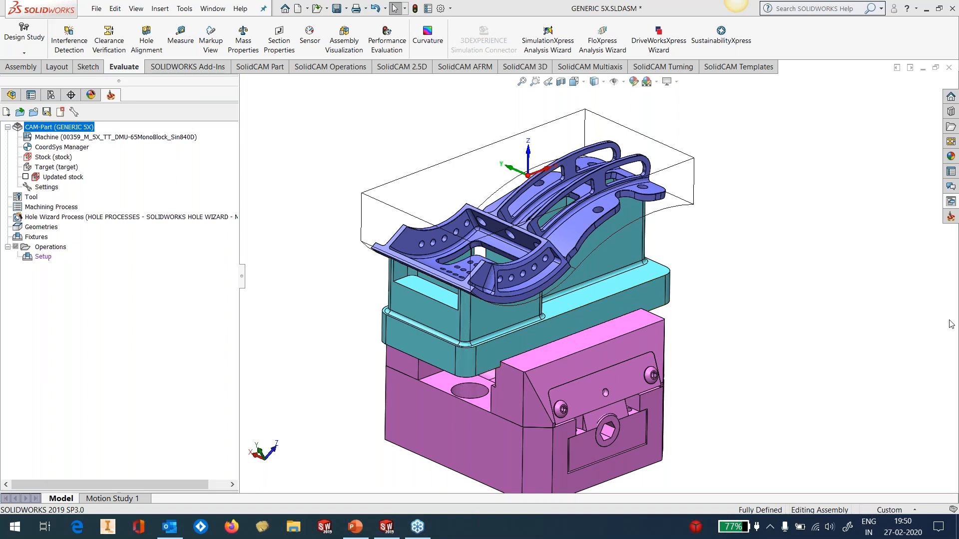
click(951, 203)
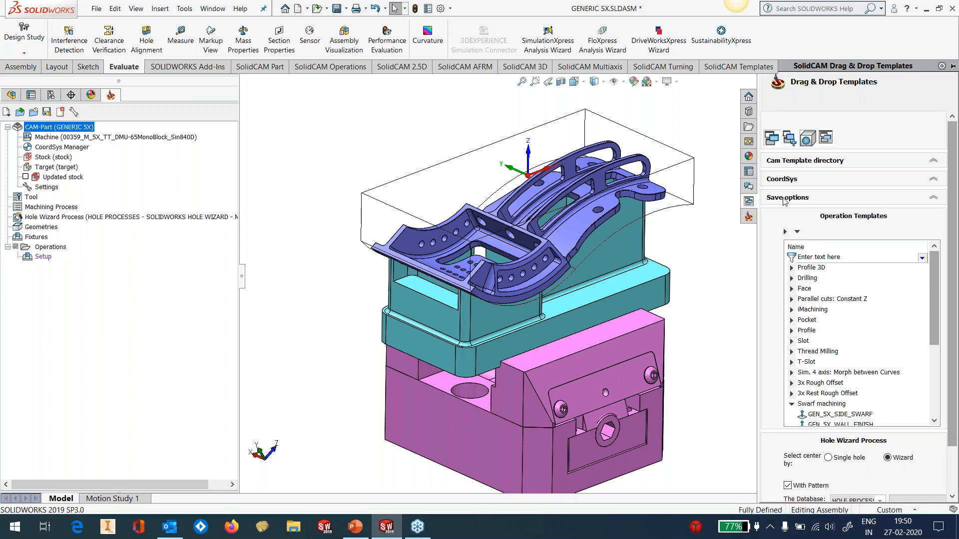
middle_drag(666, 253, 714, 265)
click(804, 289)
click(792, 290)
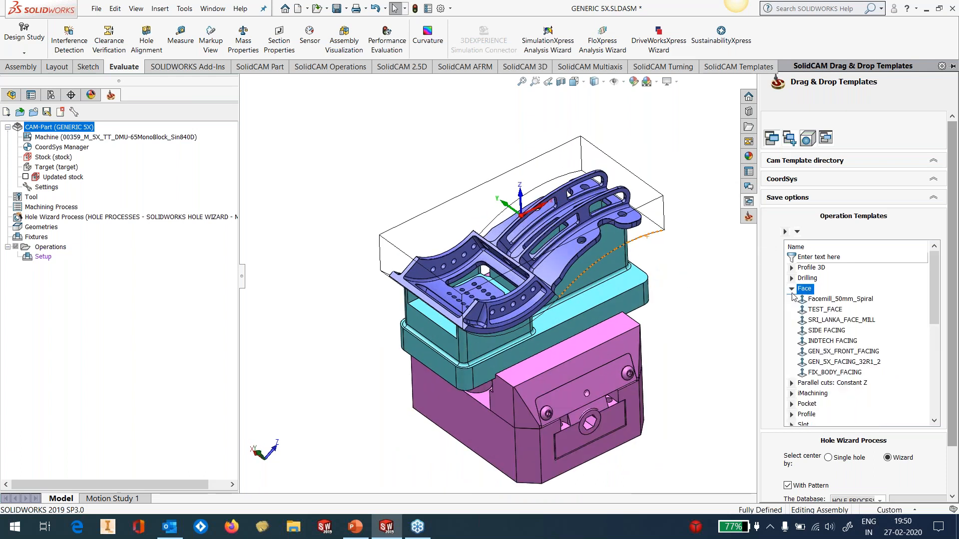
click(859, 365)
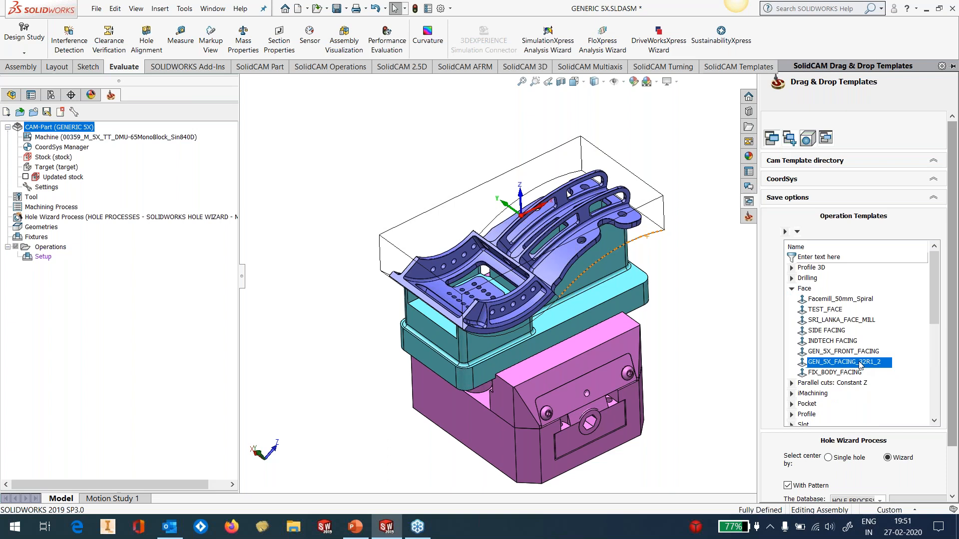
drag(859, 365, 748, 372)
drag(396, 228, 414, 252)
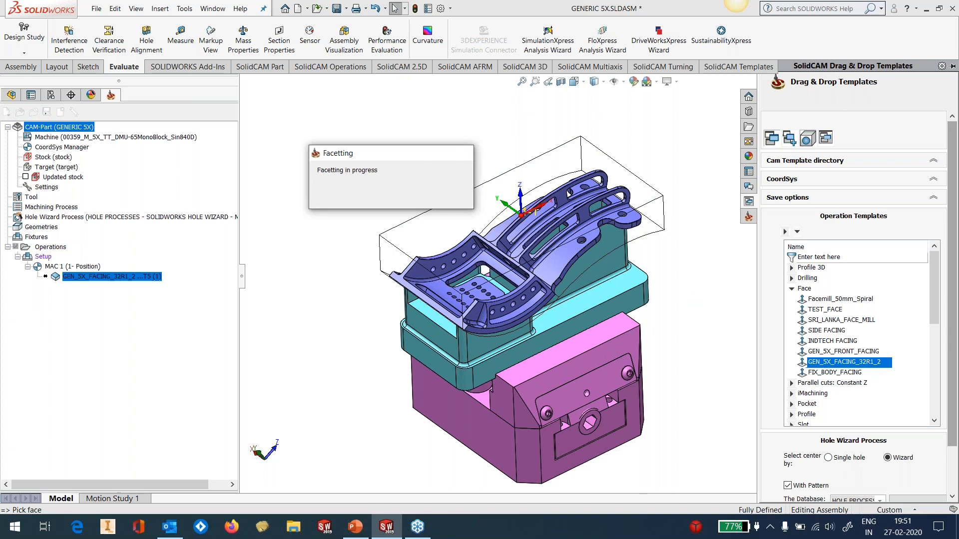
Edit the top facing operation: pick the stock's top face as upper level, set the step down to 3, then save and calculate
right_click(129, 278)
click(279, 128)
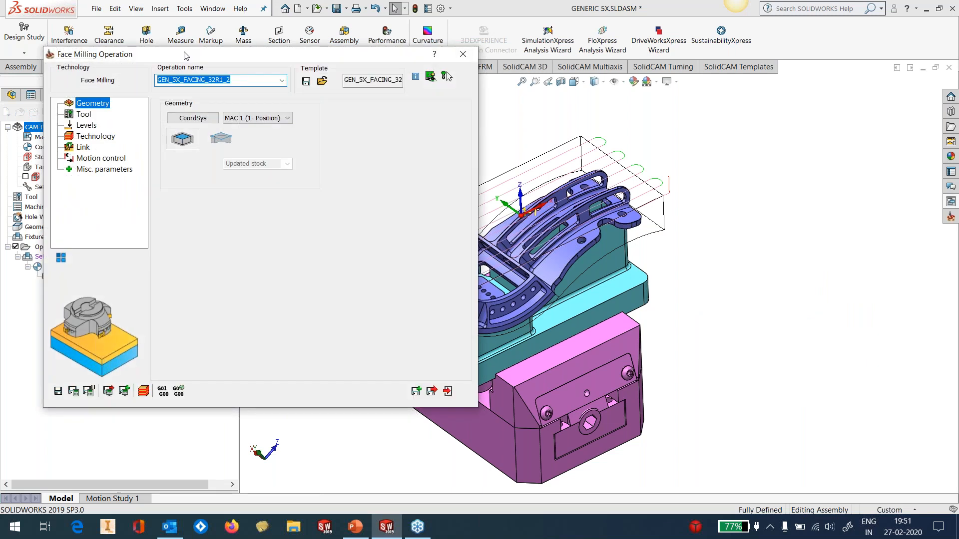
drag(184, 56, 263, 73)
click(165, 143)
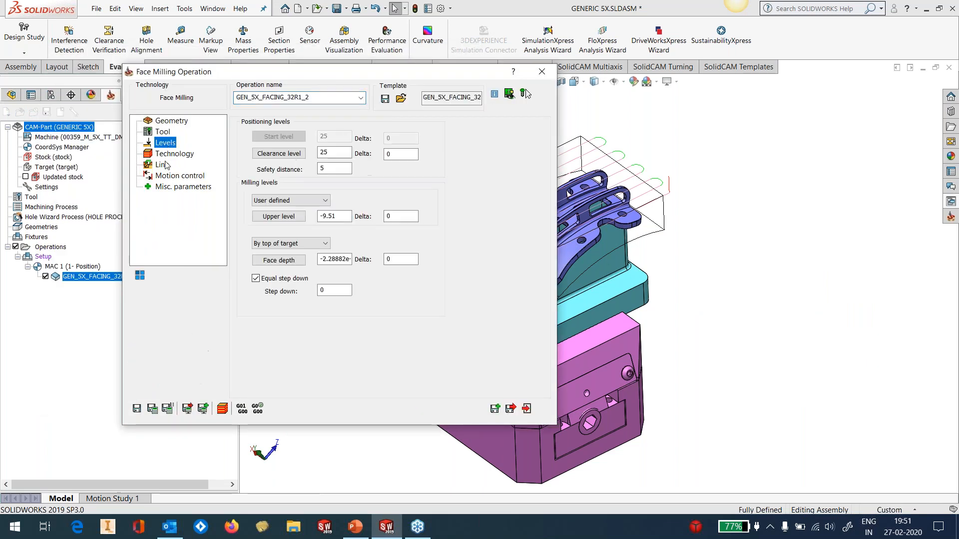
click(278, 216)
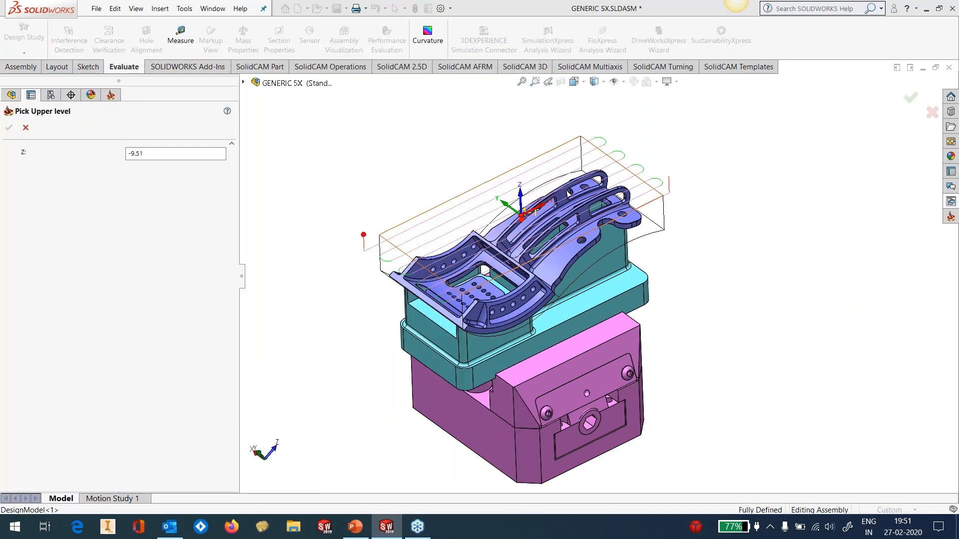
click(9, 128)
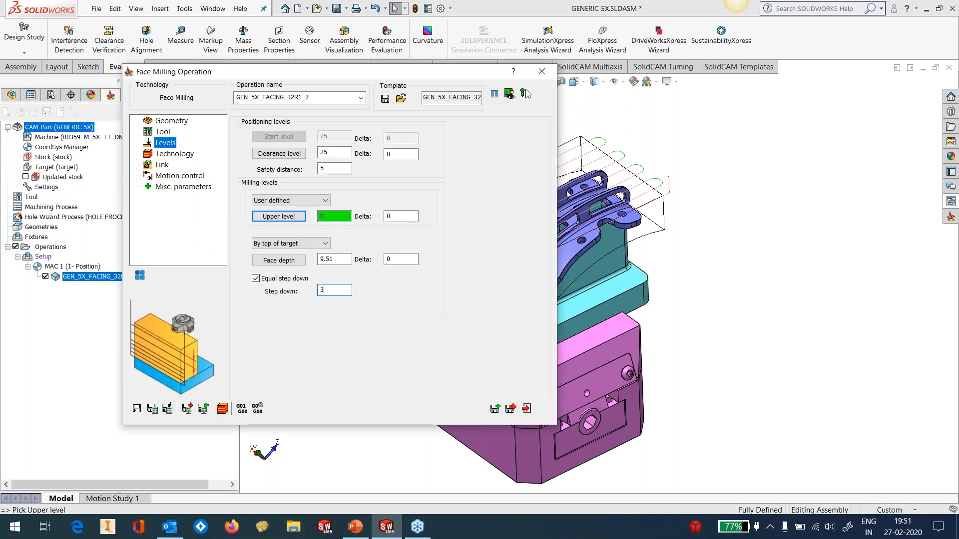
click(152, 408)
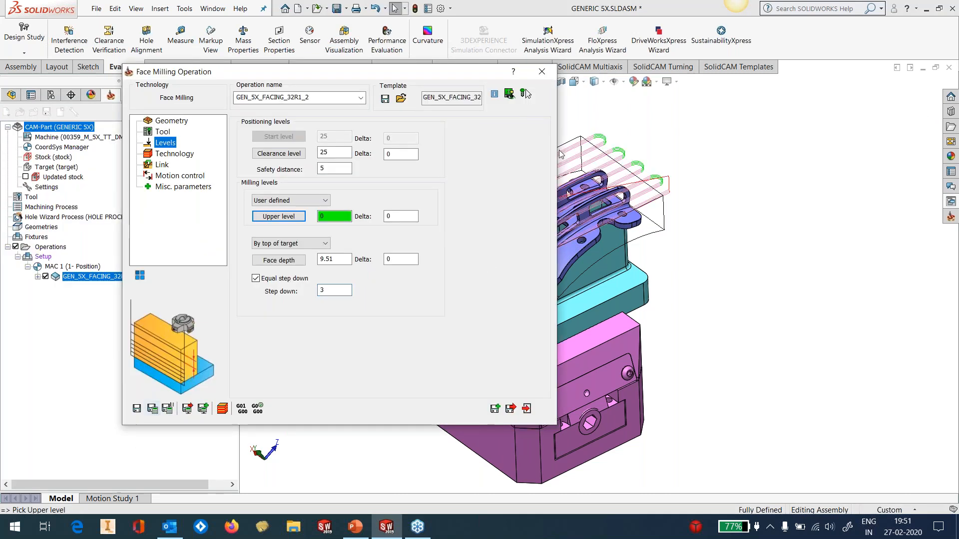
click(543, 73)
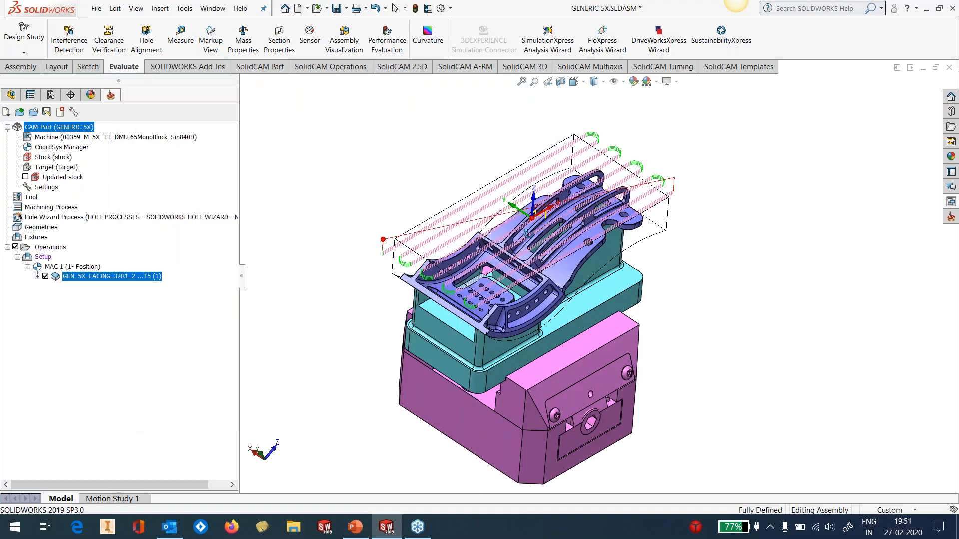
Hide the top facing toolpath and apply the GEN_5X_FACING_32R1_2 template to one long side face of the stock
click(45, 277)
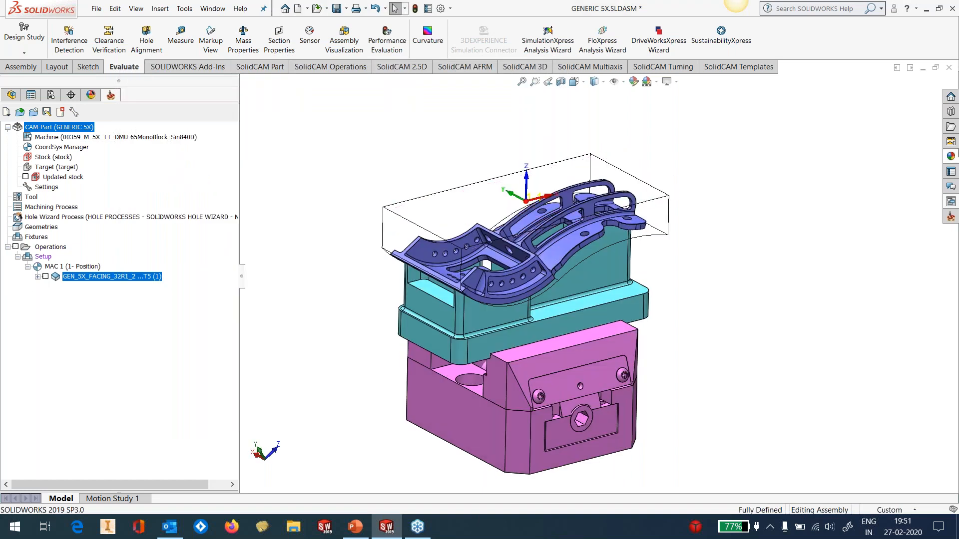
click(950, 216)
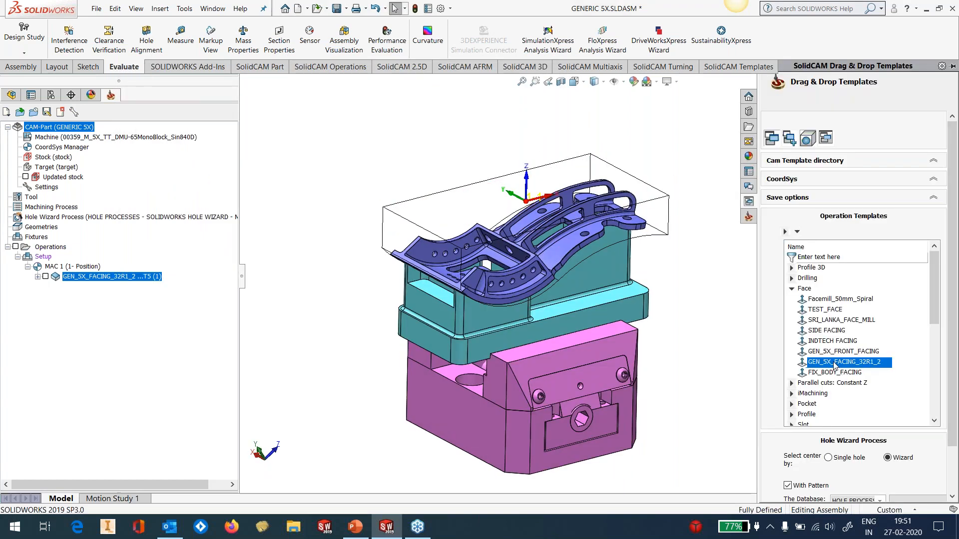
drag(827, 365, 660, 217)
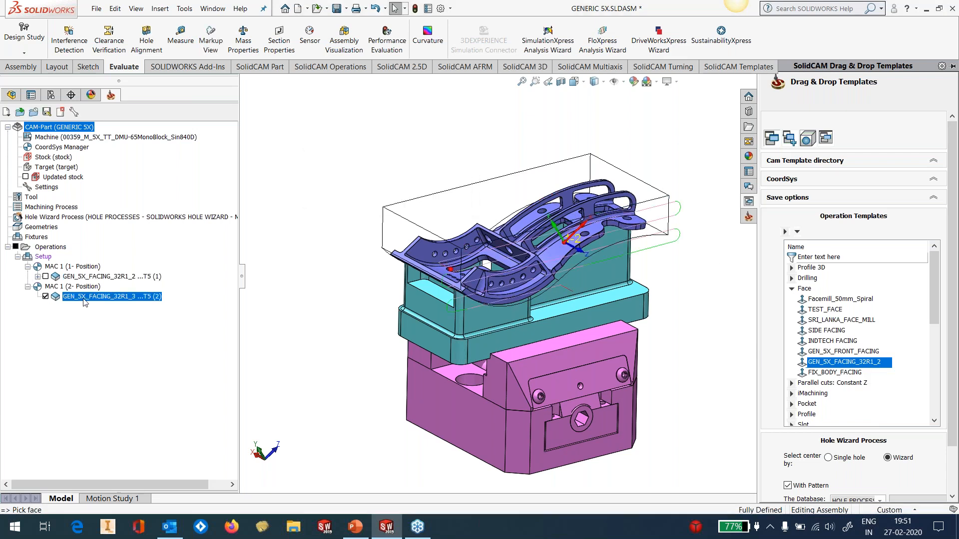
In GEN_5X_FACING_32R1_3, pick the stock's side face as upper level, set the step down to 3, then save and calculate
right_click(86, 298)
click(124, 128)
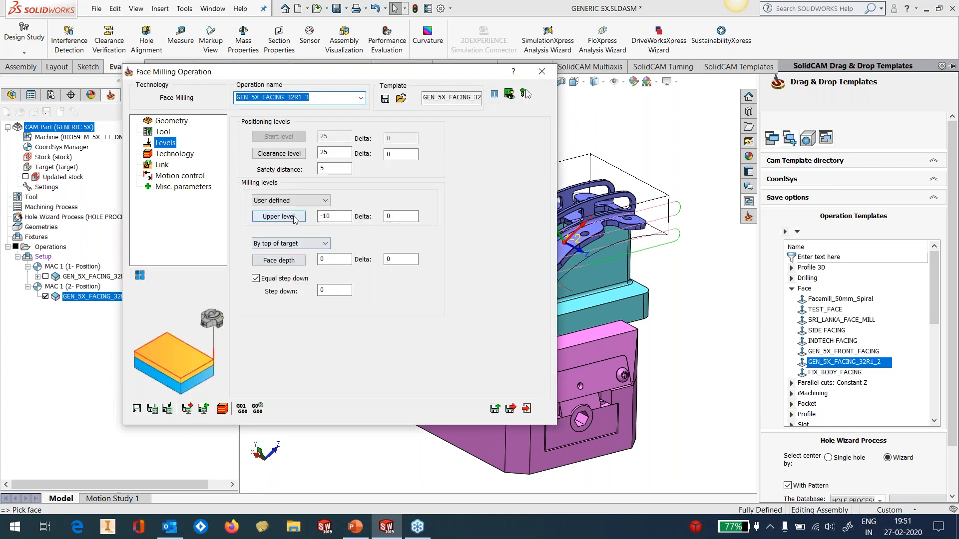
click(657, 208)
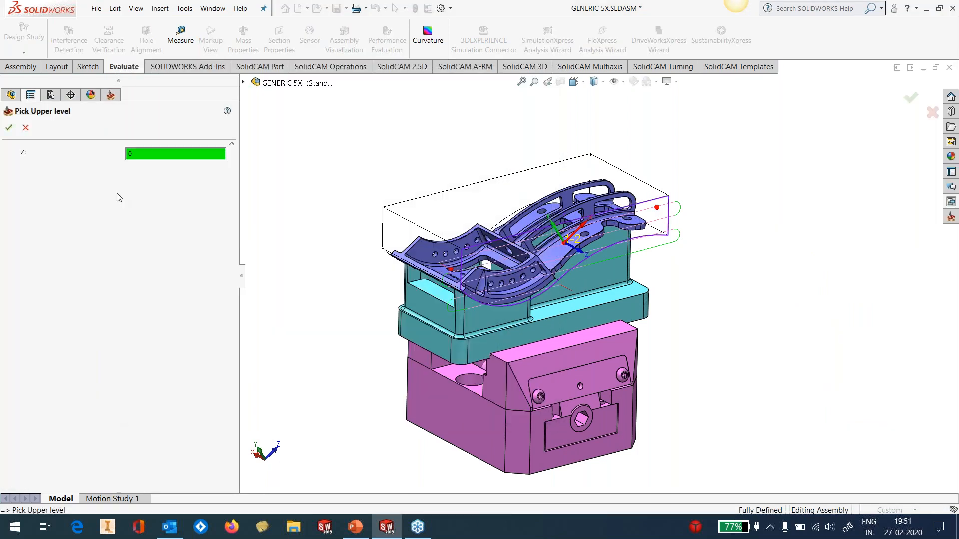
click(11, 131)
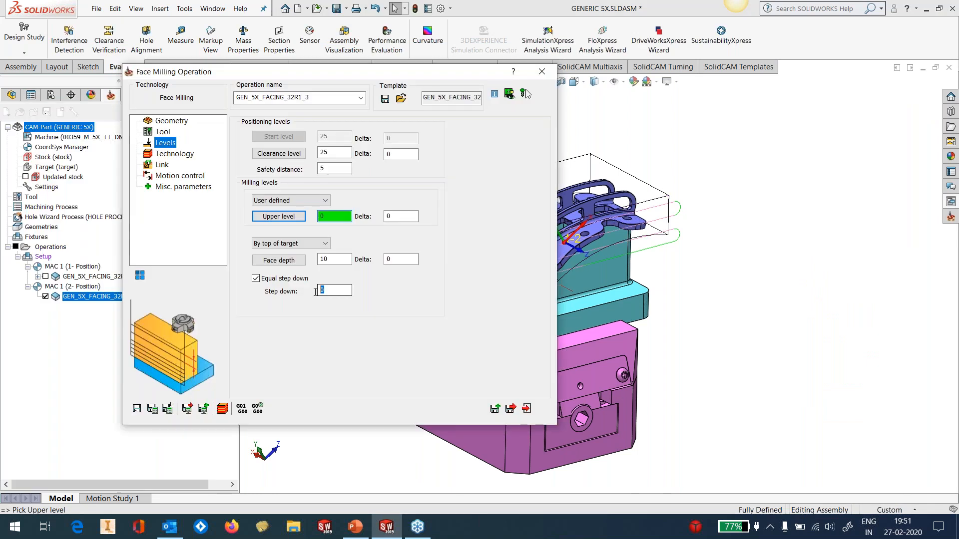
click(153, 410)
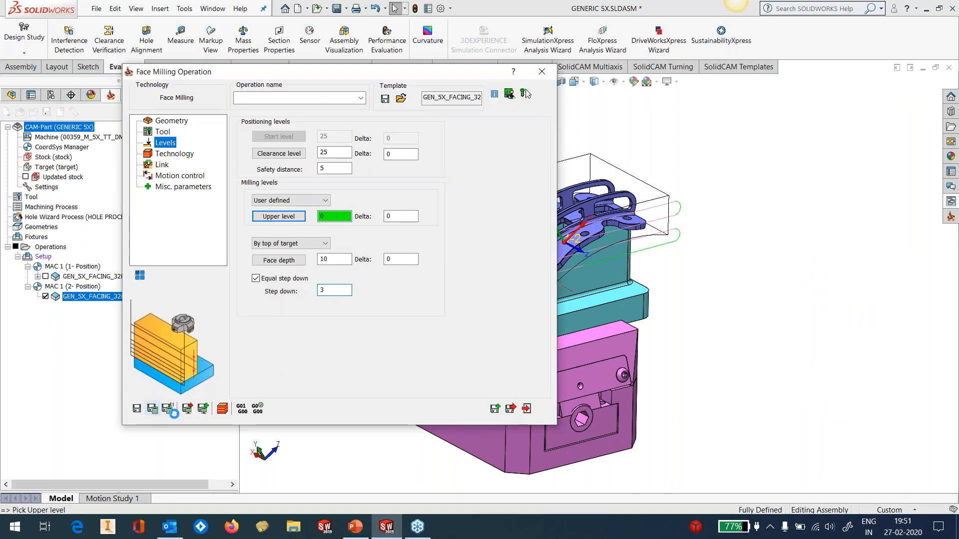
click(527, 409)
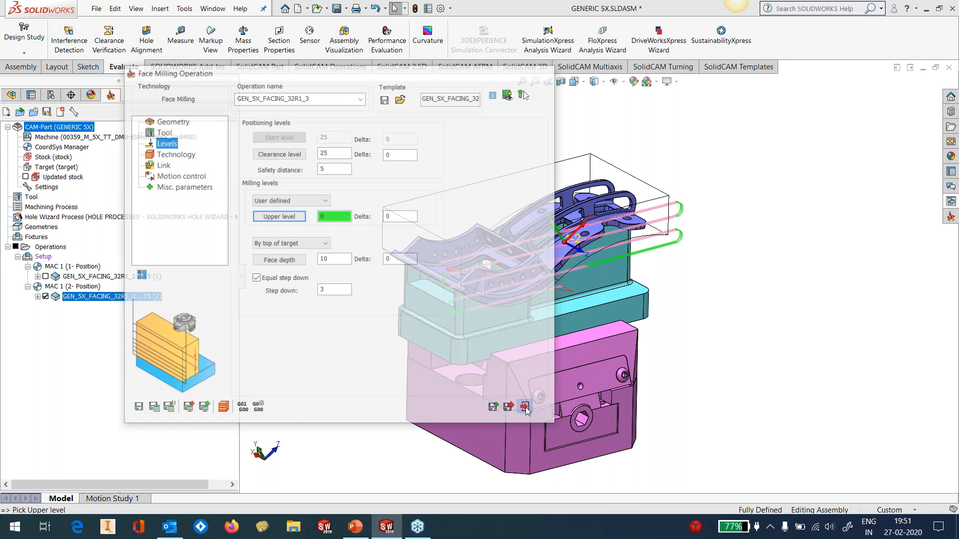
Apply the GEN_5X_FACING_32R1_2 template to the opposite long side face of the stock
click(949, 202)
middle_drag(695, 315, 424, 300)
drag(867, 363, 435, 201)
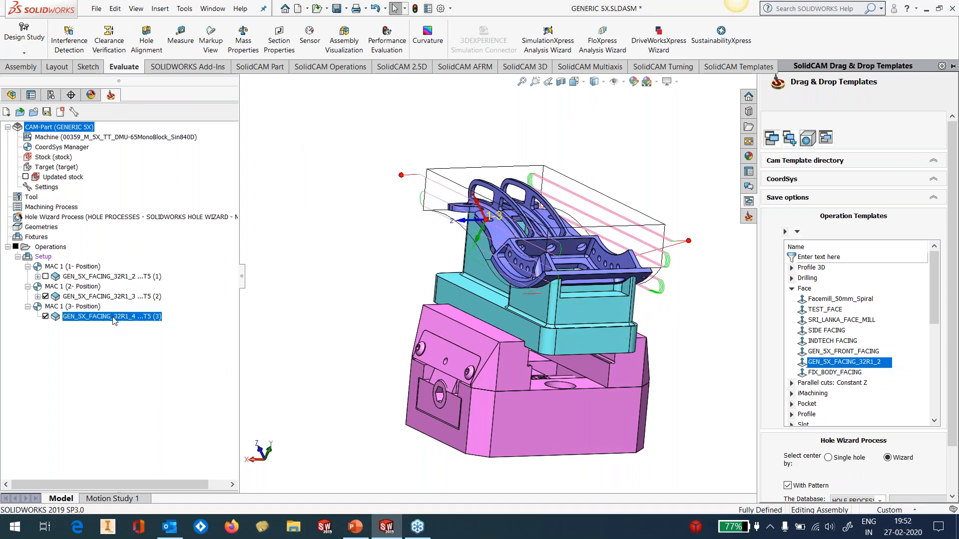
In GEN_5X_FACING_32R1_4, pick the stock's side face as upper level, set the step down to 3, then save and calculate
right_click(119, 314)
click(150, 127)
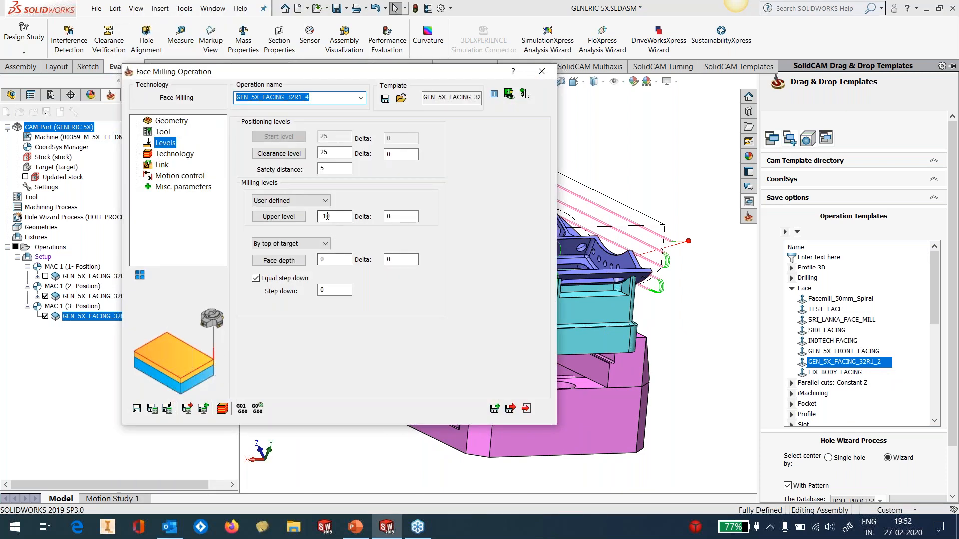
click(295, 221)
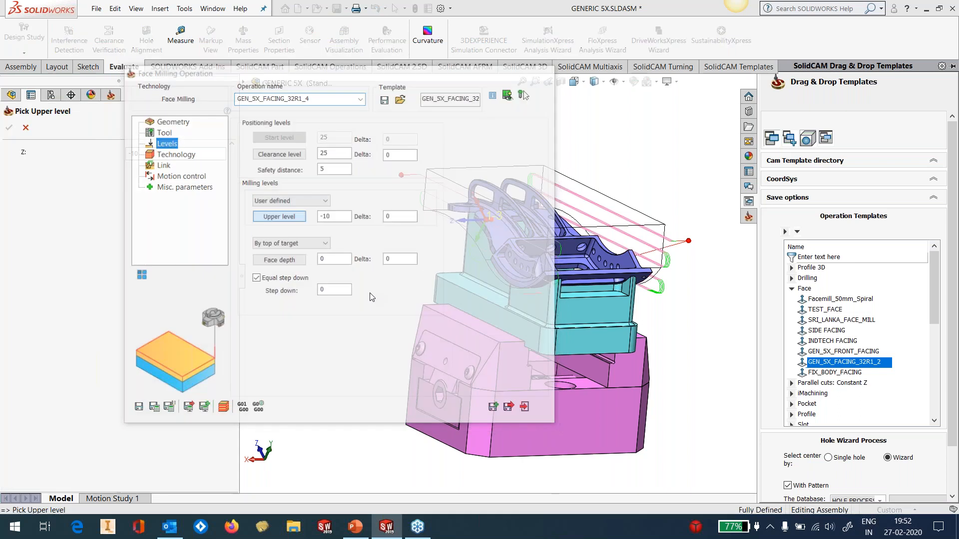
click(9, 127)
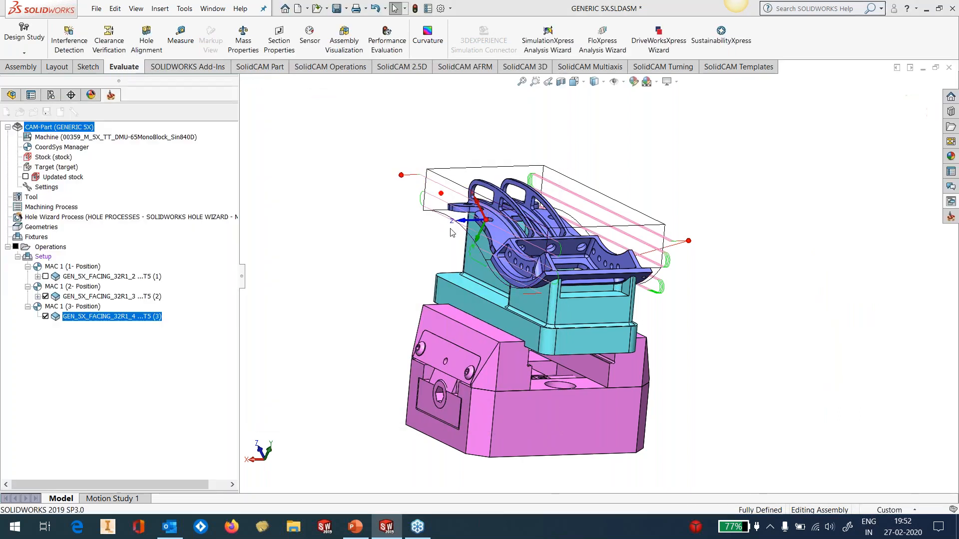
double_click(334, 290)
text(3)
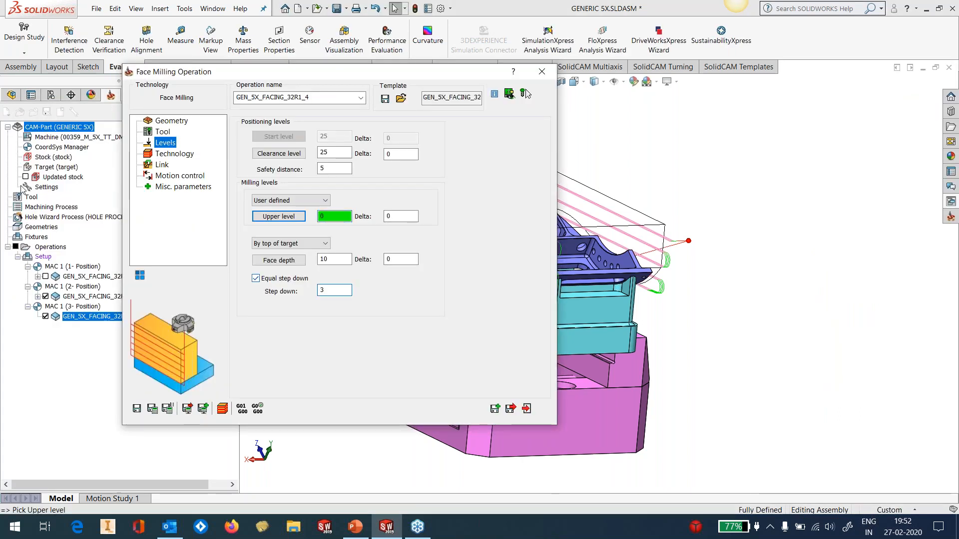
click(153, 409)
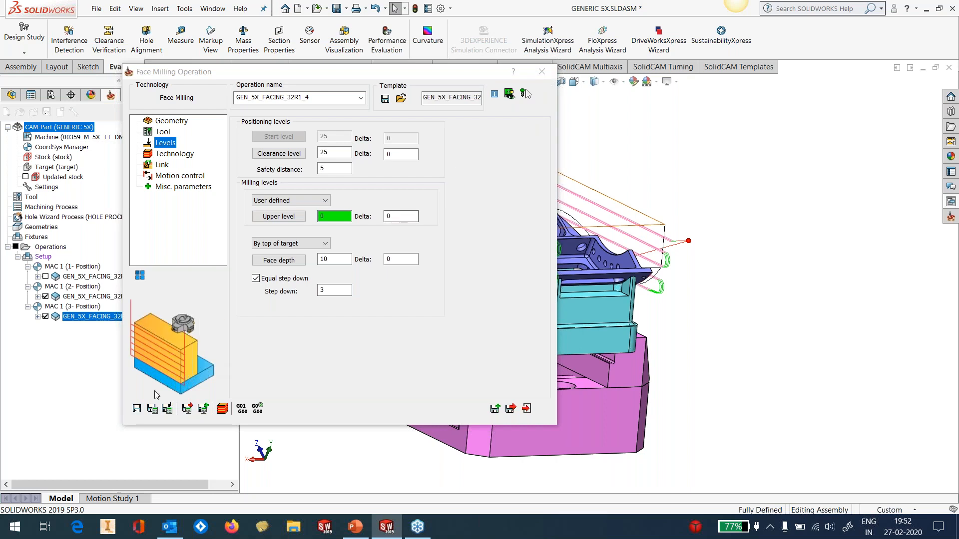
click(152, 411)
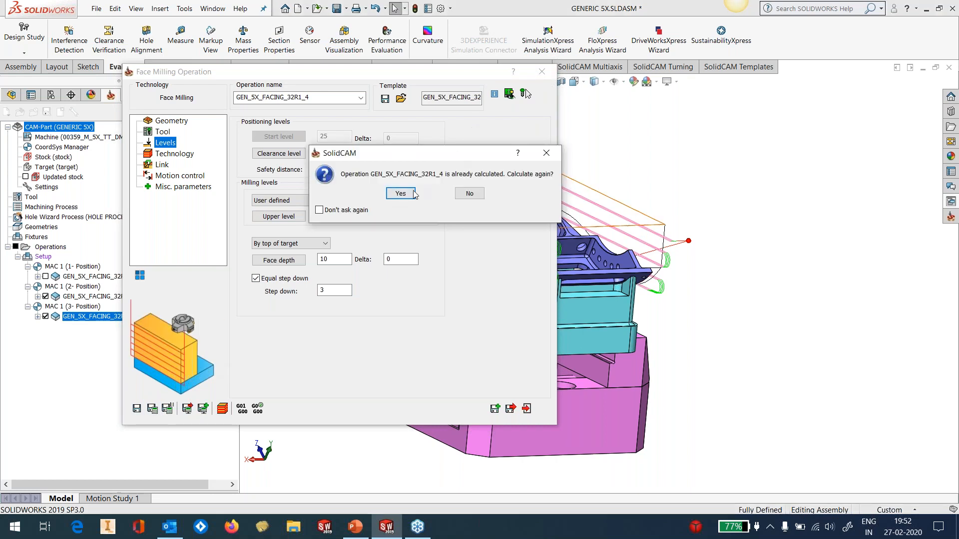
click(401, 193)
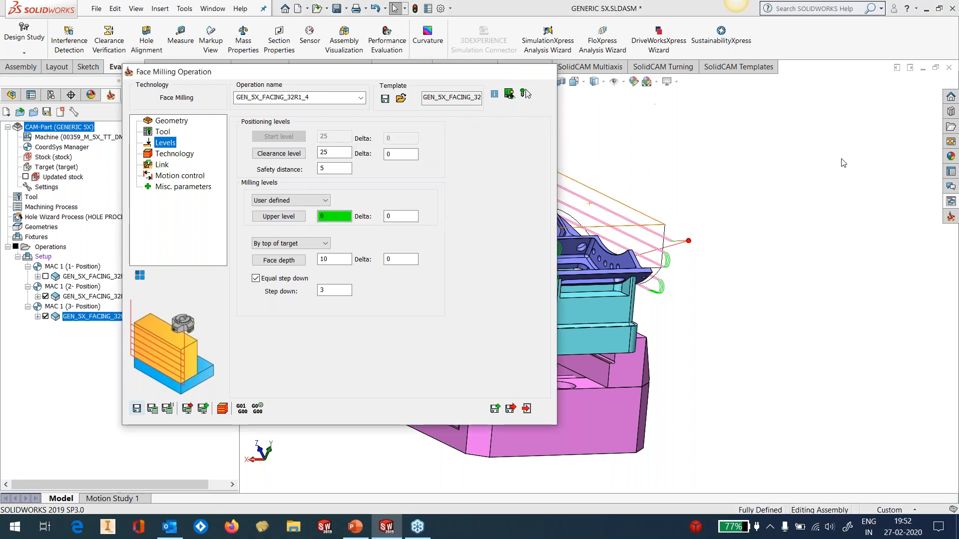
Apply the GEN_5X_FACING_32R1_2 template to one short end face of the stock, with that face picked as upper level and a step down of 3
click(951, 203)
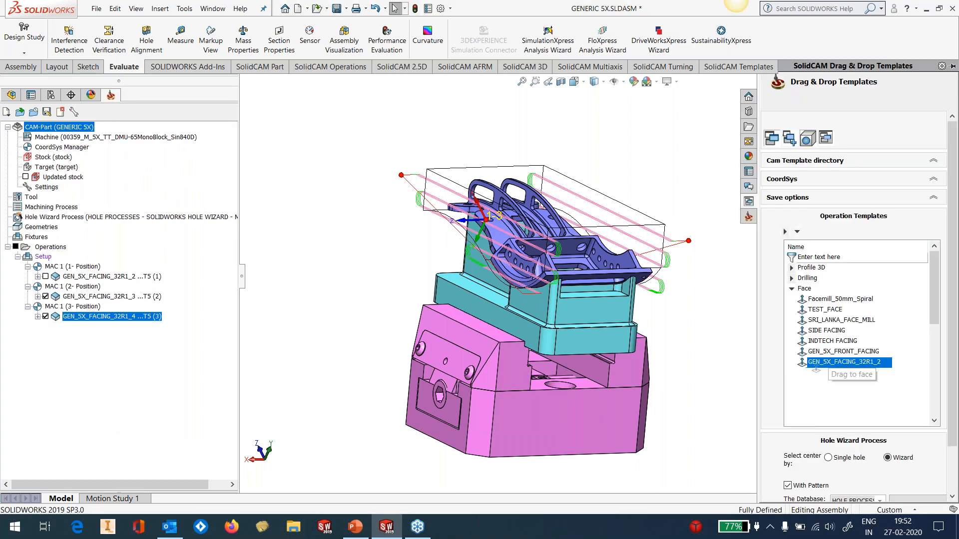
drag(753, 358, 719, 350)
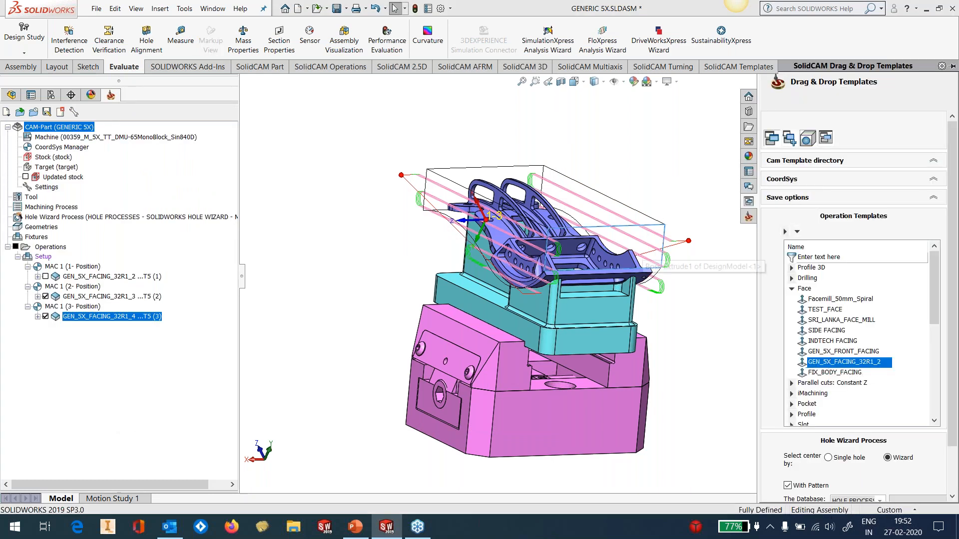
right_click(109, 338)
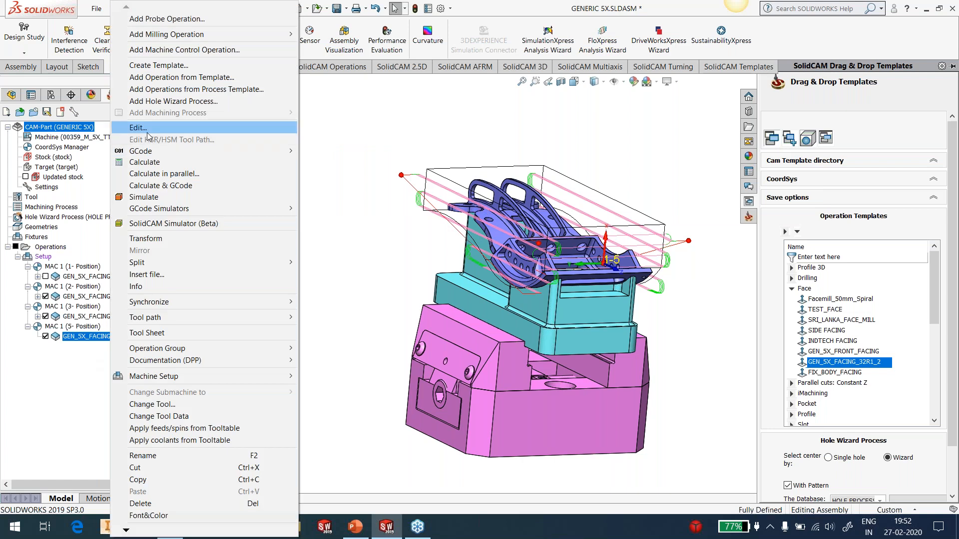
click(165, 128)
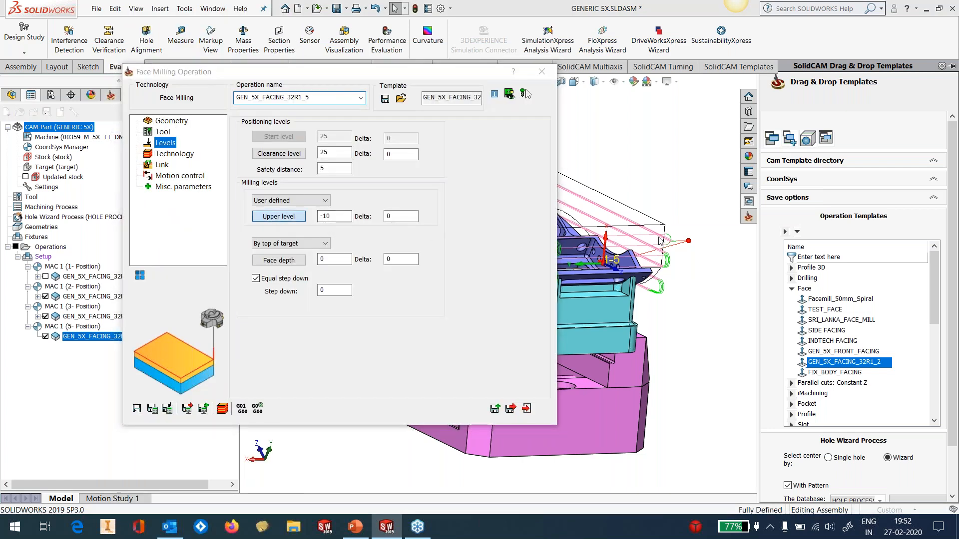
click(278, 217)
click(9, 128)
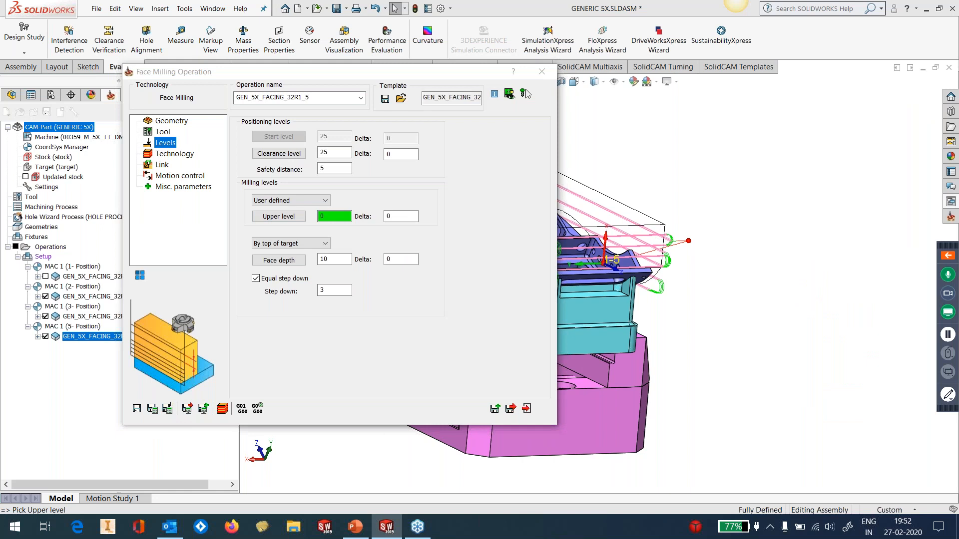
Apply the GEN_5X_FACING_32R1_2 template to the opposite short end face of the stock
middle_drag(664, 160, 687, 262)
scroll(485, 258, down, 2)
scroll(485, 258, down, 1)
click(951, 201)
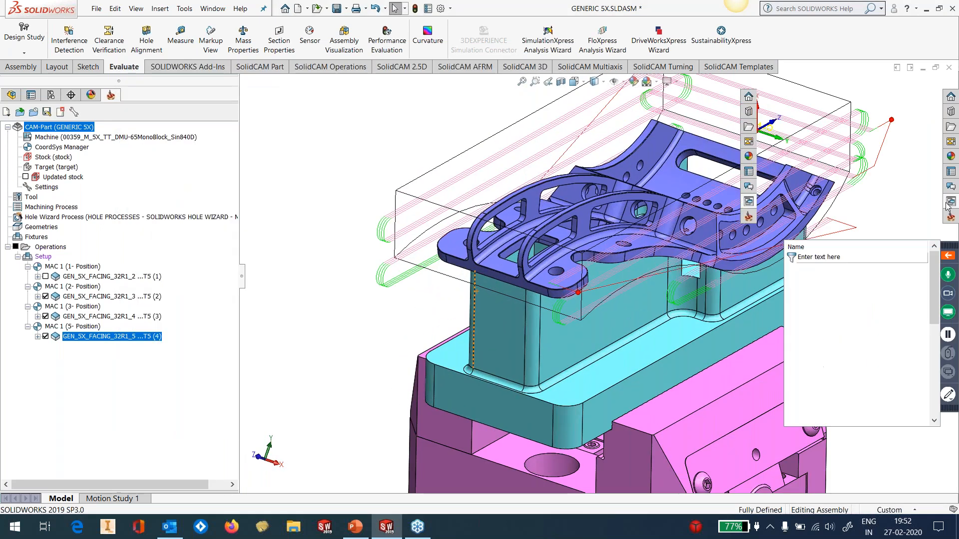
drag(817, 364, 436, 264)
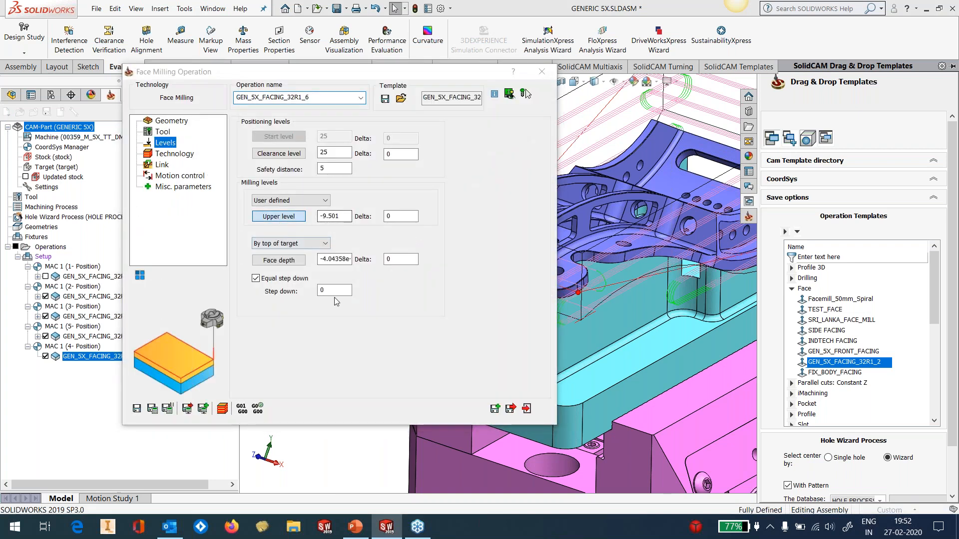
In GEN_5X_FACING_32R1_6, pick the stock's end face as upper level, set the step down to 3, then calculate and close the operation
click(278, 217)
click(9, 128)
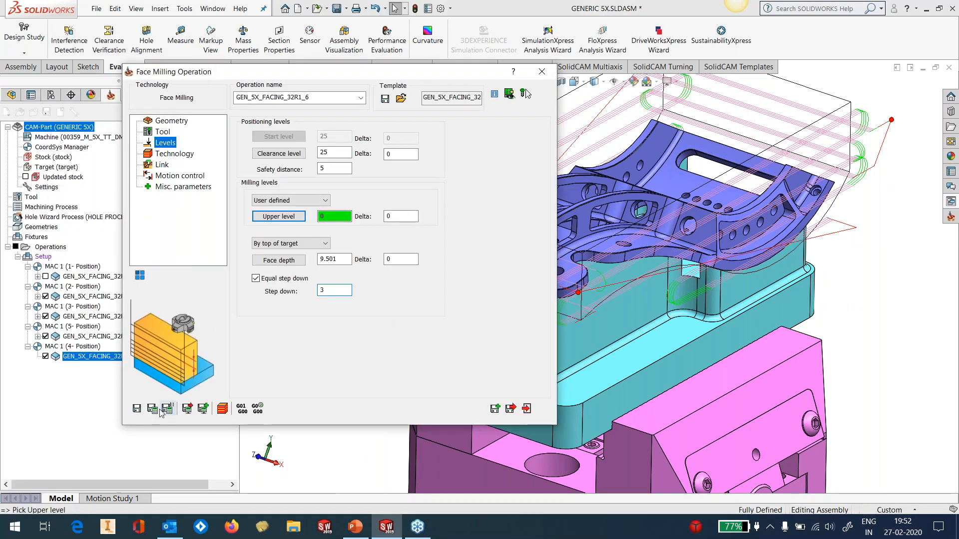
click(528, 412)
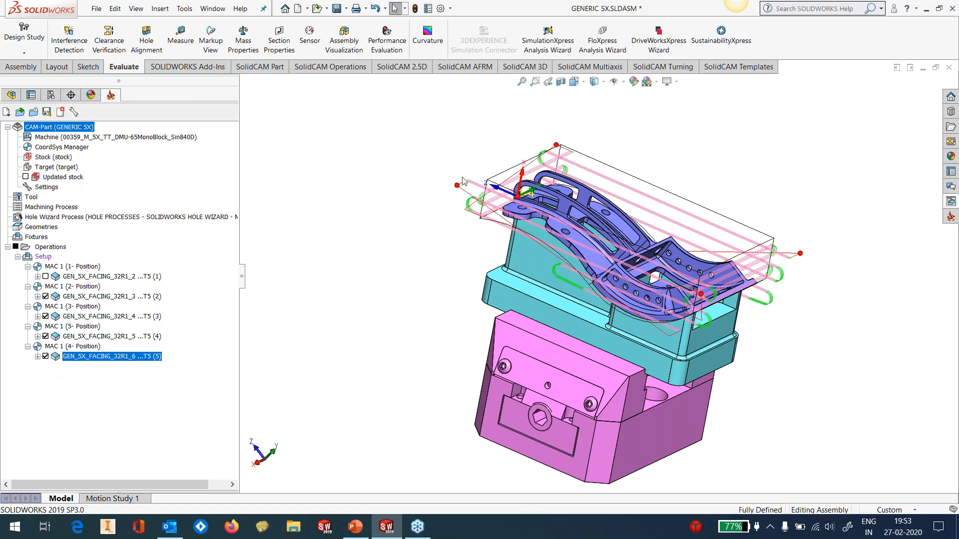
Inspect the side facing toolpaths, then open the simulation of all operations in SolidVerify mode
scroll(580, 235, down, 3)
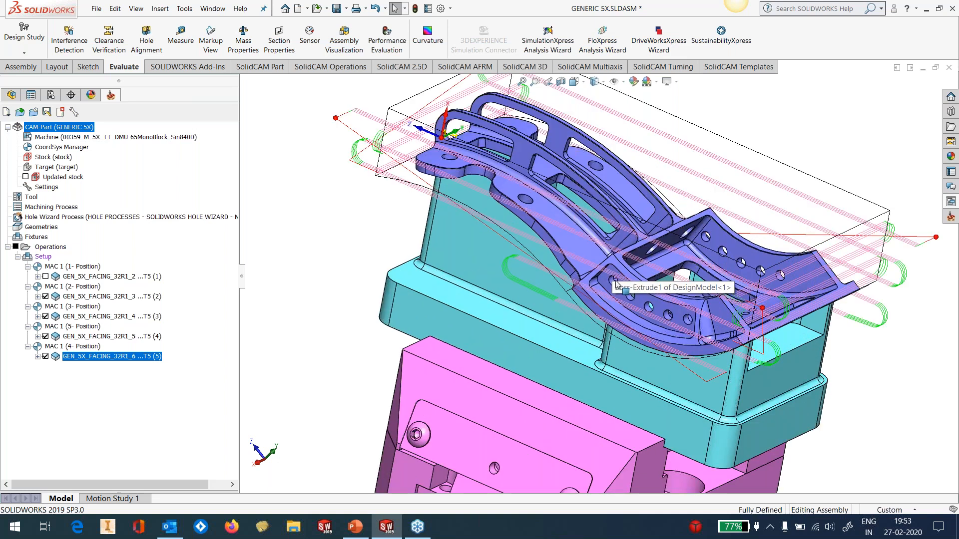
scroll(592, 256, down, 3)
middle_drag(593, 256, 527, 302)
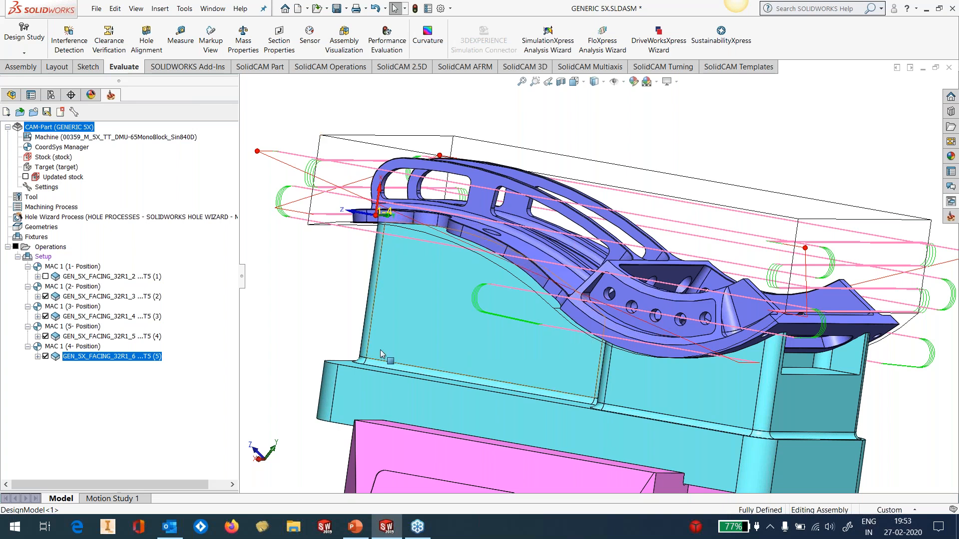
middle_drag(544, 234, 575, 304)
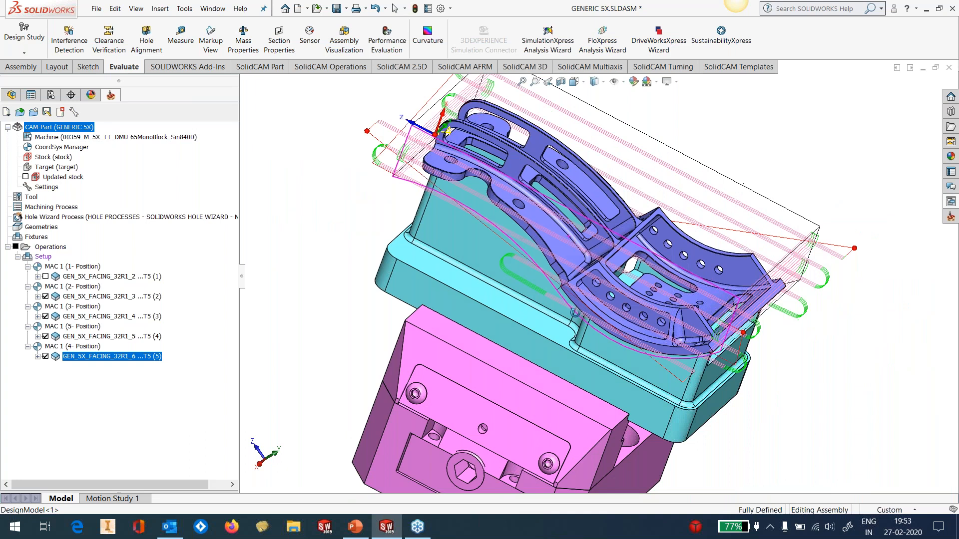
right_click(44, 250)
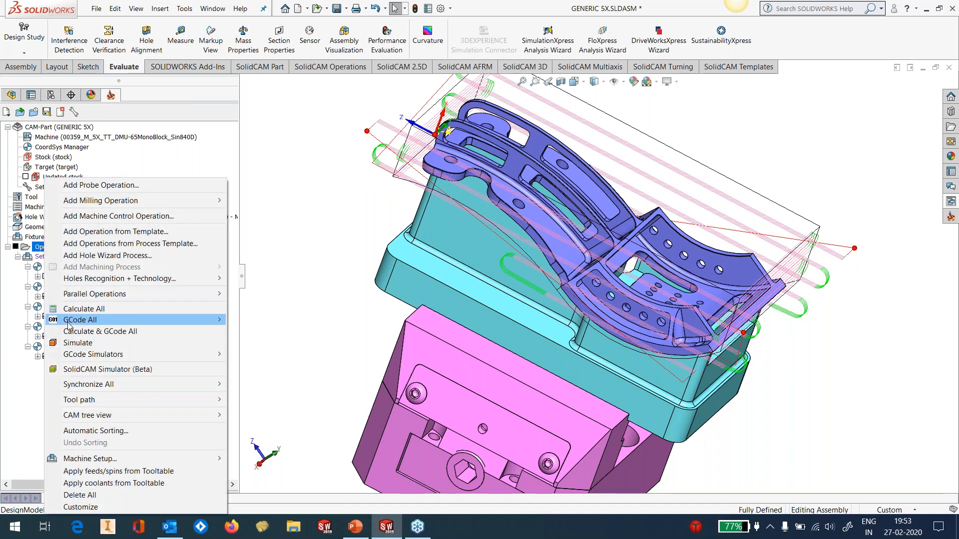
click(67, 344)
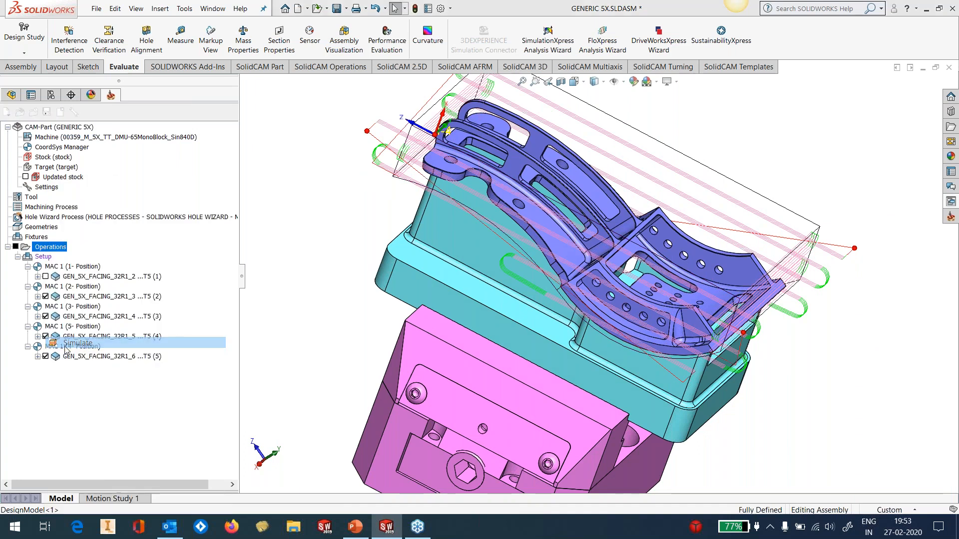
drag(153, 65, 118, 23)
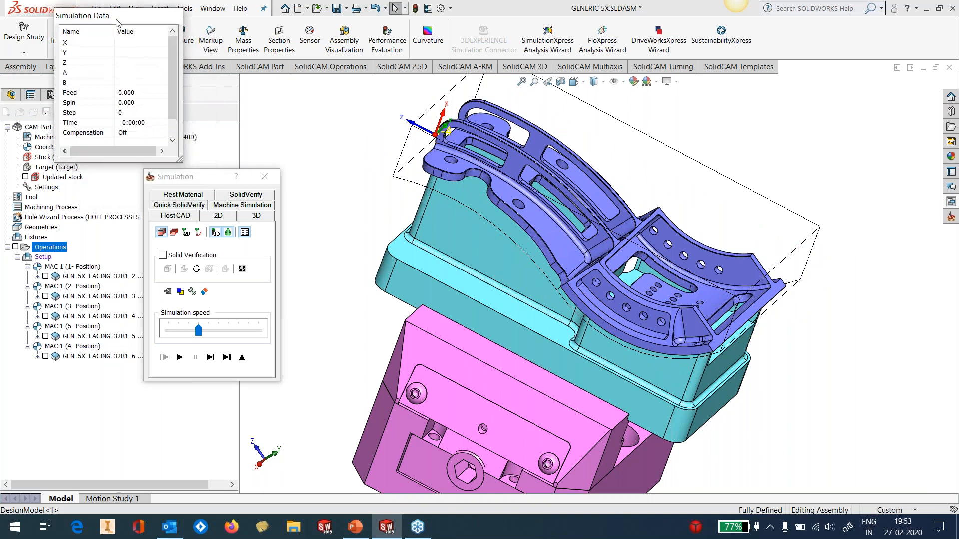
click(244, 194)
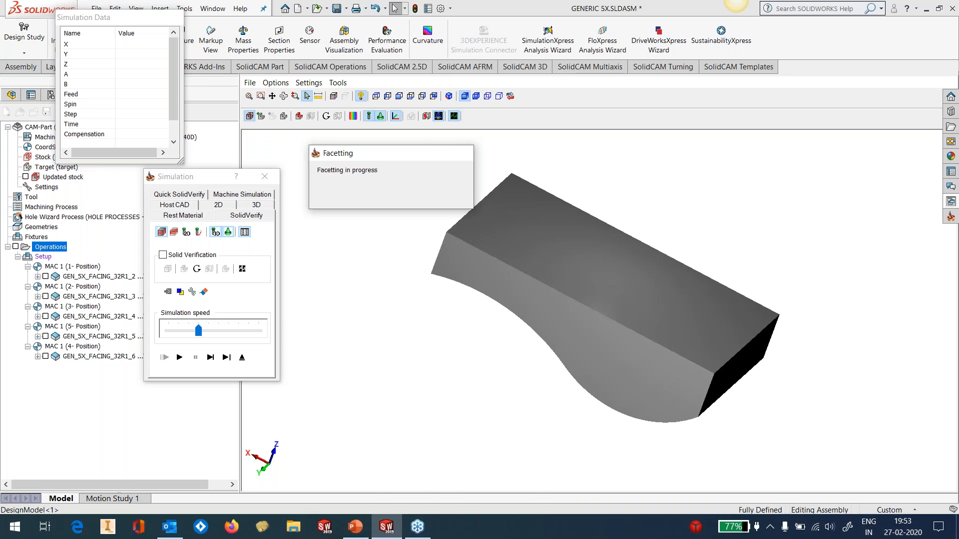
Run the SolidVerify simulation of all facing operations, inspect the machined stock and exit the simulation
middle_drag(600, 274, 677, 297)
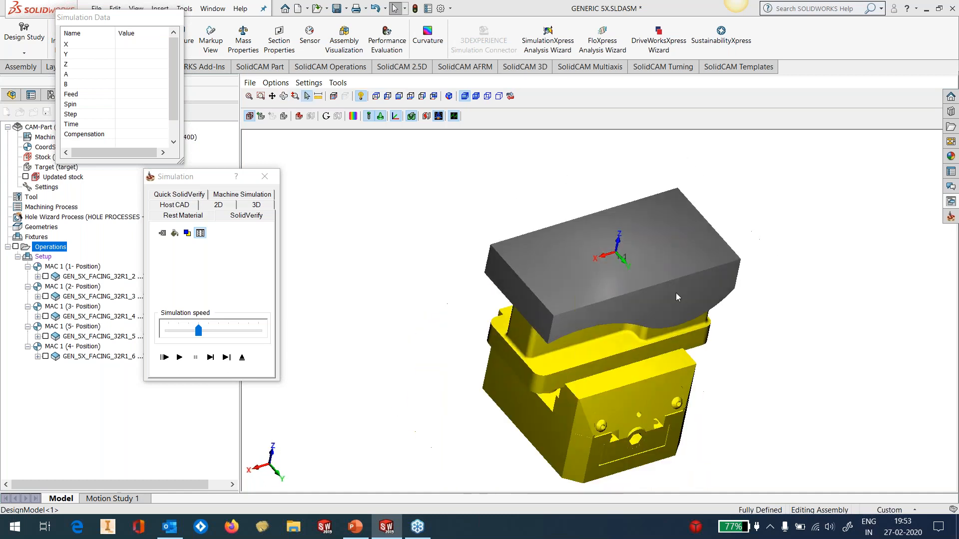
scroll(676, 297, up, 2)
click(180, 357)
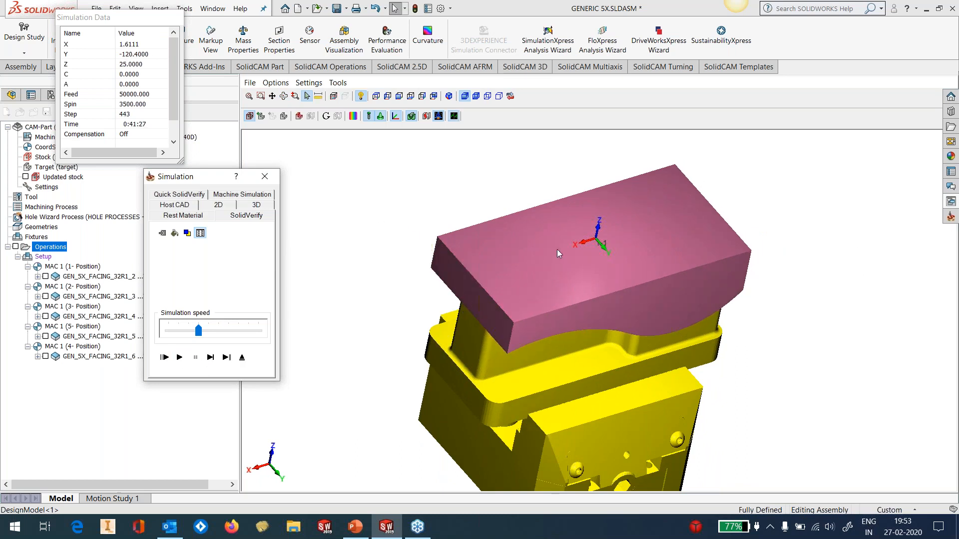
mouse_move(556, 250)
middle_down()
mouse_move(581, 259)
mouse_move(554, 239)
middle_up()
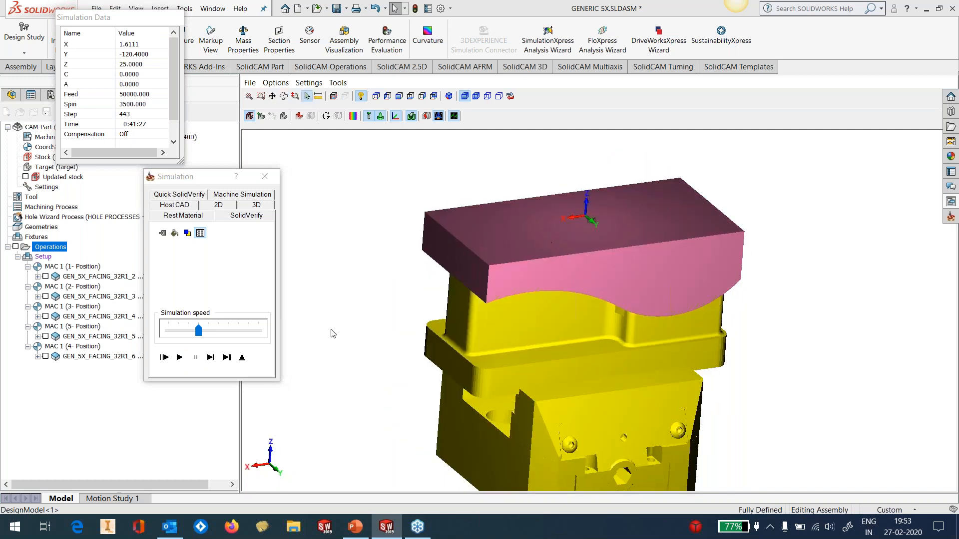
click(242, 358)
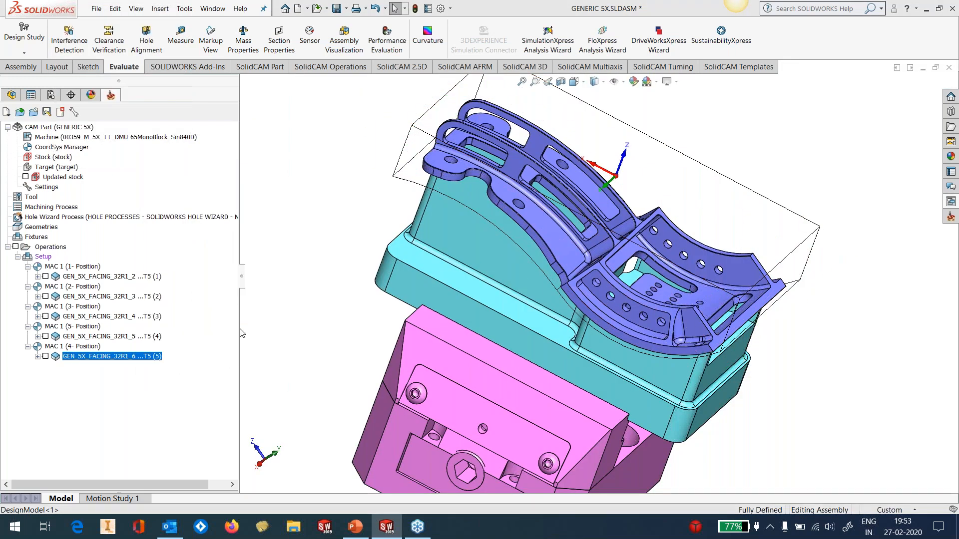
Hide the STOCK solid body of DesignModel and return to the CAM operations tree
scroll(783, 192, up, 2)
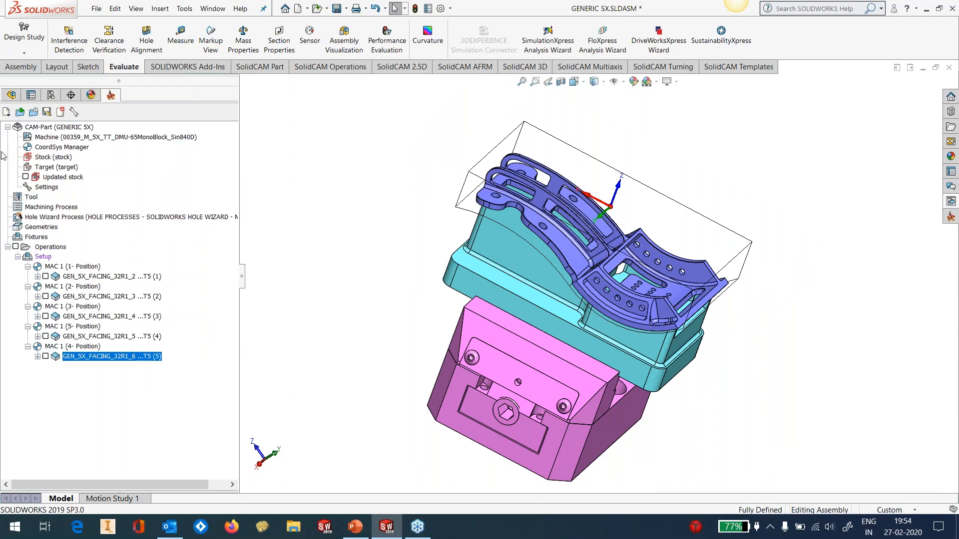
click(11, 94)
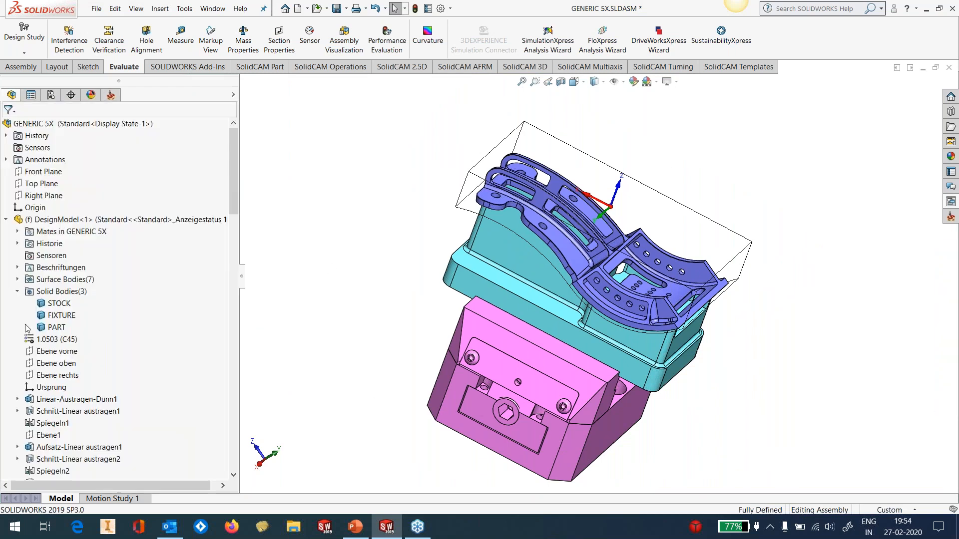
click(54, 307)
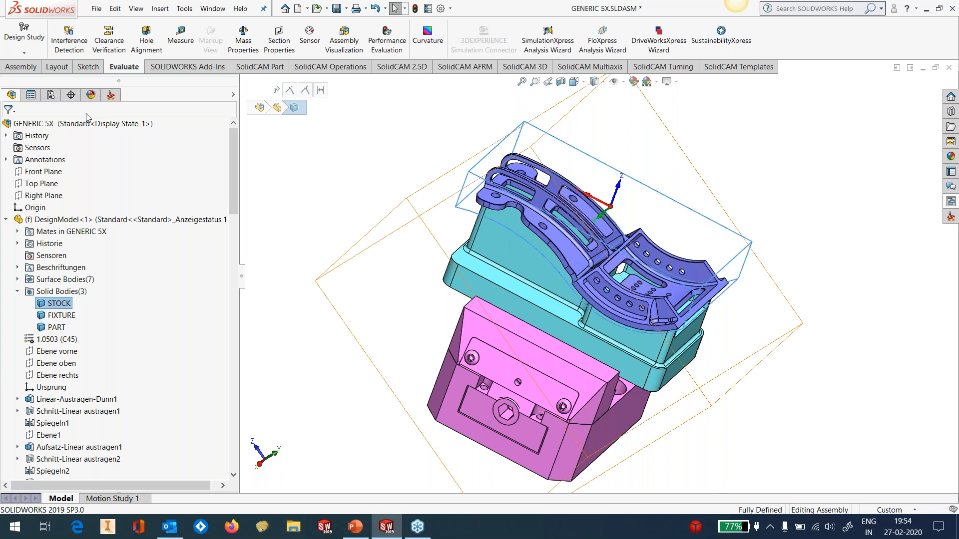
click(111, 94)
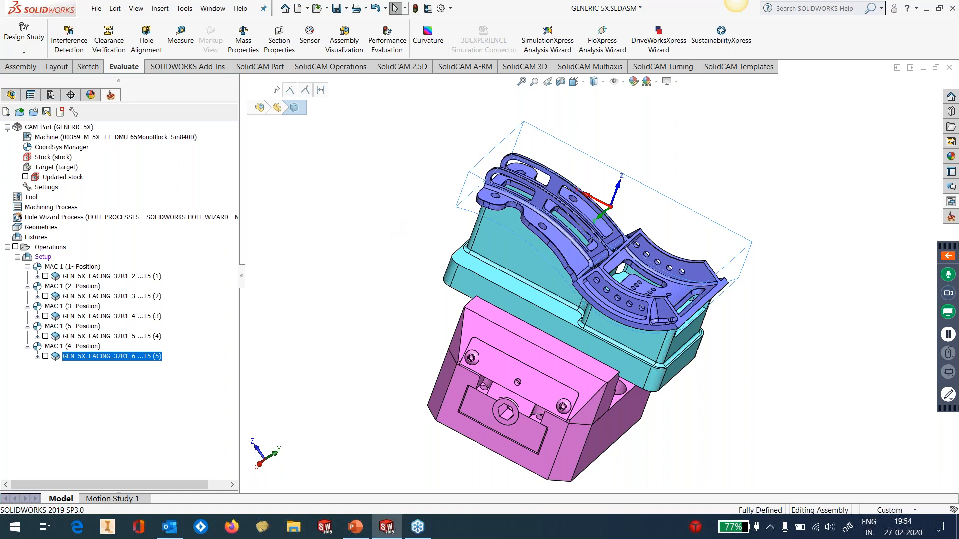
click(798, 199)
mouse_move(796, 199)
middle_down()
mouse_move(760, 195)
mouse_move(780, 191)
middle_up()
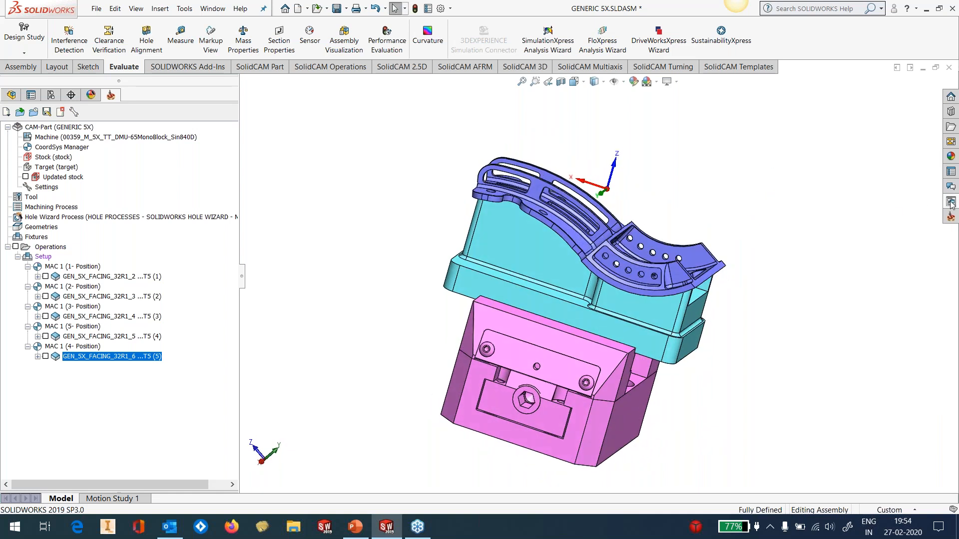
Apply the GEN_5X_TURBO_ROUGH_16R3 template from 3x Rough Offset to a side face of the clamping fixture, using coordinate system MAC 1 (1- Position)
click(950, 217)
click(791, 289)
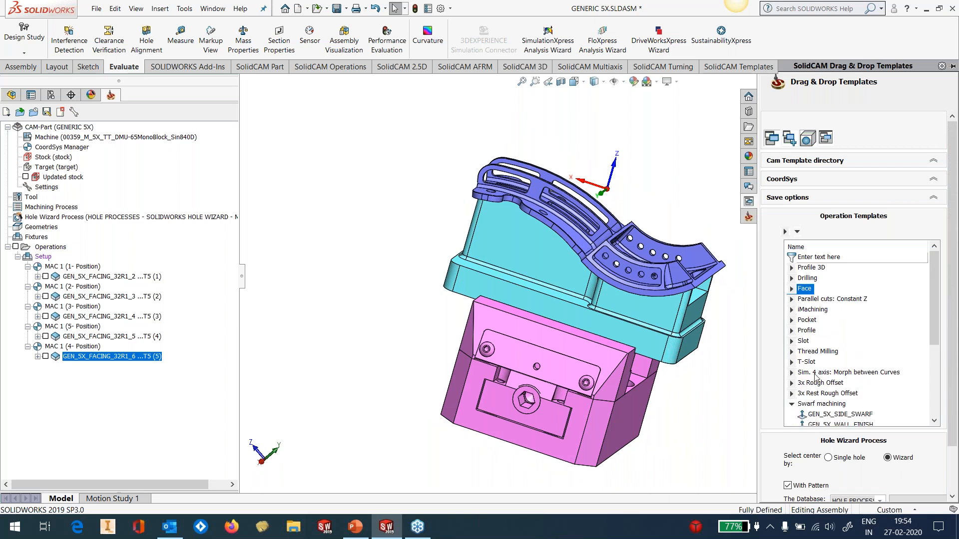
click(792, 406)
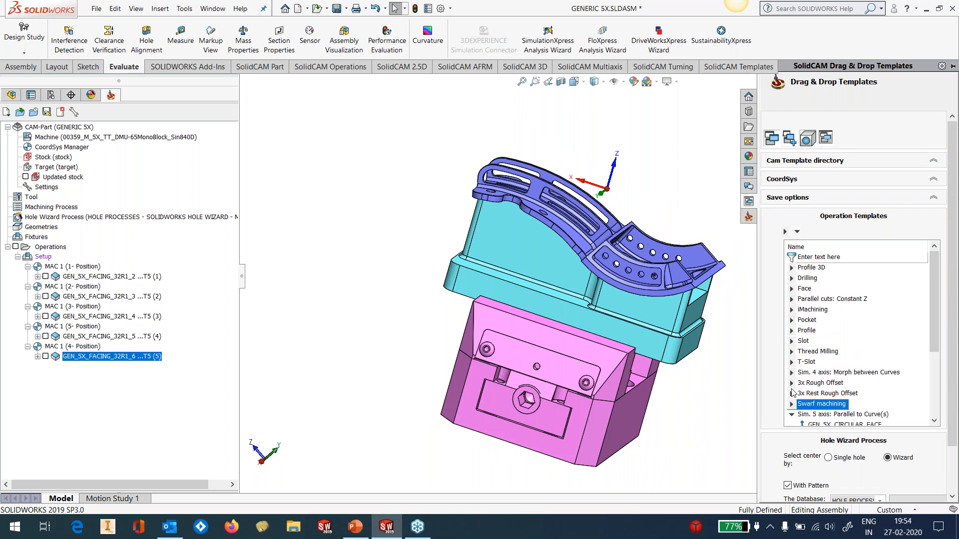
click(791, 383)
click(864, 394)
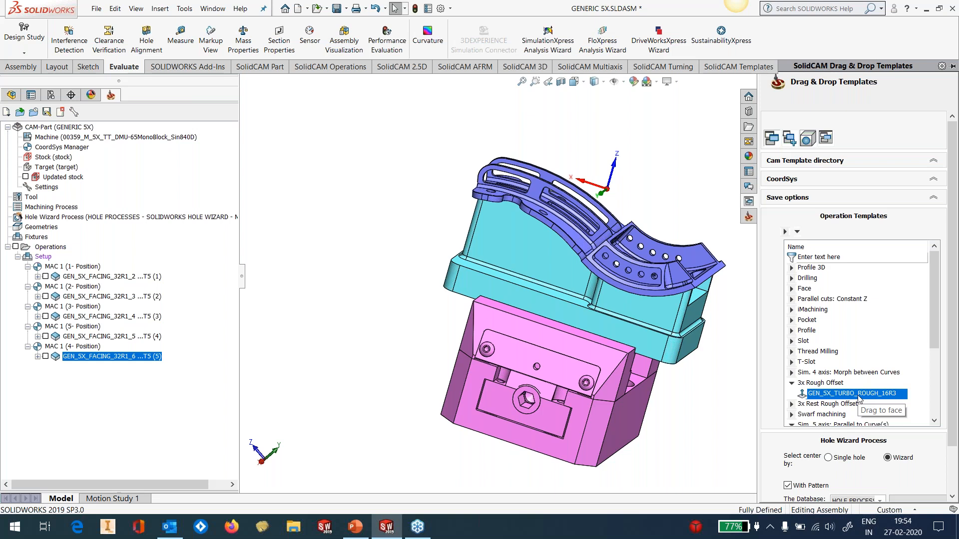
drag(858, 396, 626, 419)
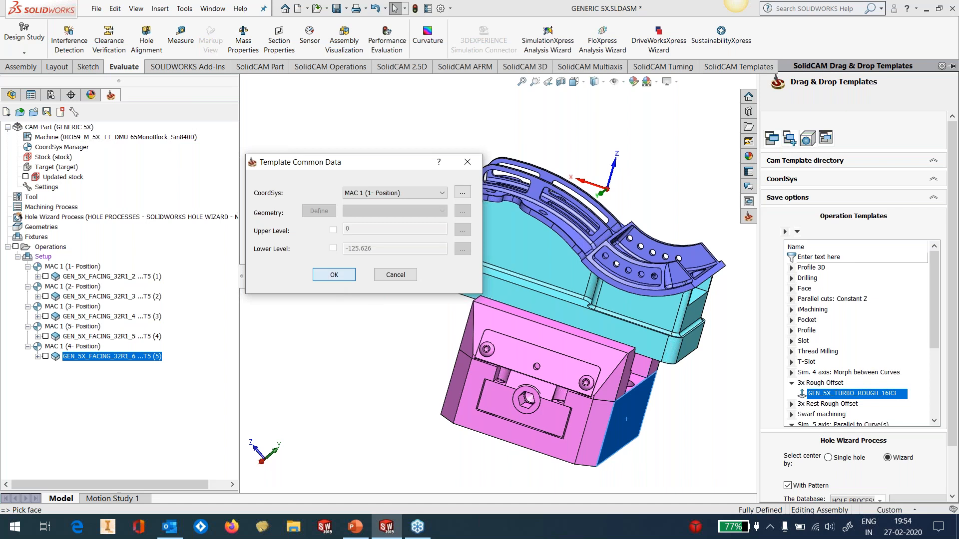
click(334, 275)
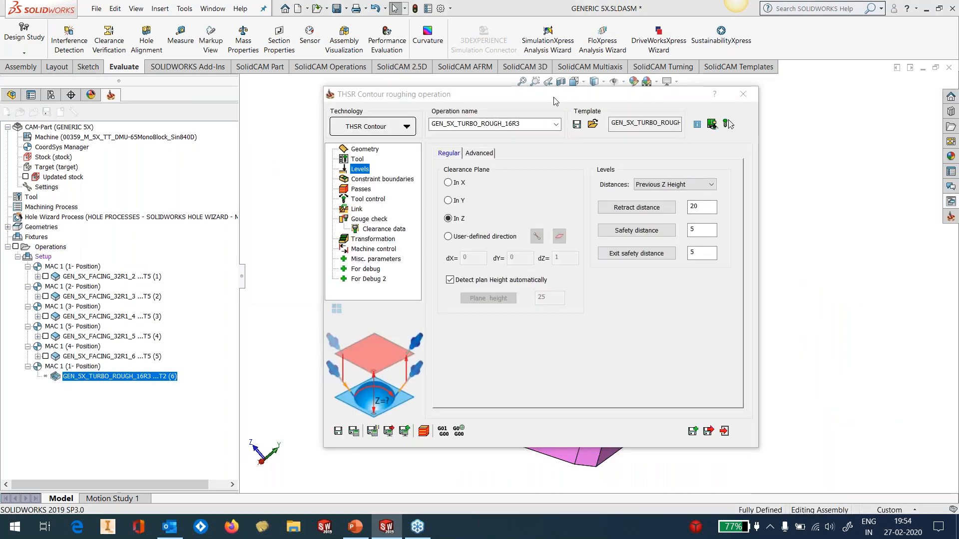
In the roughing operation's geometry, choose target as the machining surfaces and set its global offset to 1
drag(572, 91, 549, 104)
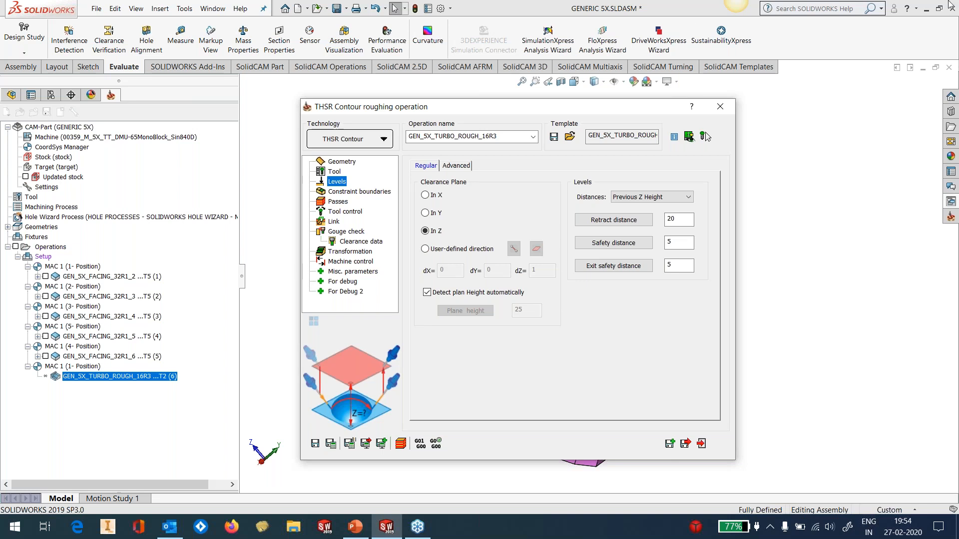
click(349, 164)
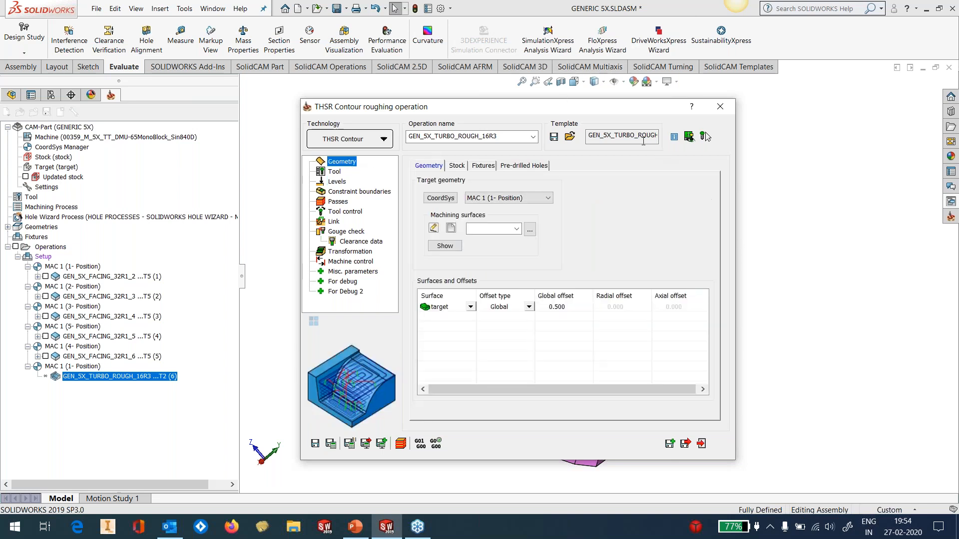
drag(606, 112, 592, 102)
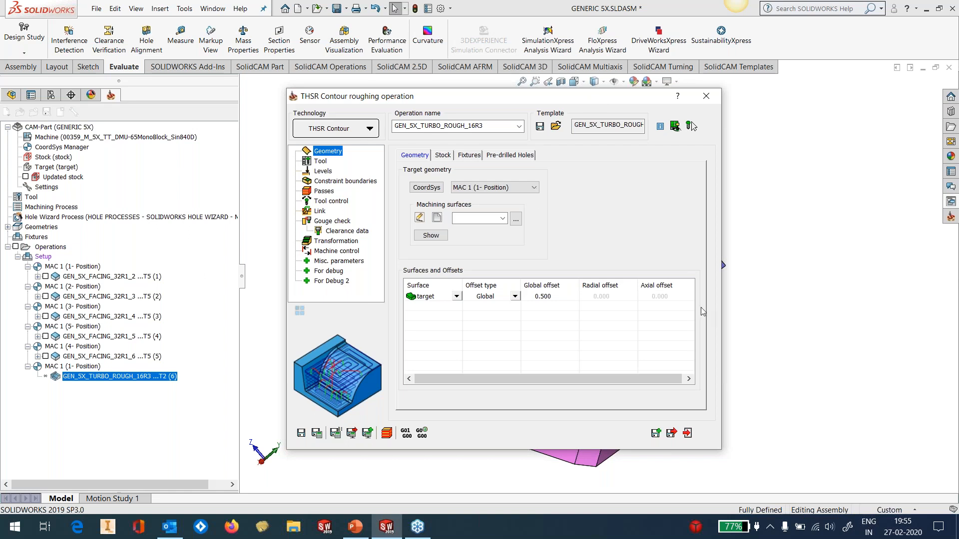
click(490, 220)
click(463, 229)
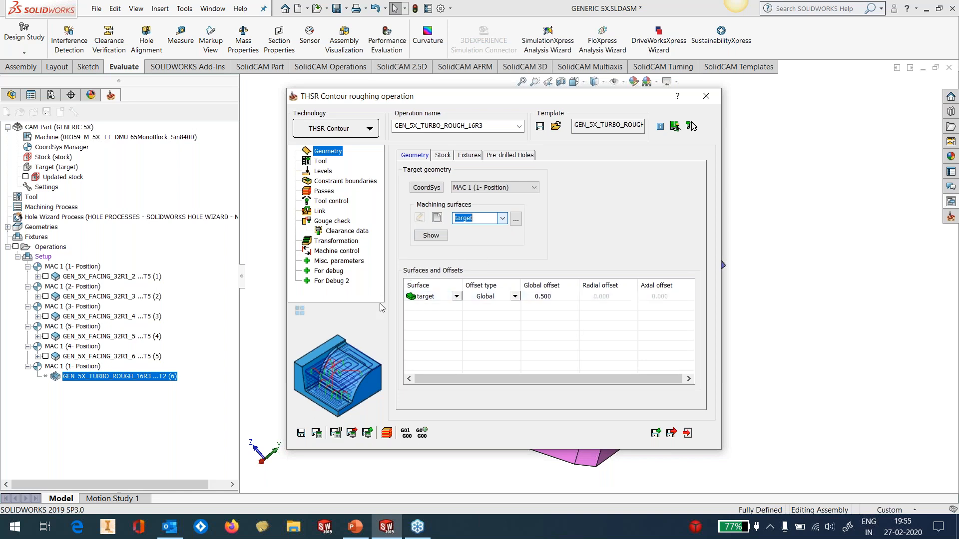
click(547, 297)
text(1)
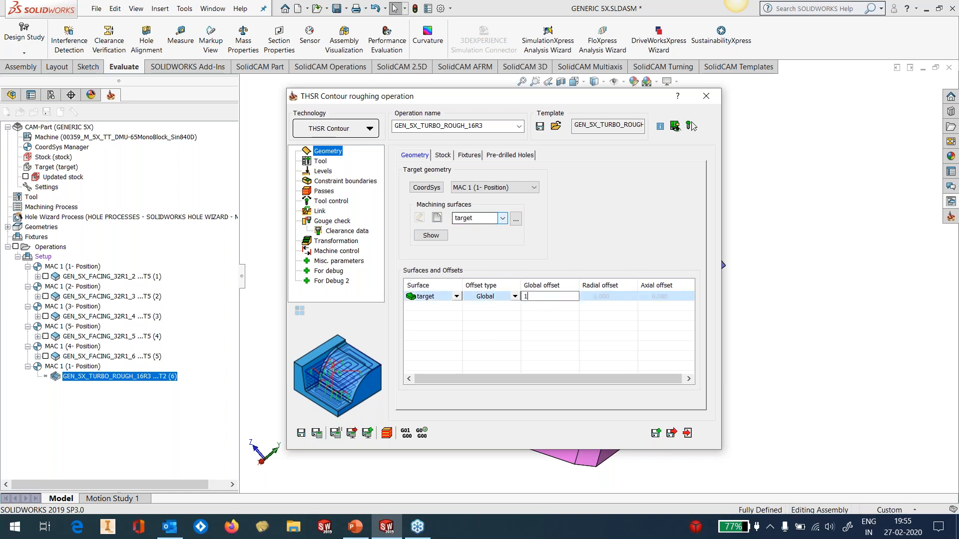
Add the two side flange faces of the part as a second surface entry named faces, with a global offset of 0.5
click(488, 332)
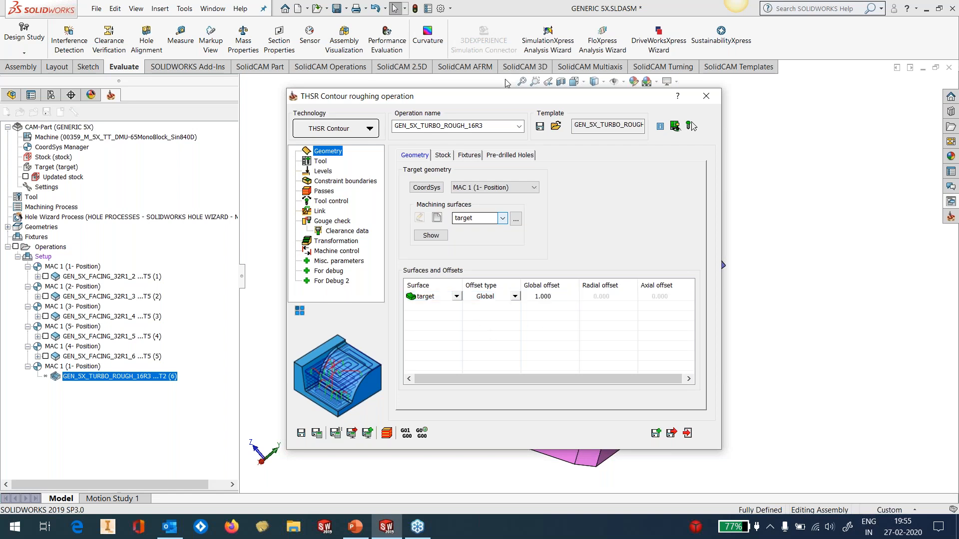
drag(501, 100, 235, 136)
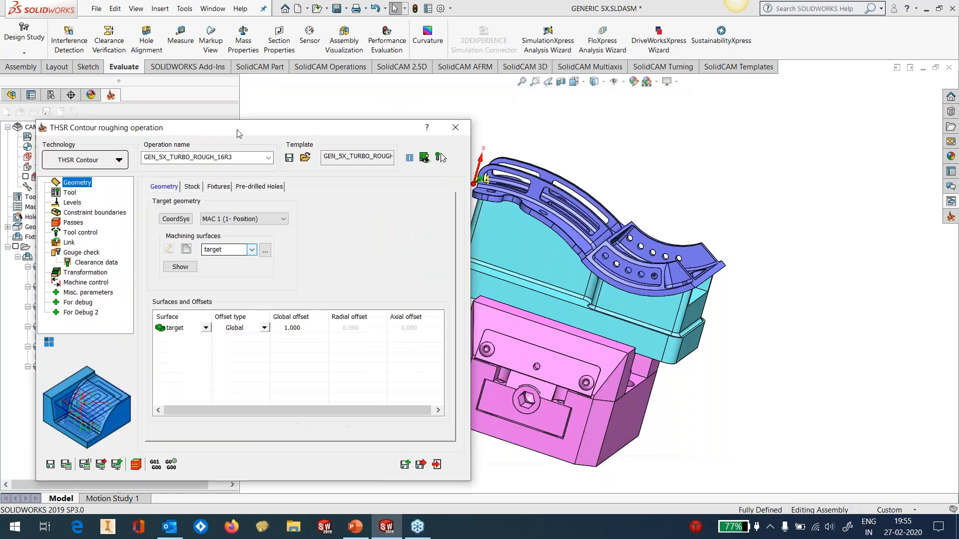
scroll(559, 270, down, 4)
scroll(590, 283, up, 4)
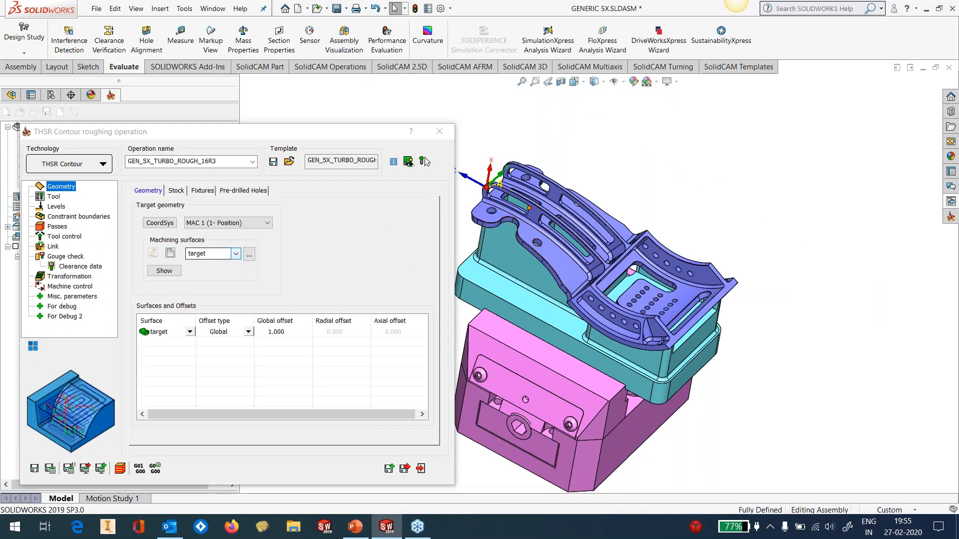
click(551, 257)
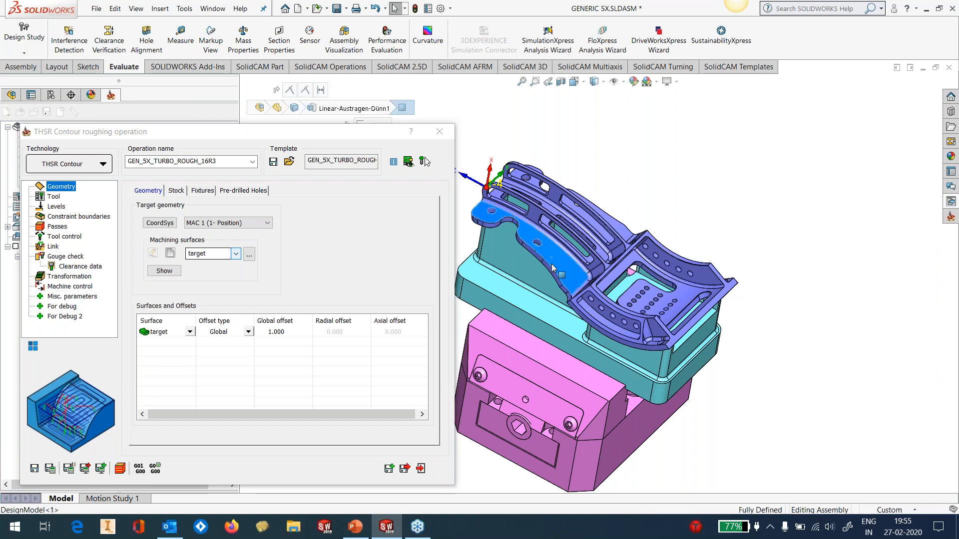
drag(284, 133, 296, 80)
right_click(181, 290)
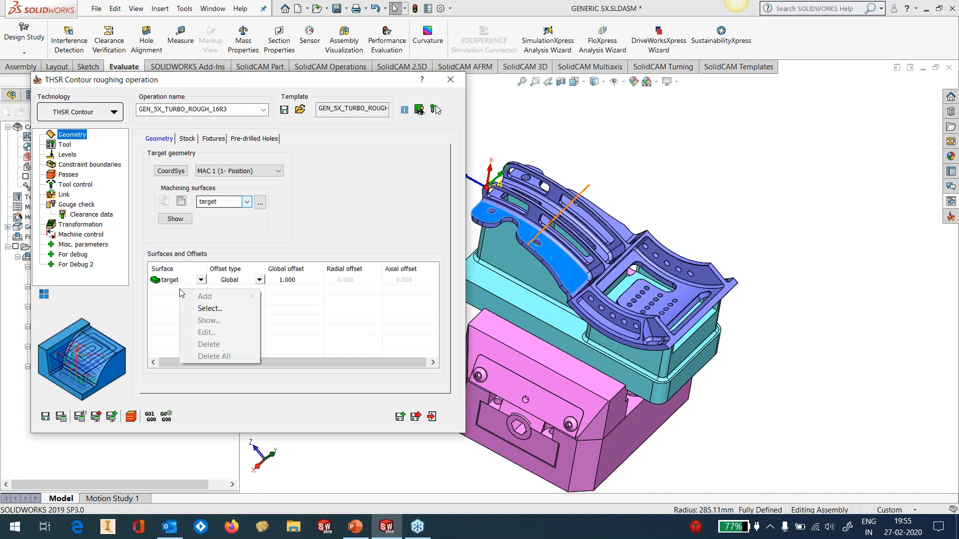
click(198, 309)
click(210, 309)
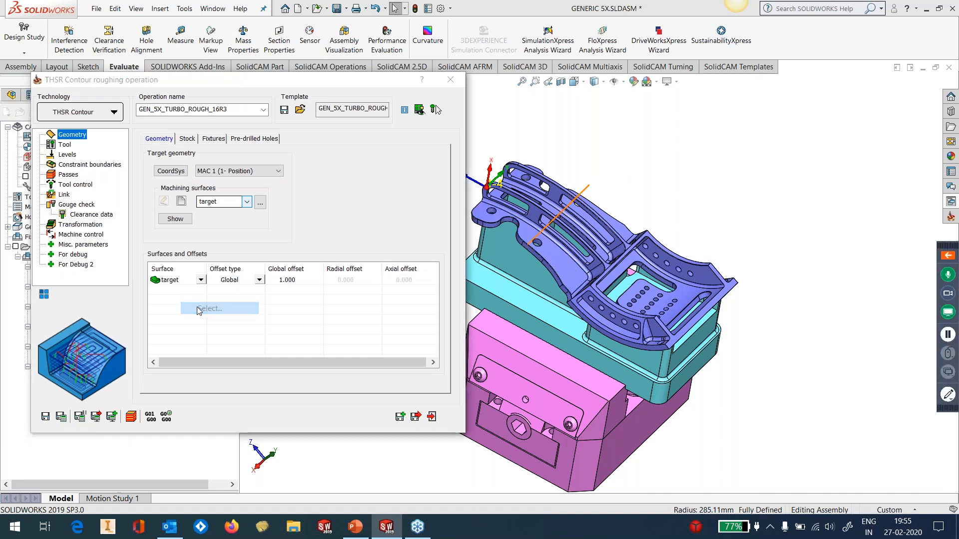
click(548, 261)
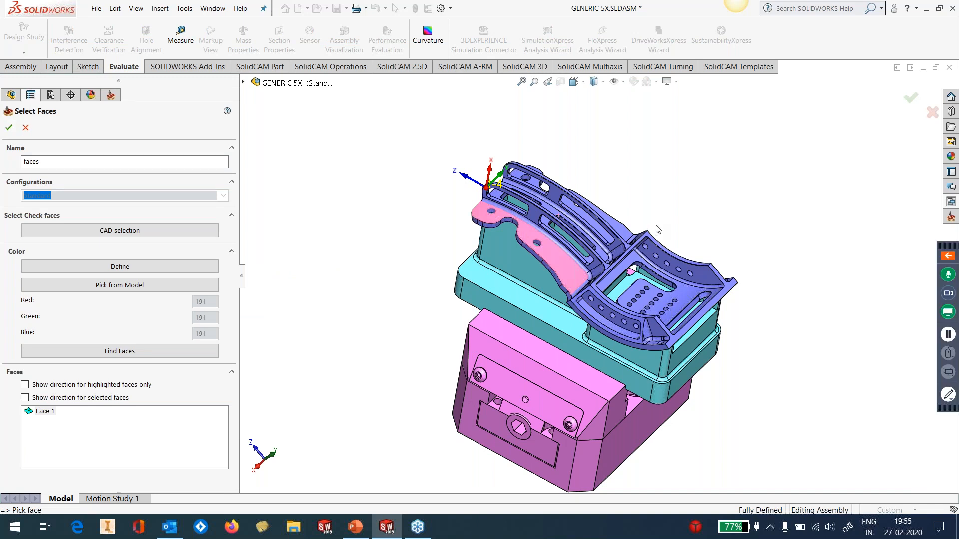
middle_drag(657, 231, 608, 233)
click(608, 233)
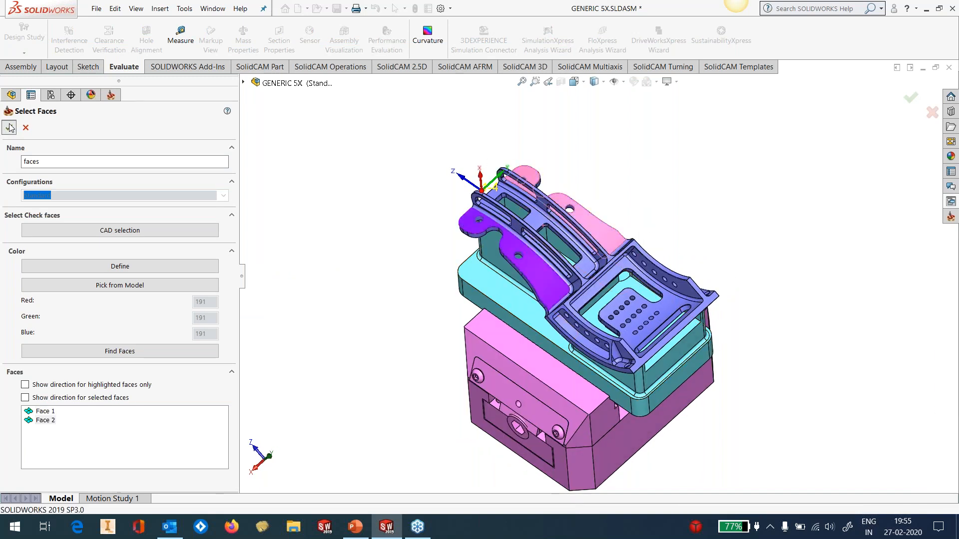
click(9, 128)
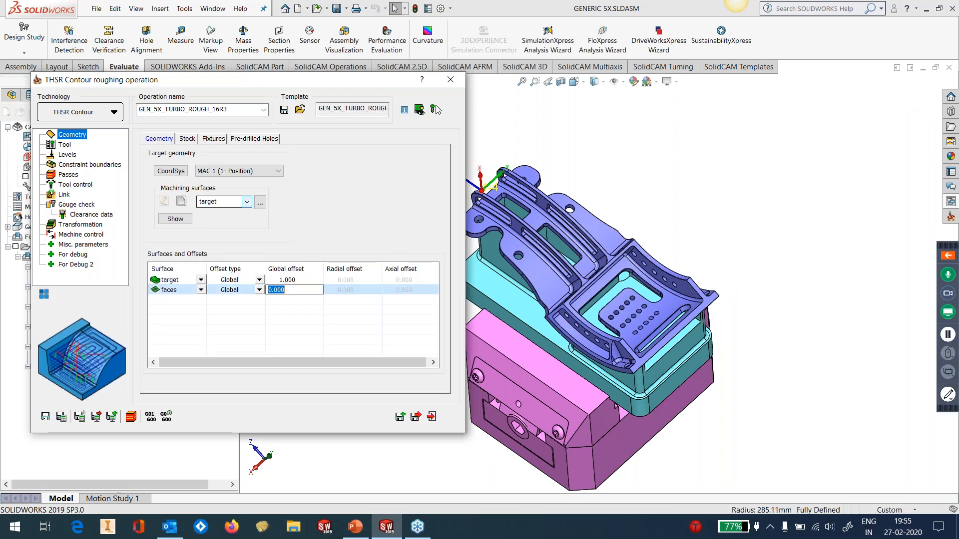
text(0.5)
click(289, 328)
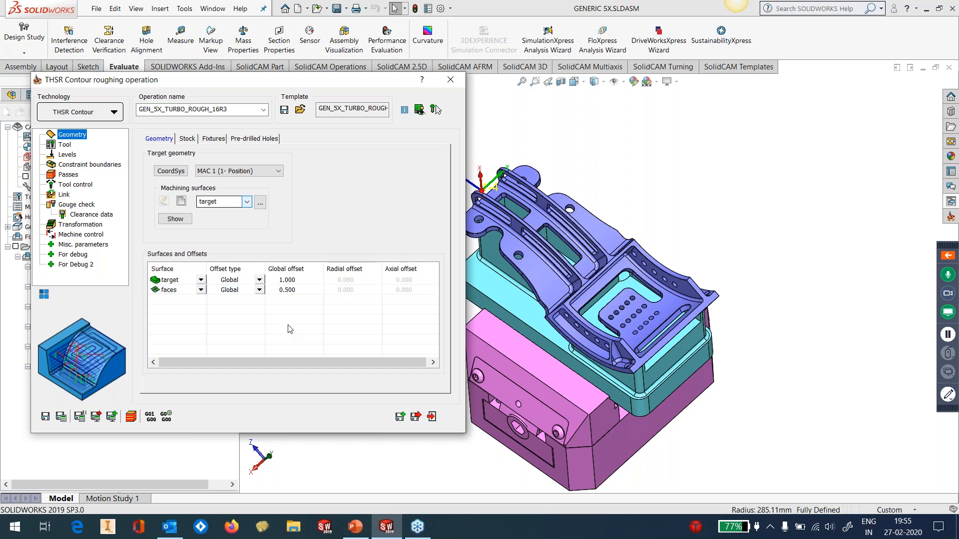
Delete the faces entry from the operation's surfaces and offsets, leaving only target
right_click(178, 292)
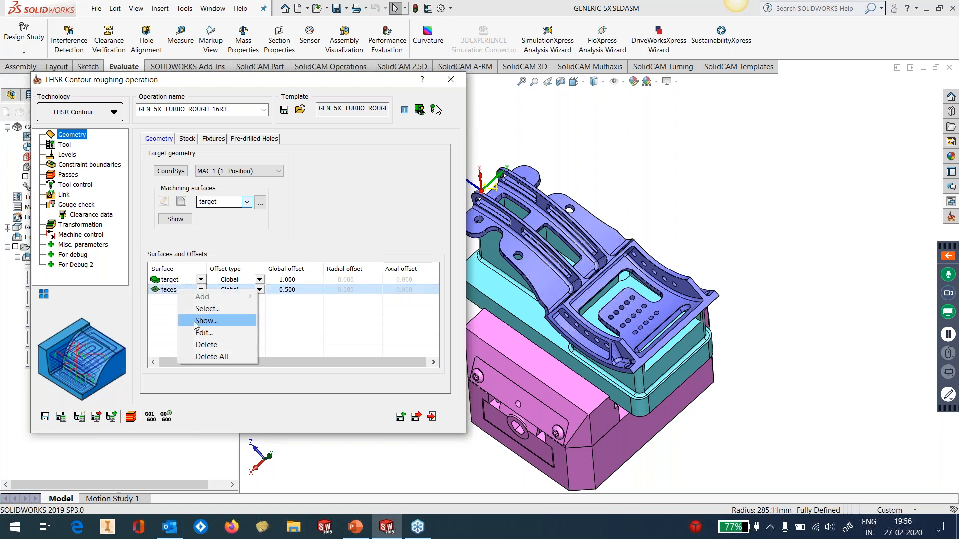
click(205, 345)
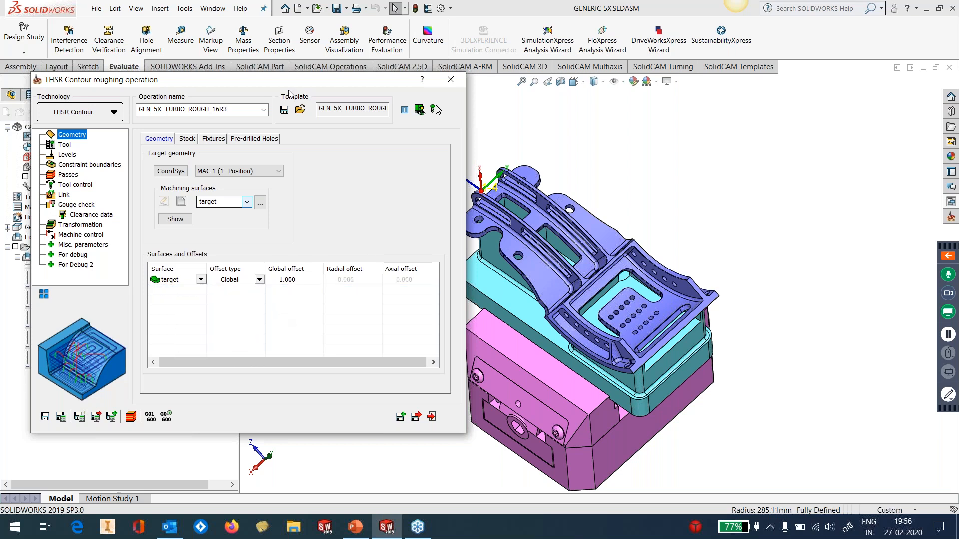
drag(283, 85, 339, 106)
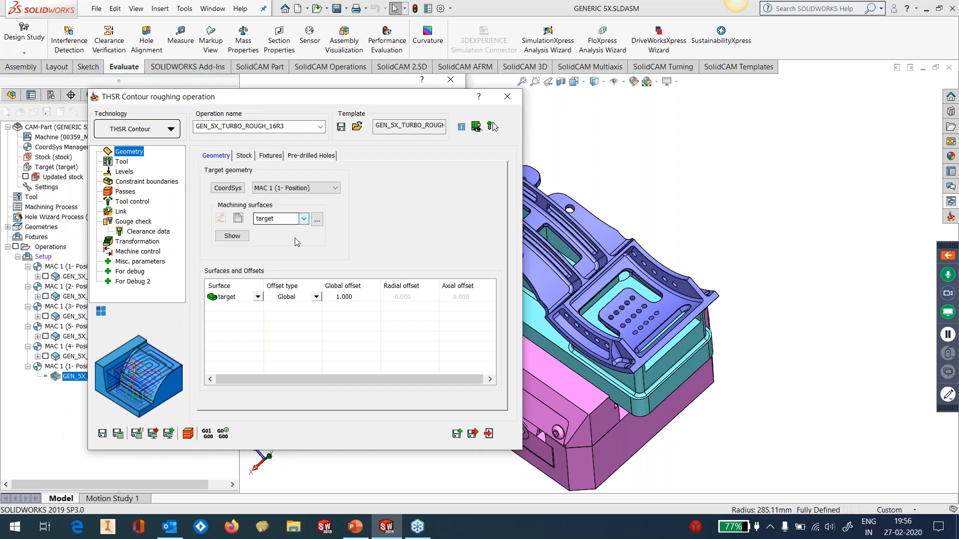
Check the stock definition and tool holder checking, and enable the adaptive feed rate with a minimum feed rate of 60%
click(246, 156)
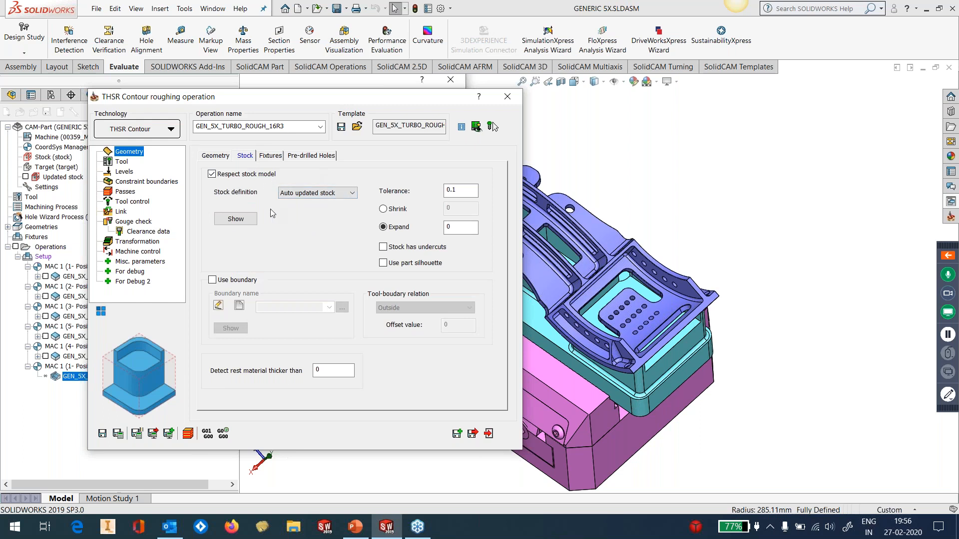
click(217, 156)
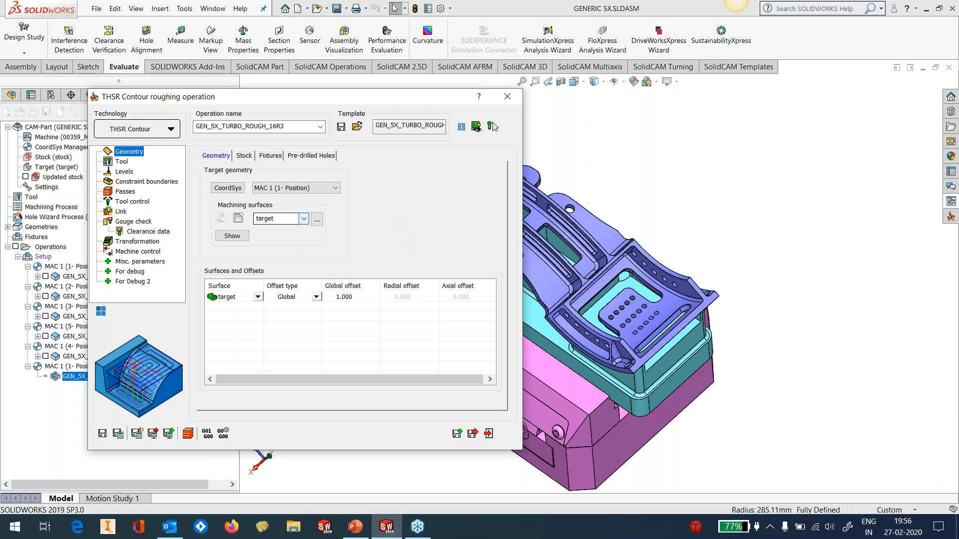
click(121, 161)
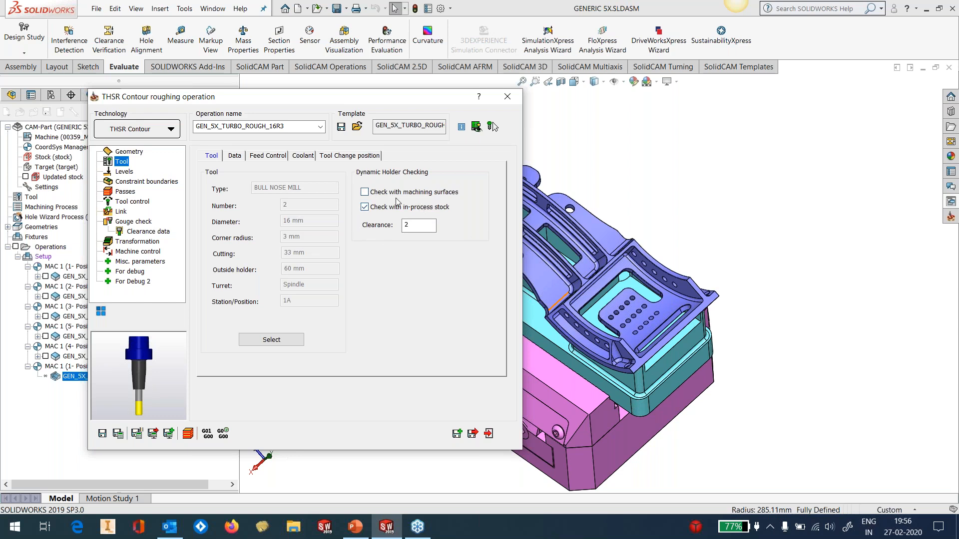
drag(428, 230, 390, 230)
click(268, 156)
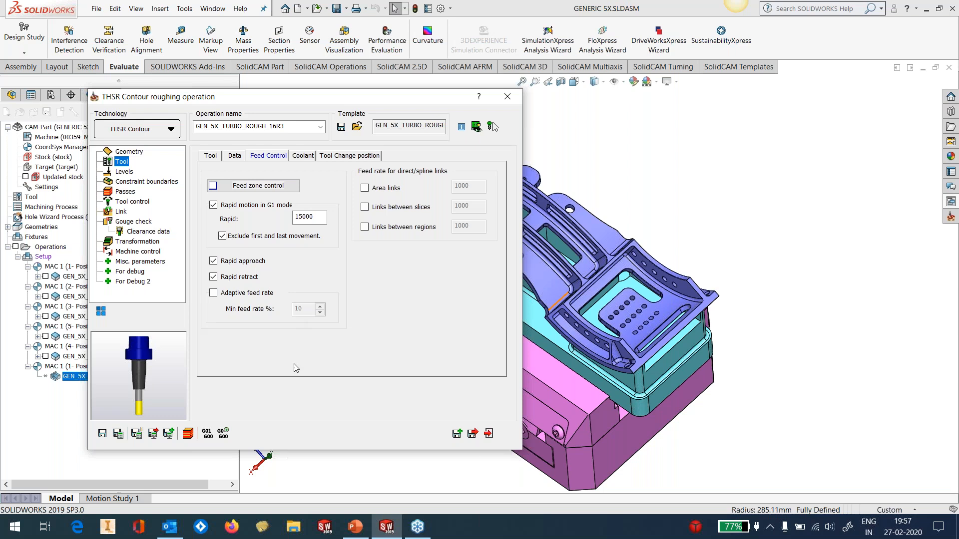
click(253, 295)
drag(311, 312, 275, 316)
text(60)
double_click(303, 217)
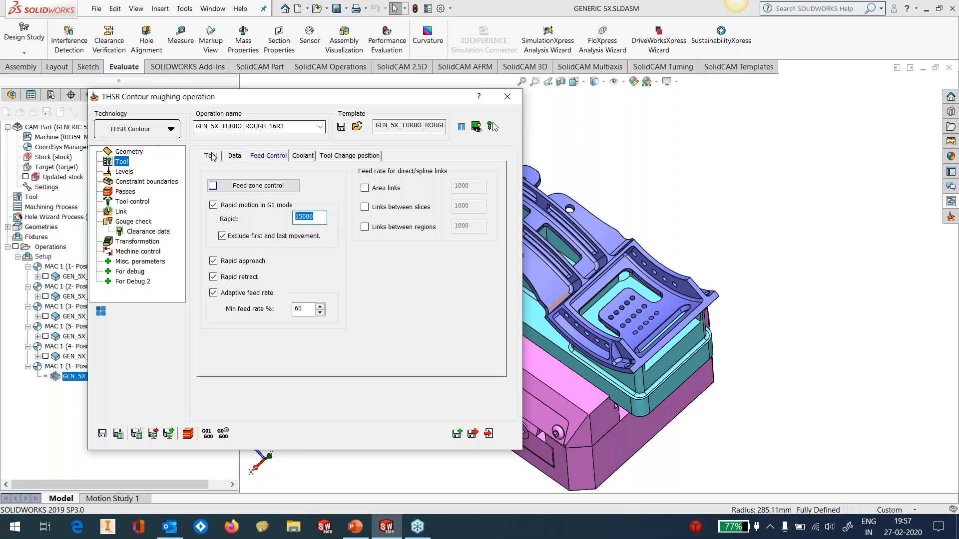
Examine the roughing operation's levels, arc fit, constraint boundaries and passes, including step over, cut tolerance and the Z limits options
click(125, 172)
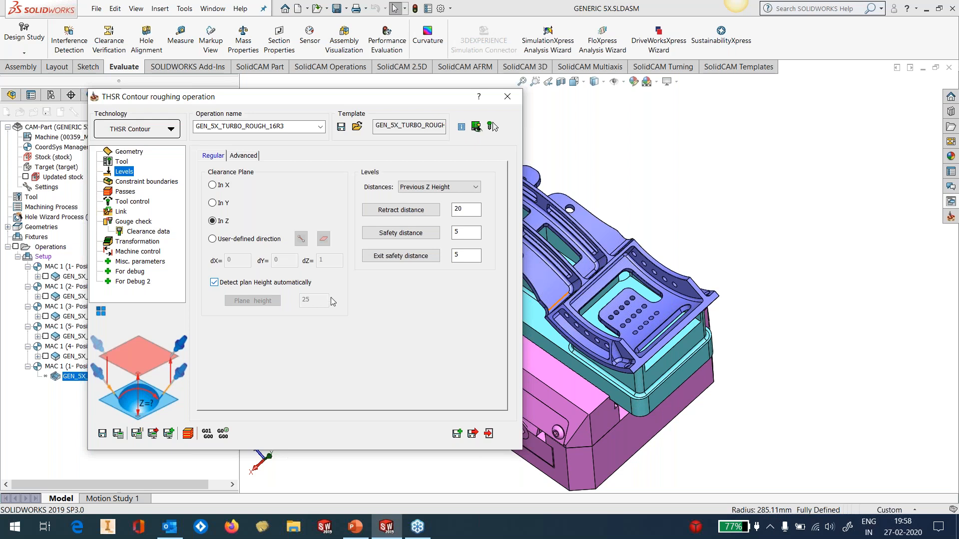
click(473, 210)
click(461, 231)
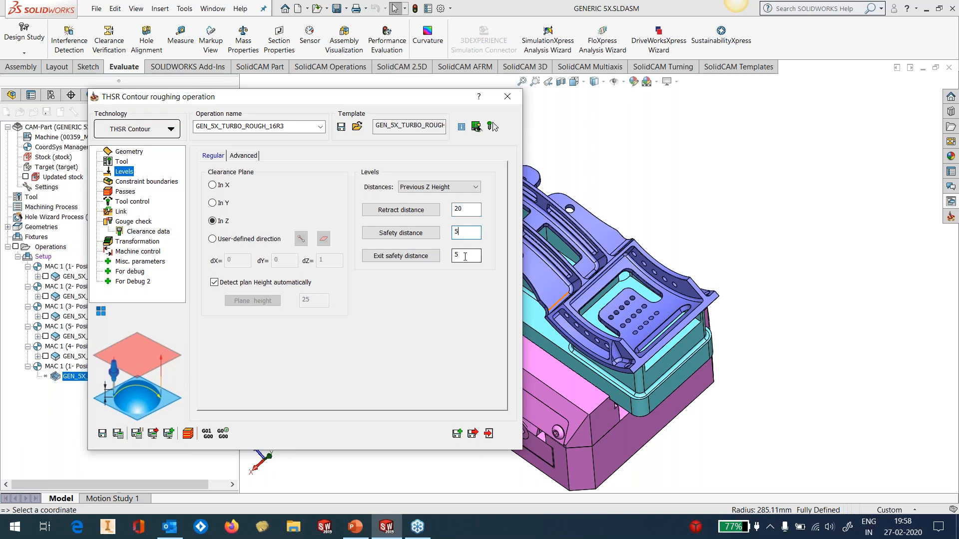
click(465, 256)
click(244, 155)
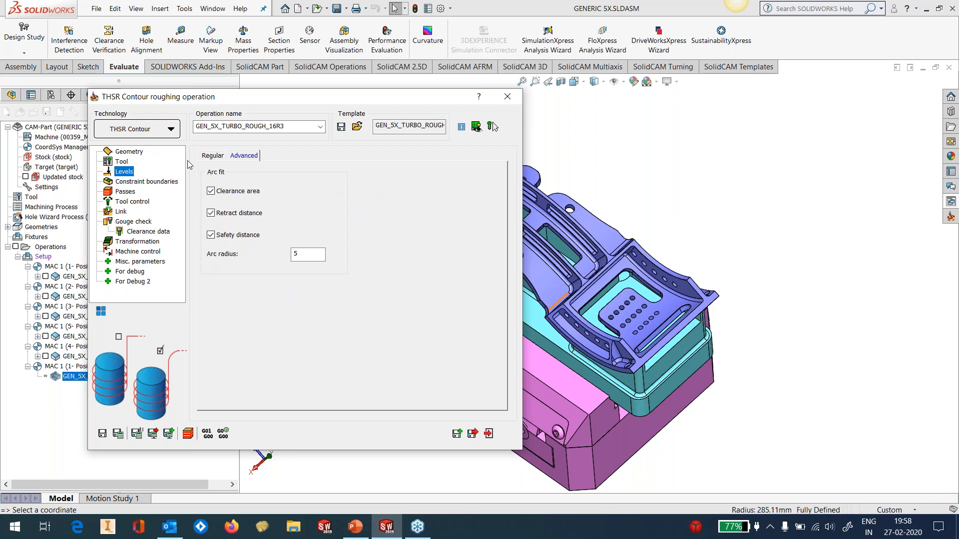
click(294, 253)
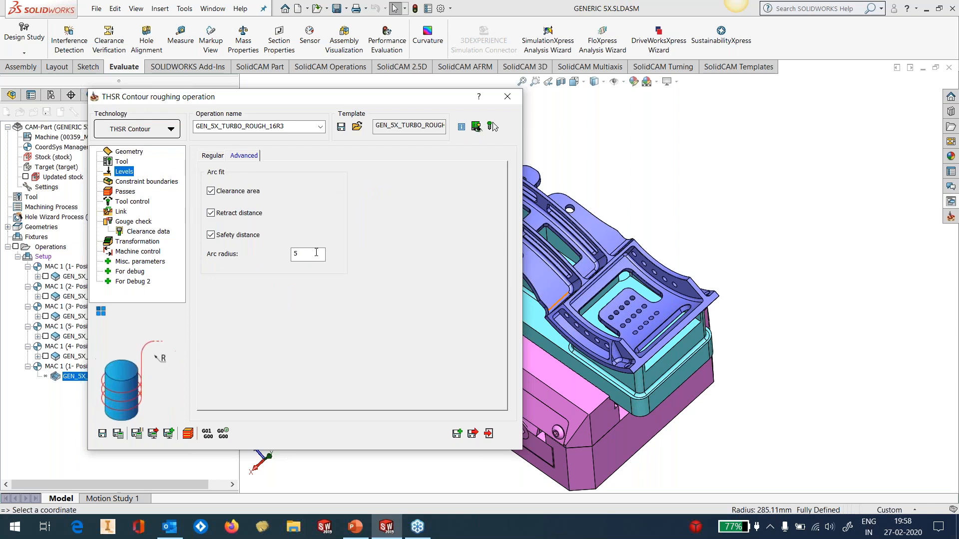
click(144, 183)
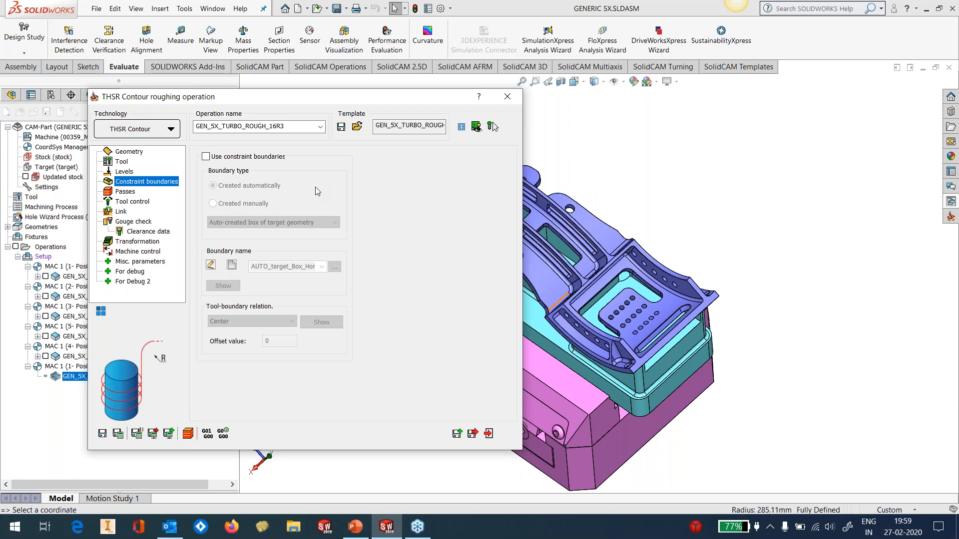
click(126, 192)
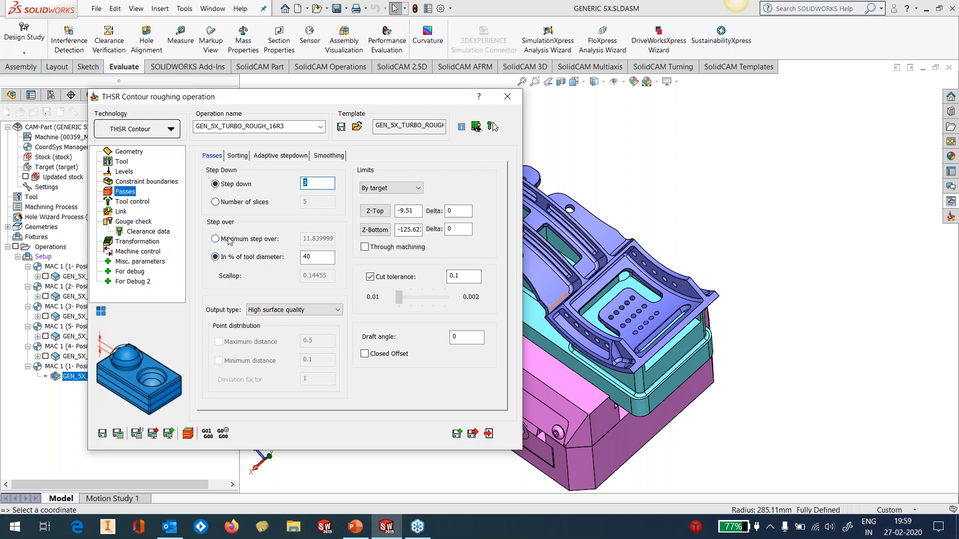
double_click(321, 257)
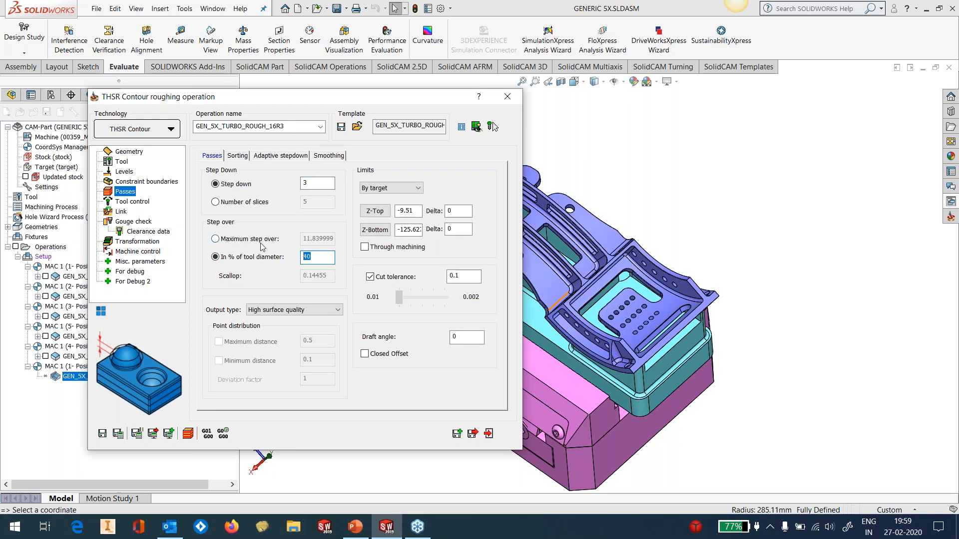
double_click(456, 275)
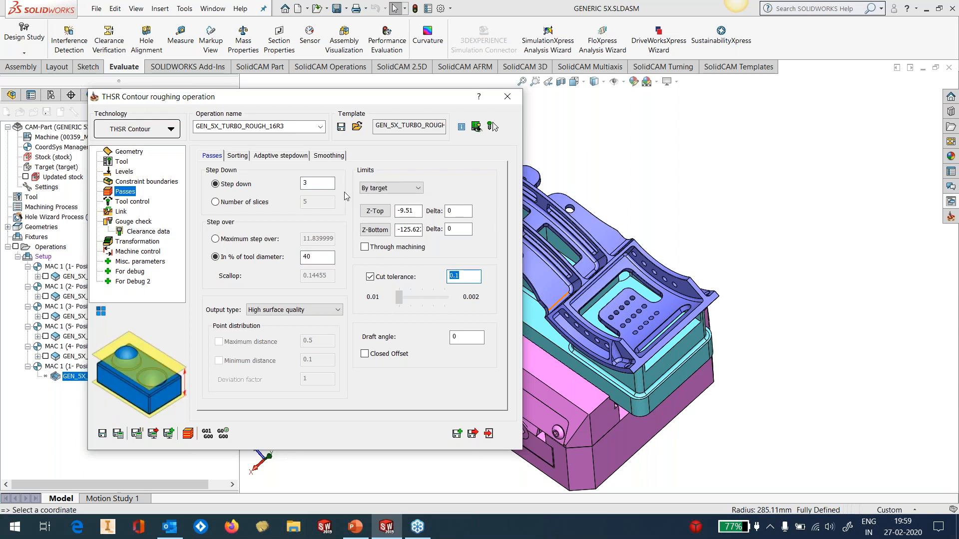
click(391, 188)
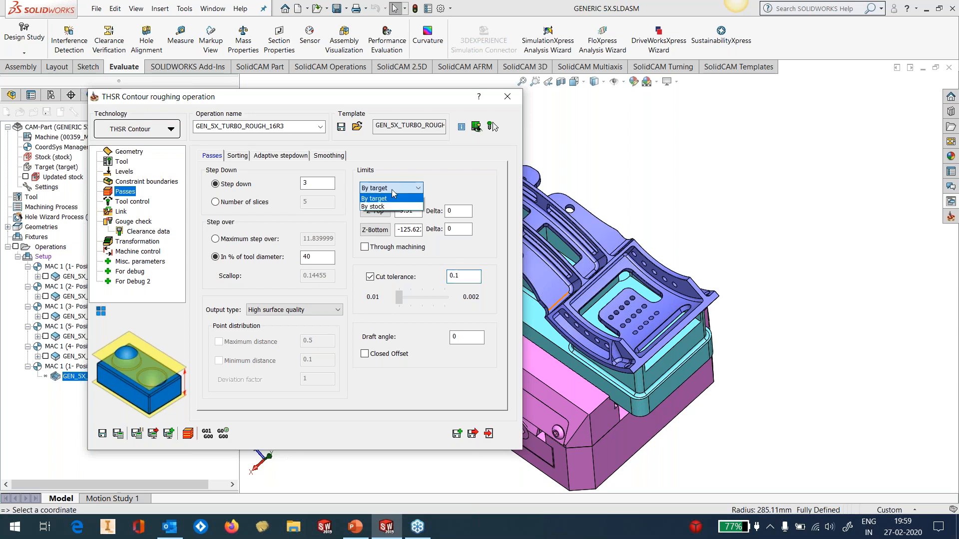
click(401, 153)
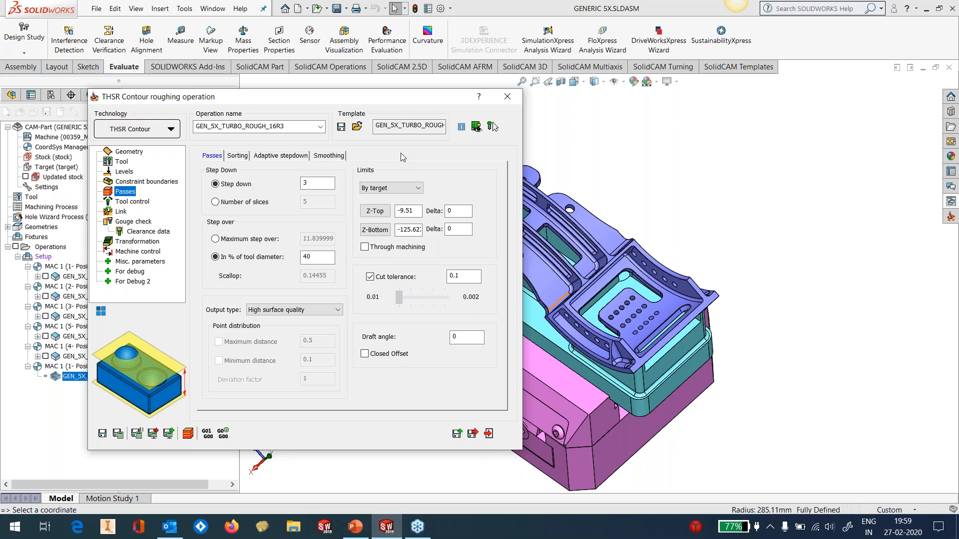
Set the passes' sorting to machine by Regions and bring up the adaptive stepdown settings
click(238, 155)
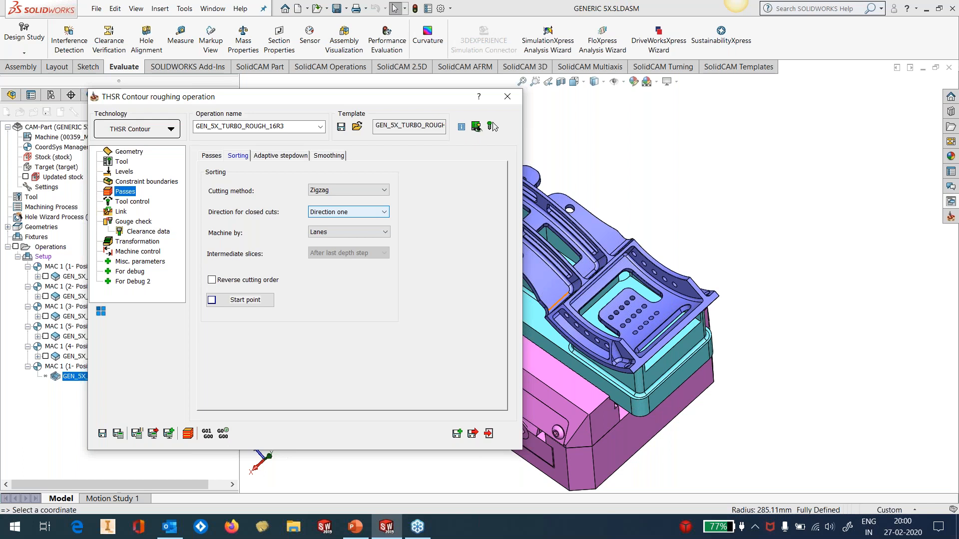
click(349, 230)
click(332, 251)
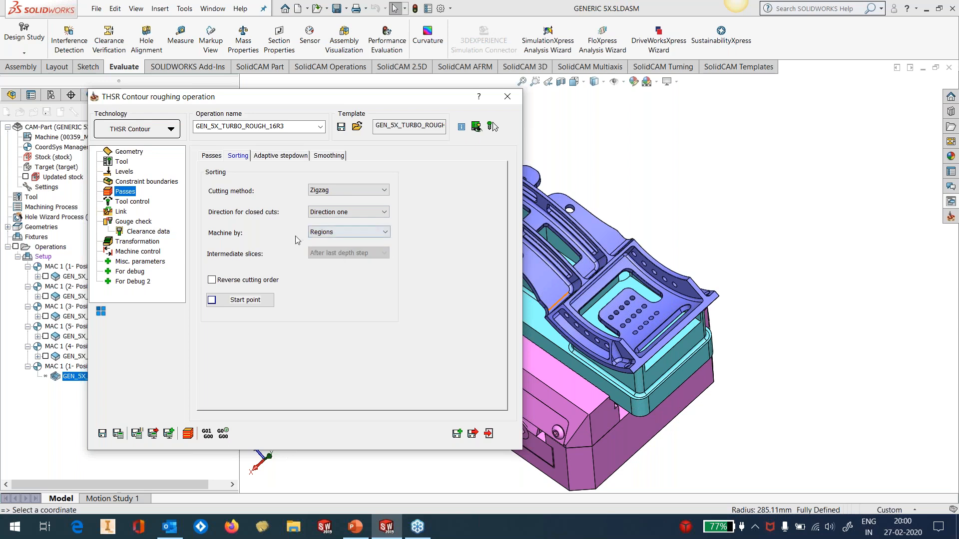
click(264, 156)
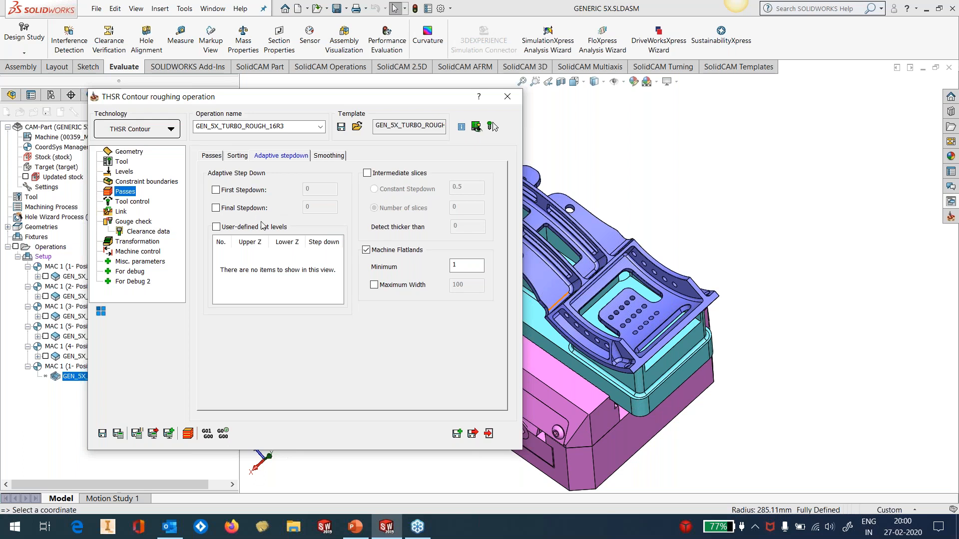
Switch to Paint and draw a black open-topped pocket profile in the middle of the blank canvas
click(16, 528)
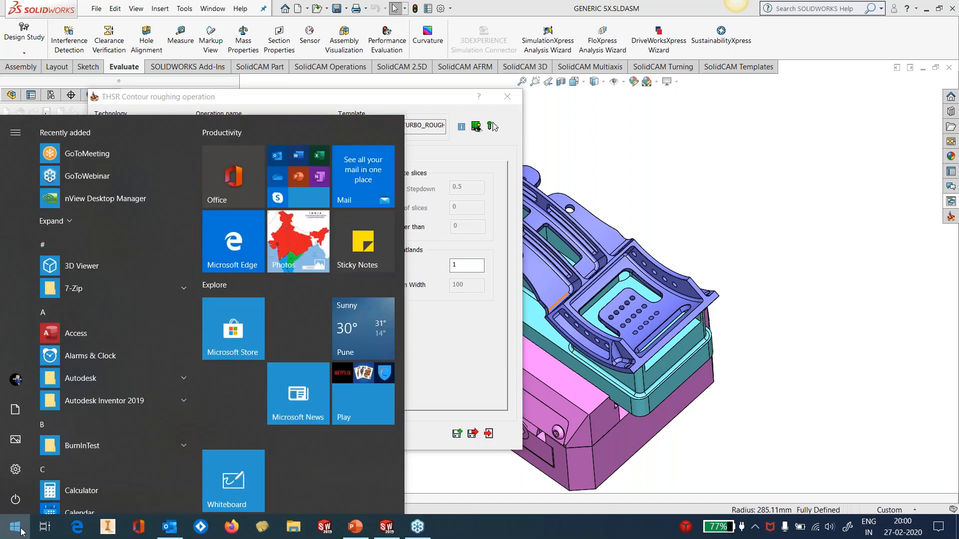
text(paint)
key(Return)
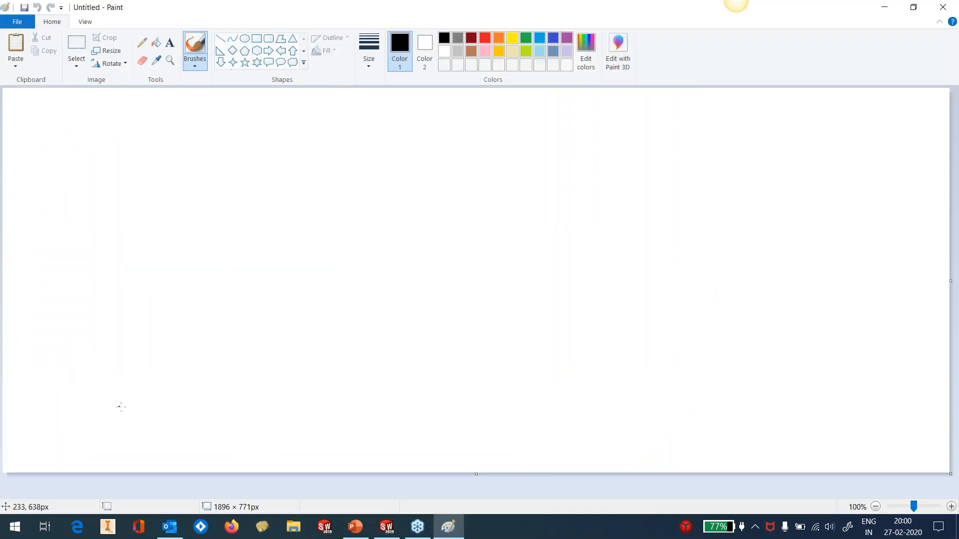
mouse_move(214, 184)
mouse_down()
mouse_move(219, 303)
mouse_move(241, 385)
mouse_move(579, 374)
mouse_move(574, 232)
mouse_move(560, 172)
mouse_up()
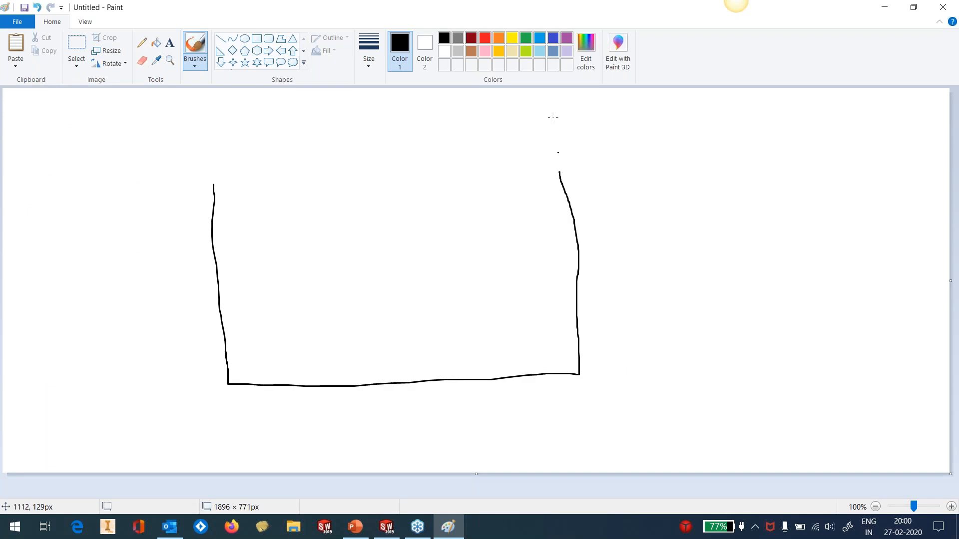
Mark the pocket's depth beside the profile in red with an upper and a lower limit line and the handwritten value 75
click(484, 40)
drag(651, 170, 690, 174)
drag(656, 360, 724, 354)
mouse_move(680, 252)
mouse_down()
mouse_move(708, 254)
mouse_move(697, 286)
mouse_up()
mouse_move(727, 254)
mouse_down()
mouse_move(709, 267)
mouse_move(725, 272)
mouse_move(716, 287)
mouse_move(704, 285)
mouse_up()
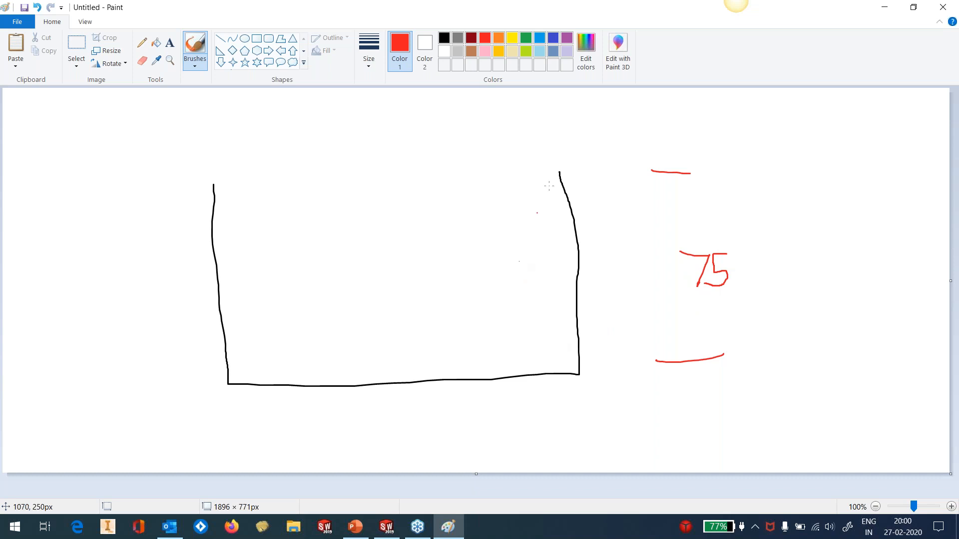
Label the pocket wall in red with levels 0, -50, -60 and -75 and with stepdowns 5, 3 and 1 between them
mouse_move(560, 145)
mouse_down()
mouse_move(553, 153)
mouse_move(569, 161)
mouse_move(561, 147)
mouse_up()
mouse_move(583, 218)
mouse_down()
mouse_move(601, 208)
mouse_move(609, 215)
mouse_move(600, 221)
mouse_move(613, 221)
mouse_move(617, 211)
mouse_up()
mouse_move(548, 182)
mouse_down()
mouse_move(537, 182)
mouse_move(552, 193)
mouse_move(543, 202)
mouse_up()
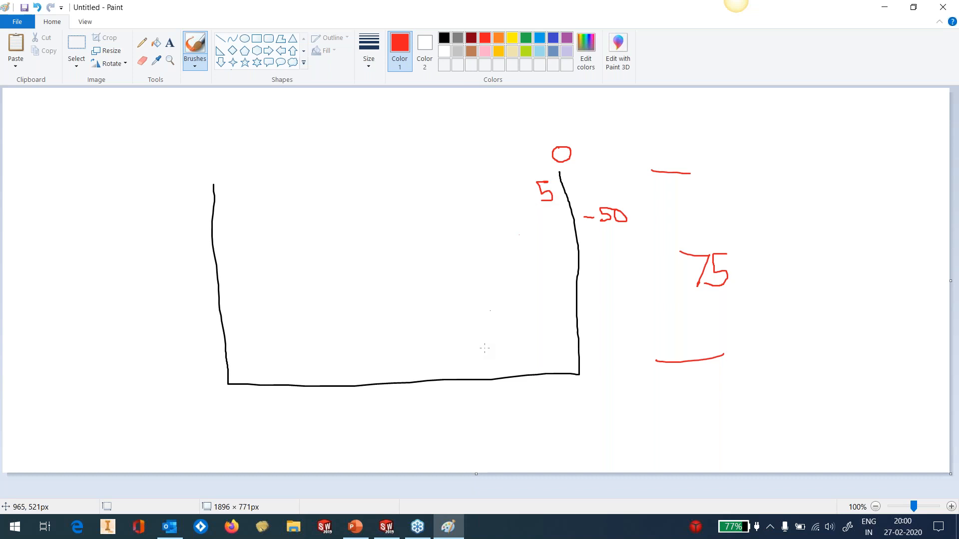
mouse_move(590, 280)
mouse_down()
mouse_move(632, 288)
mouse_move(627, 275)
mouse_up()
drag(554, 248, 562, 255)
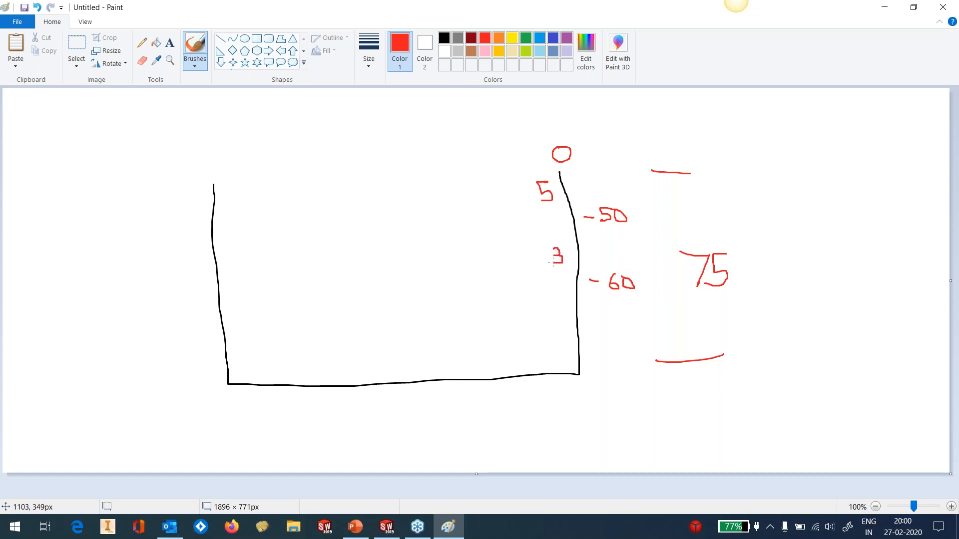
mouse_move(601, 372)
mouse_down()
mouse_move(622, 375)
mouse_move(630, 358)
mouse_move(639, 365)
mouse_move(624, 374)
mouse_up()
drag(566, 328, 566, 343)
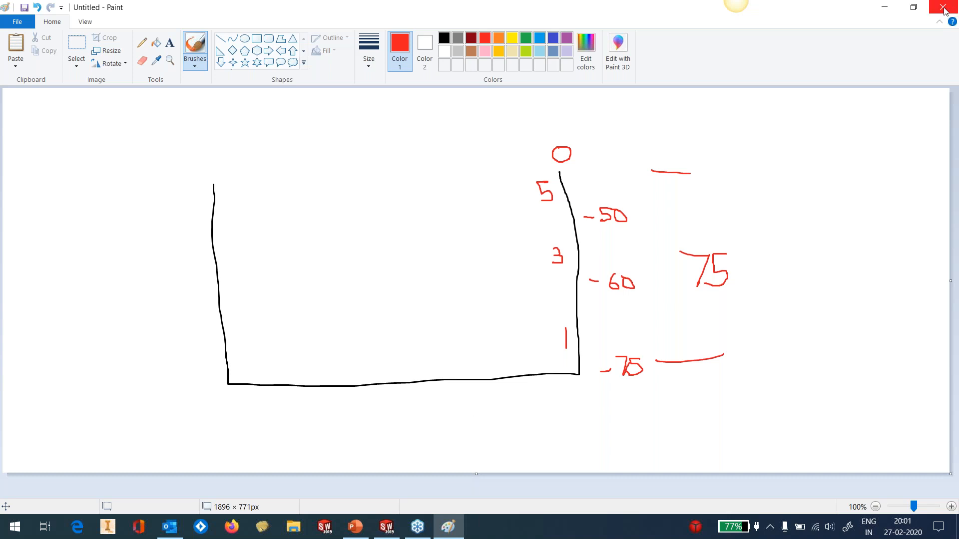
Return to the roughing operation in SolidCAM and examine its smoothing, tool control, link, gouge check, transformation, machine control and miscellaneous parameters
click(891, 11)
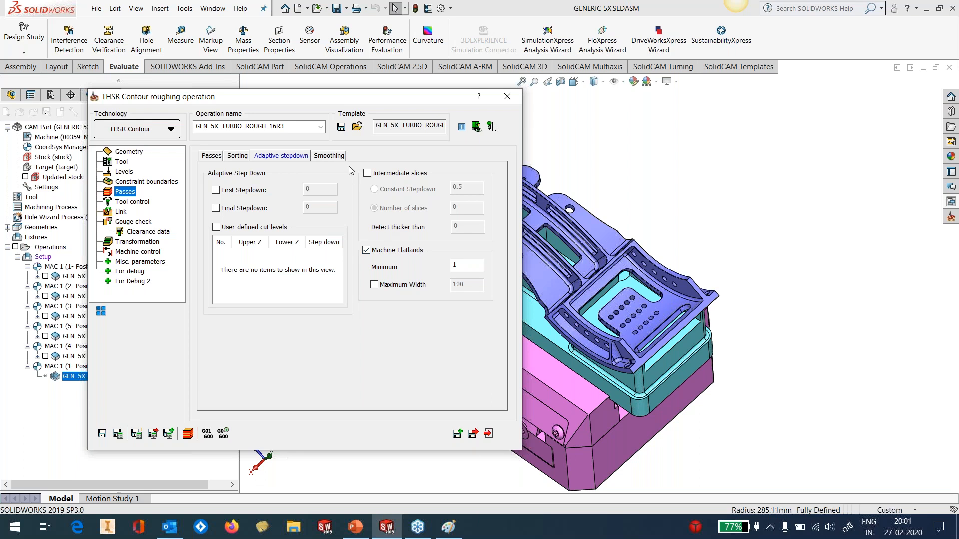
click(330, 156)
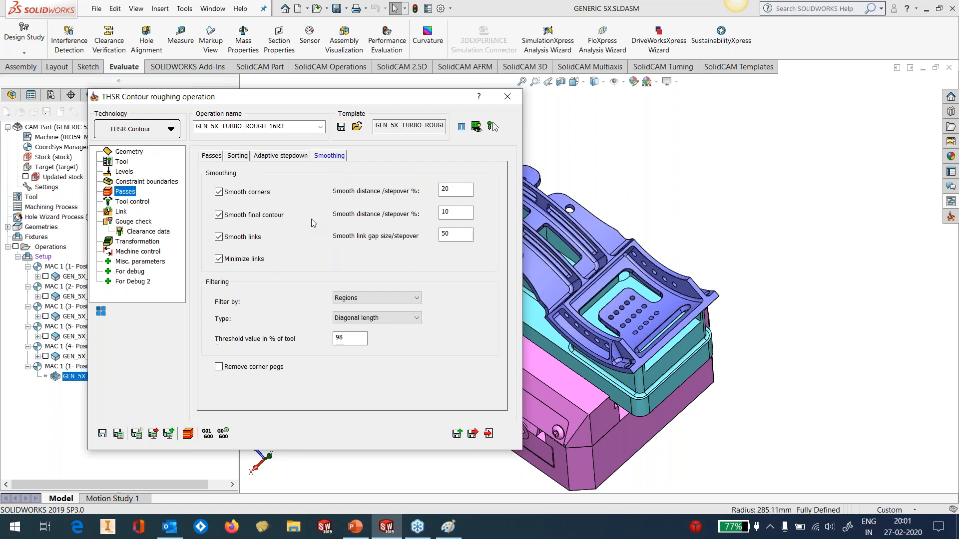
mouse_move(269, 218)
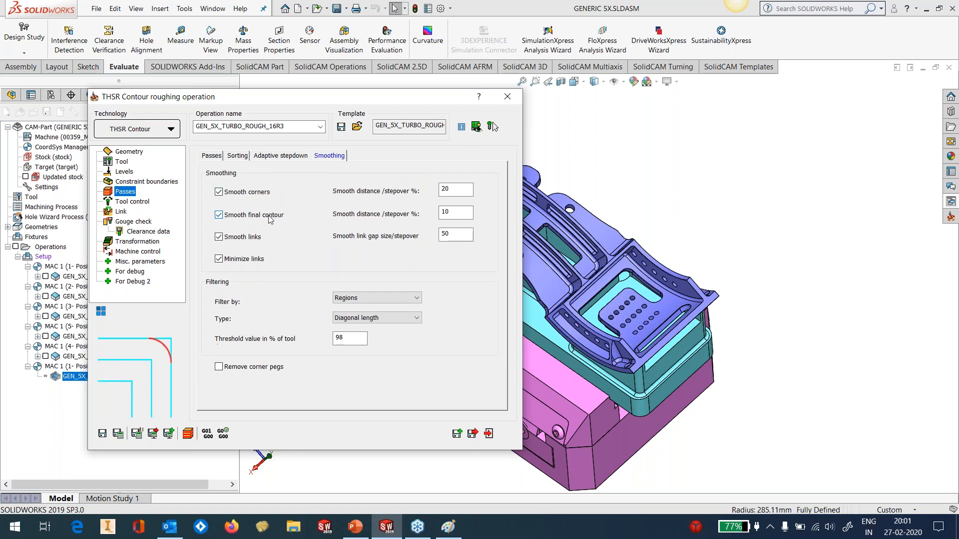
mouse_move(258, 239)
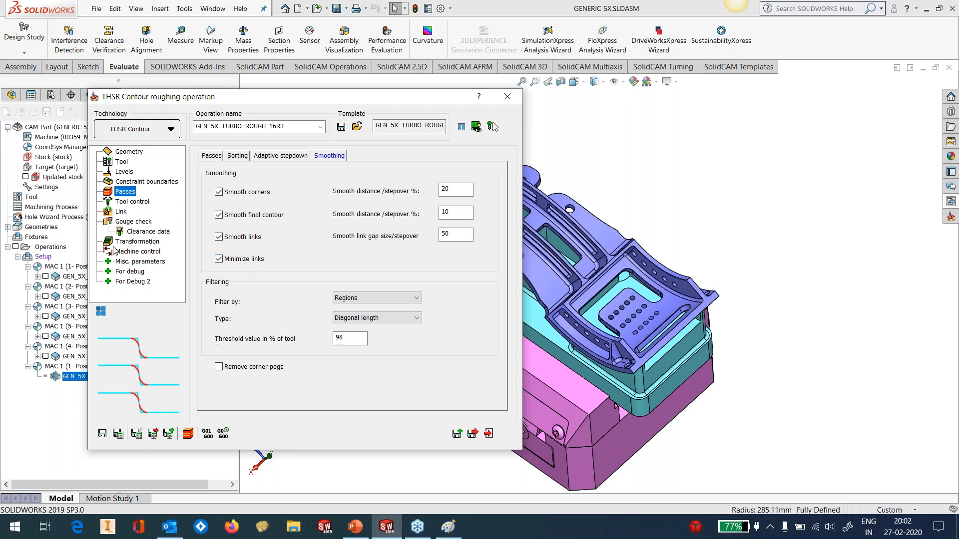
click(139, 202)
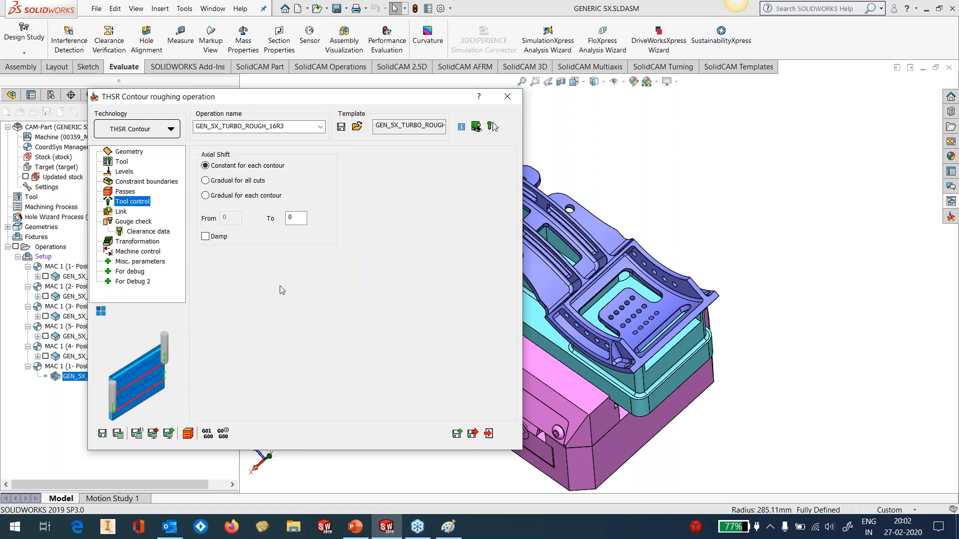
click(122, 213)
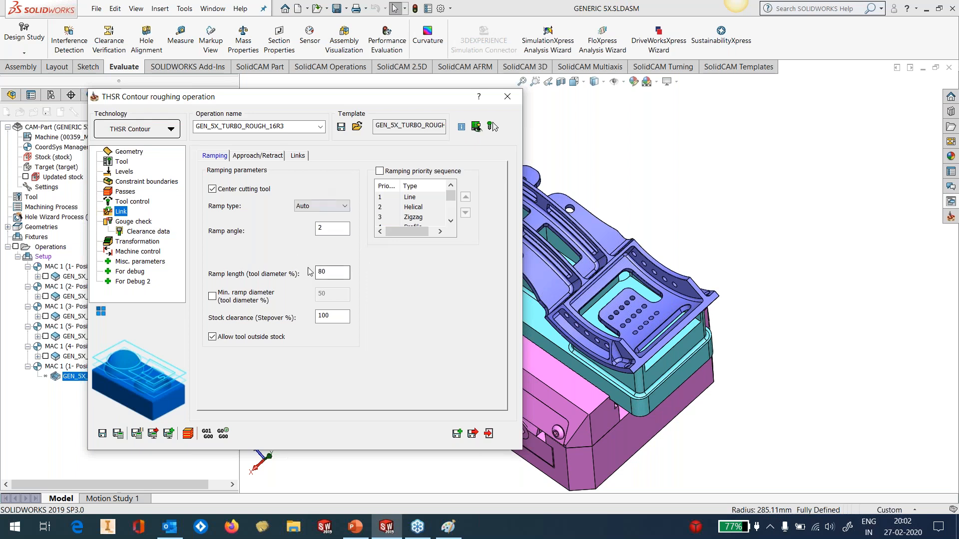
click(135, 223)
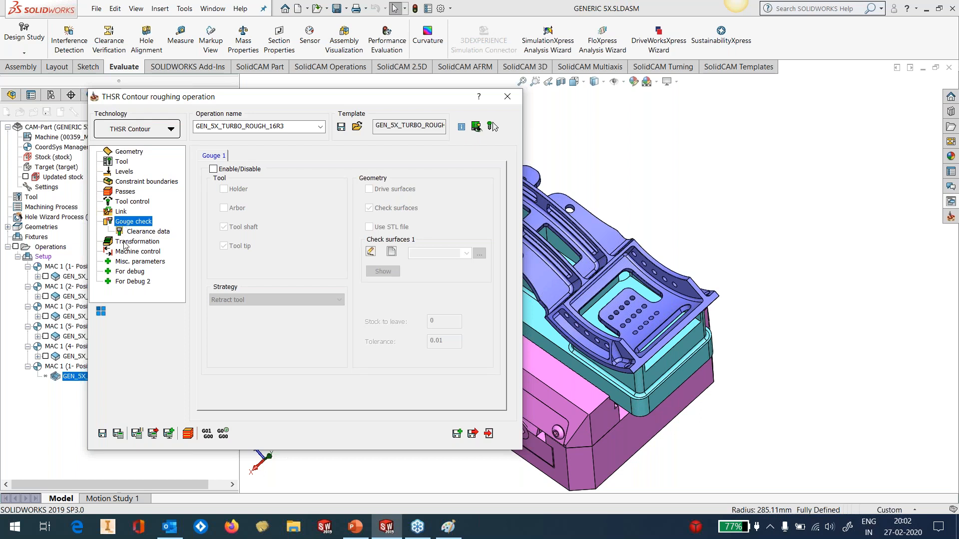
click(130, 242)
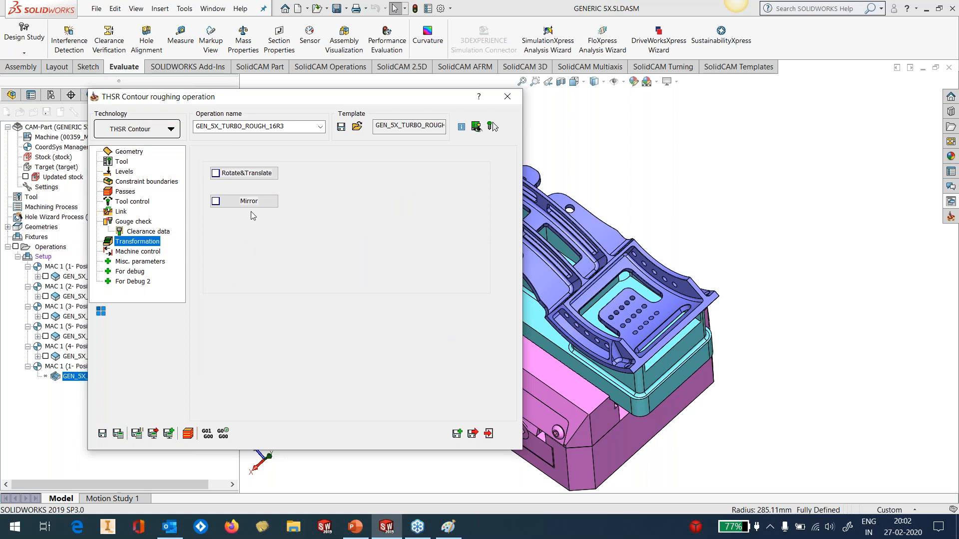
click(138, 252)
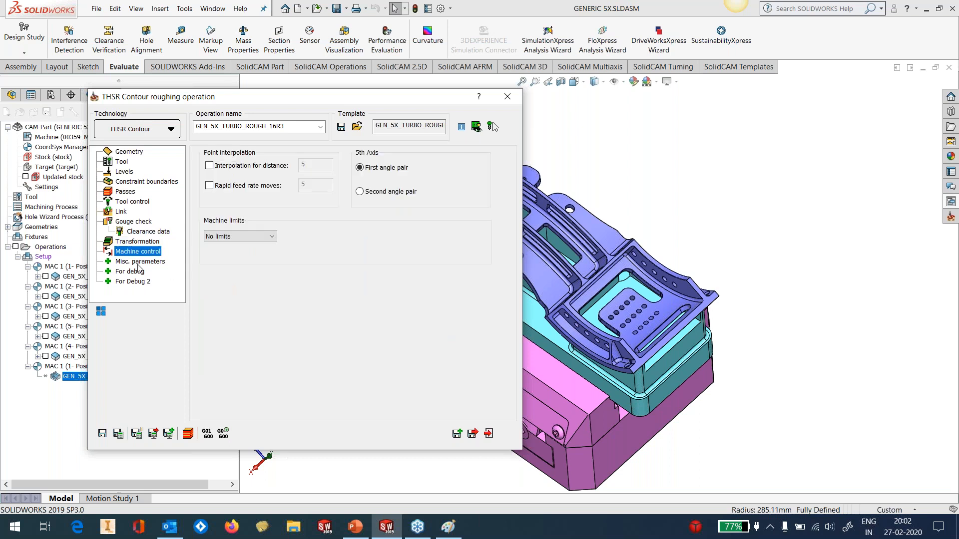
click(140, 261)
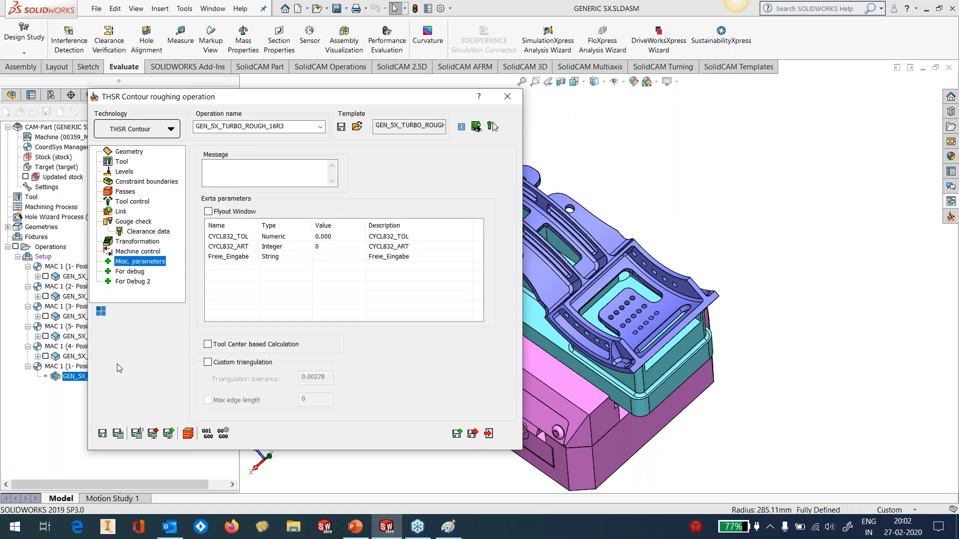
Save and close the turbo rough operation and calculate its toolpath
click(103, 434)
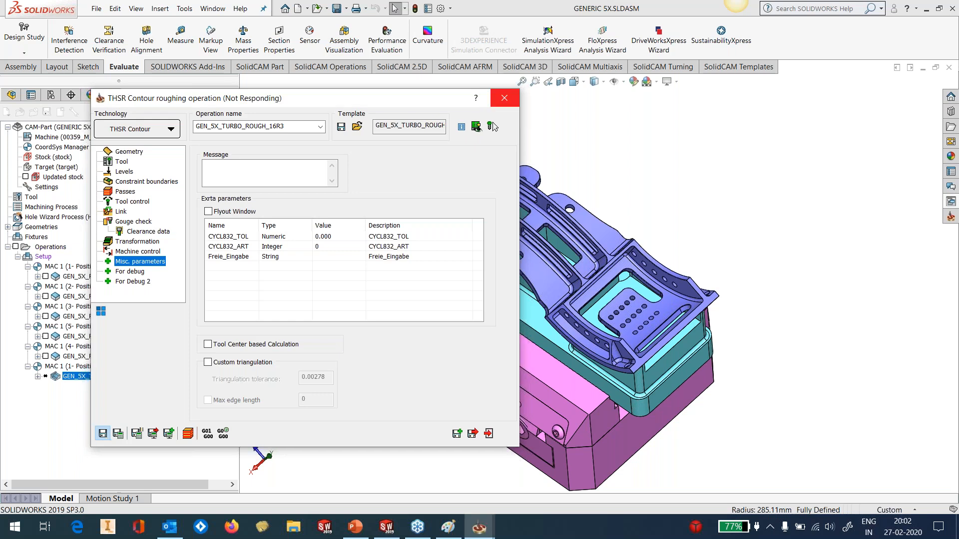
click(488, 433)
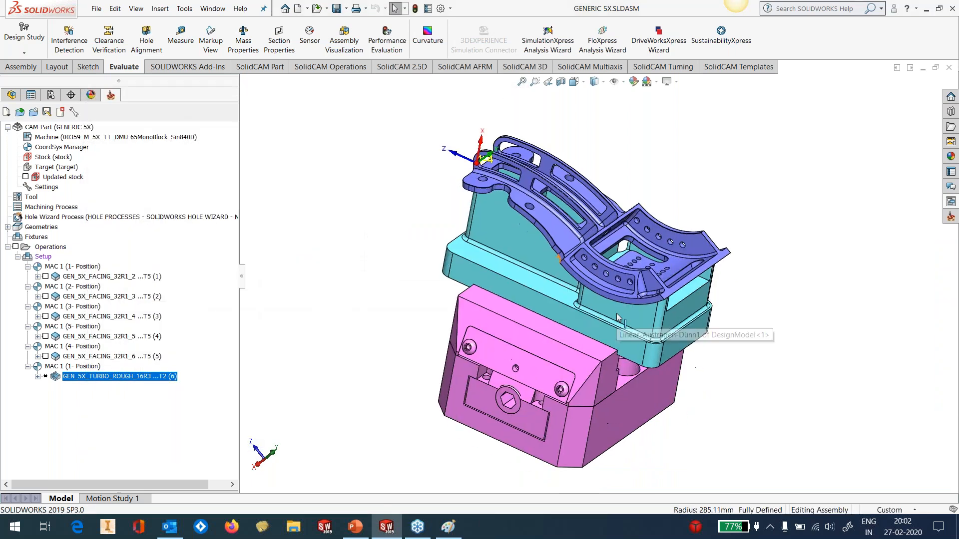
right_click(121, 374)
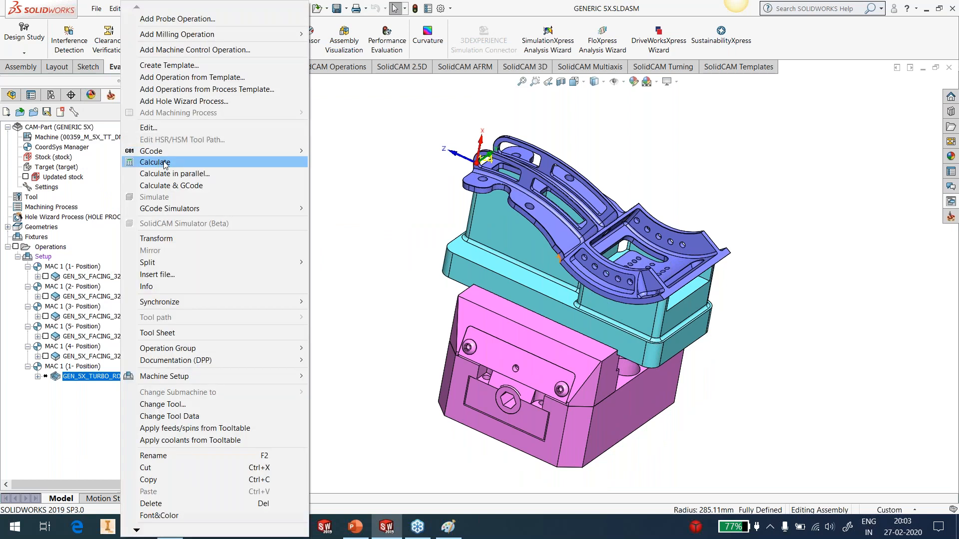
click(155, 162)
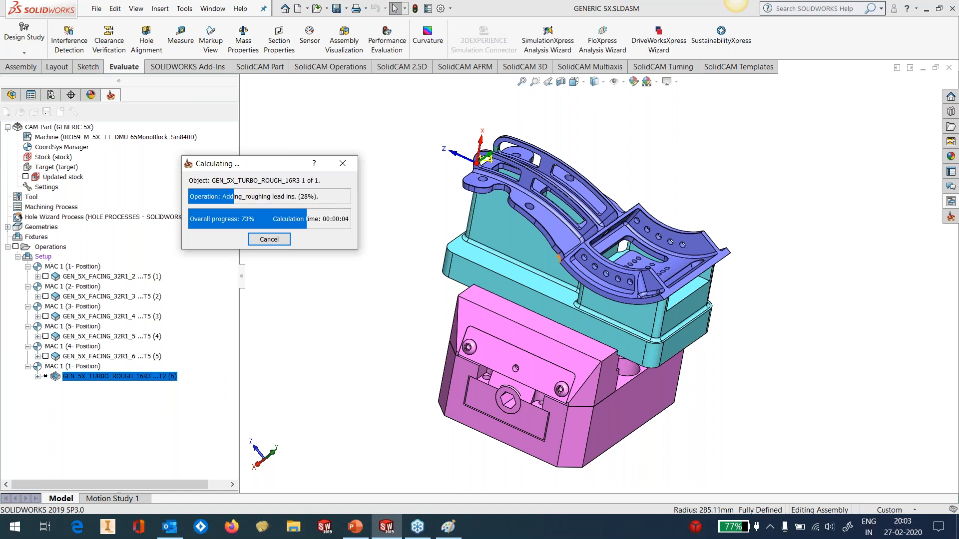
Open Task Manager to check the CPU and memory load during the calculation, and minimize it
click(516, 525)
right_click(517, 528)
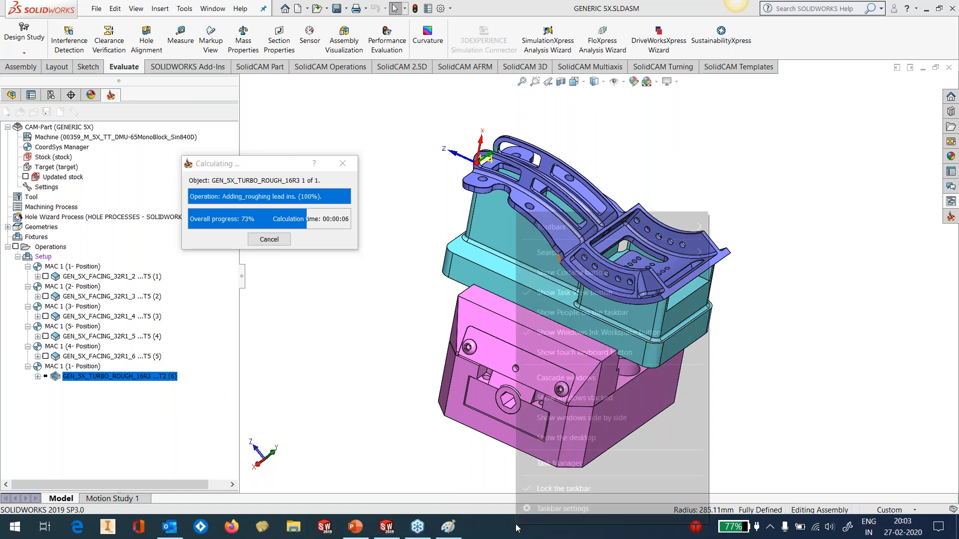
click(555, 465)
drag(432, 113, 713, 116)
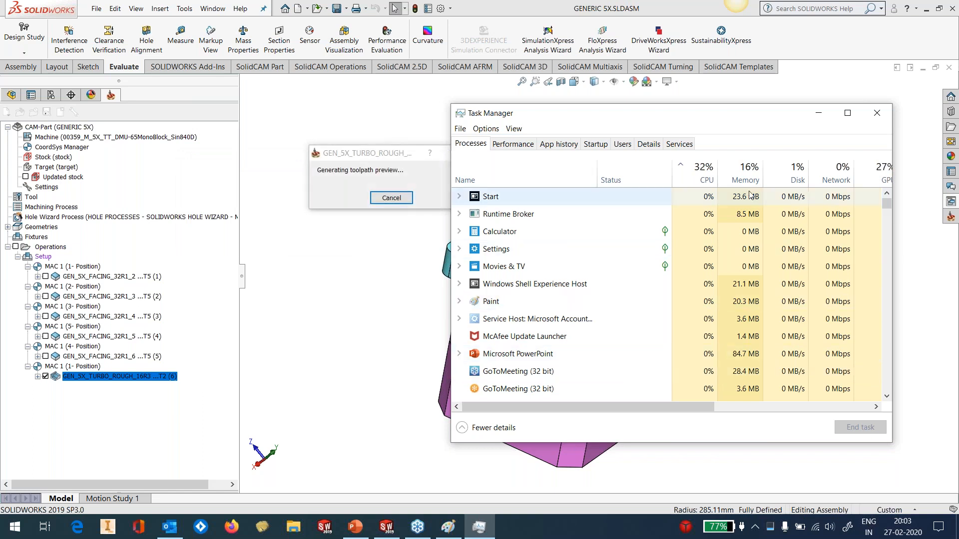
click(819, 113)
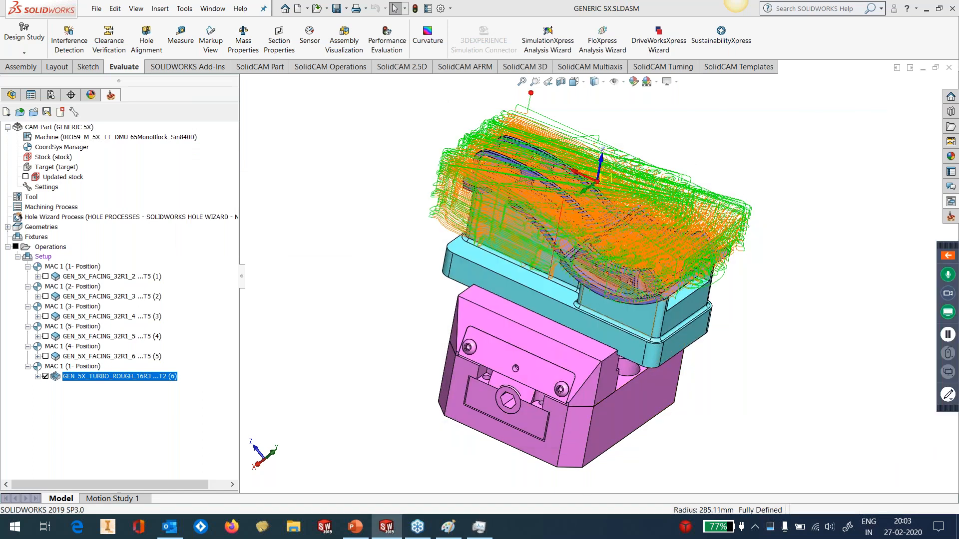
Enable Stock has undercuts in the turbo rough operation's stock settings, and save and close the operation
middle_drag(606, 345, 667, 333)
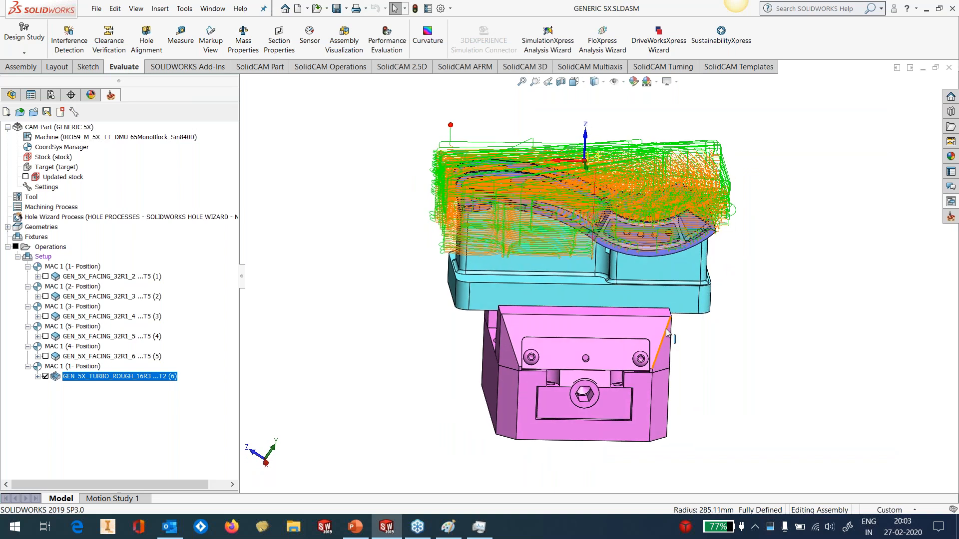
key(space)
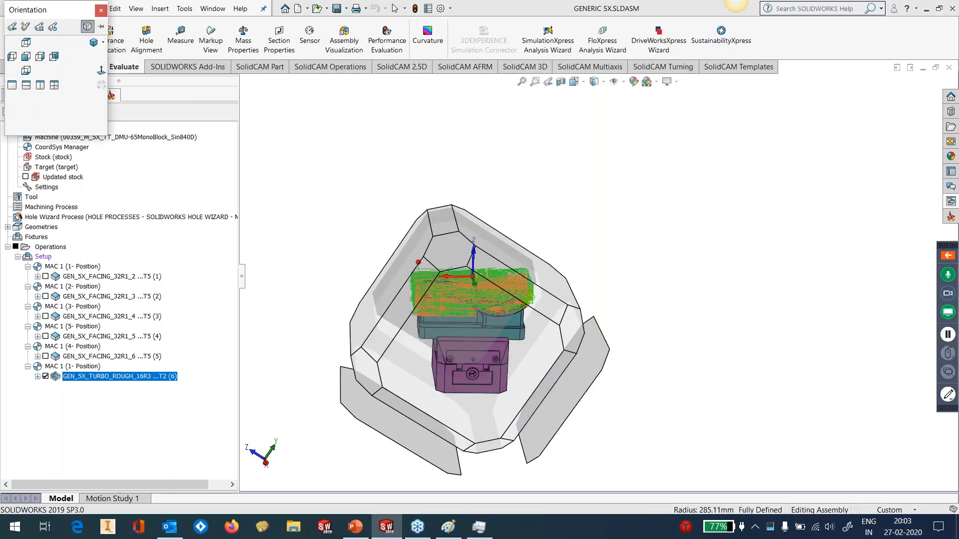
click(545, 366)
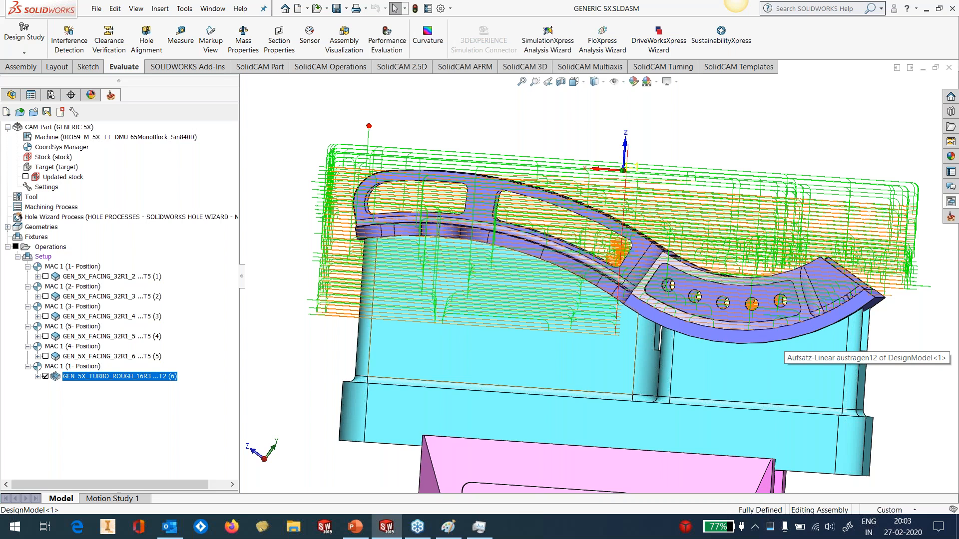
middle_drag(382, 272, 537, 313)
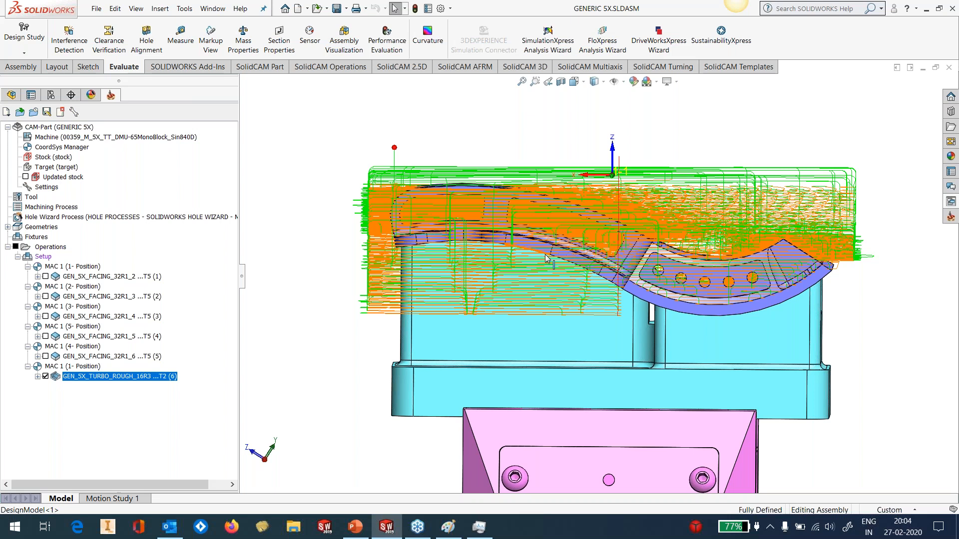
right_click(149, 376)
click(176, 127)
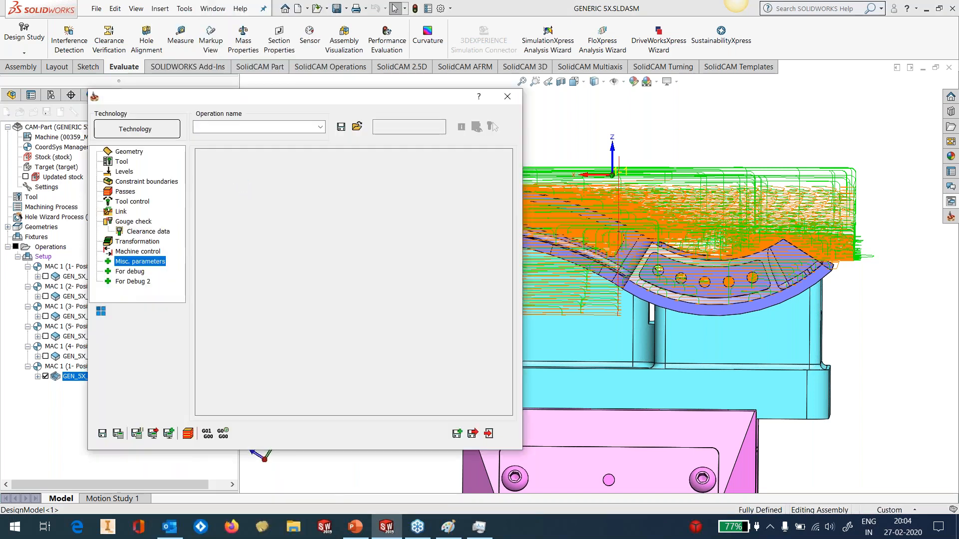
click(131, 153)
click(244, 155)
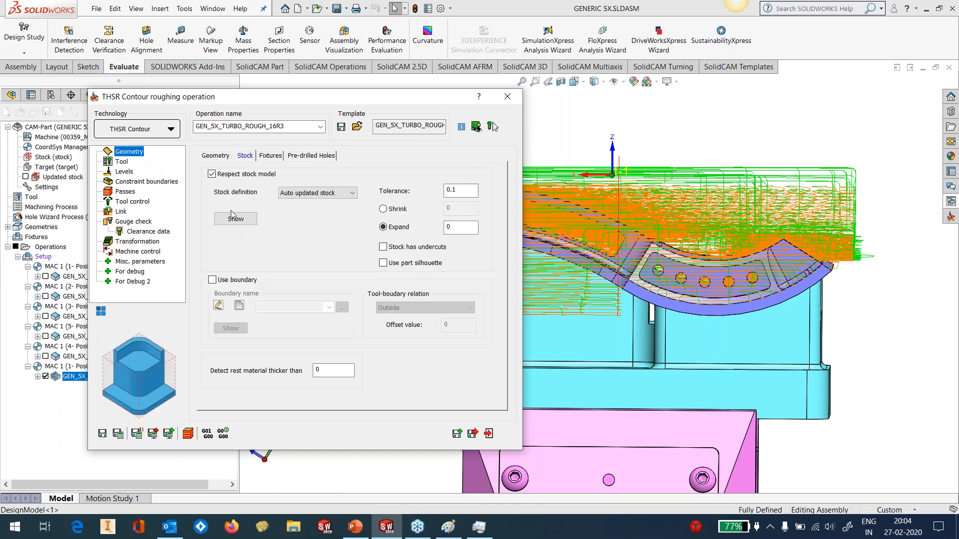
click(427, 248)
click(102, 434)
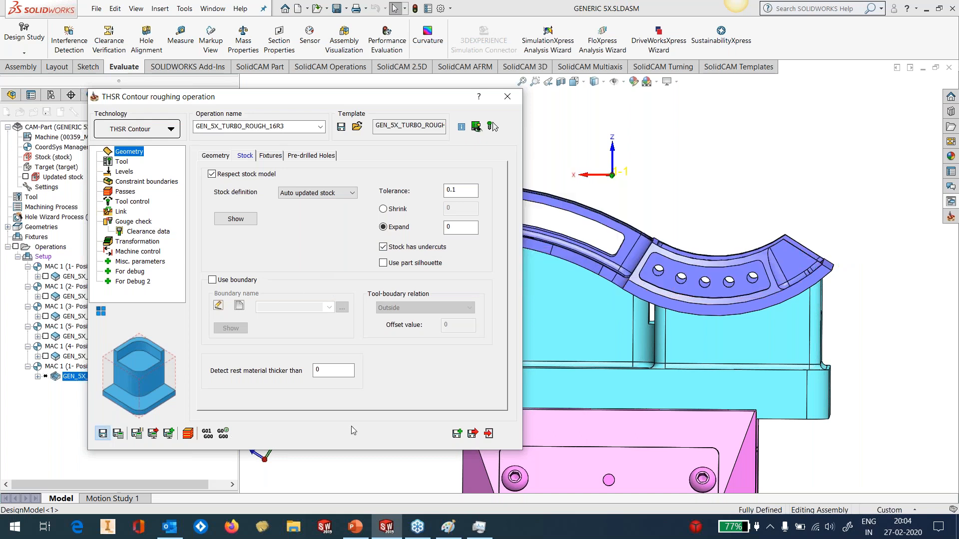
click(488, 434)
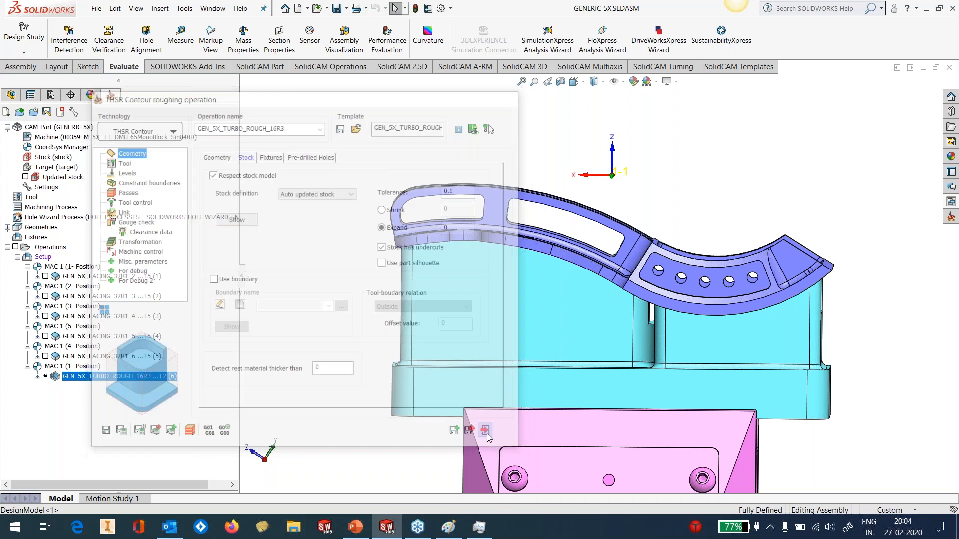
Recalculate the turbo rough operation's toolpath, checking the system load in Task Manager meanwhile
right_click(98, 380)
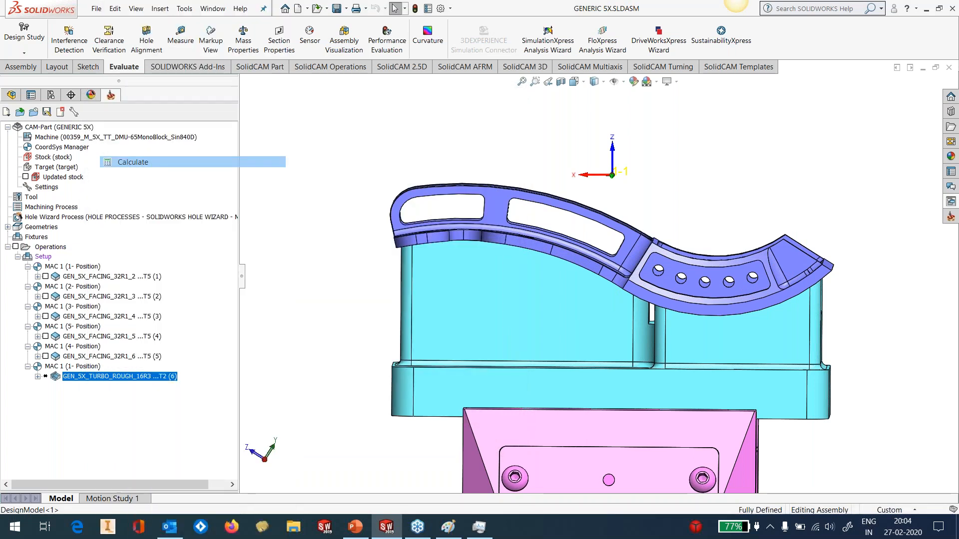
click(132, 163)
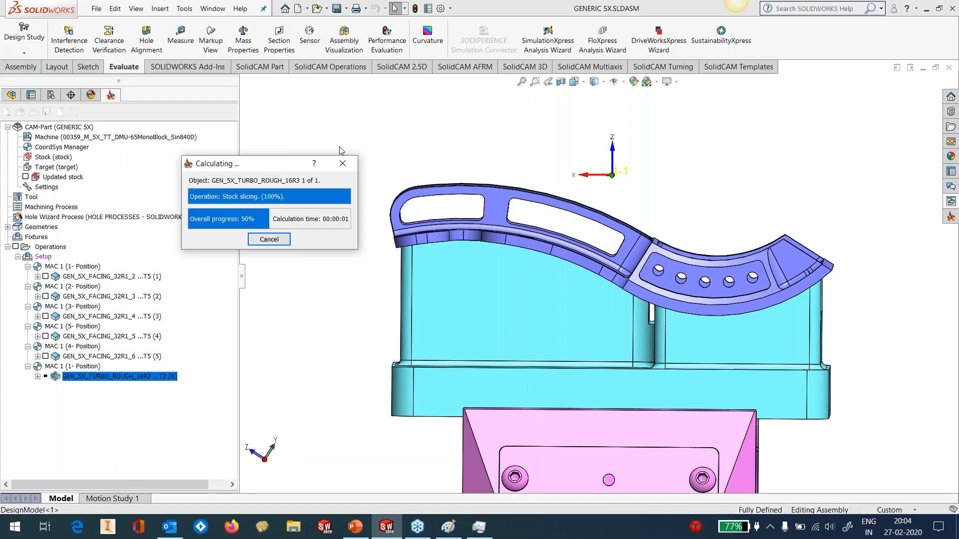
click(479, 527)
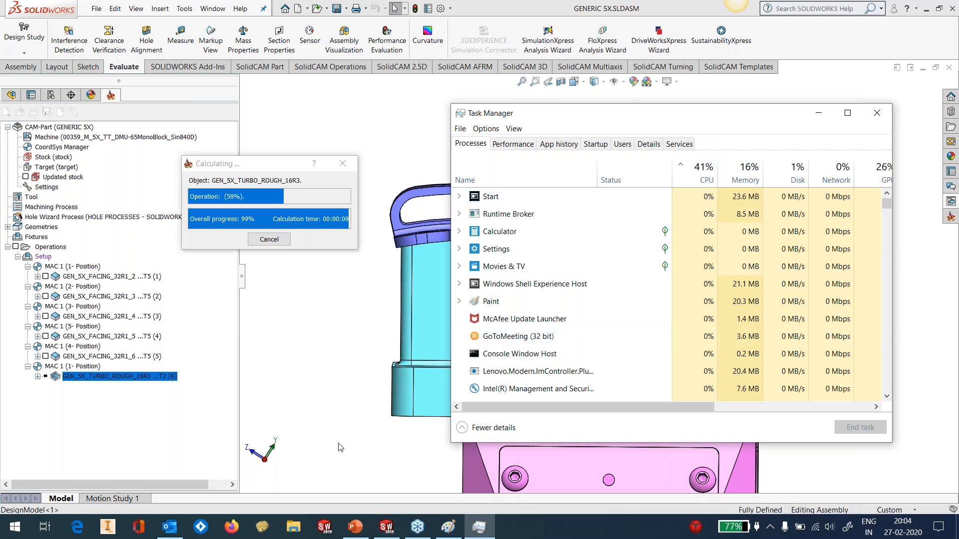
click(819, 115)
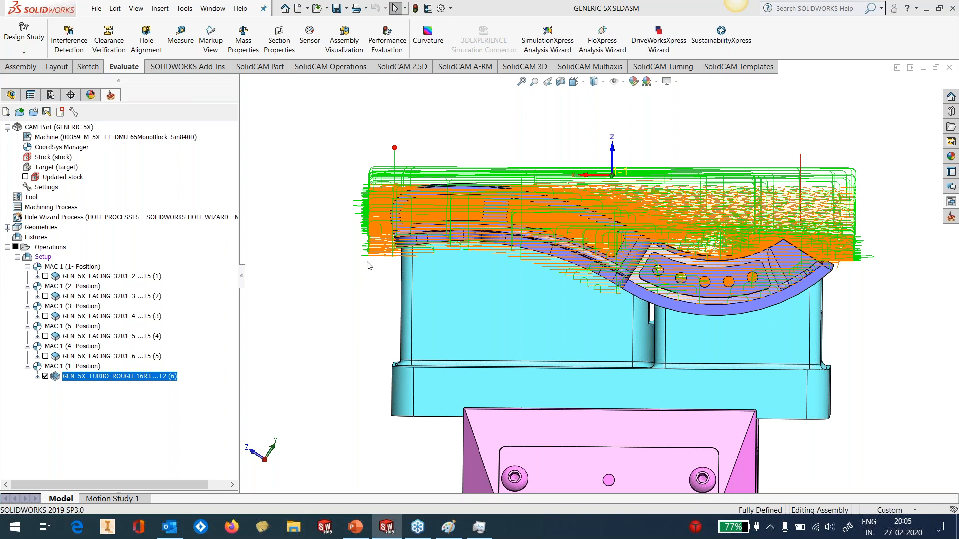
Inspect the recalculated roughing toolpath around the part from the end and from the side
middle_drag(638, 276, 644, 328)
key(ctrl+1)
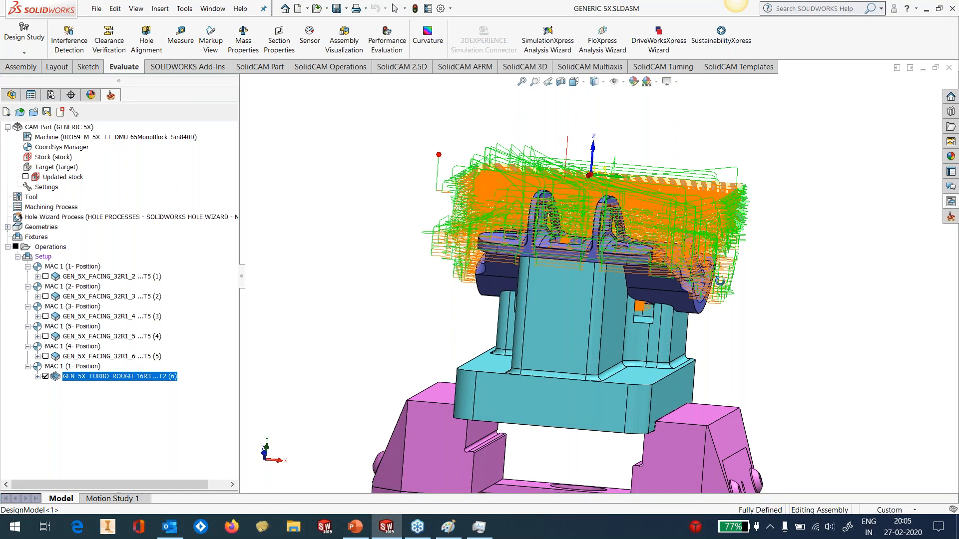
middle_drag(719, 280, 725, 285)
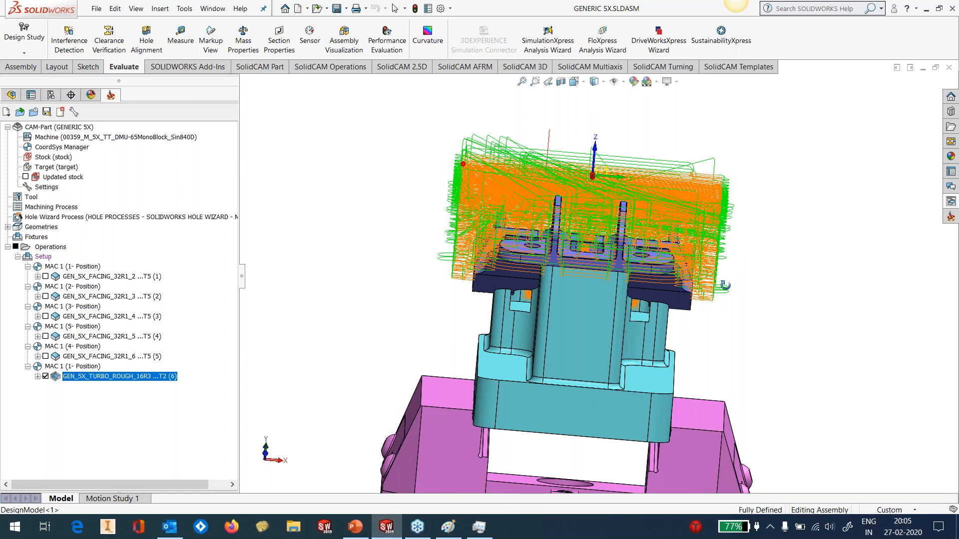
middle_drag(724, 285, 550, 369)
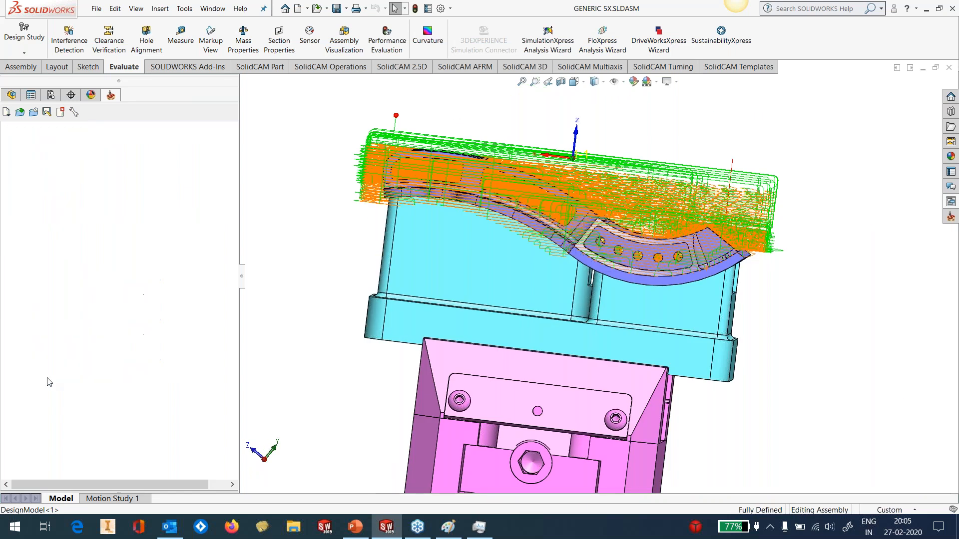
Hide the turbo rough operation's toolpath on the part
click(45, 376)
scroll(585, 266, up, 2)
middle_drag(645, 265, 621, 288)
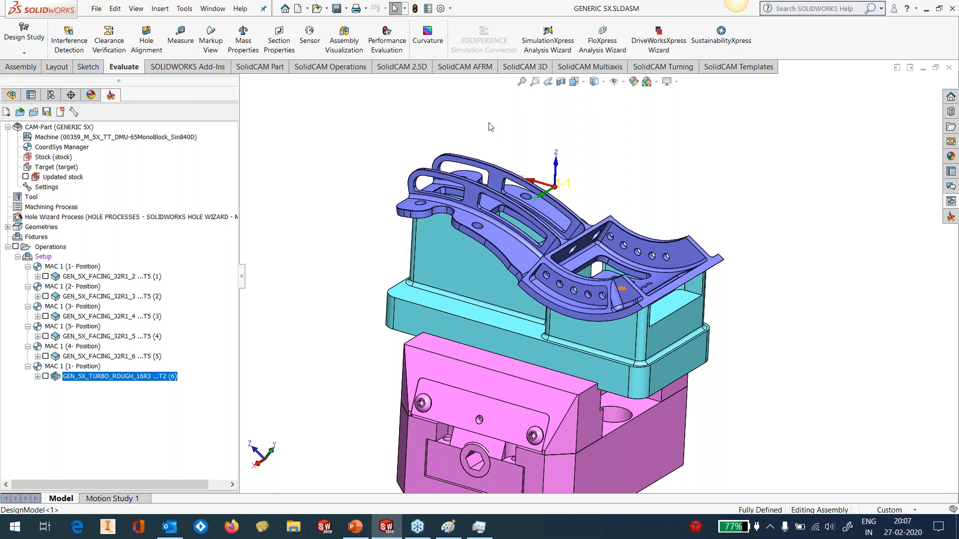
Examine the part's curved side wall with the row of holes, picking out its outer face for side machining
scroll(588, 251, up, 3)
scroll(588, 294, down, 3)
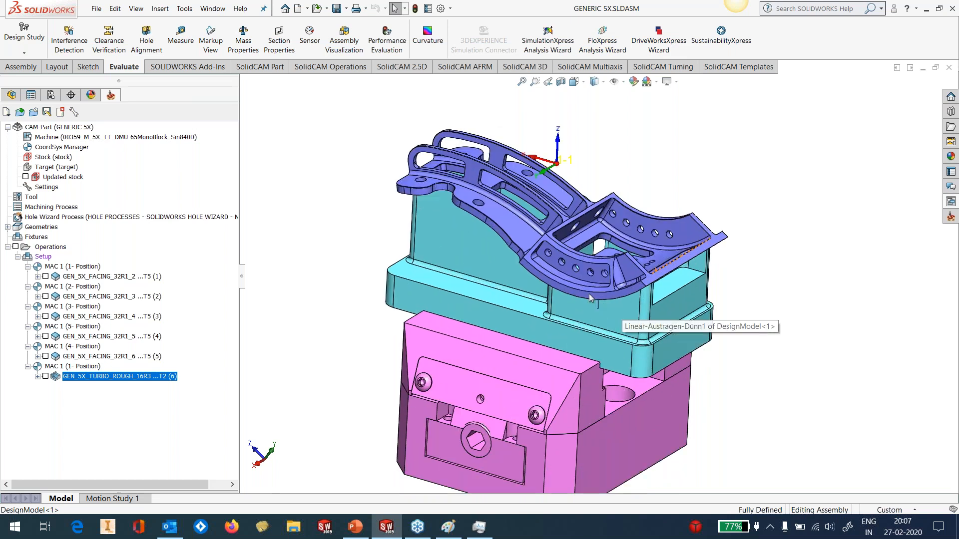
scroll(589, 293, down, 3)
middle_drag(588, 291, 659, 295)
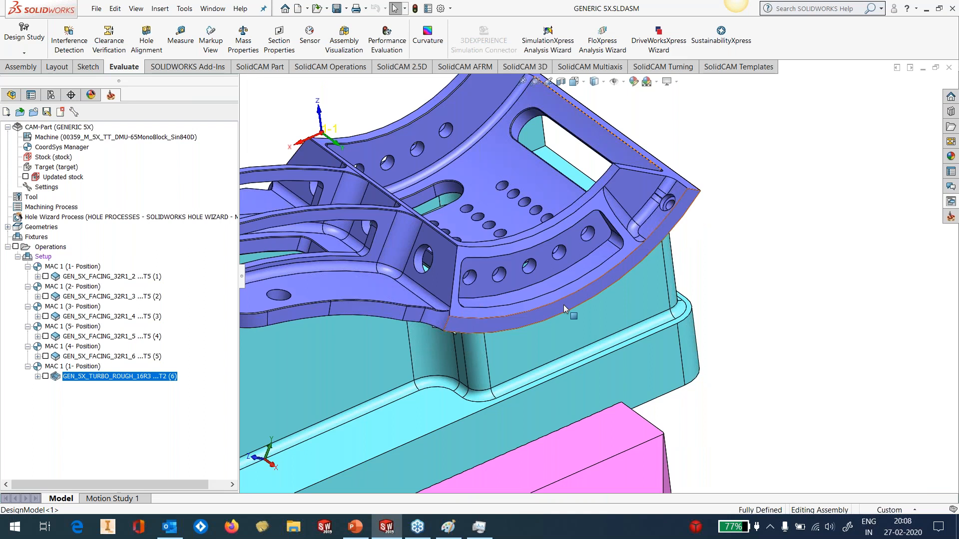
scroll(556, 307, down, 4)
click(535, 292)
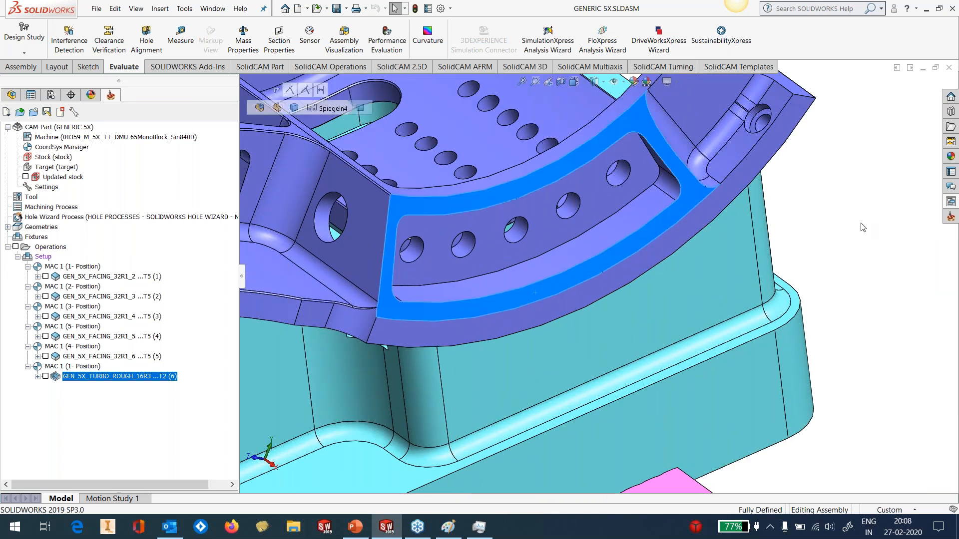
scroll(597, 275, up, 4)
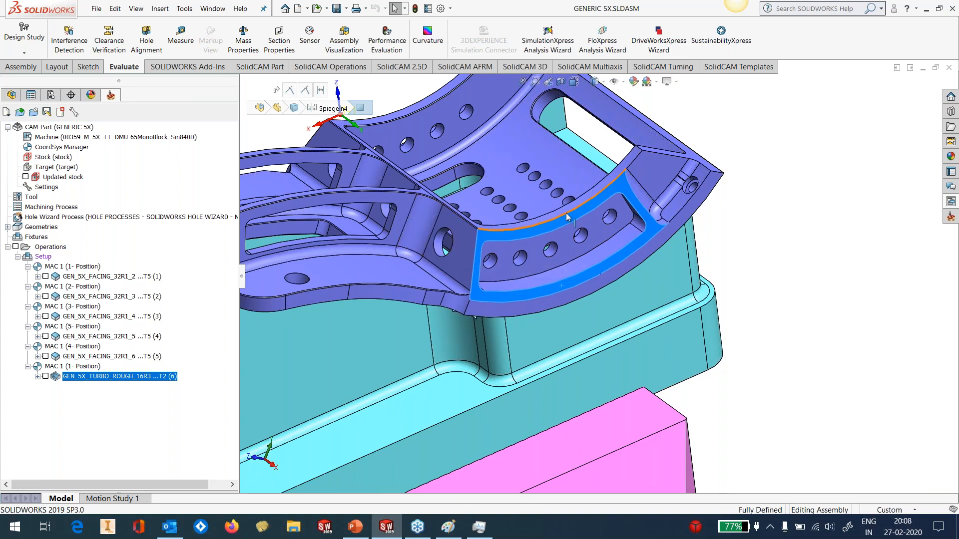
scroll(566, 217, up, 2)
click(685, 143)
scroll(519, 273, down, 2)
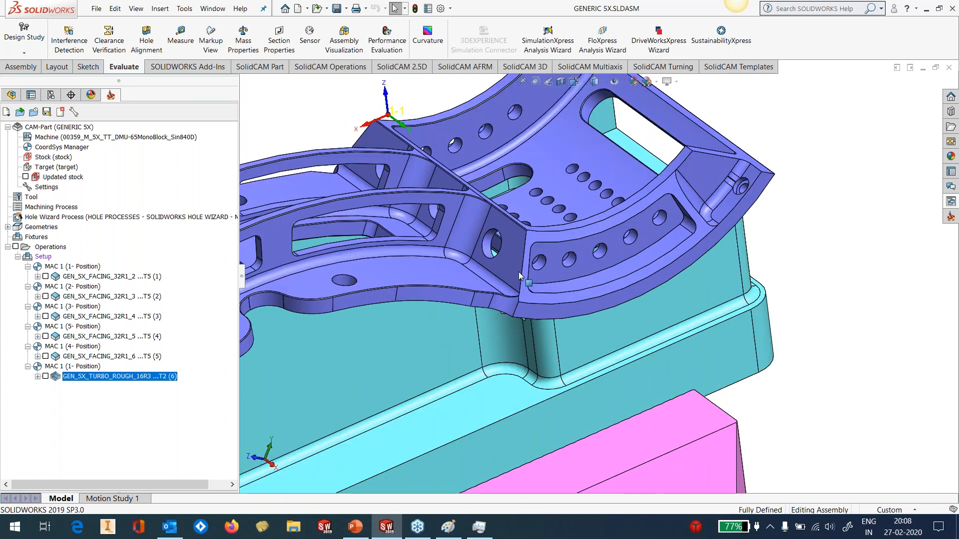
scroll(519, 272, down, 2)
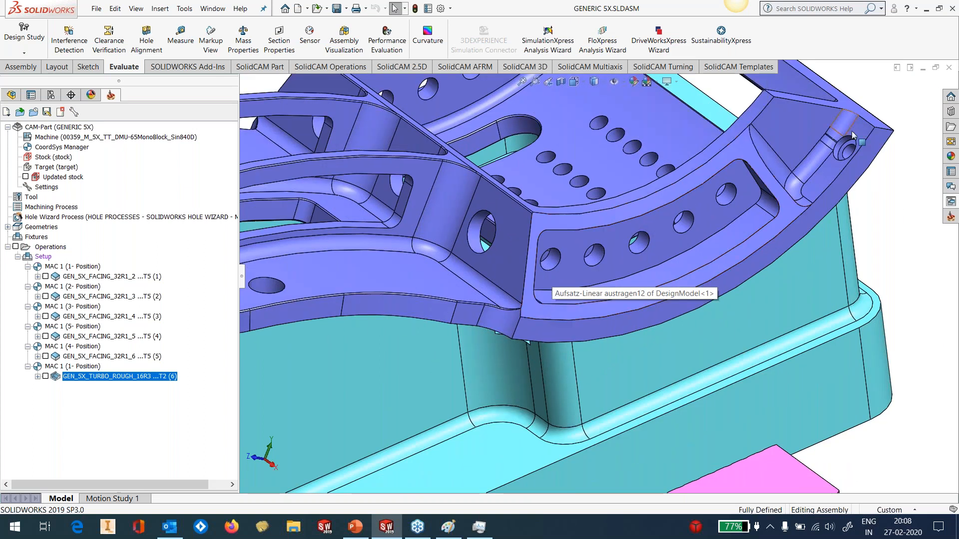
Add the Swarf machining template GEN_5X_SIDE_SWARF after the turbo rough operation, keeping coordinate system MAC 1 (1- Position)
click(951, 216)
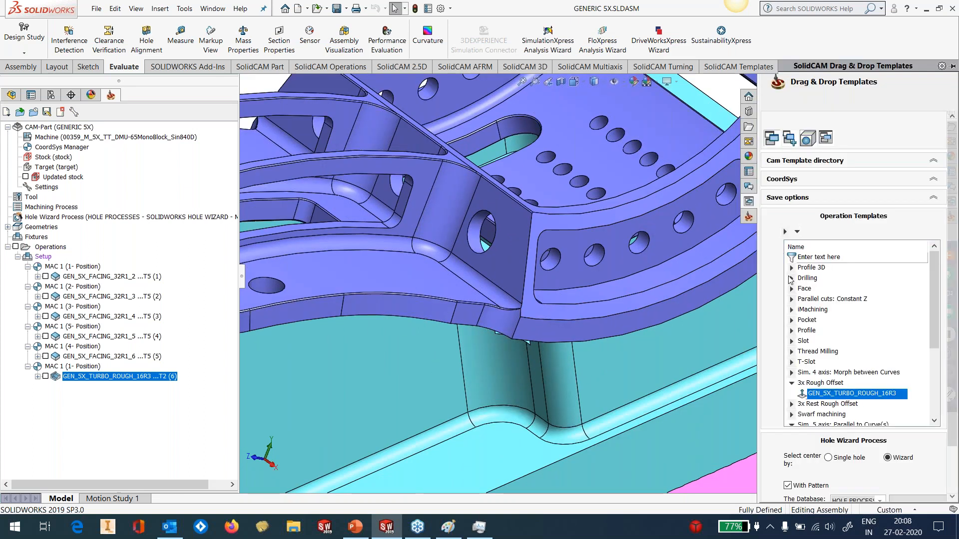
click(792, 383)
scroll(845, 345, down, 2)
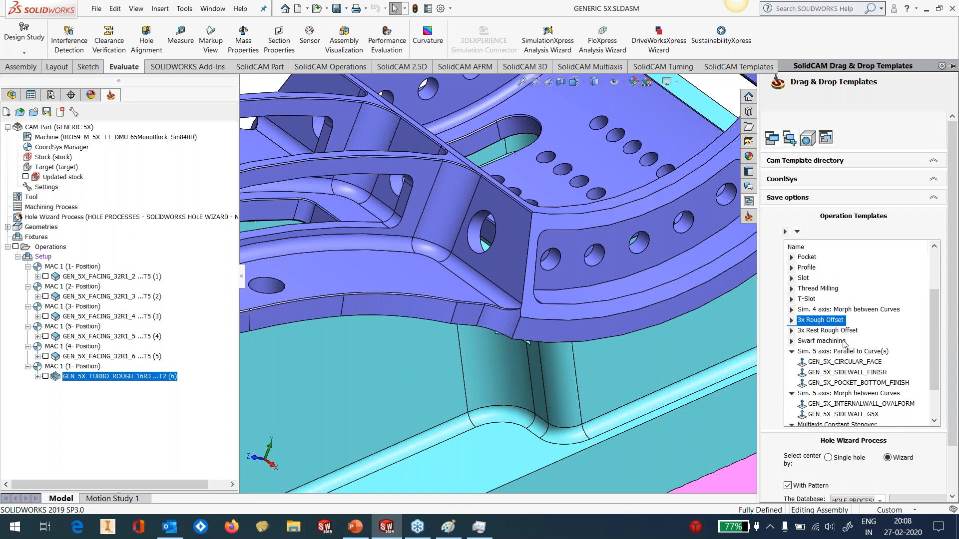
click(792, 342)
scroll(840, 368, down, 3)
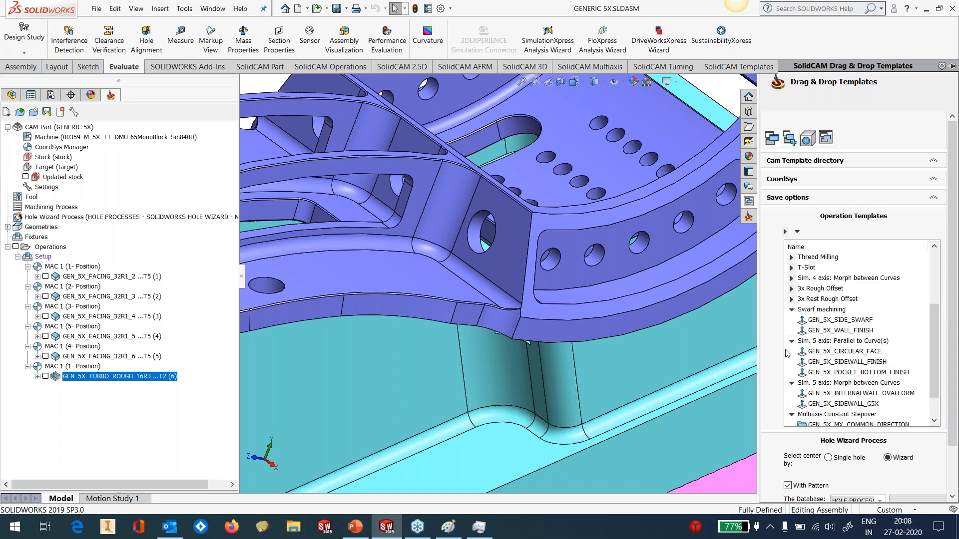
click(841, 320)
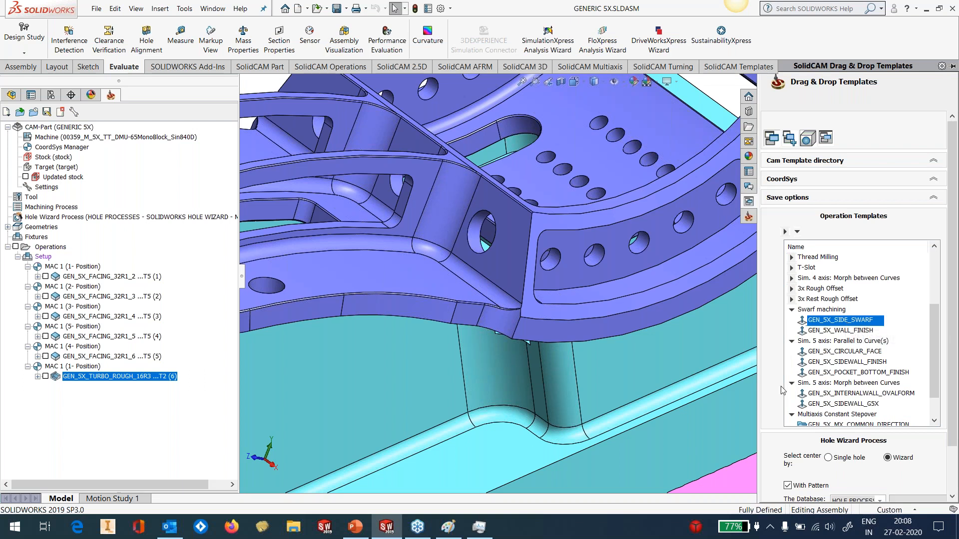
drag(831, 324, 370, 371)
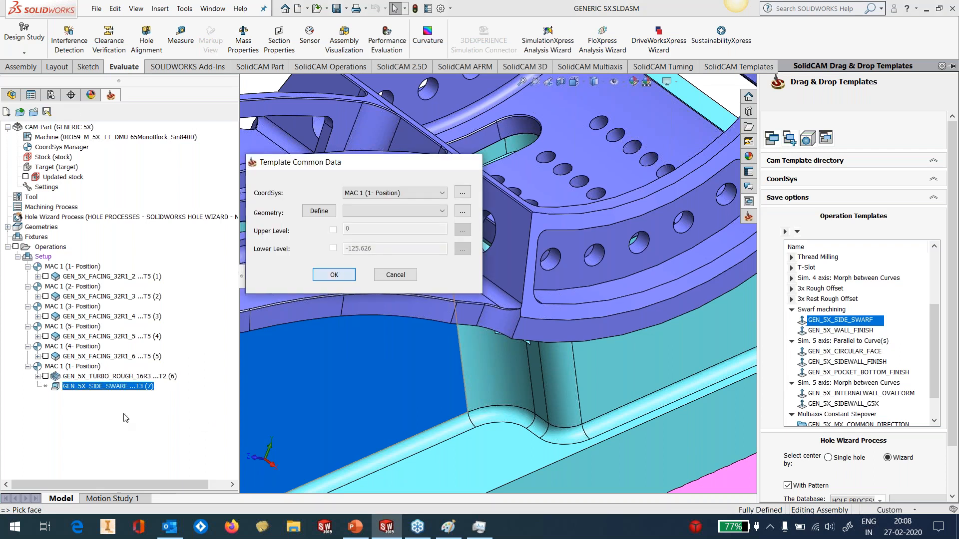
key(Return)
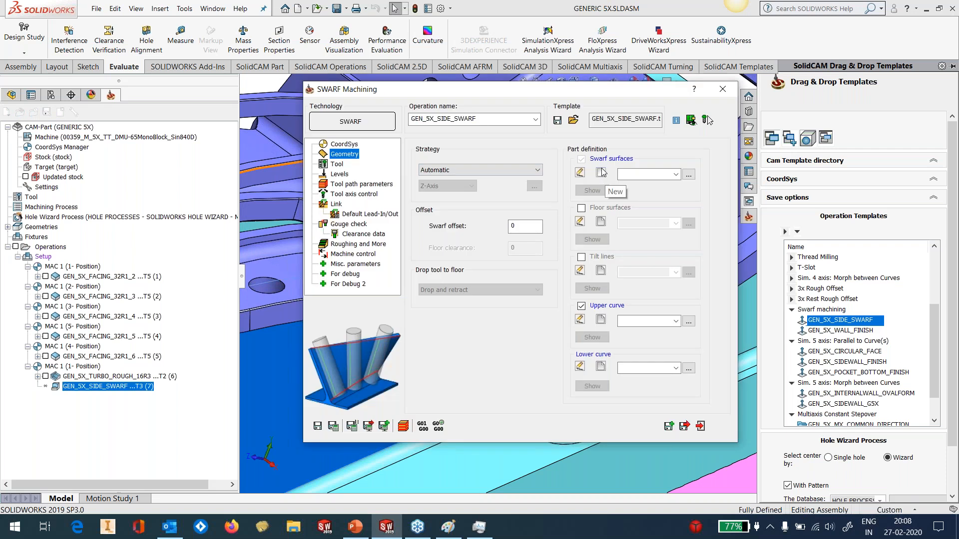
Define the swarf surfaces as faces1, using the outer face of the curved side wall
click(601, 172)
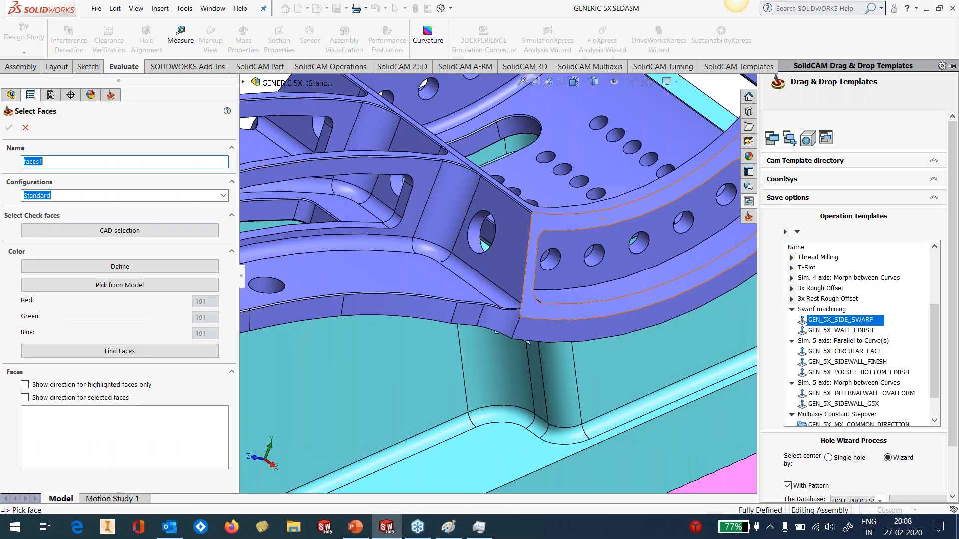
click(585, 222)
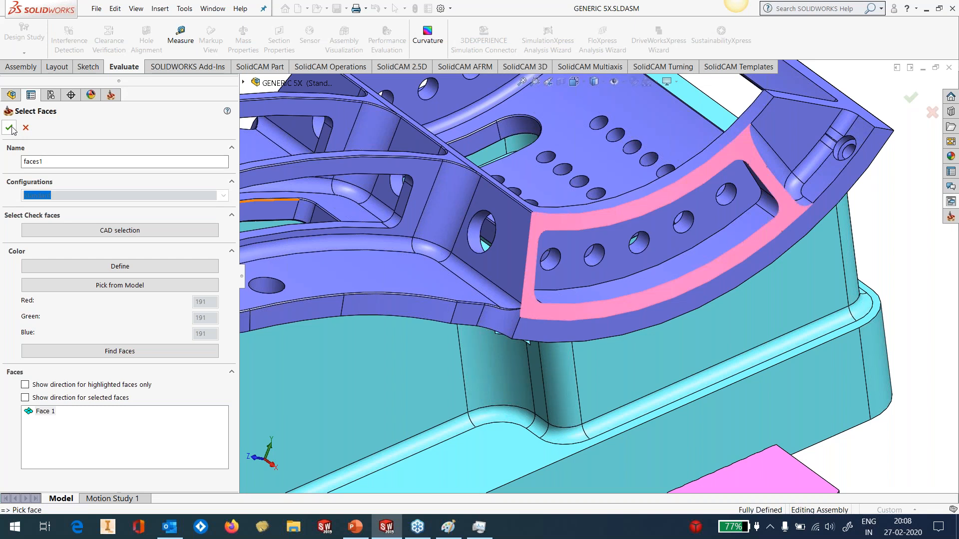
click(10, 128)
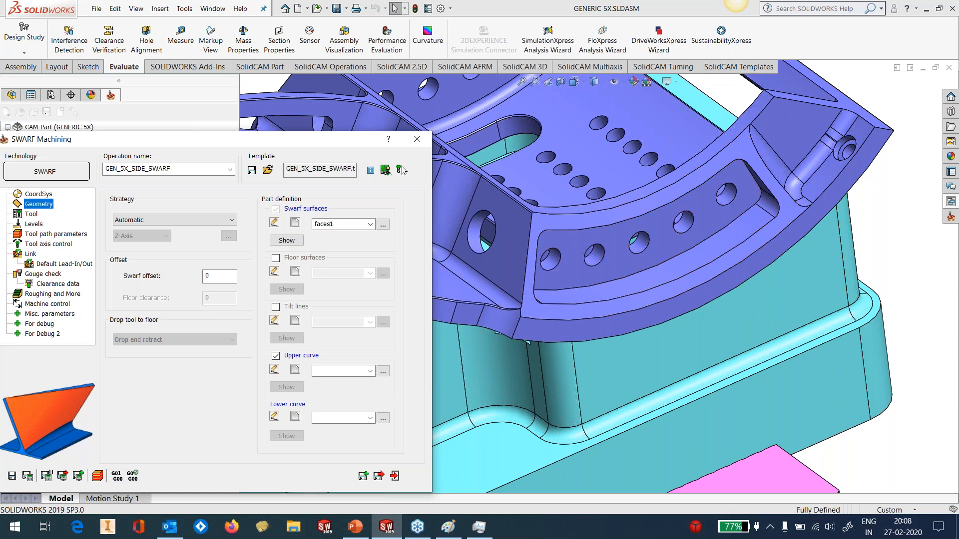
Define the swarf operation's upper curve as a chain along the side wall face's upper curved edge, named contour
drag(319, 144, 354, 86)
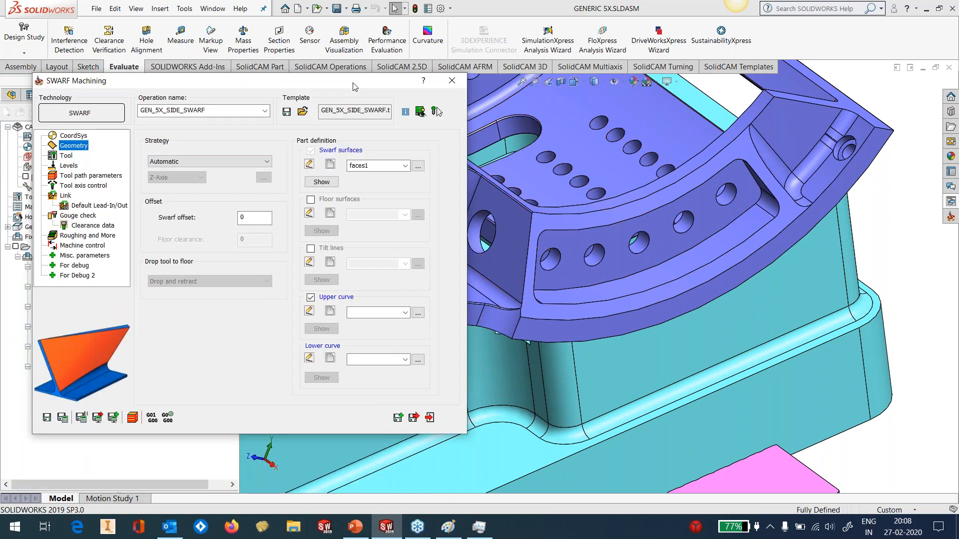
click(331, 312)
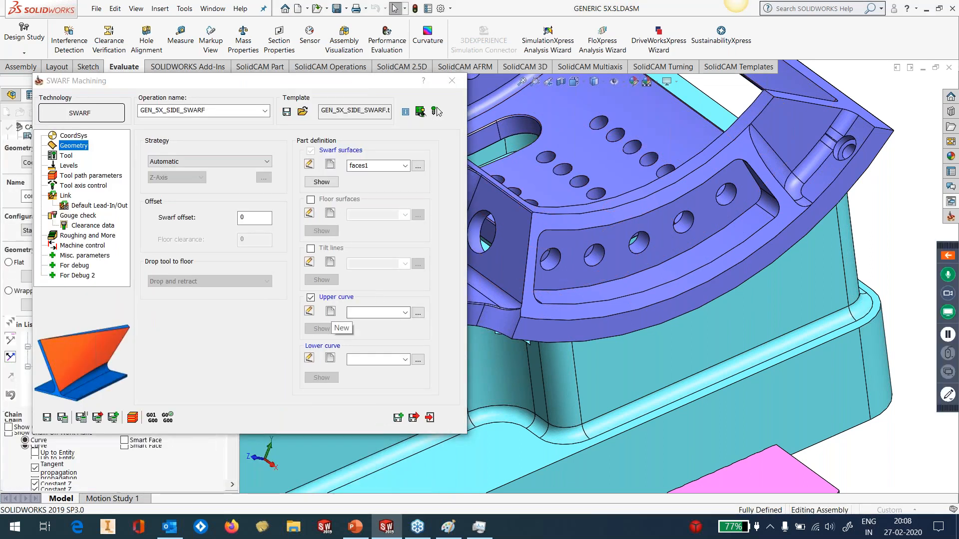
click(551, 217)
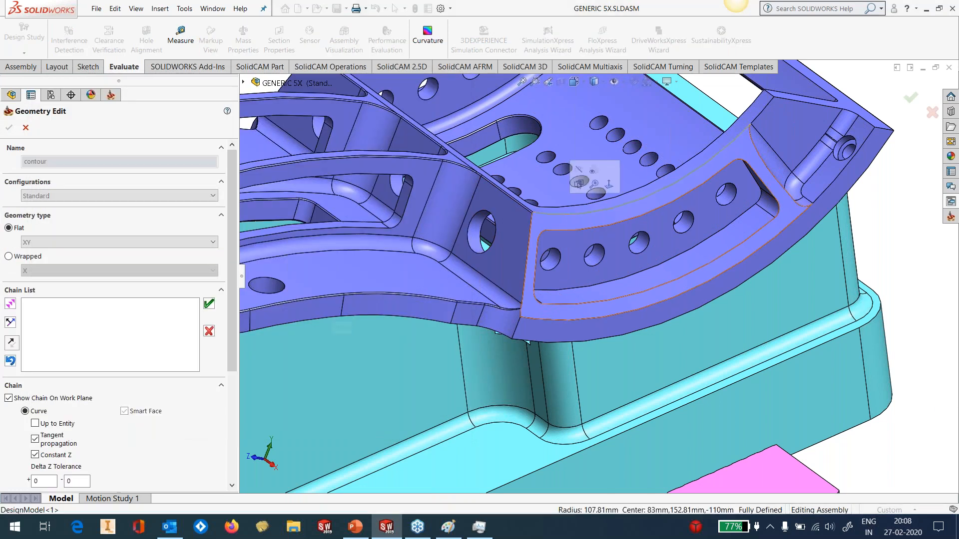
click(208, 303)
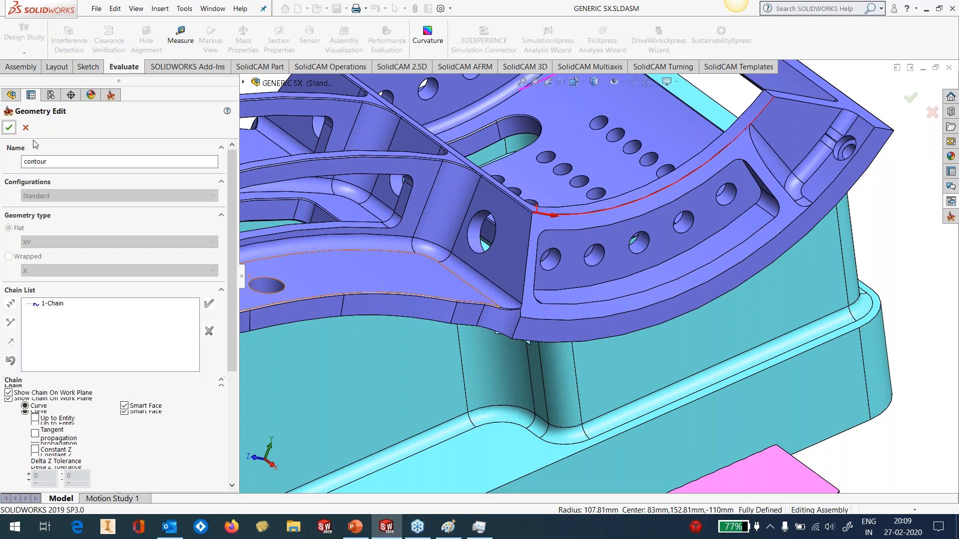
click(13, 128)
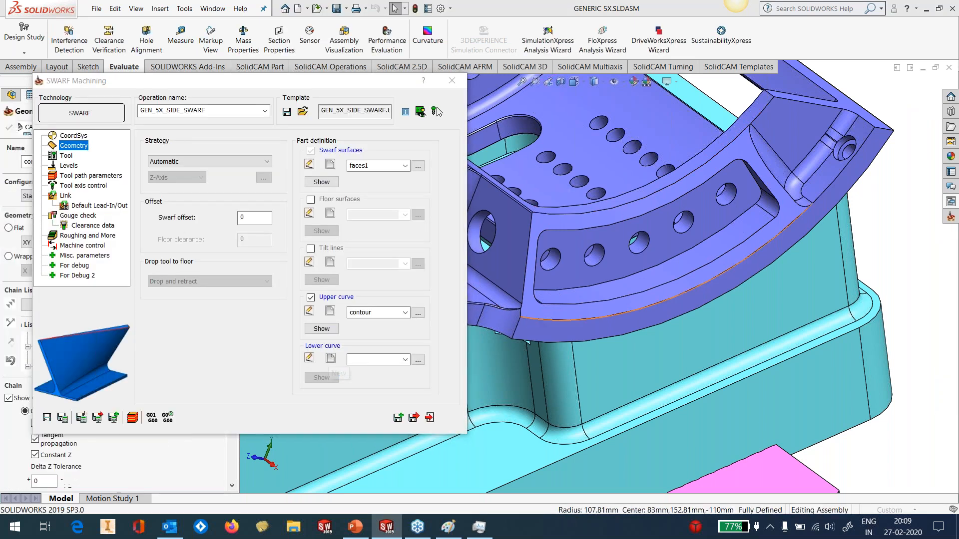
Define the swarf operation's lower curve as a chain along the side wall face's lower curved edge, named contour1
click(528, 321)
click(15, 362)
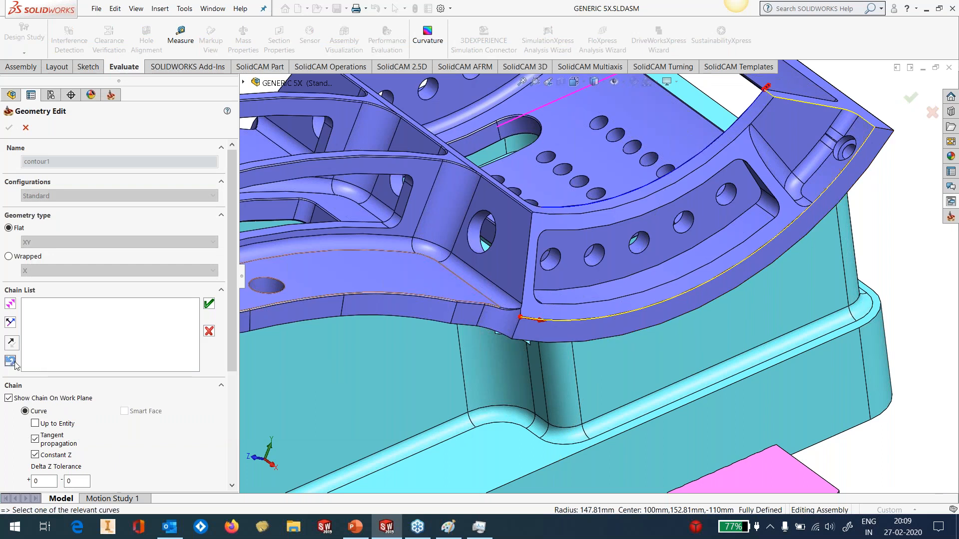
click(211, 309)
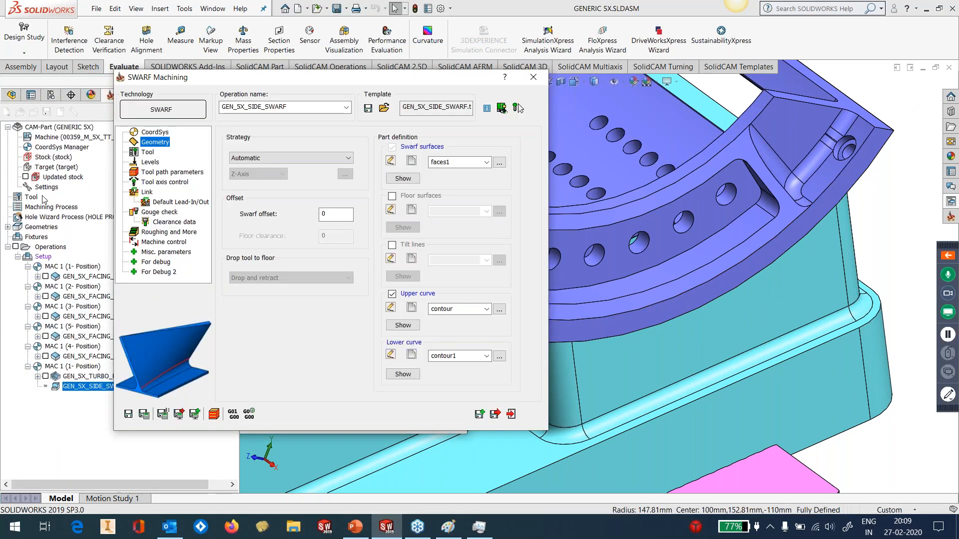
Check the swarf operation's tool and tool axis settings, save and calculate it, close it, and display its toolpath
click(142, 153)
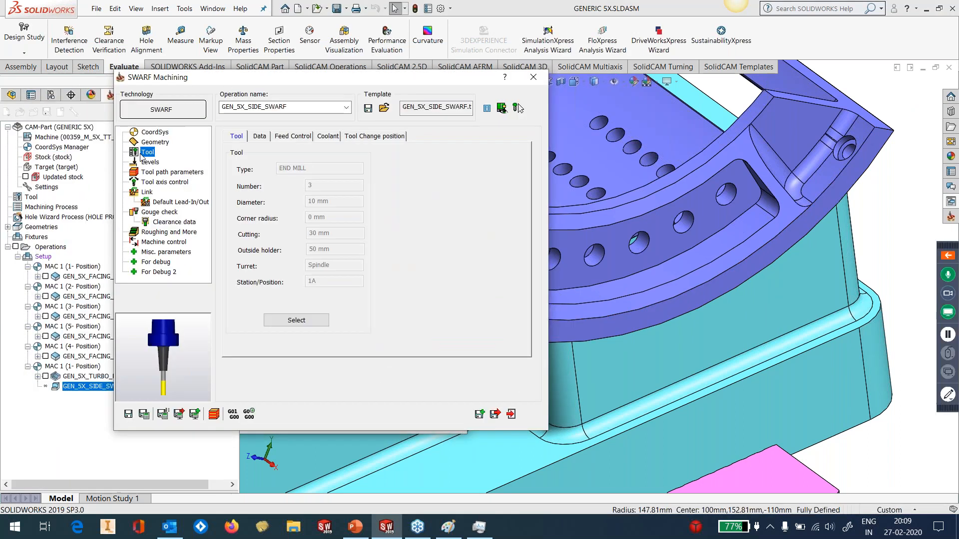
click(151, 182)
click(145, 417)
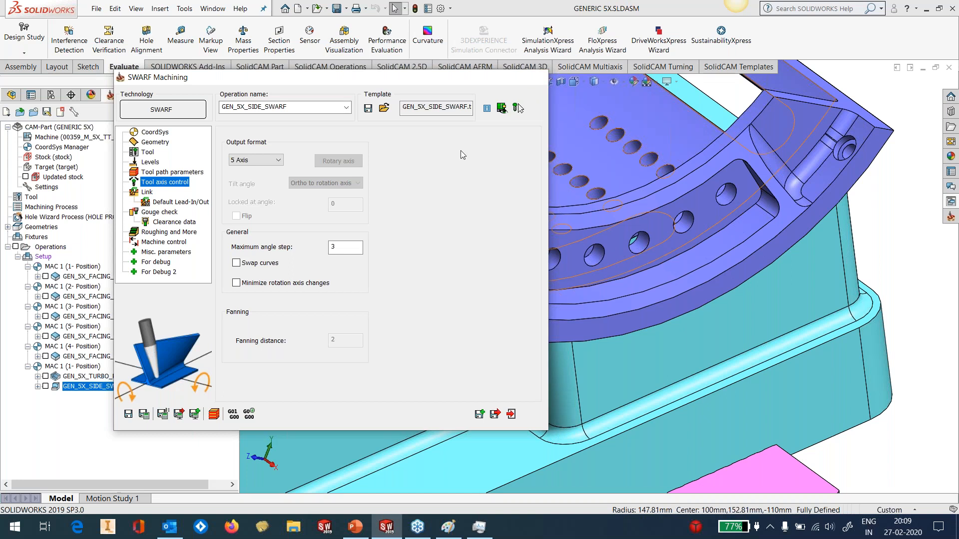
click(510, 414)
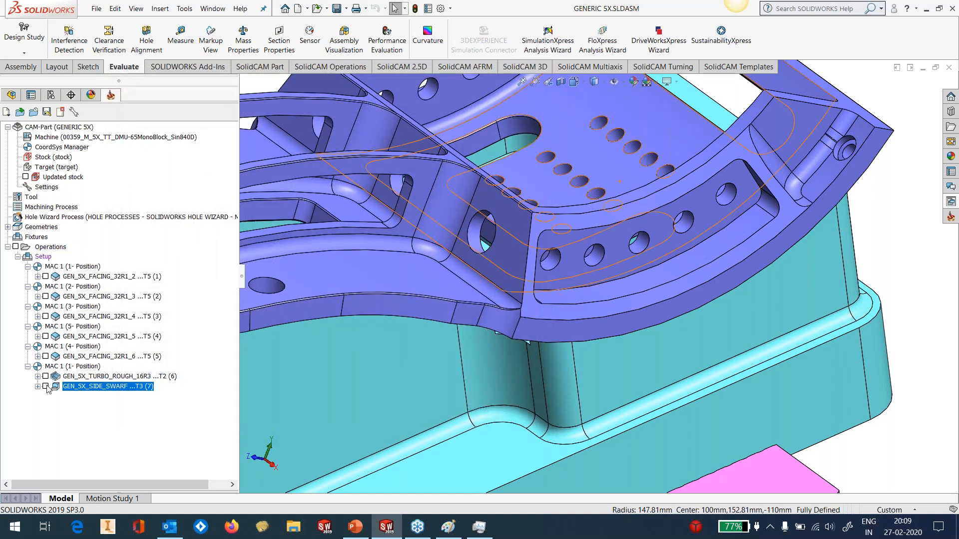
click(46, 387)
middle_drag(624, 235, 560, 259)
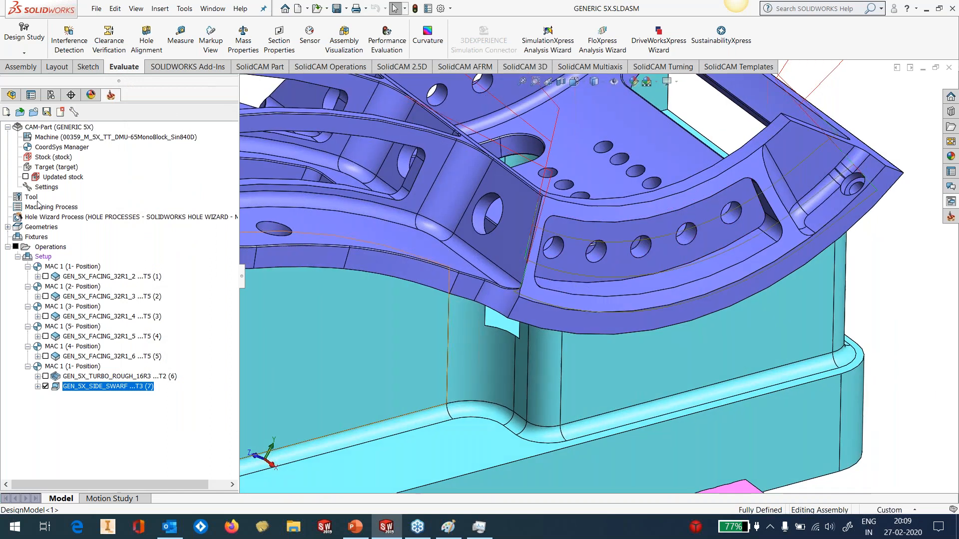
Set the color of tool 3 to yellow in the part tool table and save the table
double_click(31, 197)
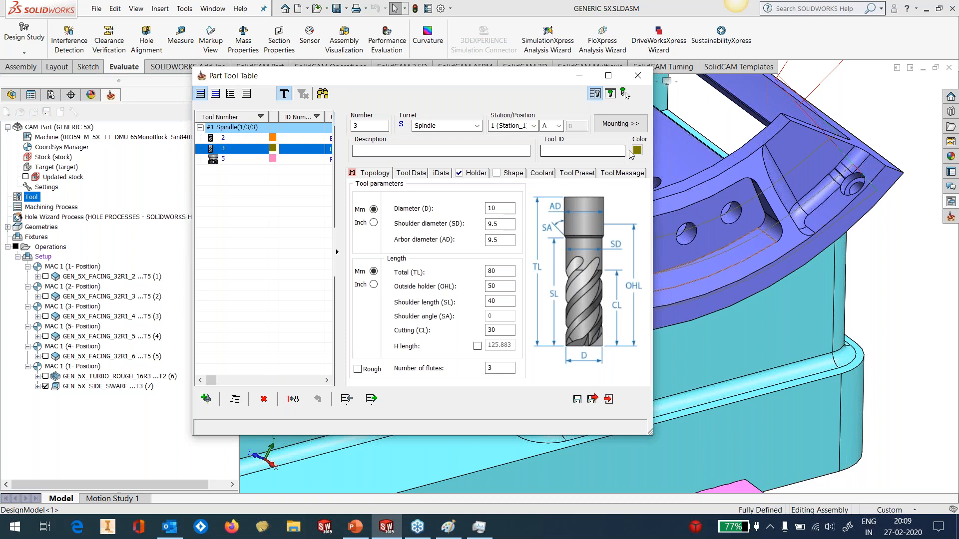
click(637, 151)
click(379, 215)
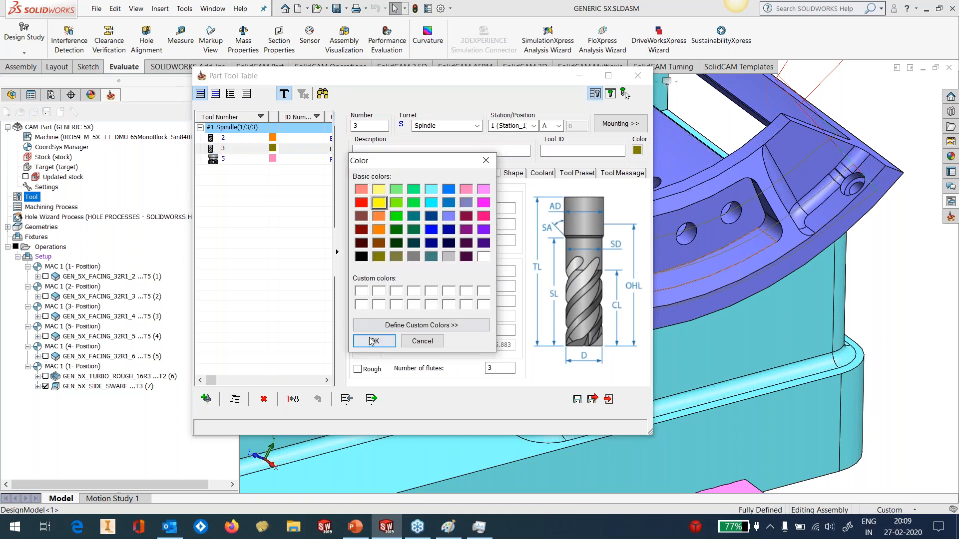
click(374, 341)
click(593, 399)
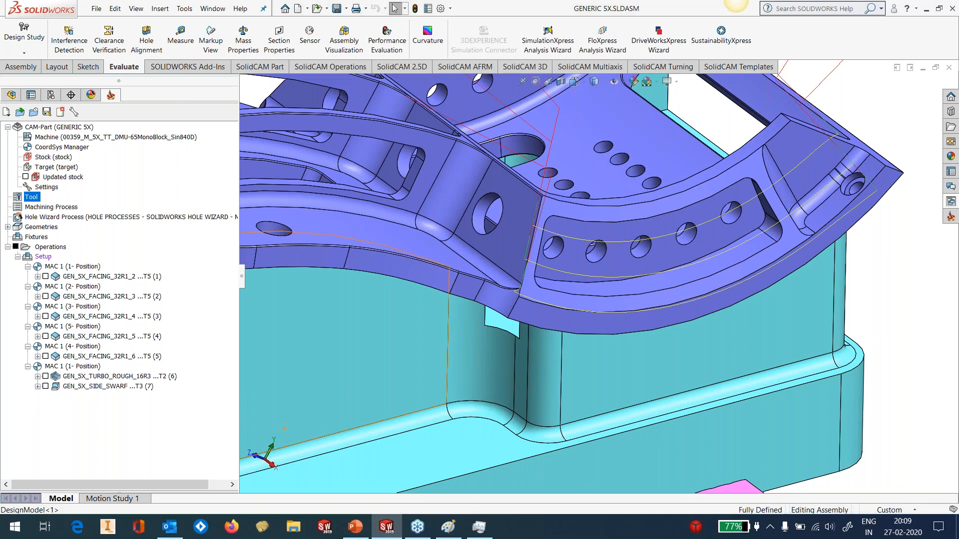
Simulate the GEN_5X_SIDE_SWARF operation in Host CAD mode and close the simulation
mouse_move(770, 260)
middle_down()
mouse_move(769, 233)
mouse_move(807, 242)
mouse_move(799, 258)
mouse_move(778, 259)
middle_up()
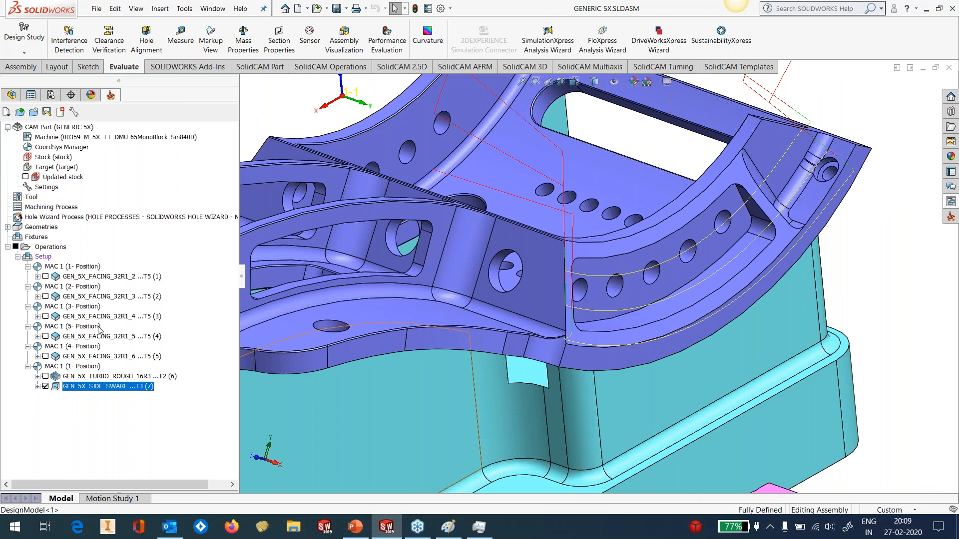
right_click(78, 391)
click(118, 198)
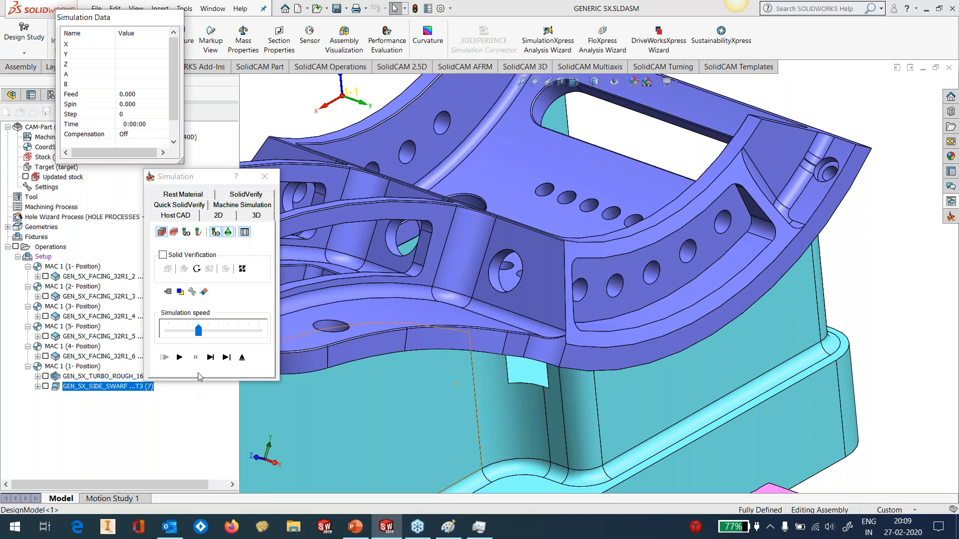
click(181, 358)
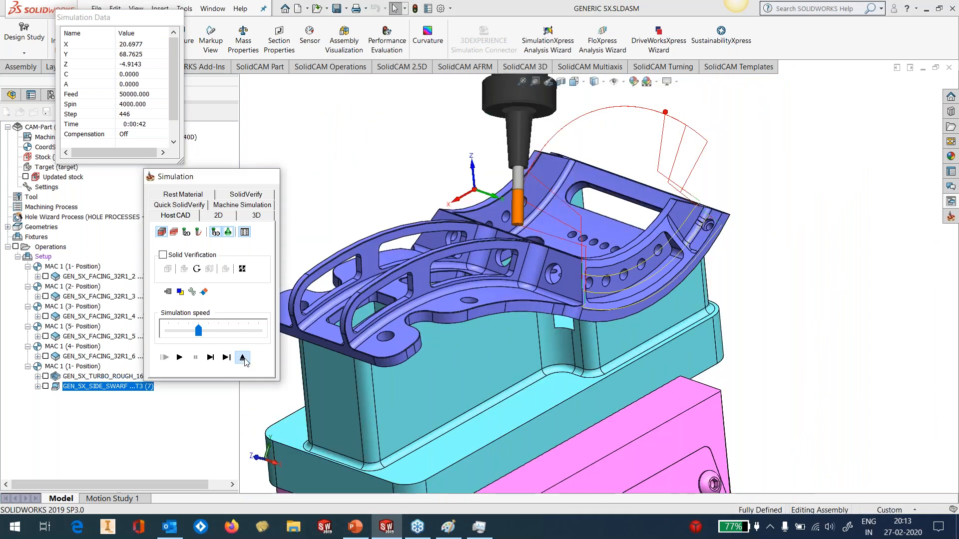
click(243, 357)
Hide the side swarf toolpath, leaving the curved side wall in close view
scroll(668, 252, down, 5)
middle_drag(669, 252, 582, 312)
click(45, 386)
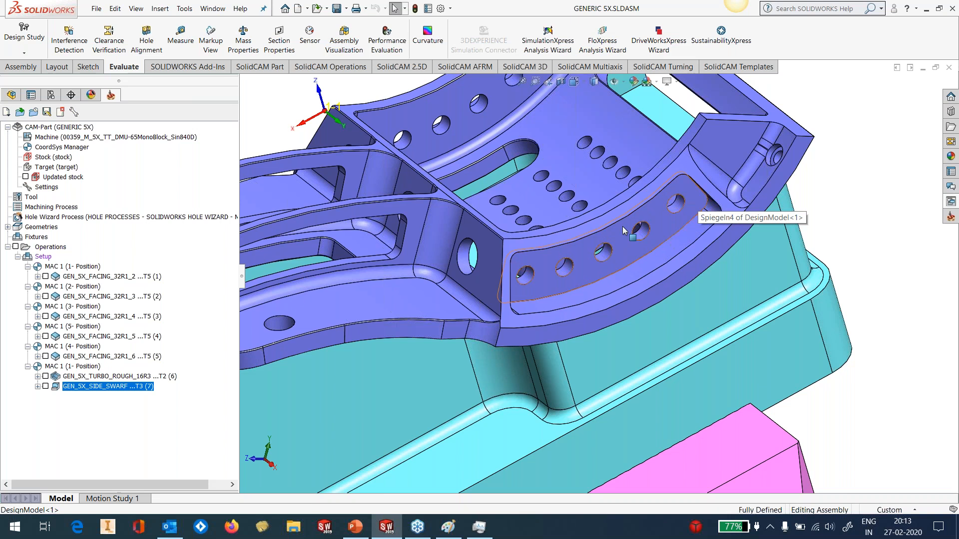
click(88, 66)
click(15, 34)
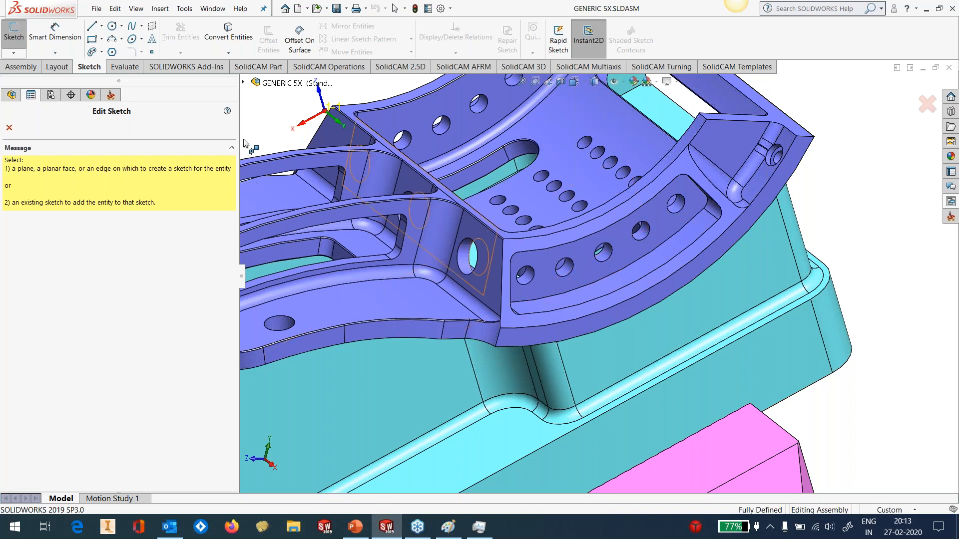
click(9, 128)
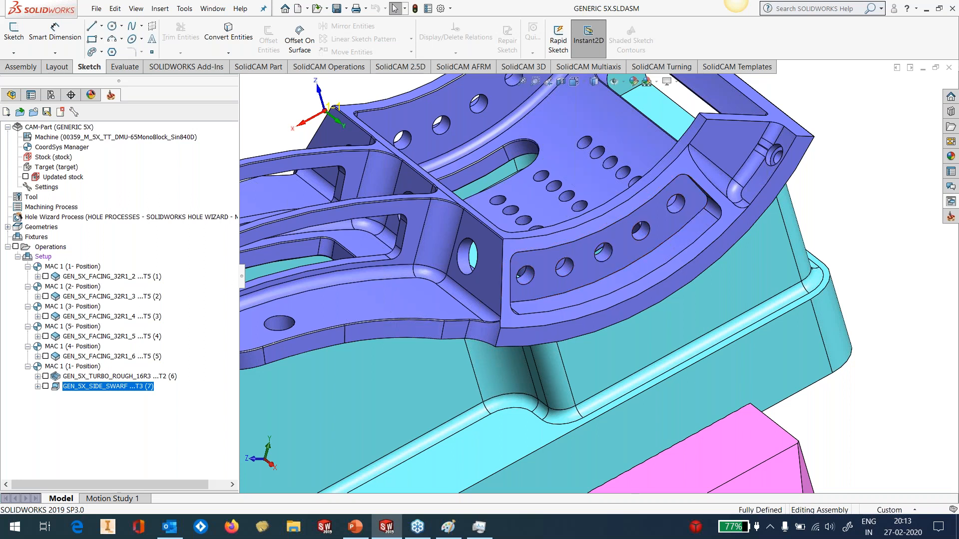
Add the GEN_5X_POCKET_BOTTOM_FINISH template from the Sim. 5 axis Parallel to Curve(s) group after the side swarf operation
click(950, 202)
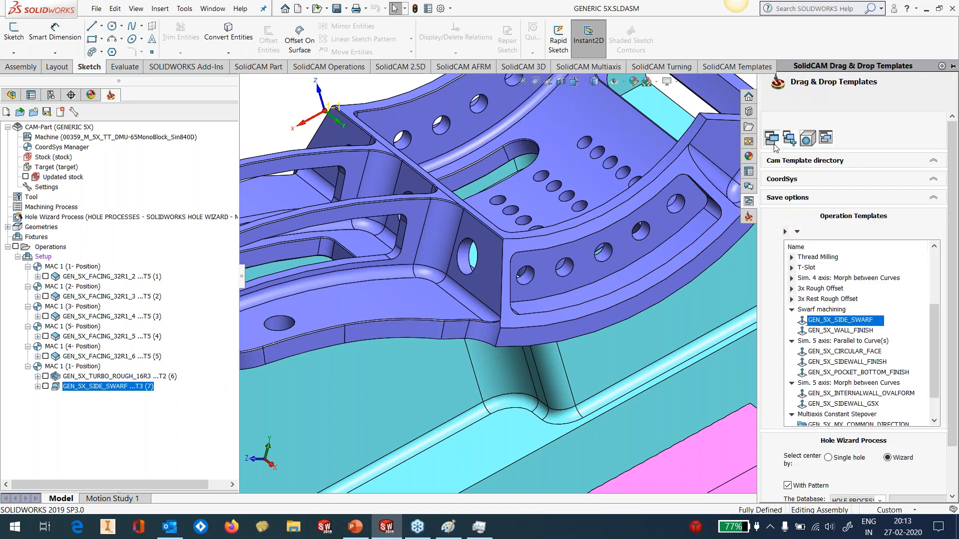
scroll(690, 225, down, 3)
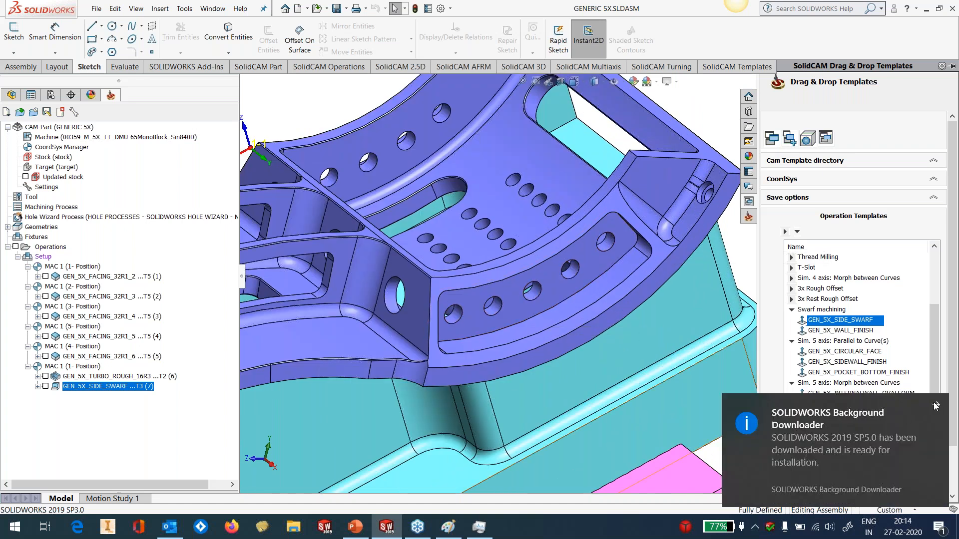
click(936, 406)
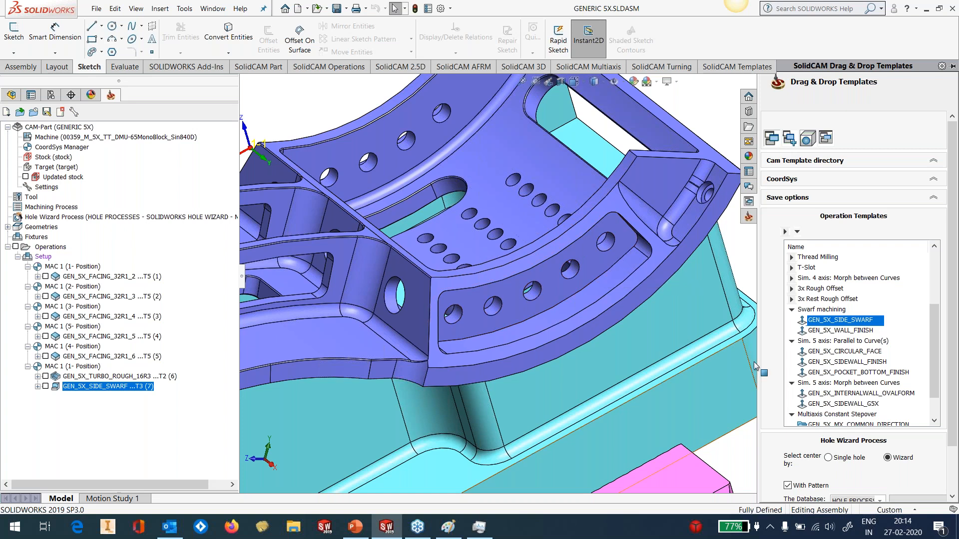
click(792, 310)
scroll(831, 351, down, 1)
scroll(831, 354, down, 2)
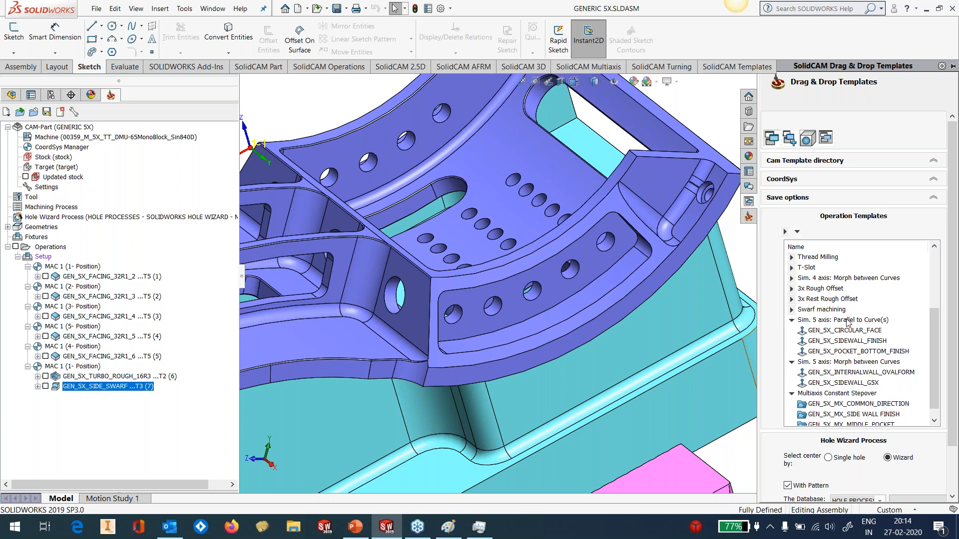
click(842, 352)
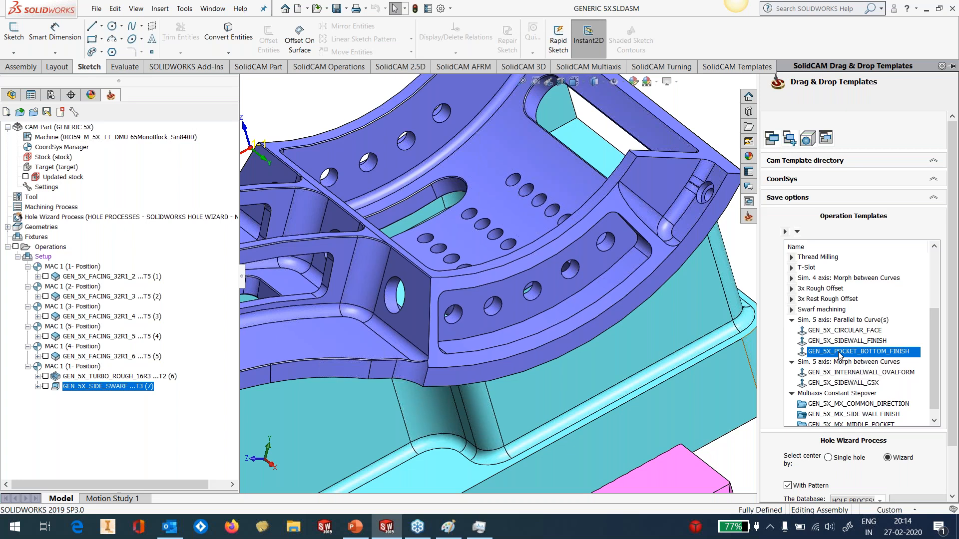
mouse_move(840, 354)
mouse_down()
mouse_move(675, 352)
mouse_move(308, 383)
mouse_move(153, 409)
mouse_up()
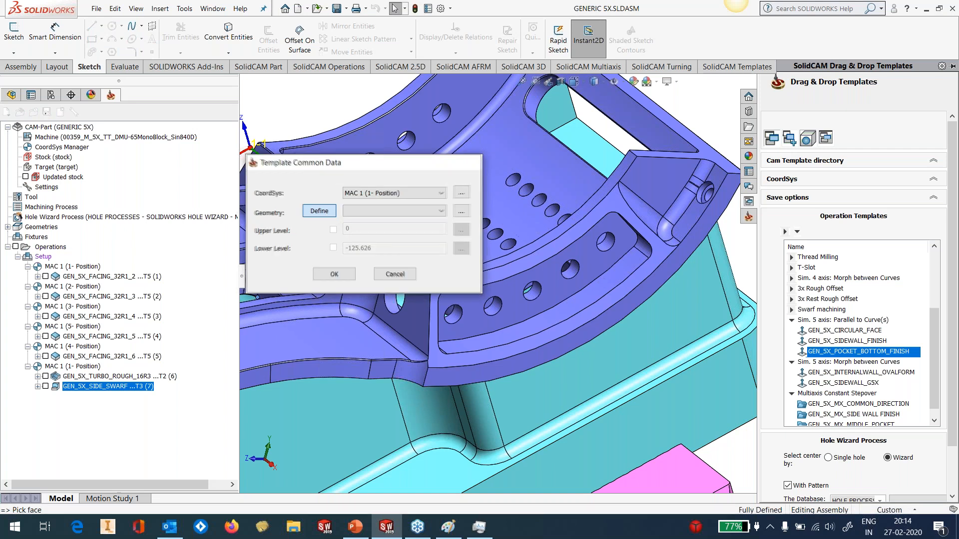
Define the template geometry by picking the curved pocket floor face with the row of holes, and create the operation
click(319, 210)
click(554, 291)
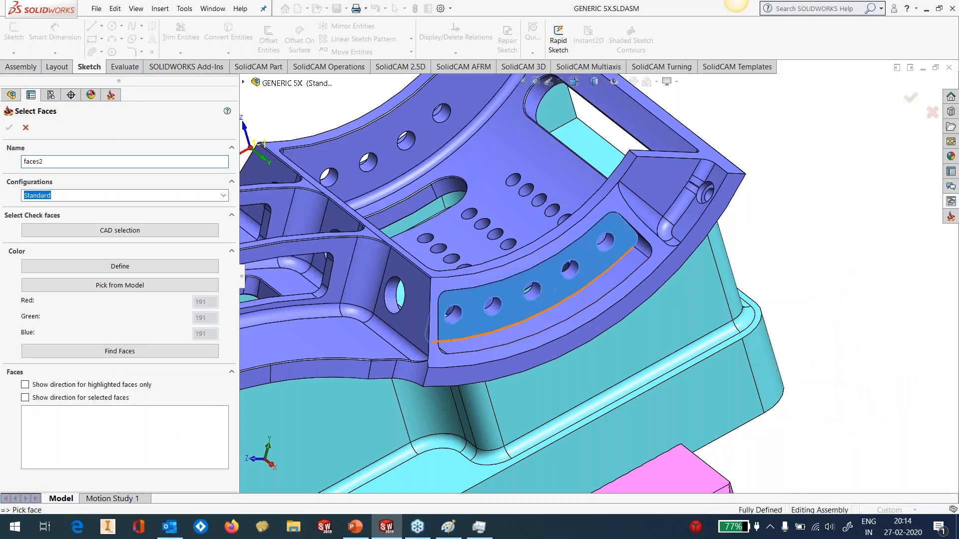
click(10, 128)
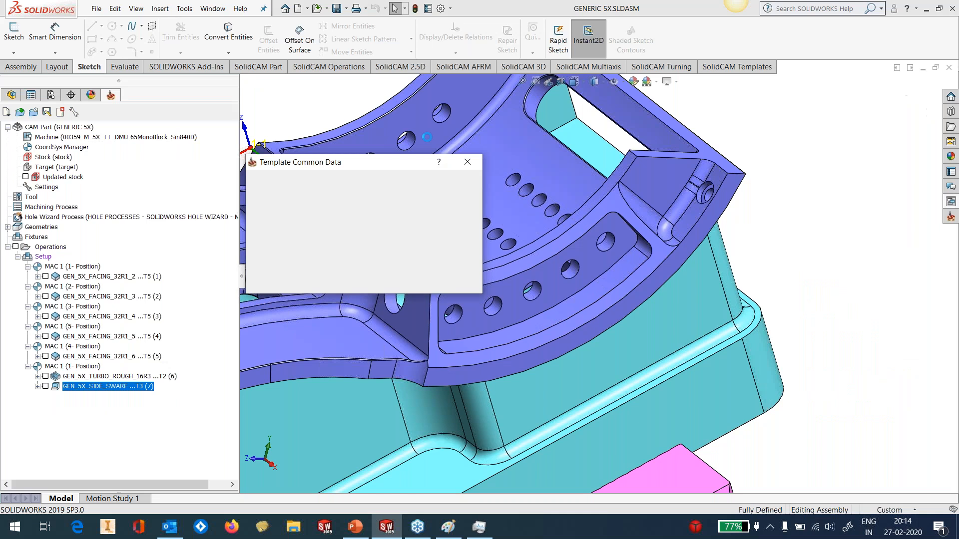
click(397, 273)
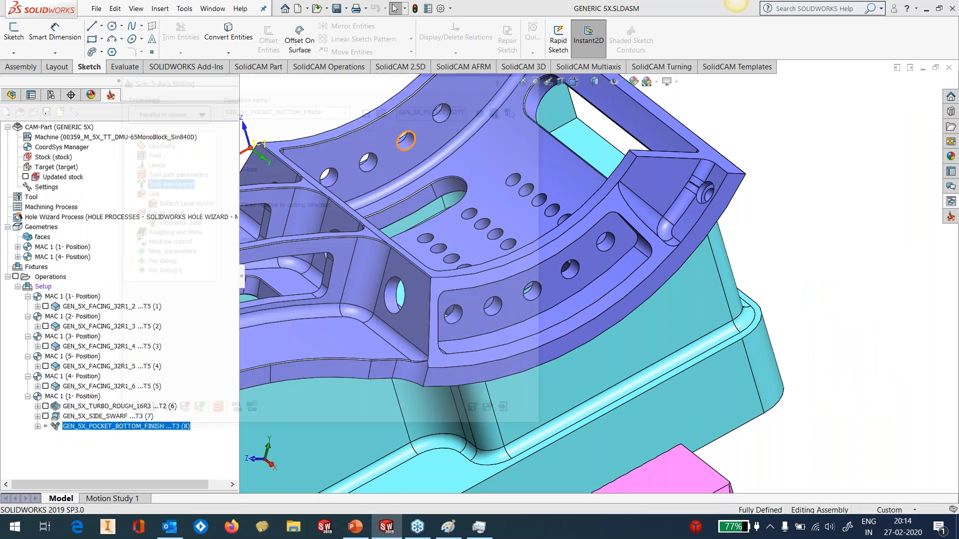
Define the operation's edge curve as a chain around the curved pocket floor, starting from its long outer edge
click(158, 144)
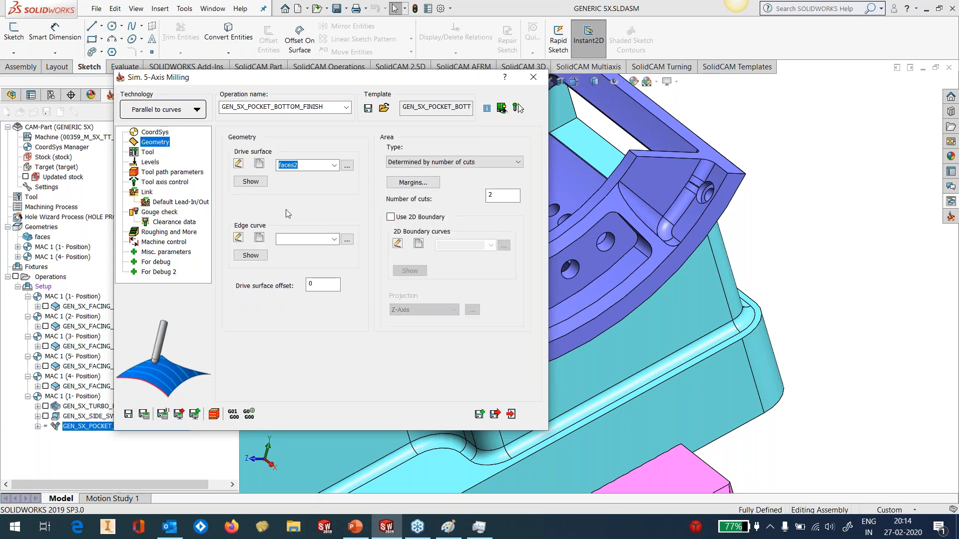
click(259, 237)
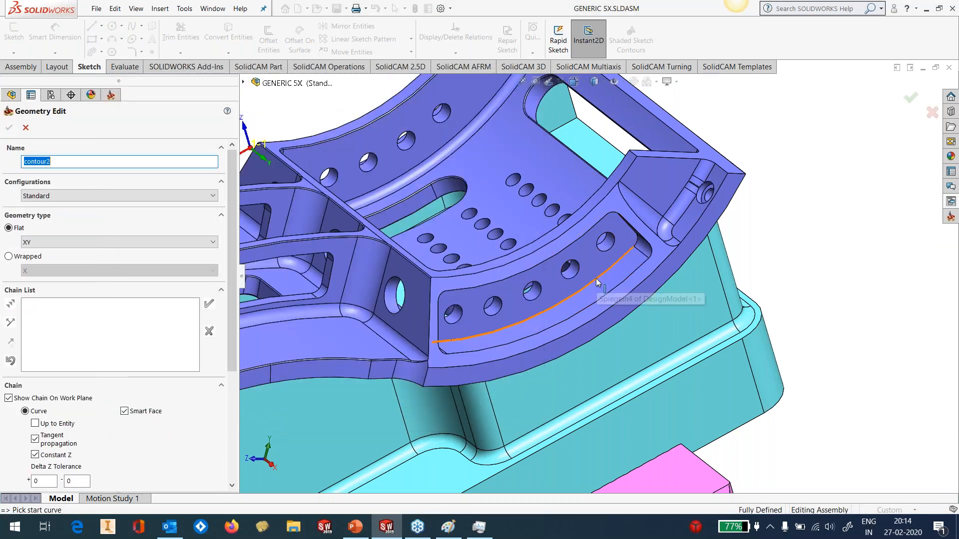
click(597, 282)
click(331, 190)
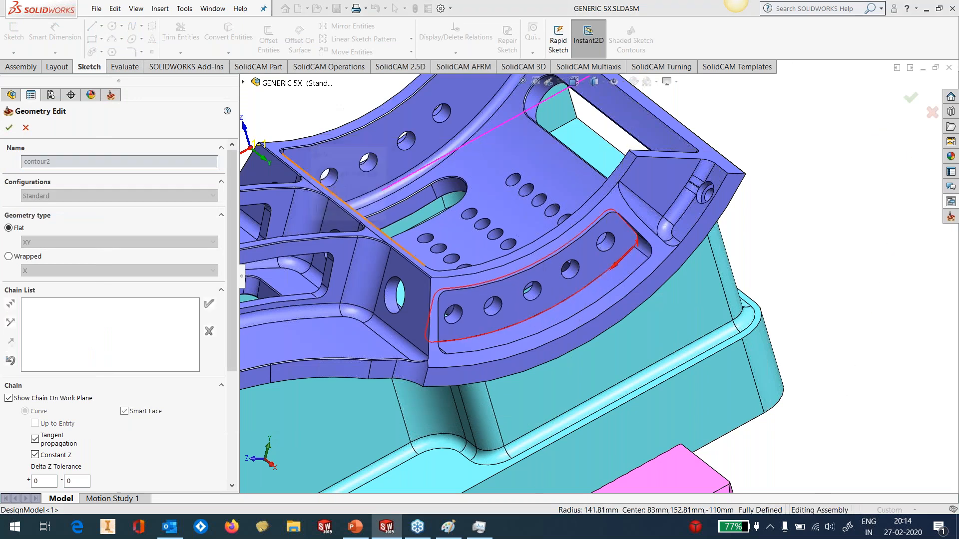
click(10, 128)
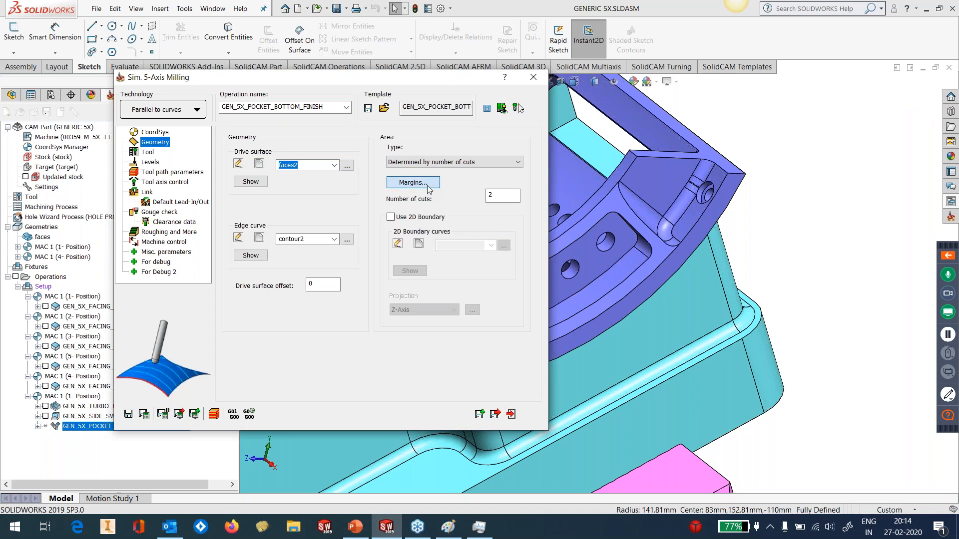
Check the drive surface margins without changing them, and save and calculate the pocket bottom finish operation
click(427, 188)
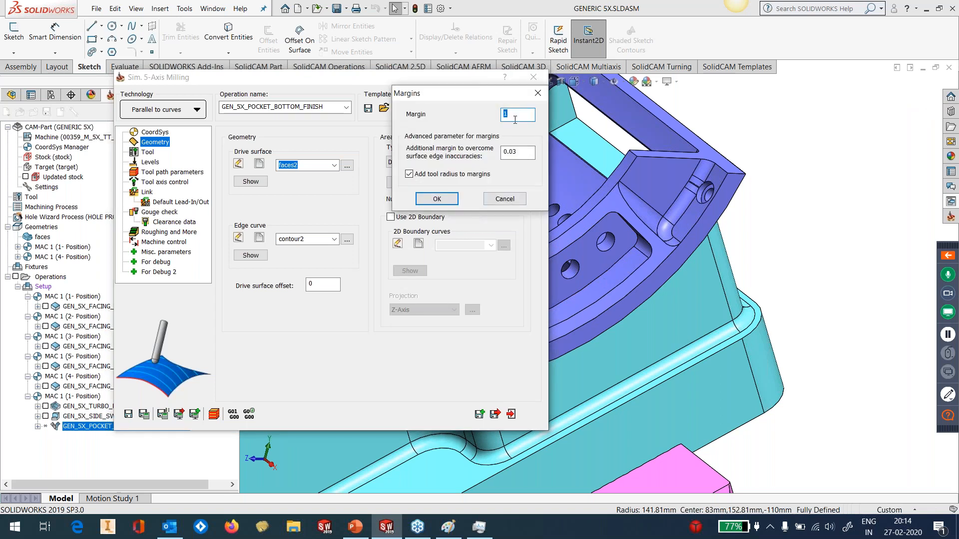
click(501, 200)
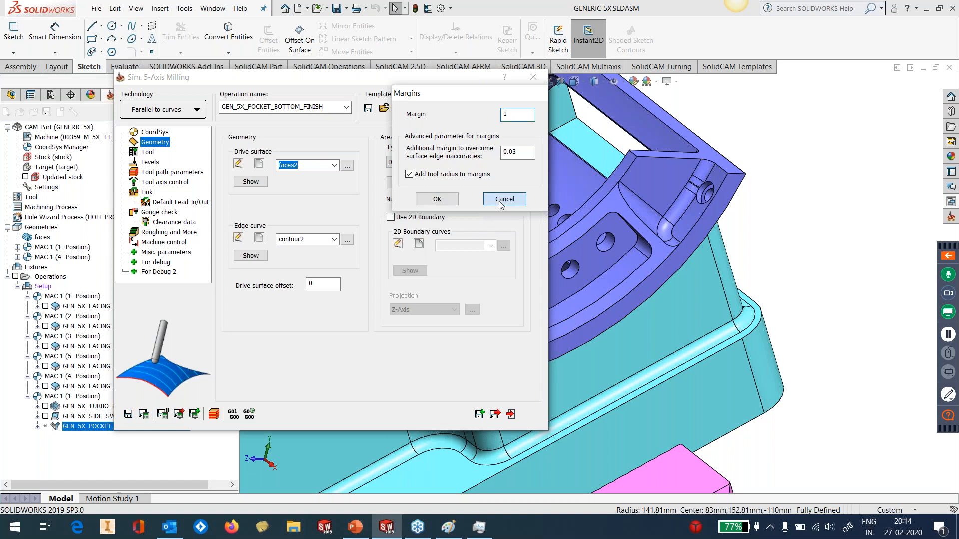
click(146, 416)
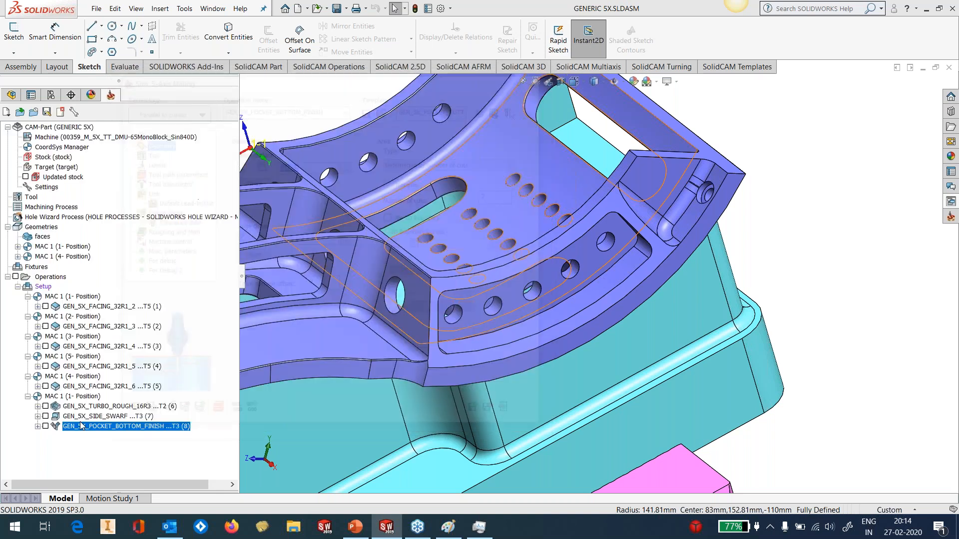
Display the GEN_5X_POCKET_BOTTOM_FINISH toolpath and inspect its helical entry at the end of the curved pocket
click(46, 426)
middle_drag(623, 302, 707, 347)
scroll(644, 377, up, 8)
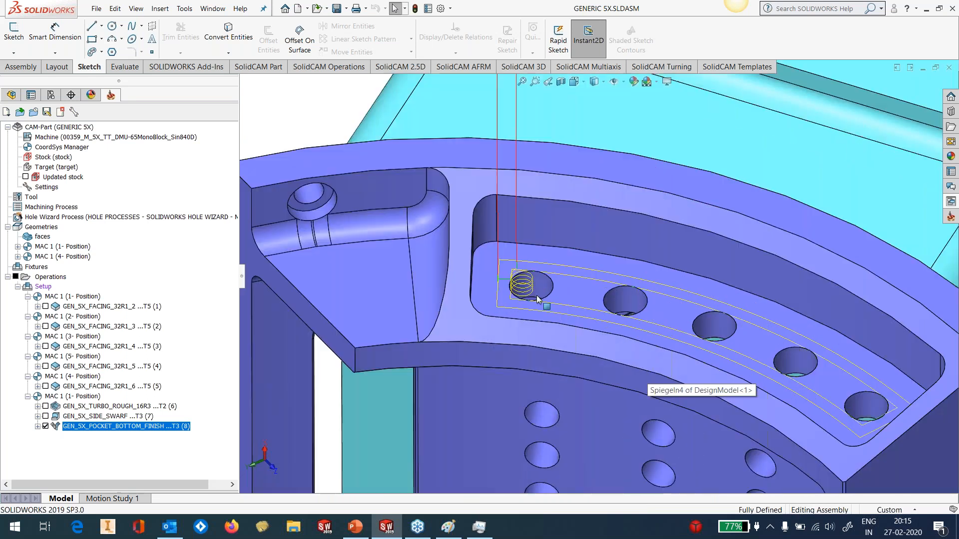
middle_drag(645, 377, 558, 255)
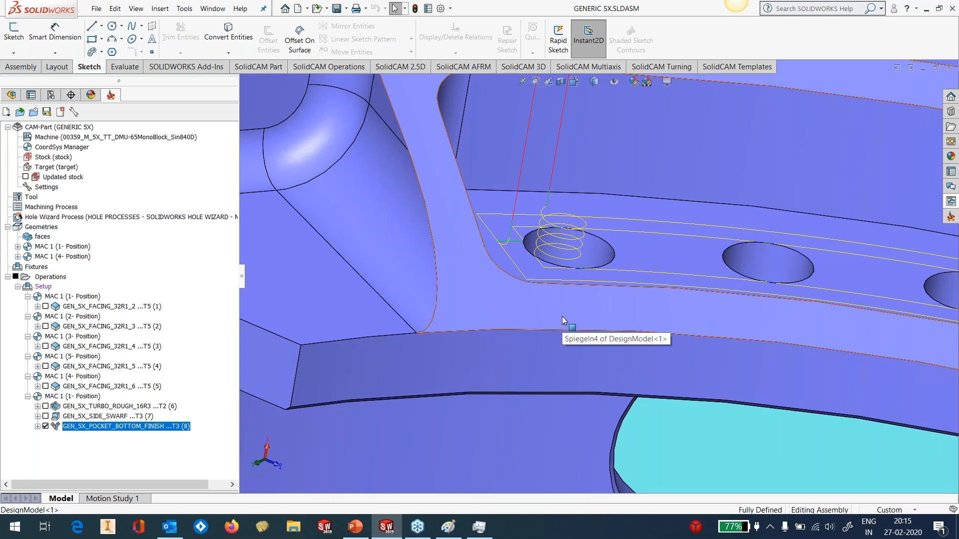
Edit the pocket bottom finish operation's first-entry lead-in and set the tangential arc sweep to 1000
right_click(116, 426)
click(182, 129)
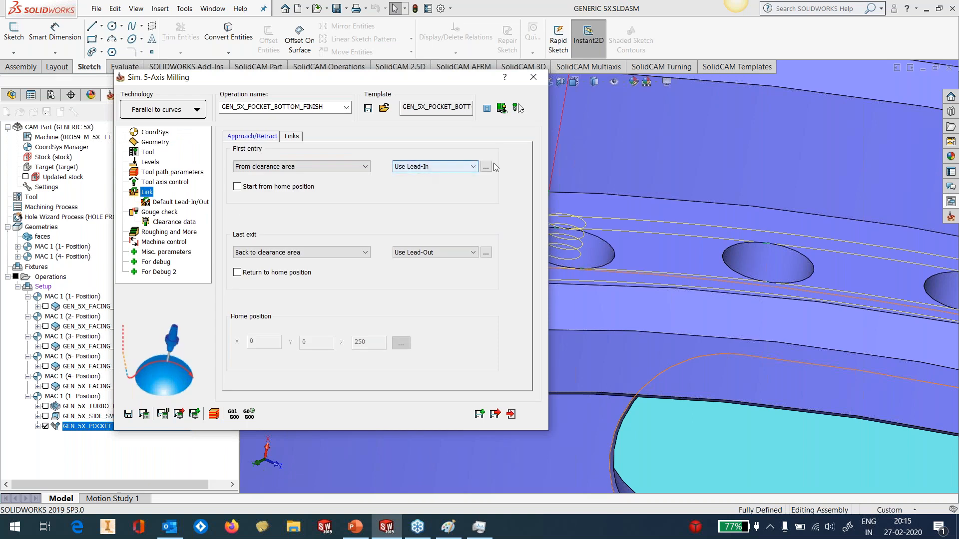
click(486, 166)
drag(415, 95, 387, 84)
drag(360, 310, 321, 335)
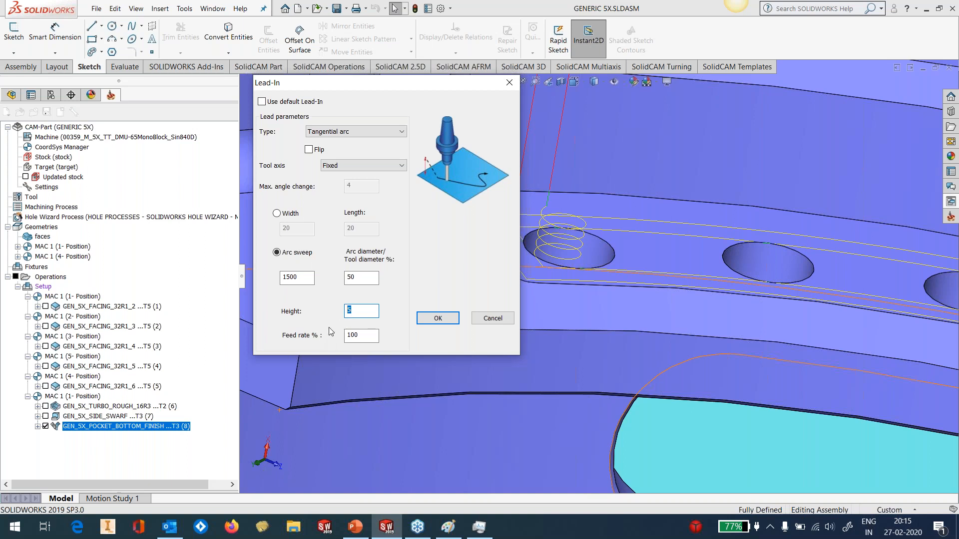
drag(306, 280, 262, 294)
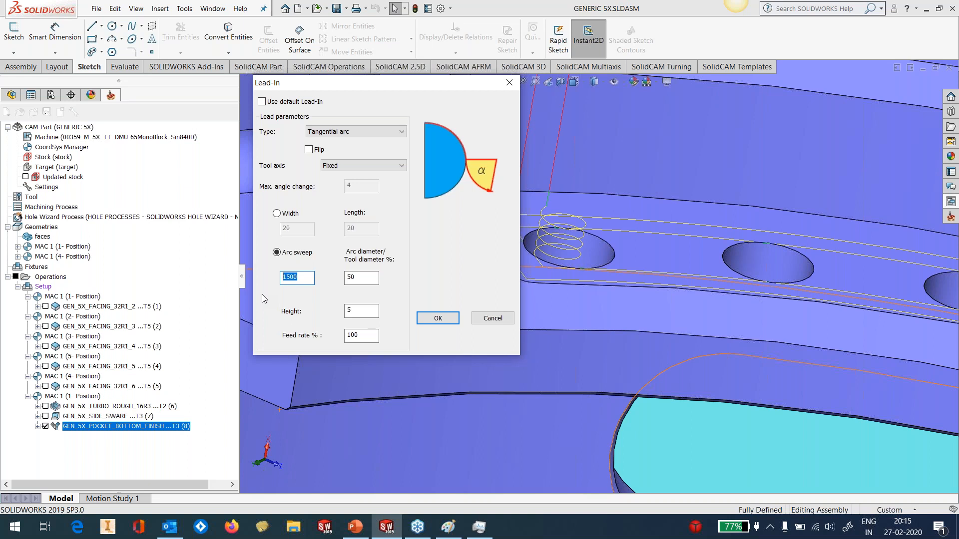
key(BackSpace)
text(1000)
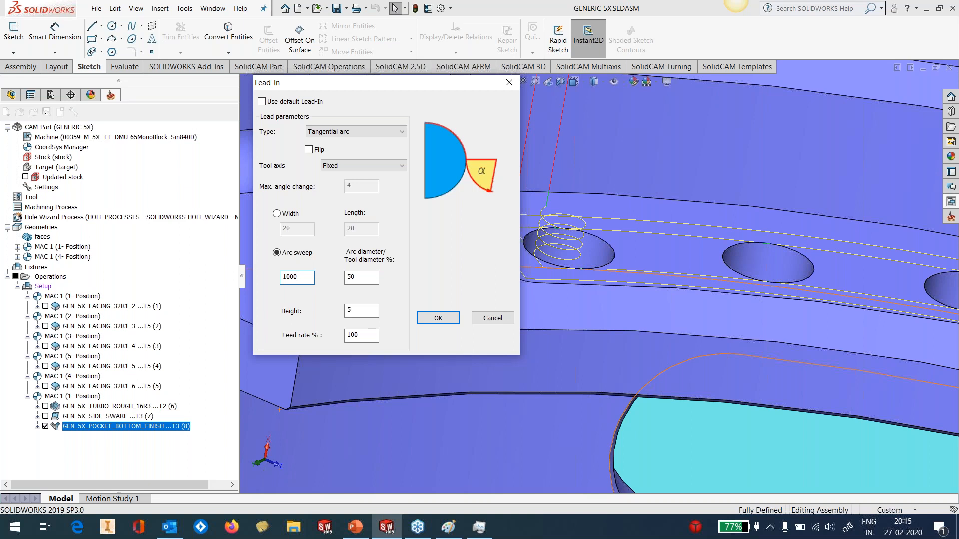
Accept the first-entry lead-in settings and save and calculate the pocket bottom finish operation
double_click(348, 310)
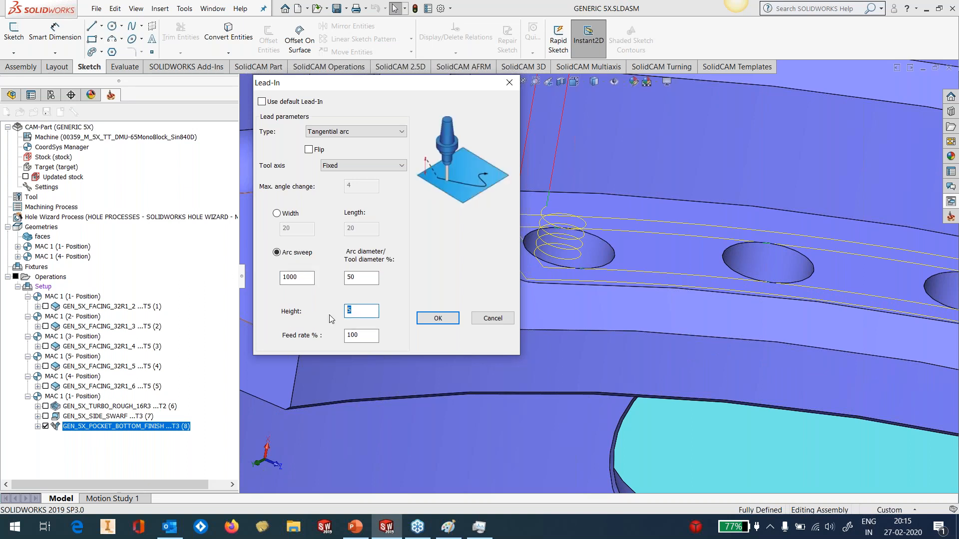
click(437, 318)
click(144, 416)
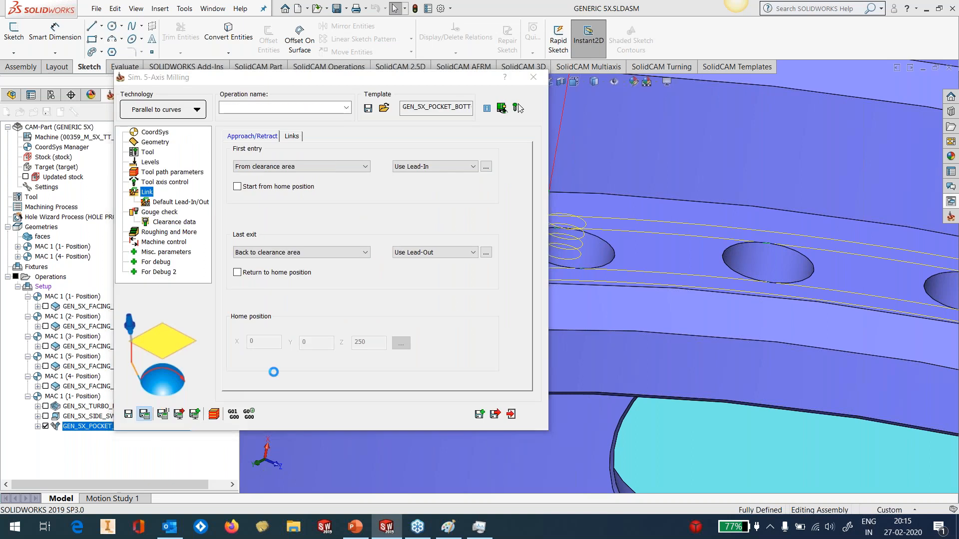
Inspect the recalculated helical entry and the toolpath along the curved pocket, check the operation's levels, and close the operation
double_click(466, 82)
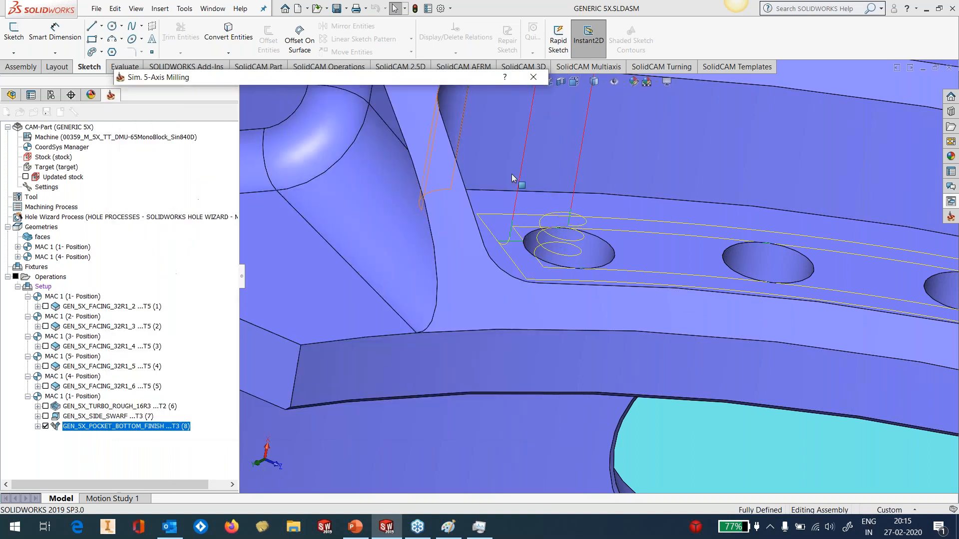
scroll(588, 233, down, 3)
middle_drag(588, 233, 566, 257)
scroll(657, 259, up, 1)
scroll(657, 259, up, 5)
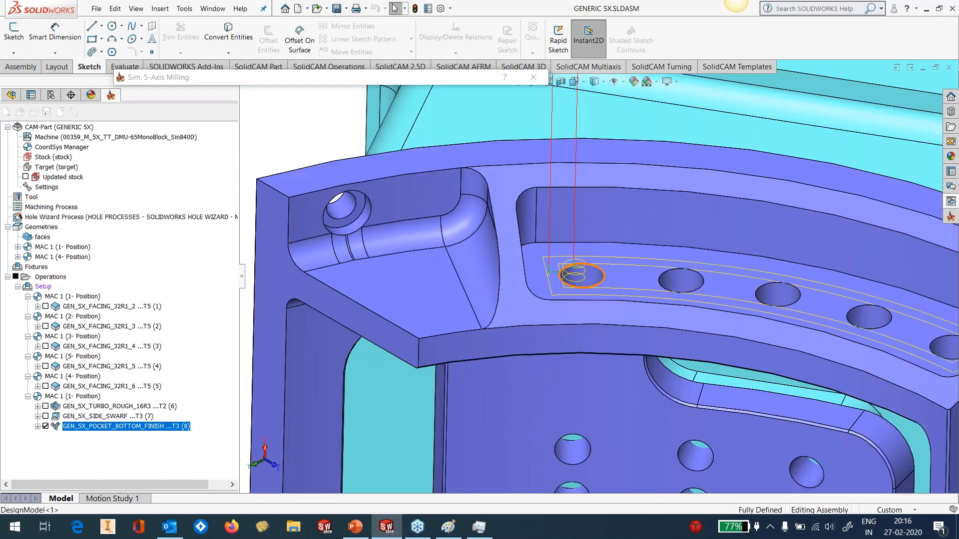
scroll(562, 294, up, 1)
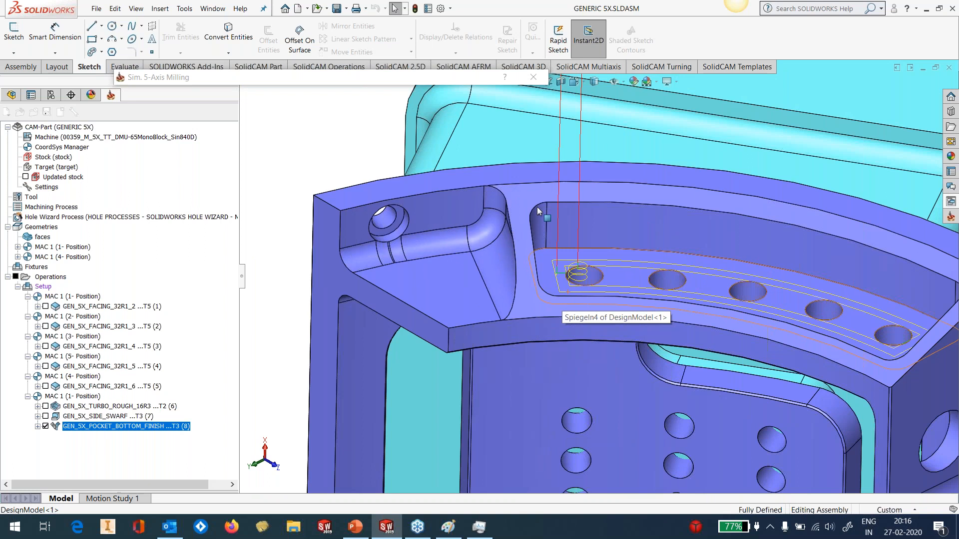
scroll(625, 262, up, 1)
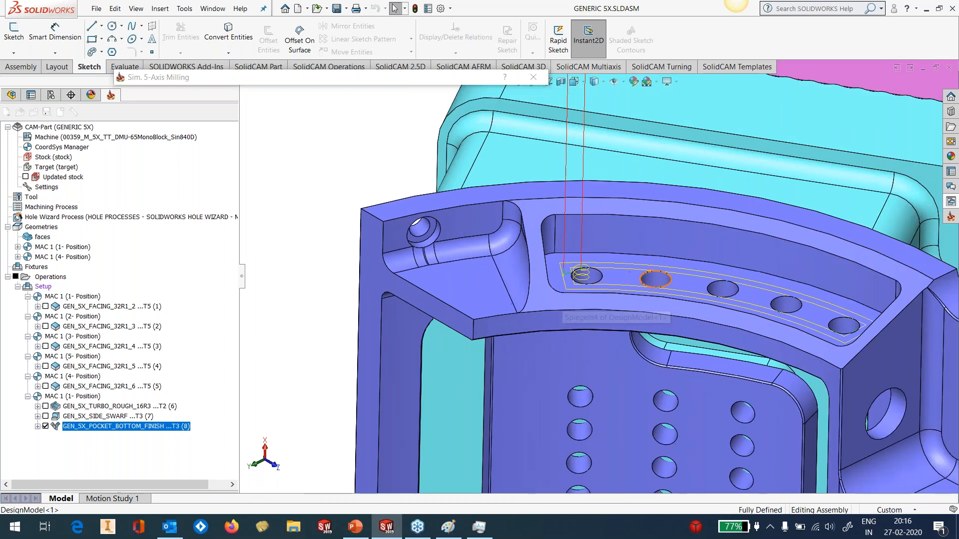
scroll(626, 262, up, 1)
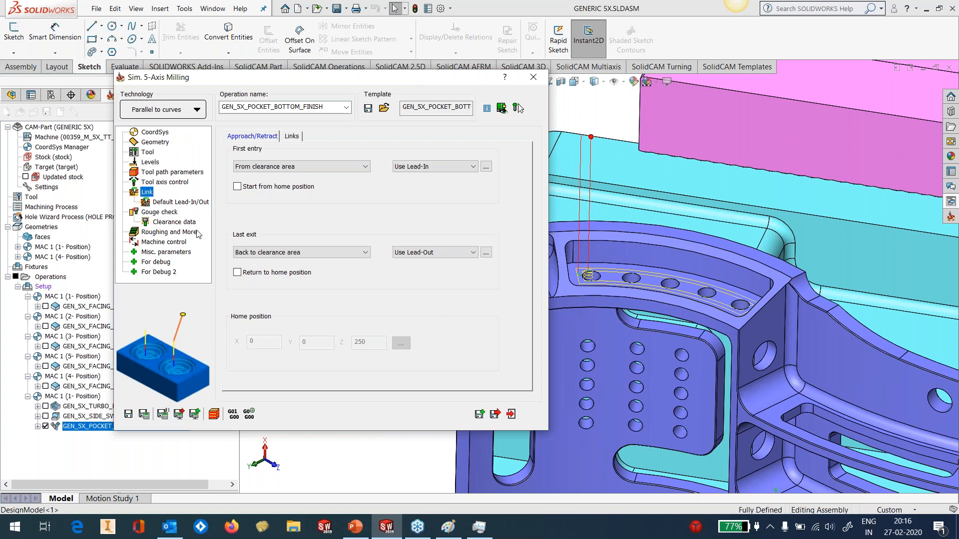
click(150, 162)
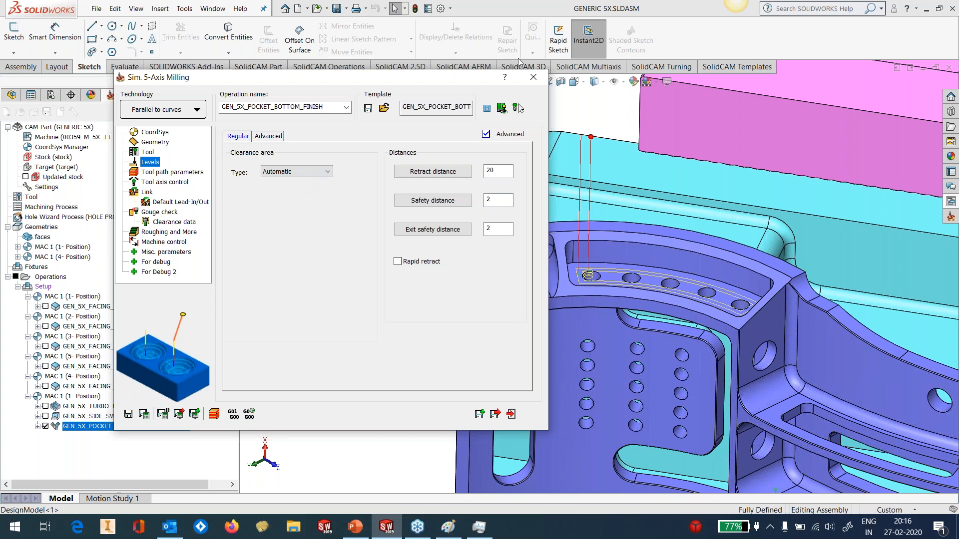
click(528, 78)
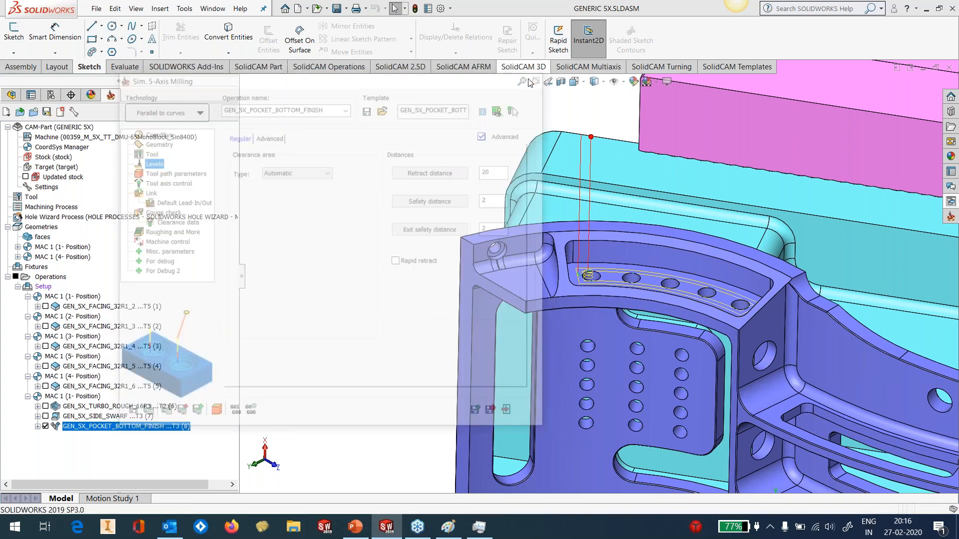
Find GEN_5X_WALL_FINISH among the Swarf machining operation templates and apply it to the part
scroll(677, 281, down, 3)
scroll(590, 276, down, 1)
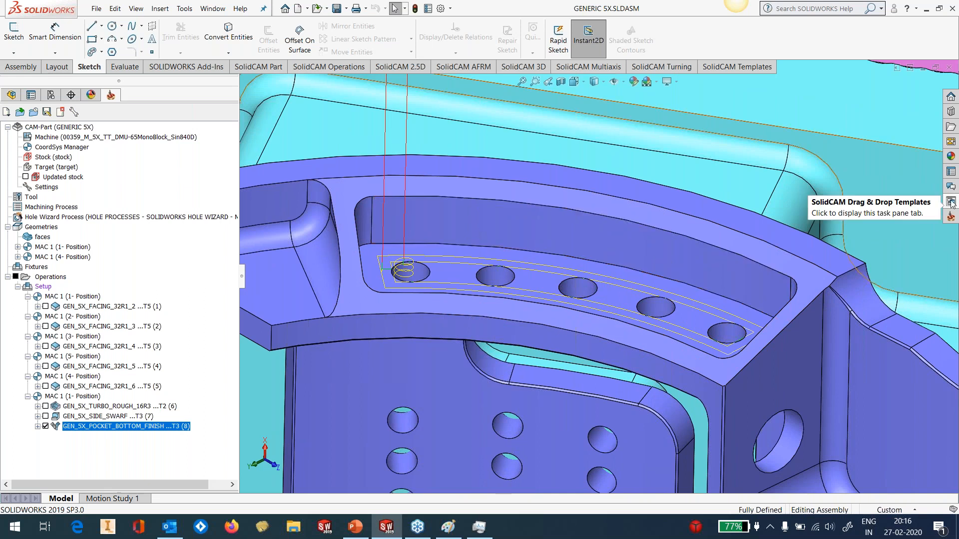
click(950, 216)
click(791, 320)
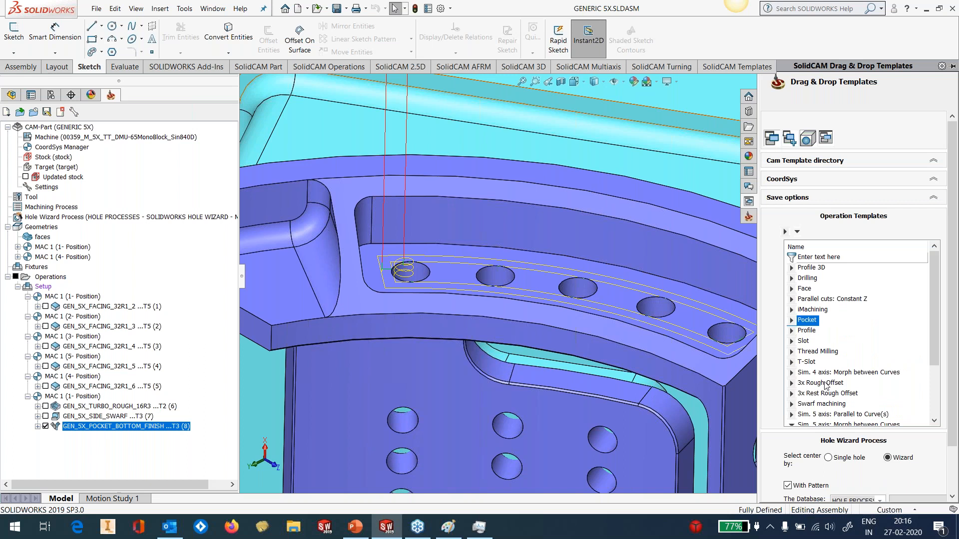
scroll(833, 384, down, 3)
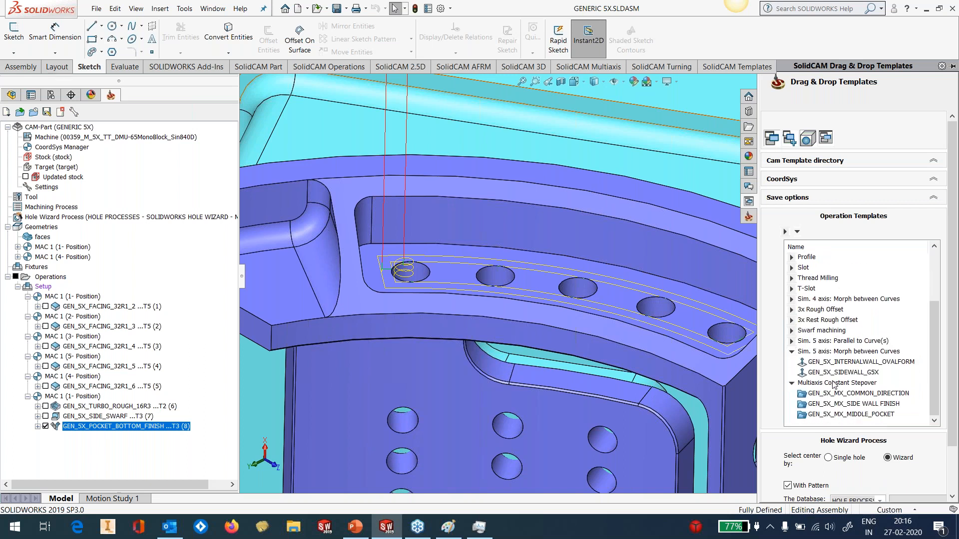
click(791, 330)
scroll(849, 398, down, 2)
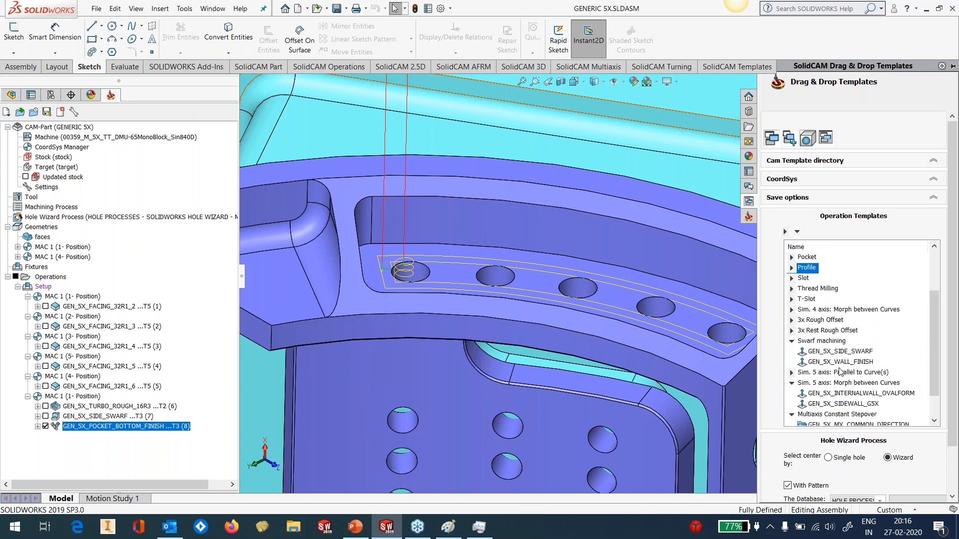
drag(840, 364, 400, 362)
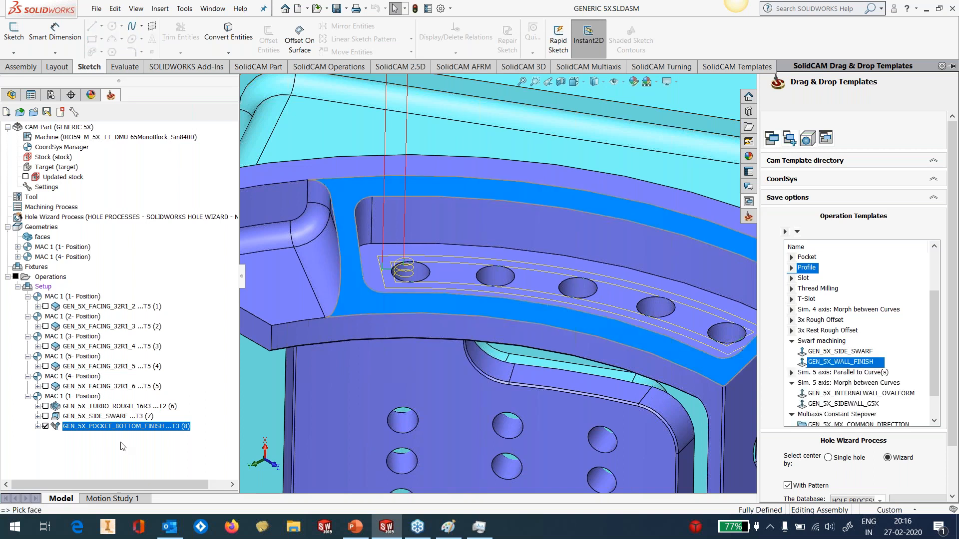
Start a new face geometry for the template with the curved pocket's two long walls, three of its corners and one end wall
click(319, 211)
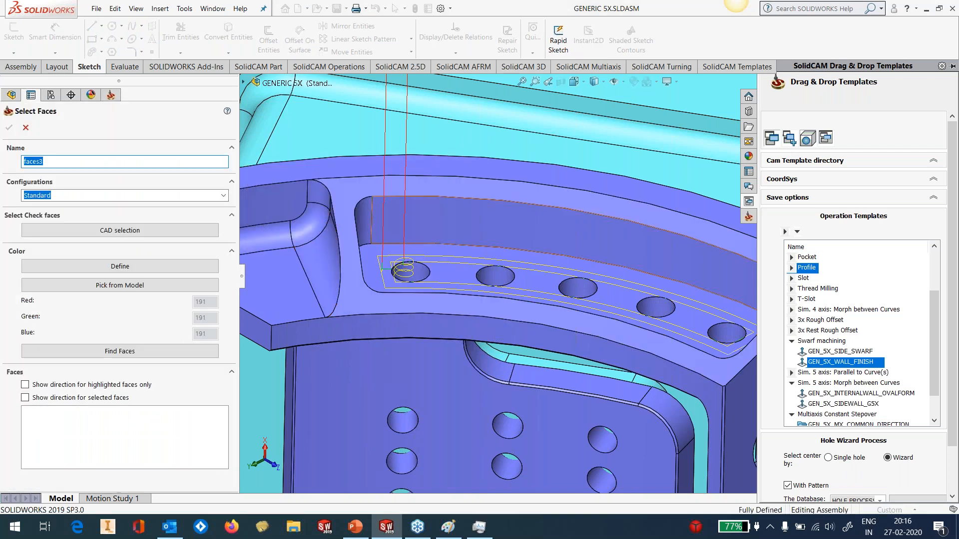
click(363, 221)
click(558, 242)
scroll(602, 269, up, 1)
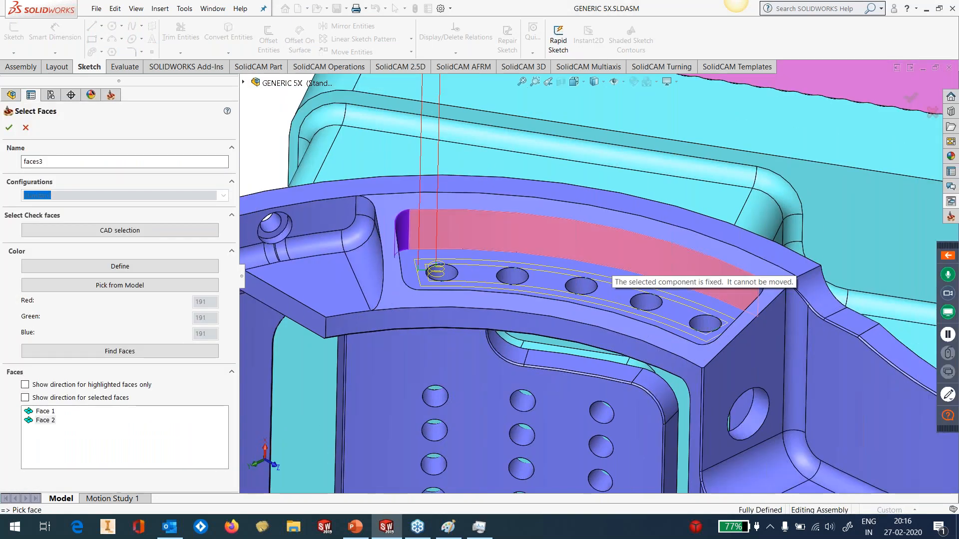
middle_drag(601, 269, 773, 290)
click(773, 290)
click(766, 320)
middle_drag(706, 325, 720, 426)
scroll(749, 435, down, 5)
click(718, 241)
click(670, 253)
Add the remaining corner and end wall to the template's face geometry, confirm it, and close the template common data
scroll(655, 289, up, 6)
scroll(357, 346, down, 5)
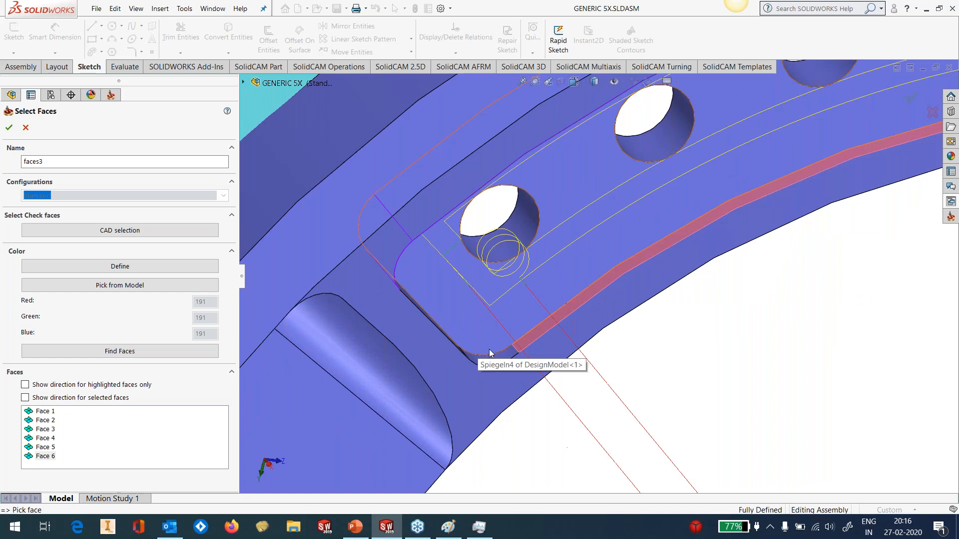
middle_drag(470, 352, 430, 365)
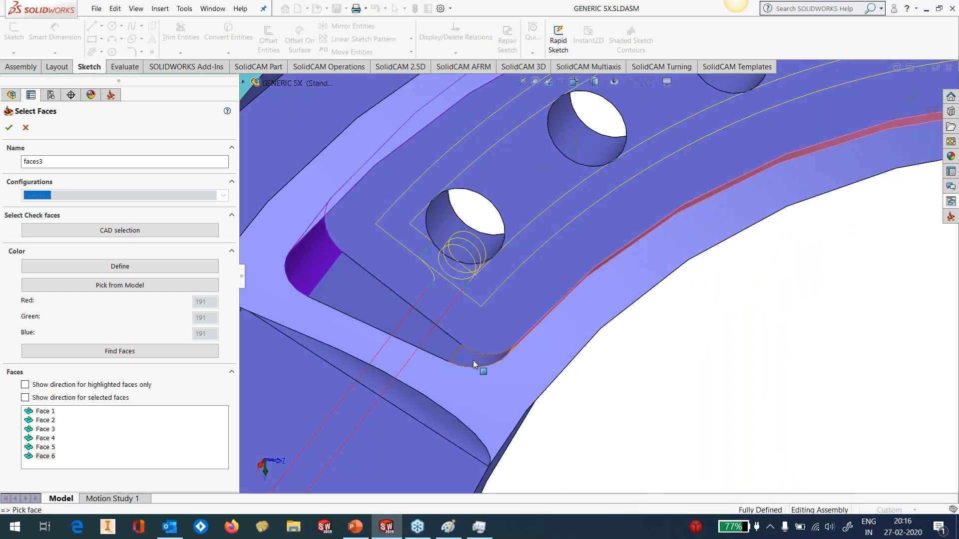
click(473, 360)
click(384, 317)
scroll(535, 360, up, 6)
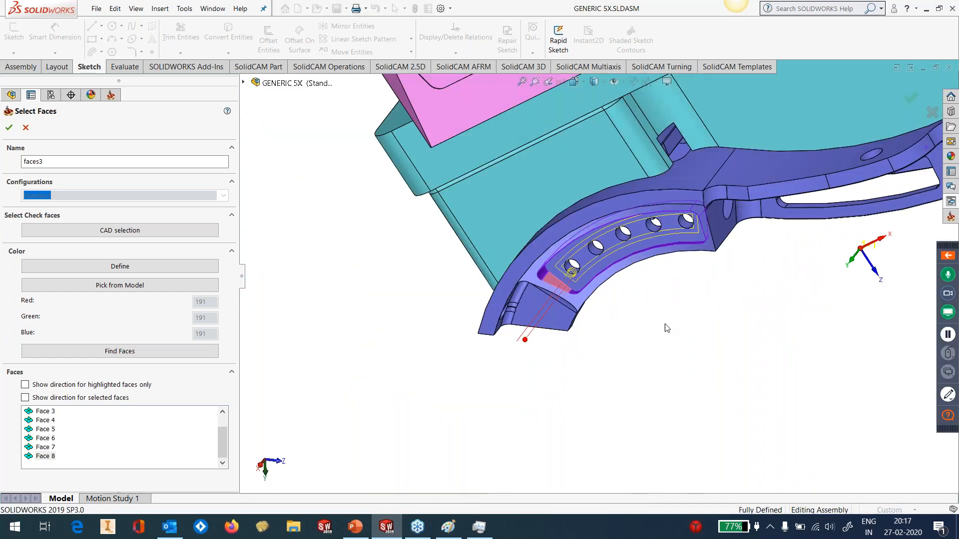
middle_drag(536, 360, 684, 206)
scroll(684, 206, down, 5)
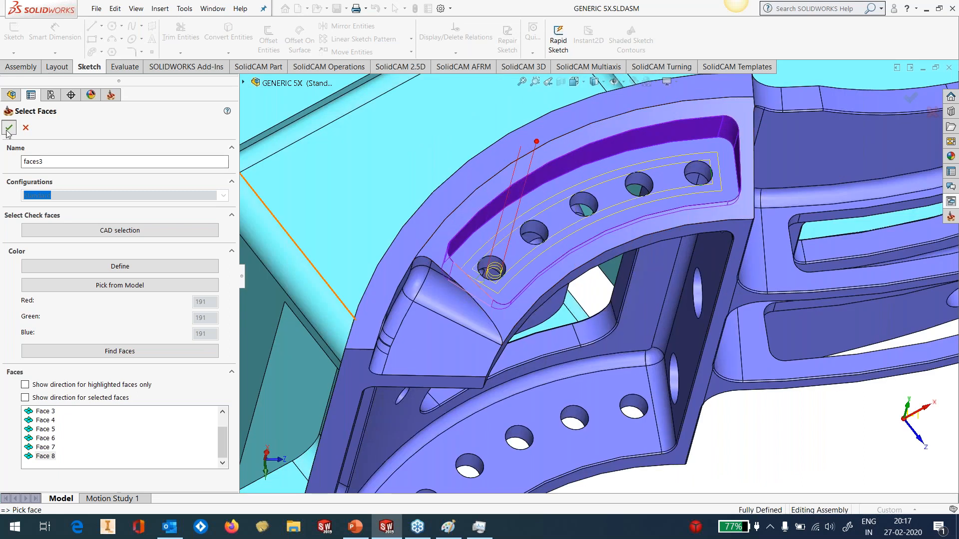
click(9, 128)
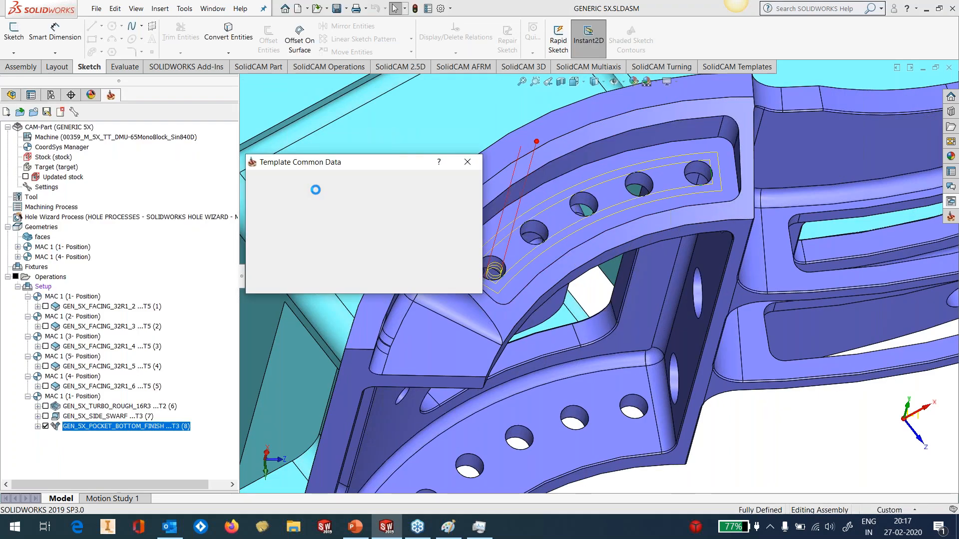
click(393, 198)
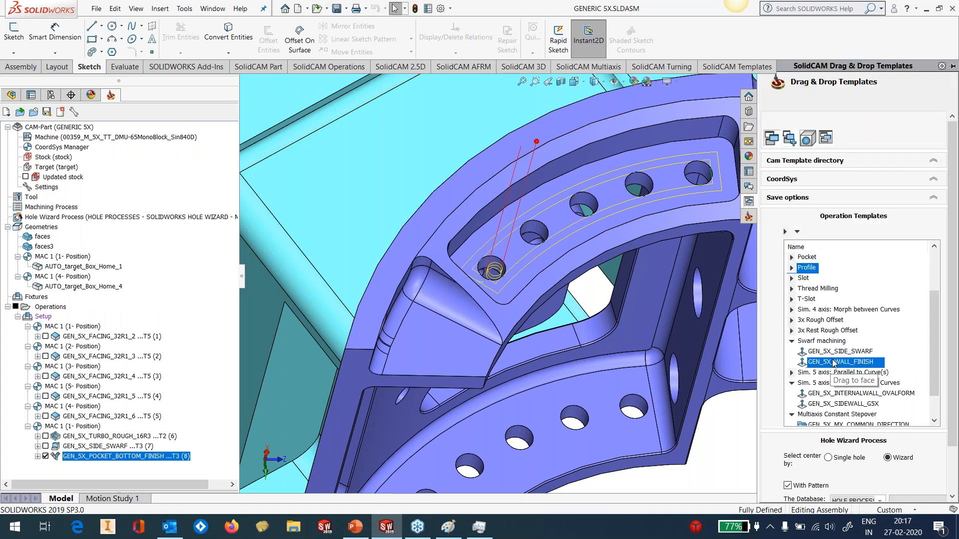
Add a wall finish operation from the GEN_5X_WALL_FINISH template and open its geometry settings
drag(833, 366, 300, 375)
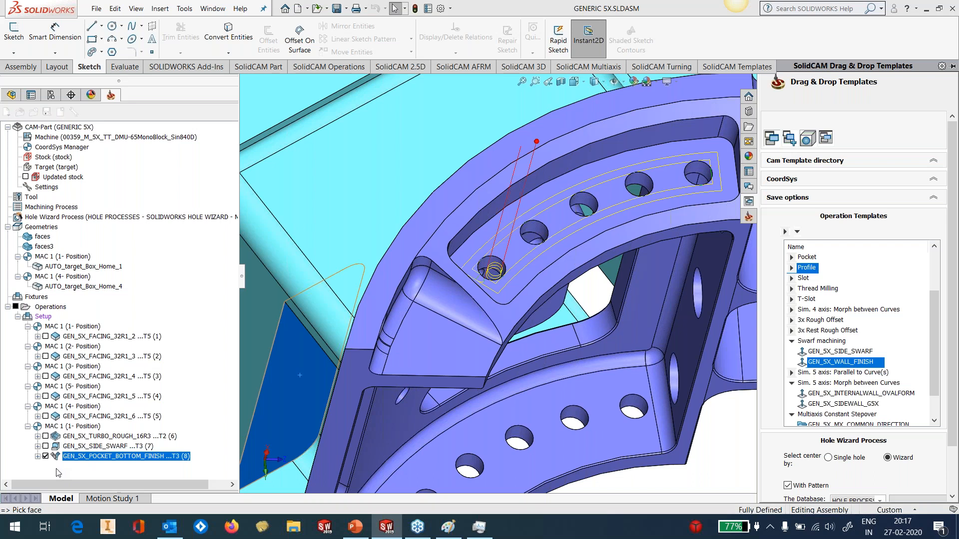
key(Return)
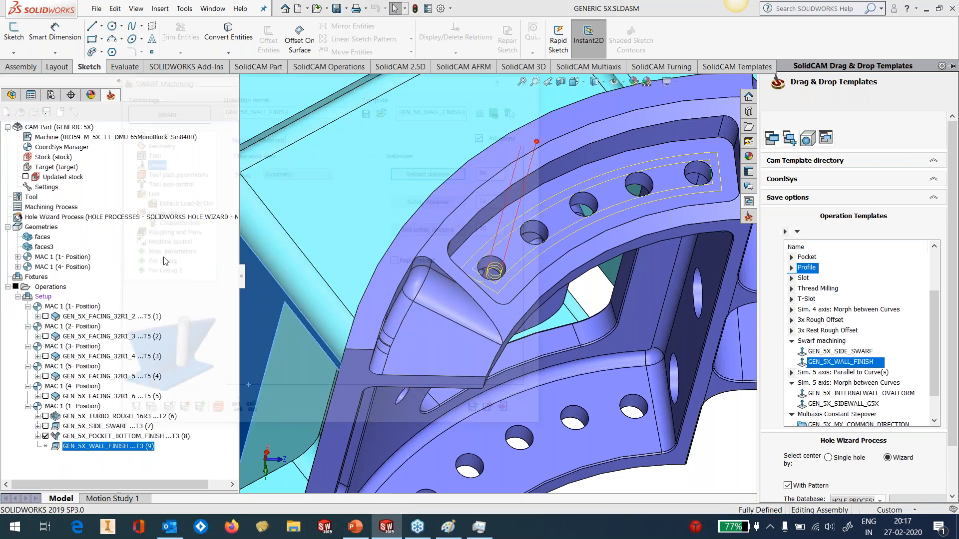
click(158, 142)
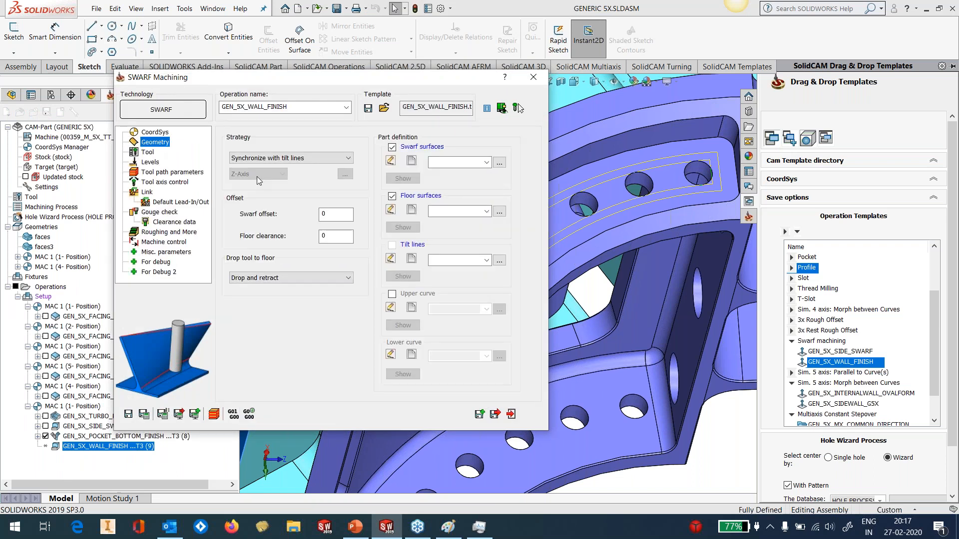
Start a new swarf surfaces selection with the pocket's long outer wall, the far end wall with its two corners, and the long inner wall
click(412, 162)
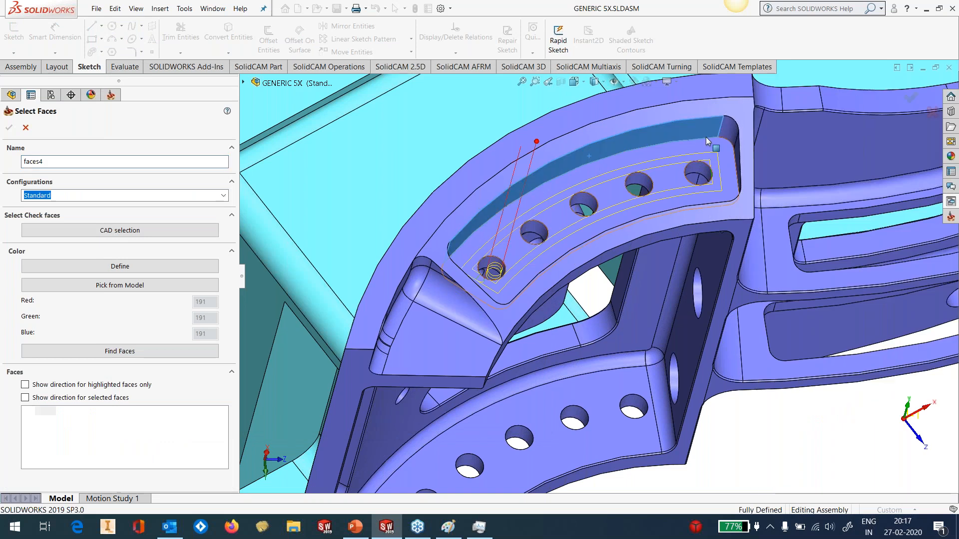
click(706, 137)
click(730, 130)
middle_drag(730, 131, 752, 163)
click(740, 170)
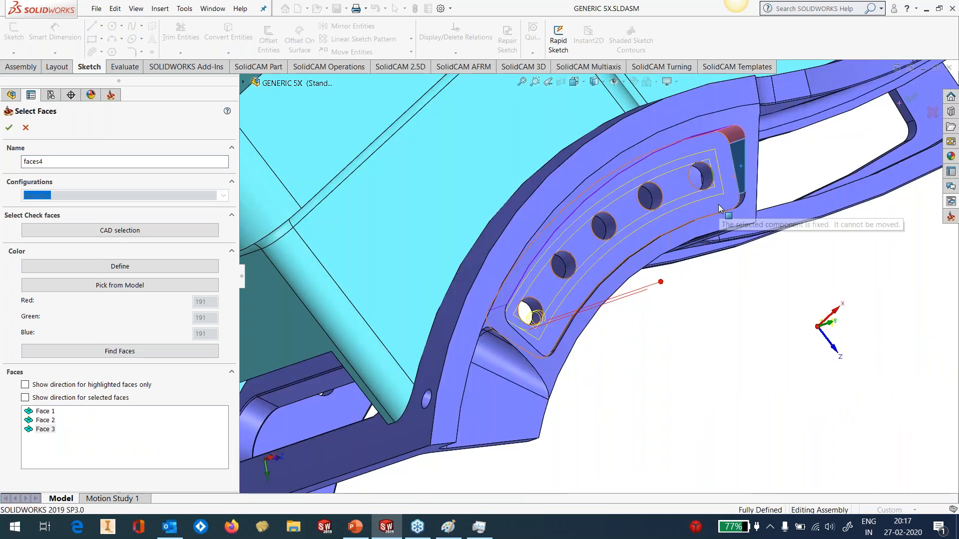
scroll(719, 208, down, 5)
scroll(660, 279, down, 2)
click(659, 271)
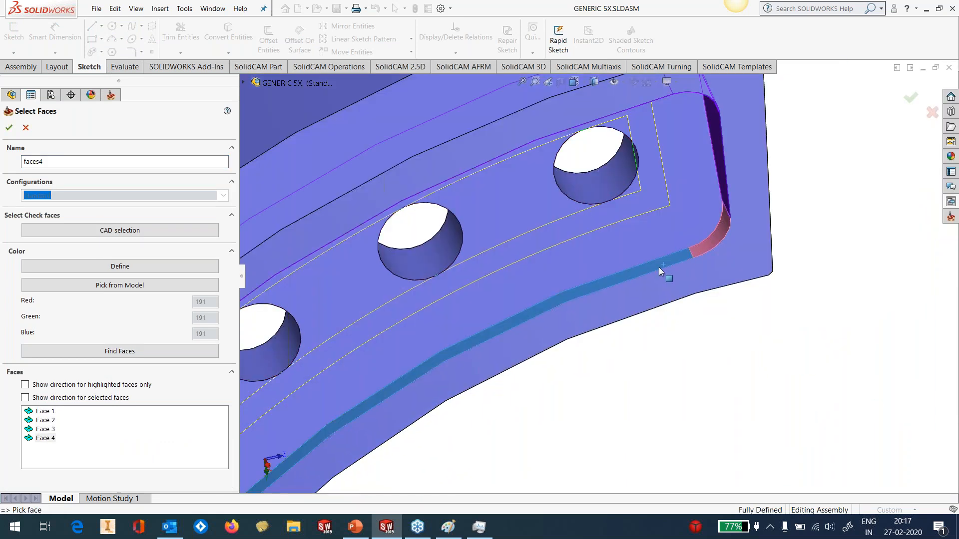
Add the end wall near the helical entry and its two corner faces to the swarf surfaces and confirm the selection
scroll(659, 271, up, 8)
scroll(484, 355, down, 6)
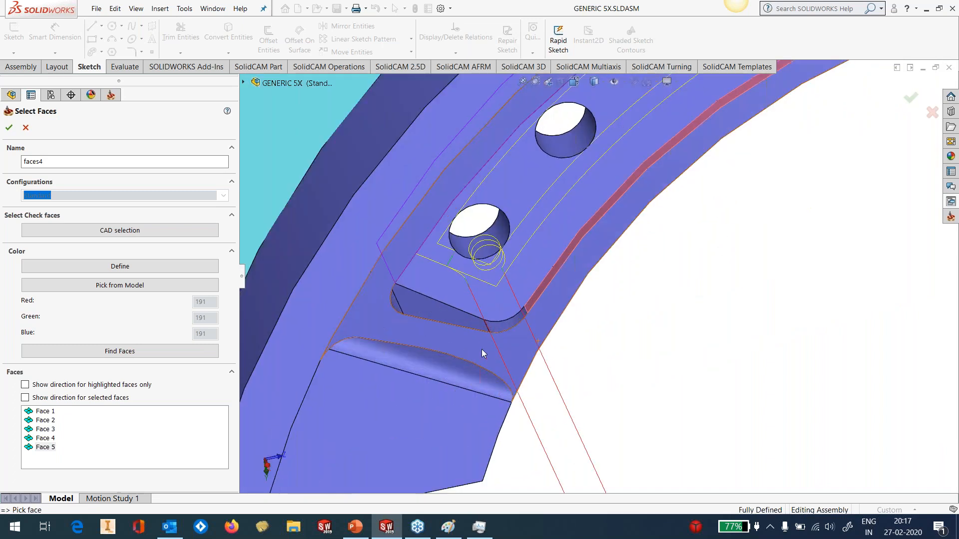
scroll(481, 350, down, 3)
click(539, 298)
click(452, 281)
click(352, 256)
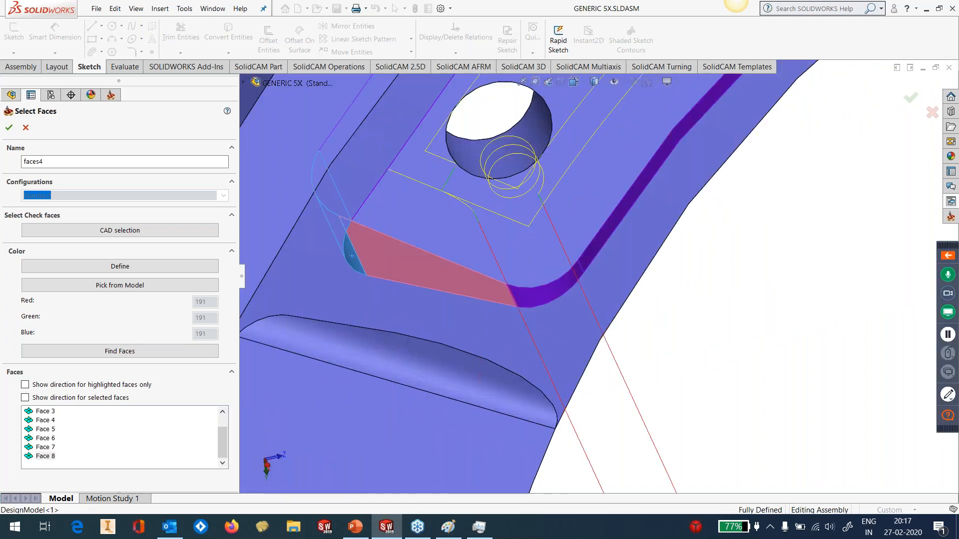
scroll(535, 178, up, 6)
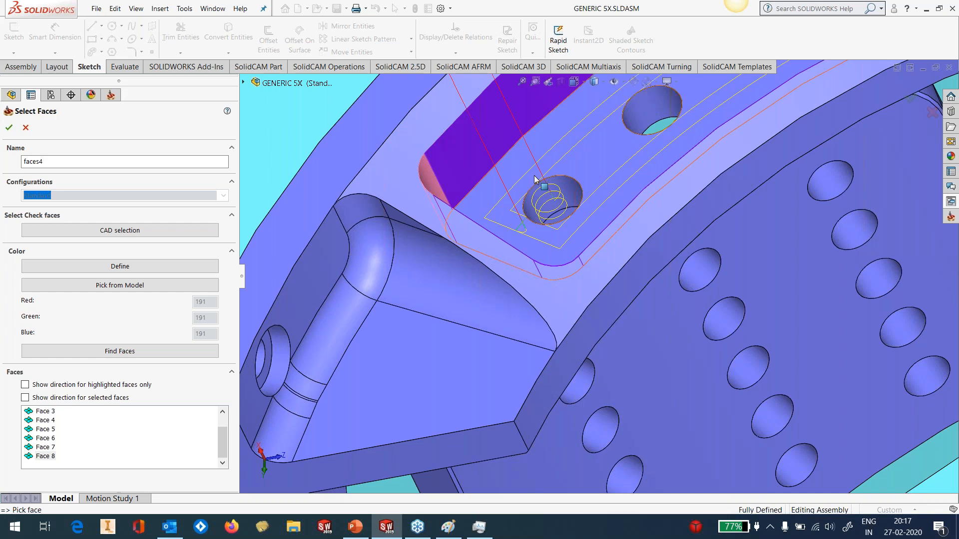
scroll(534, 179, up, 4)
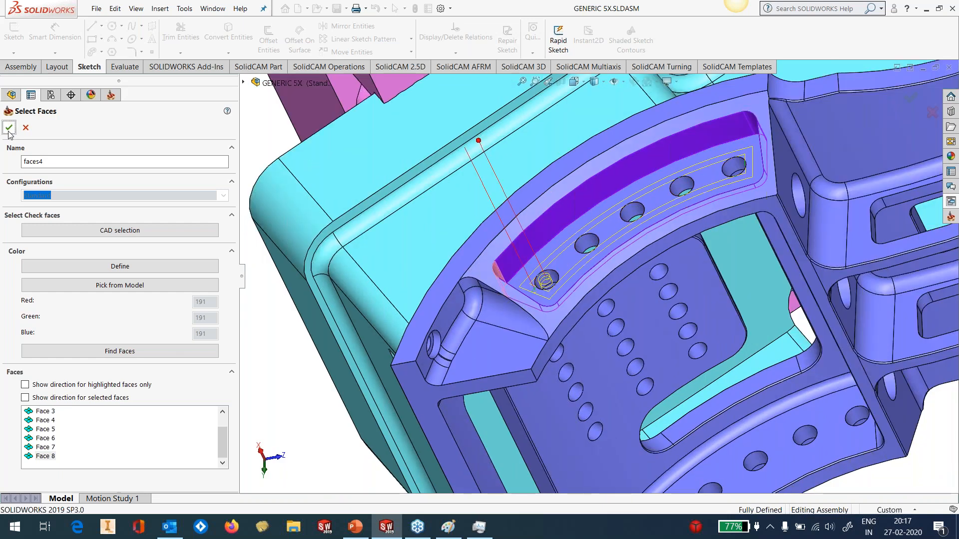
click(9, 128)
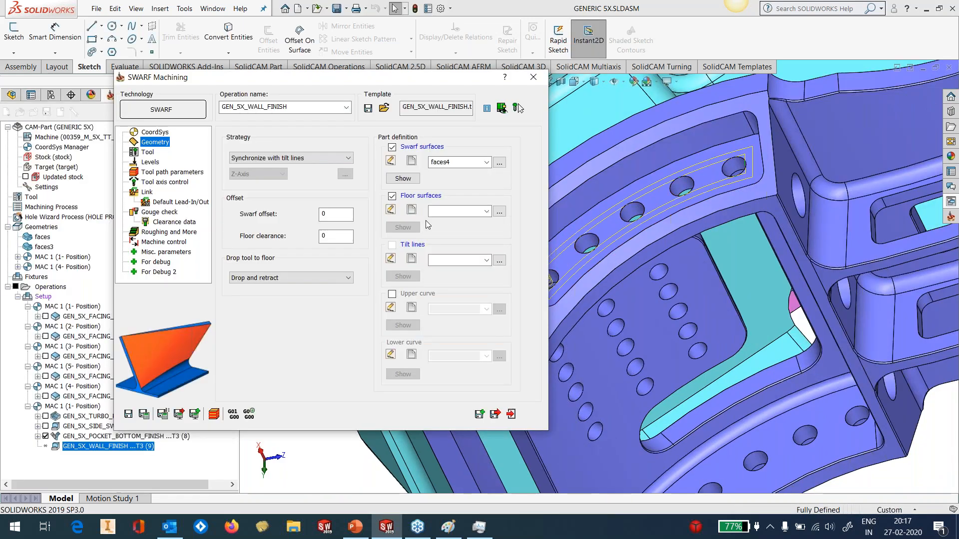
Define a new floor surfaces geometry from the curved pocket's bottom face and confirm it
click(412, 209)
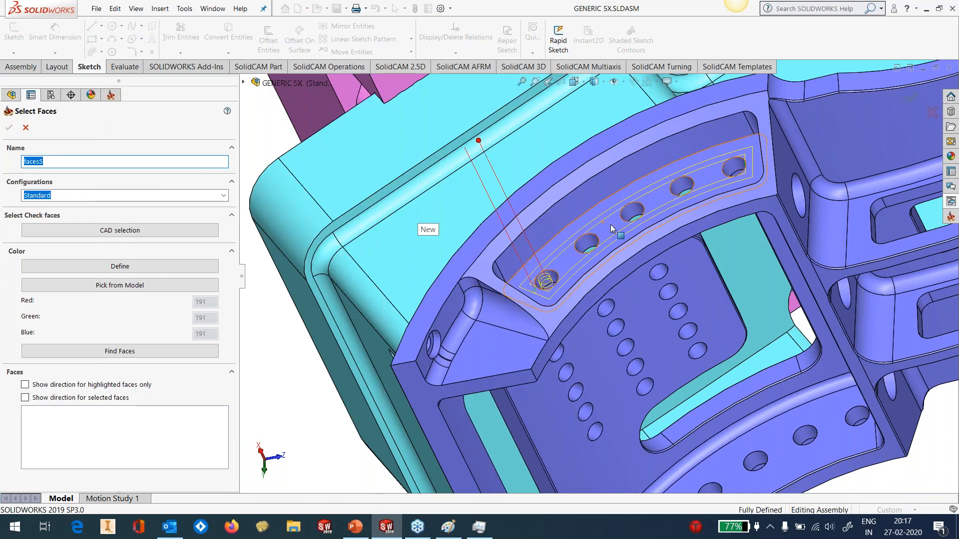
click(616, 217)
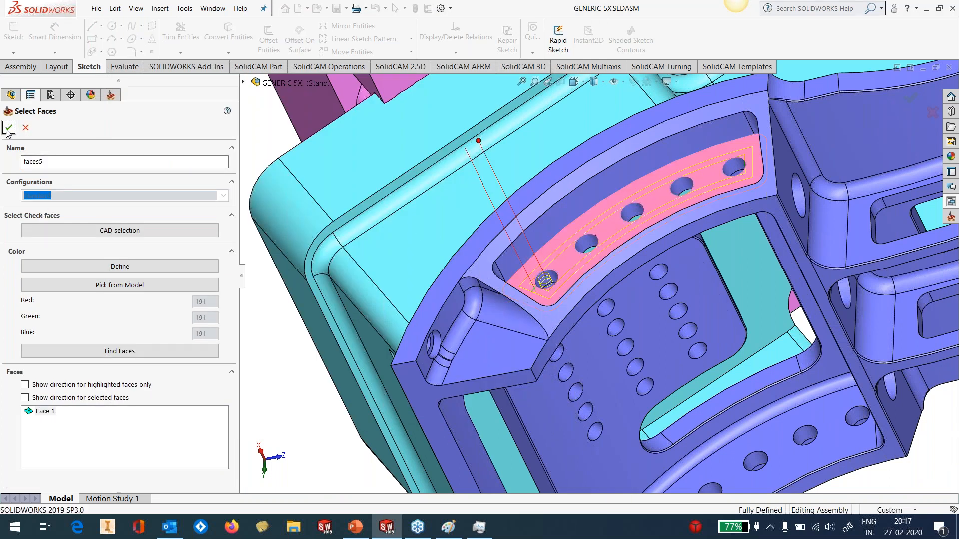
click(9, 129)
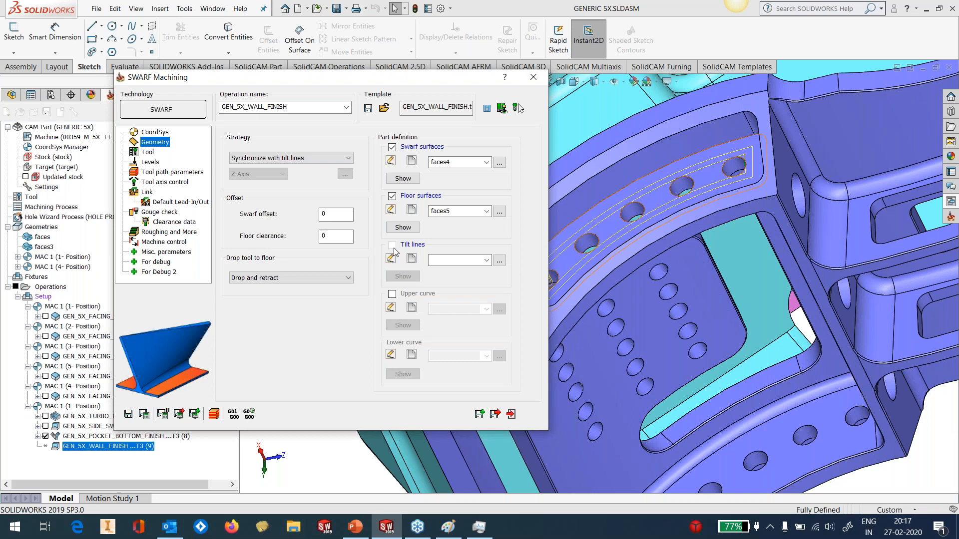
Start a new tilt lines geometry with the two straight edges of the outer corner fillet at the pocket's helical entry end
click(411, 258)
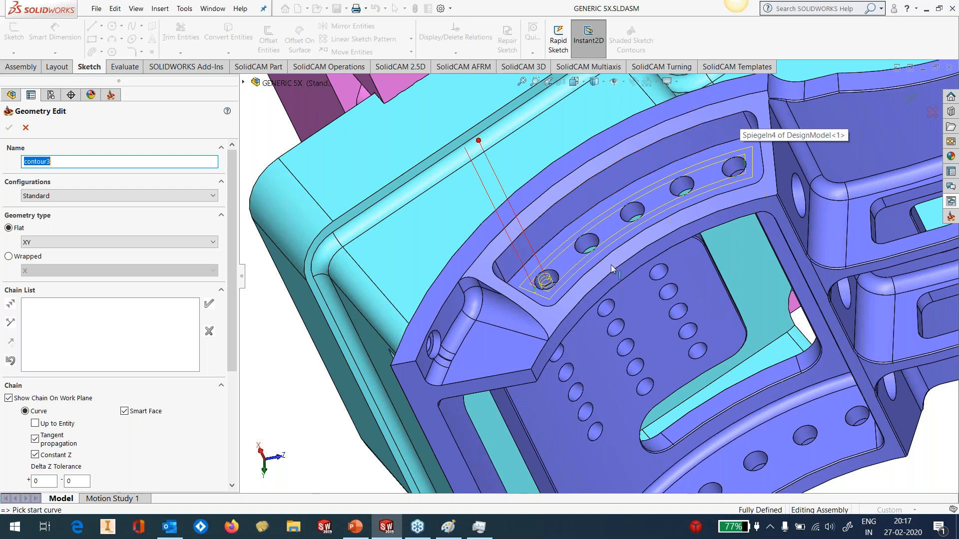
scroll(500, 262, down, 4)
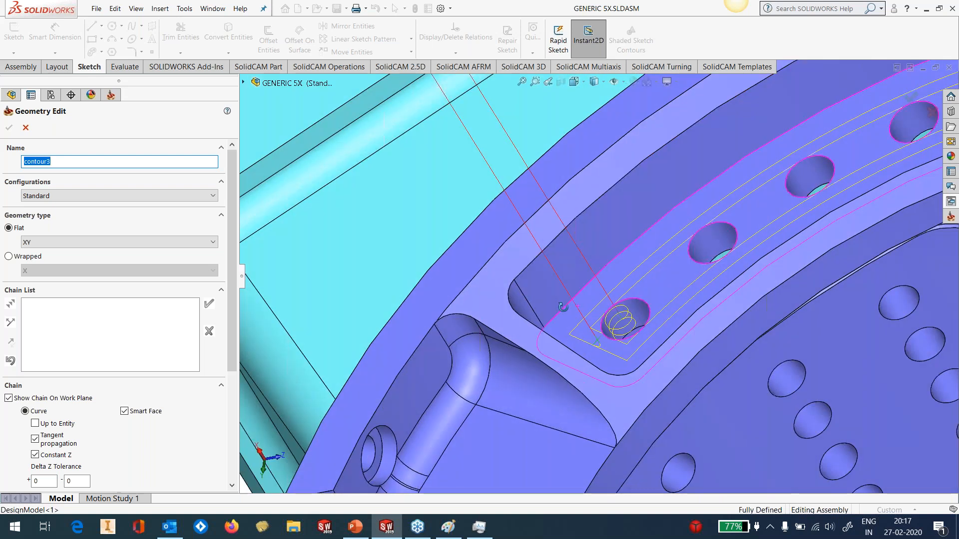
middle_drag(563, 306, 497, 304)
click(530, 312)
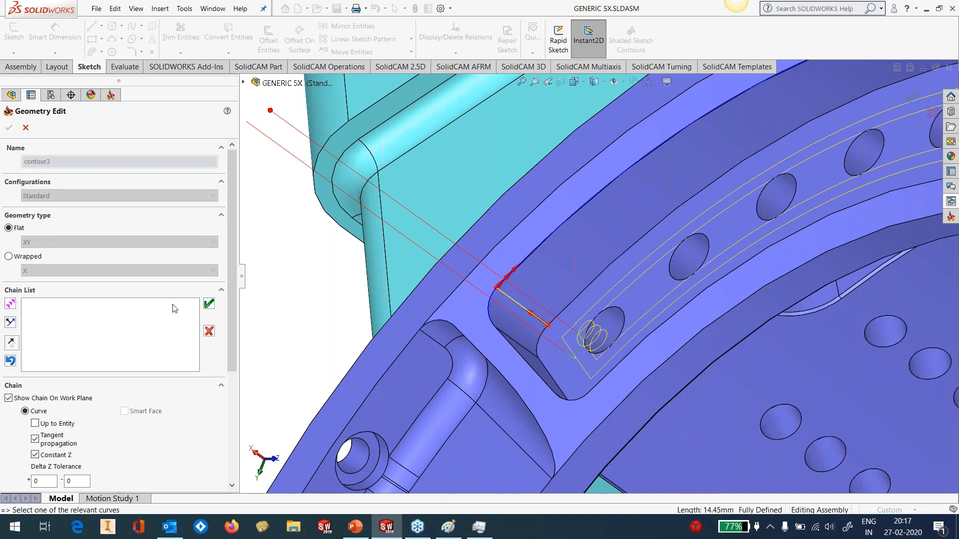
click(208, 304)
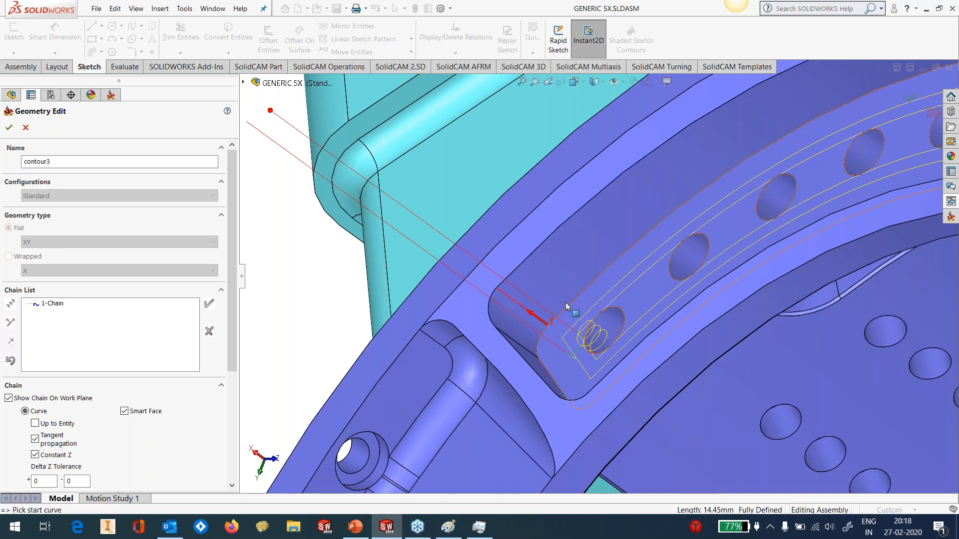
middle_drag(562, 309, 534, 349)
click(529, 351)
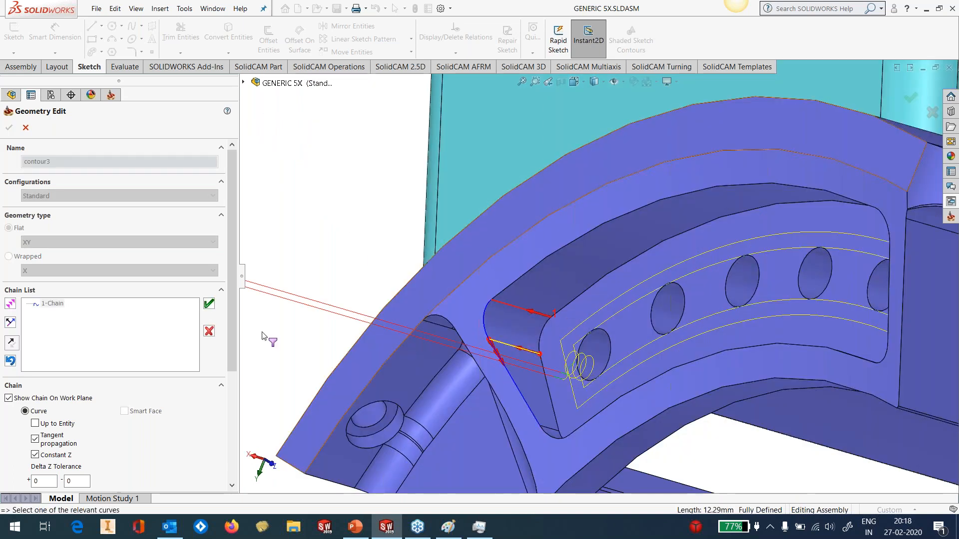
click(209, 304)
Add tilt lines along both straight edges of the inner corner fillet at the helical entry end
middle_drag(596, 360, 609, 474)
scroll(589, 393, down, 6)
click(511, 260)
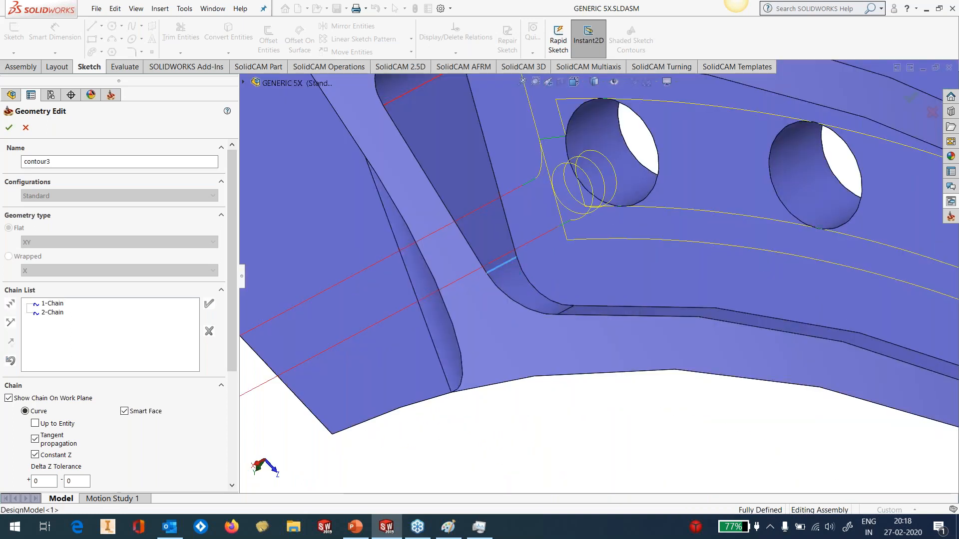
click(209, 303)
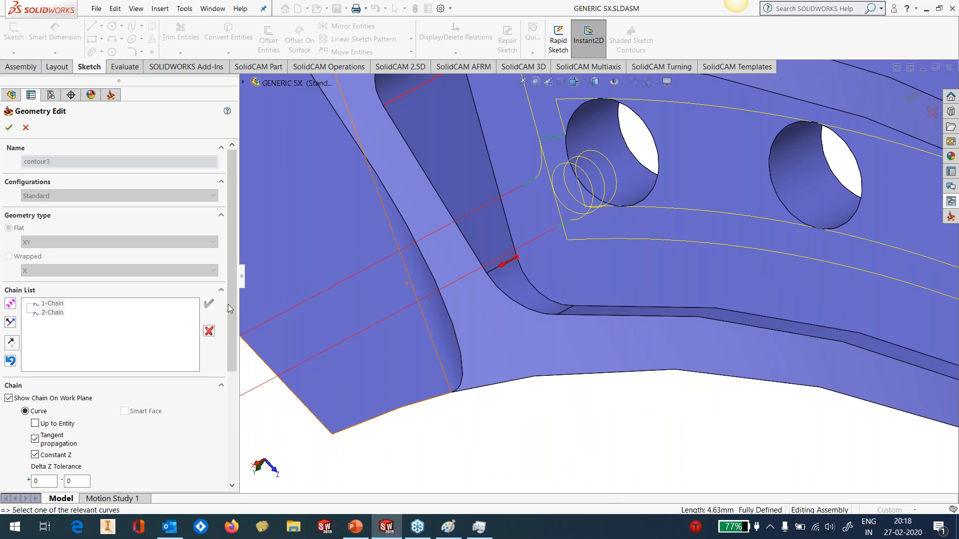
click(564, 312)
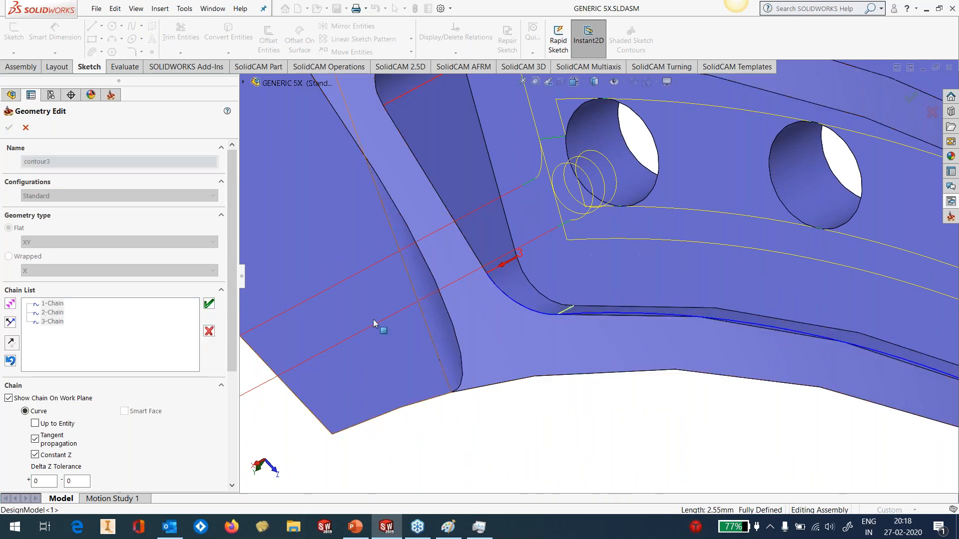
click(209, 304)
Add tilt lines along both straight edges of the inner corner fillet at the pocket's far end
scroll(711, 323, up, 5)
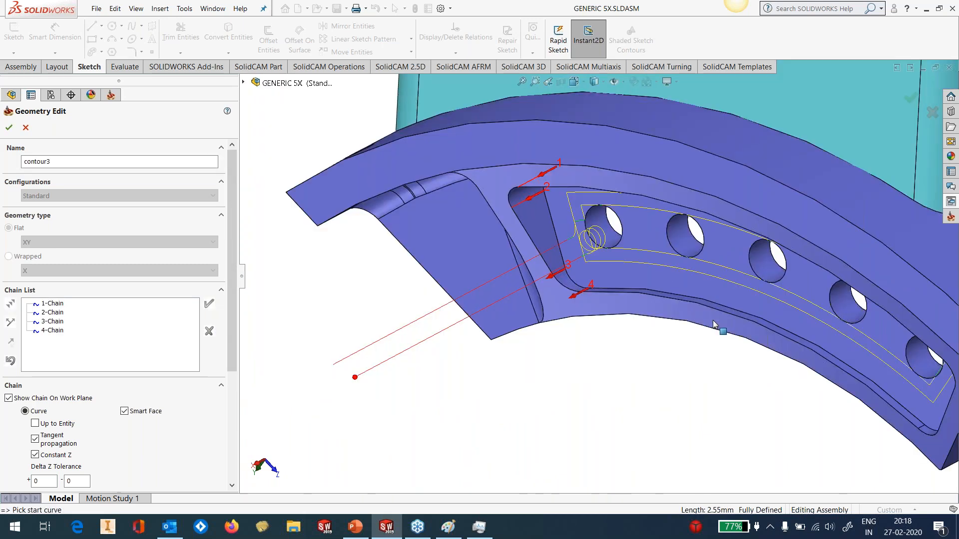
scroll(713, 322, down, 5)
click(651, 274)
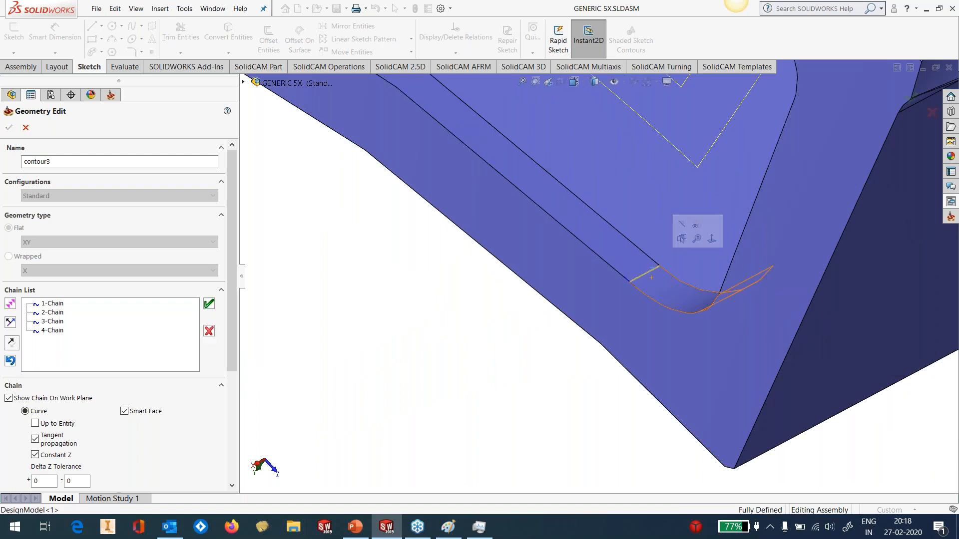
click(209, 303)
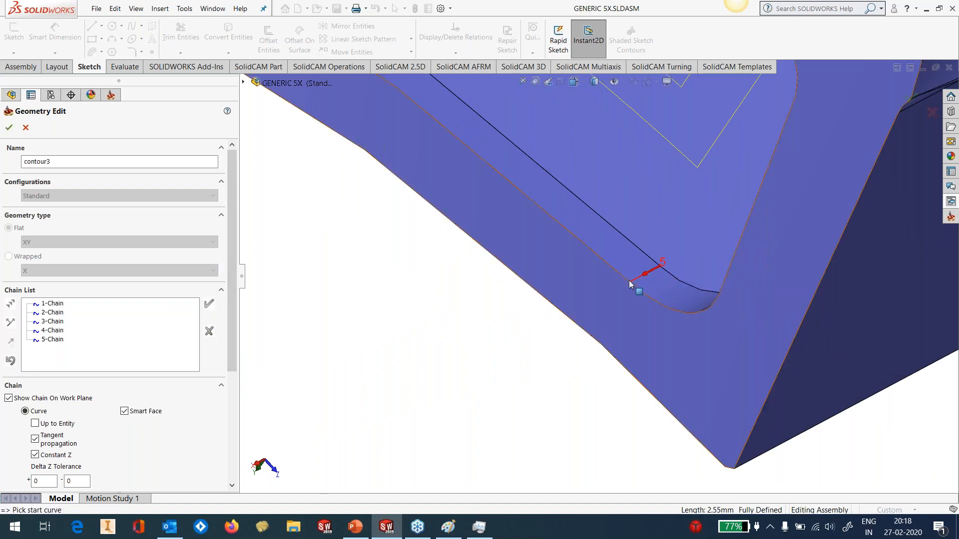
middle_drag(655, 268, 762, 273)
click(774, 292)
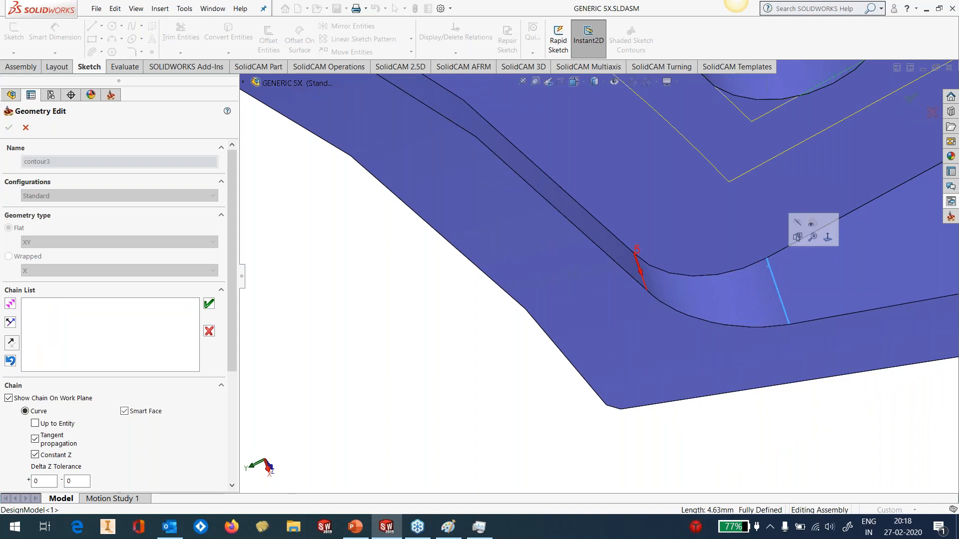
click(209, 303)
Add tilt lines along both straight edges of the far end's outer corner fillet and confirm the tilt lines geometry
middle_drag(631, 340, 711, 189)
scroll(711, 189, up, 5)
scroll(710, 188, down, 5)
scroll(665, 200, down, 4)
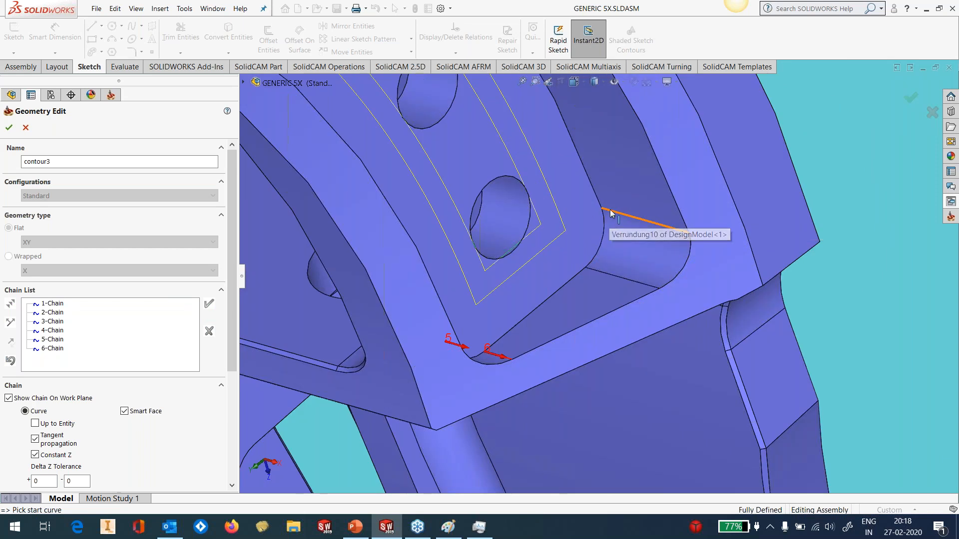
click(609, 213)
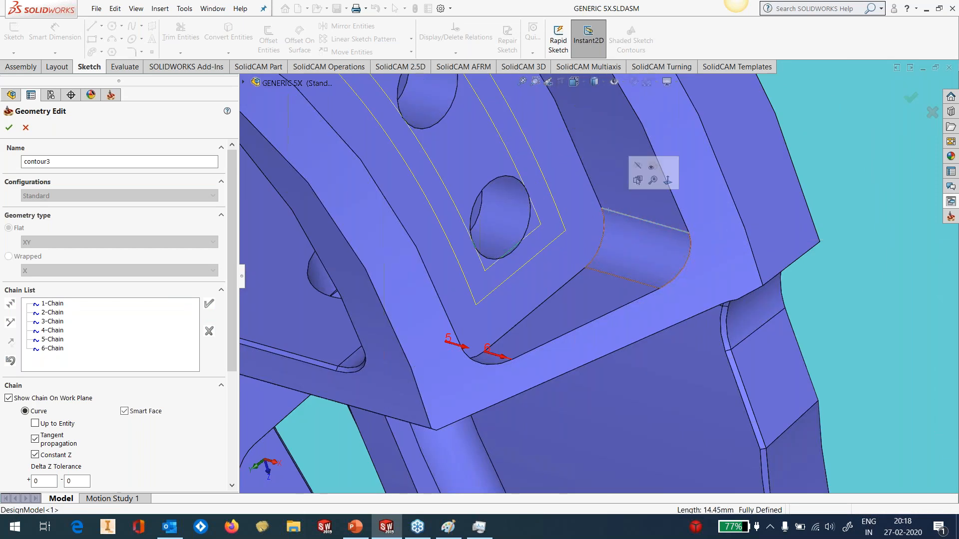
click(209, 303)
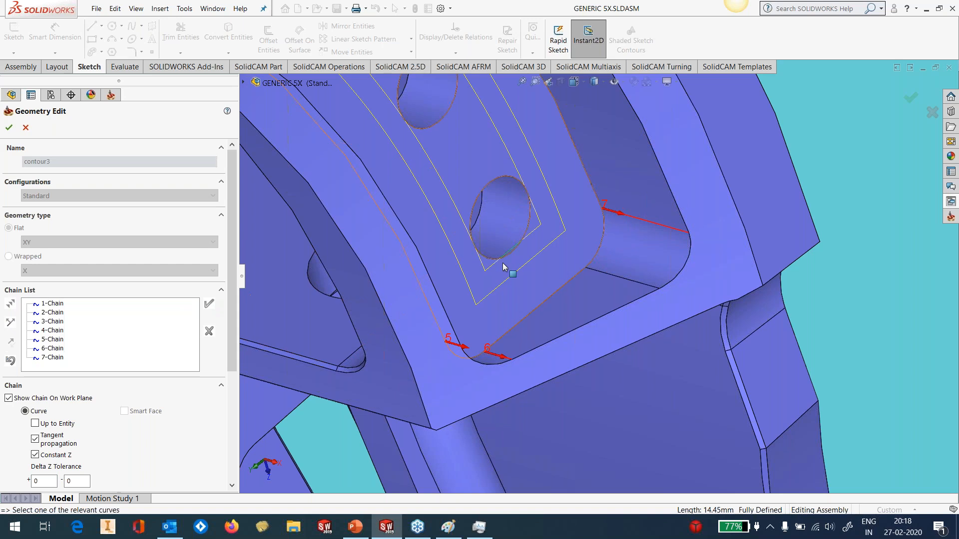
click(597, 304)
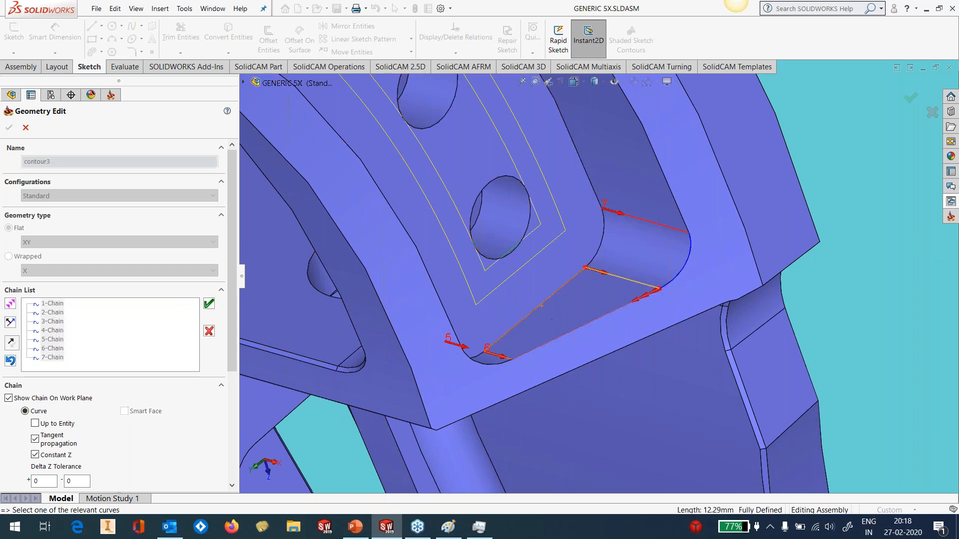
click(209, 303)
scroll(680, 287, up, 5)
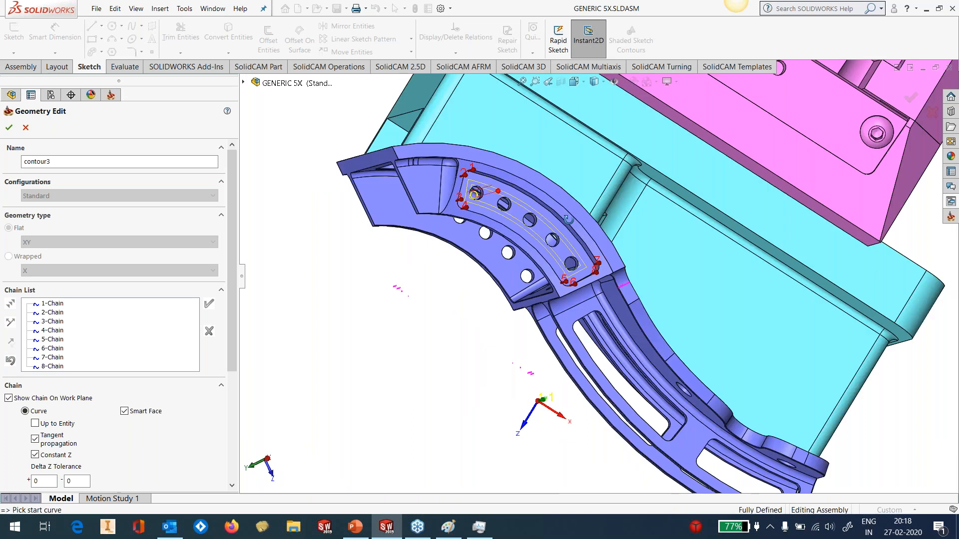
middle_drag(569, 219, 600, 130)
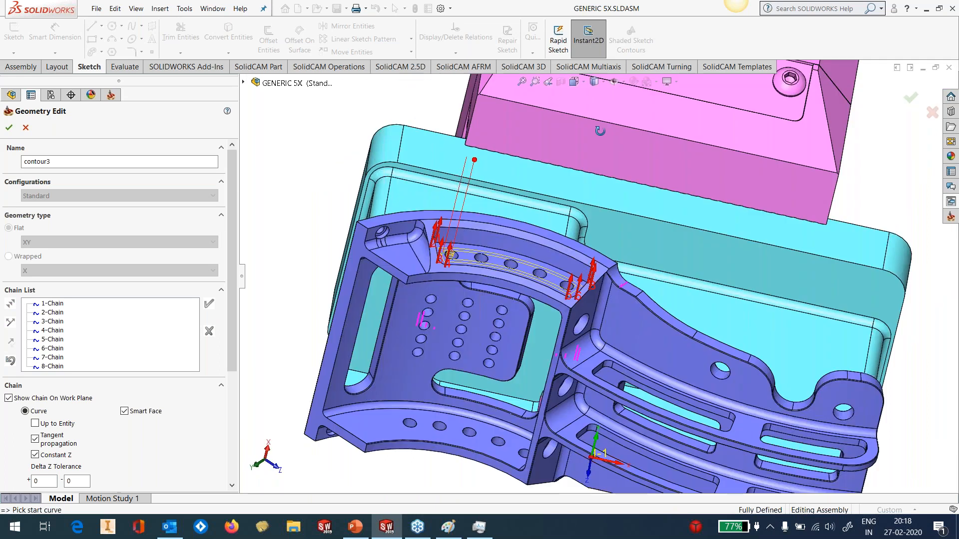
scroll(506, 285, down, 4)
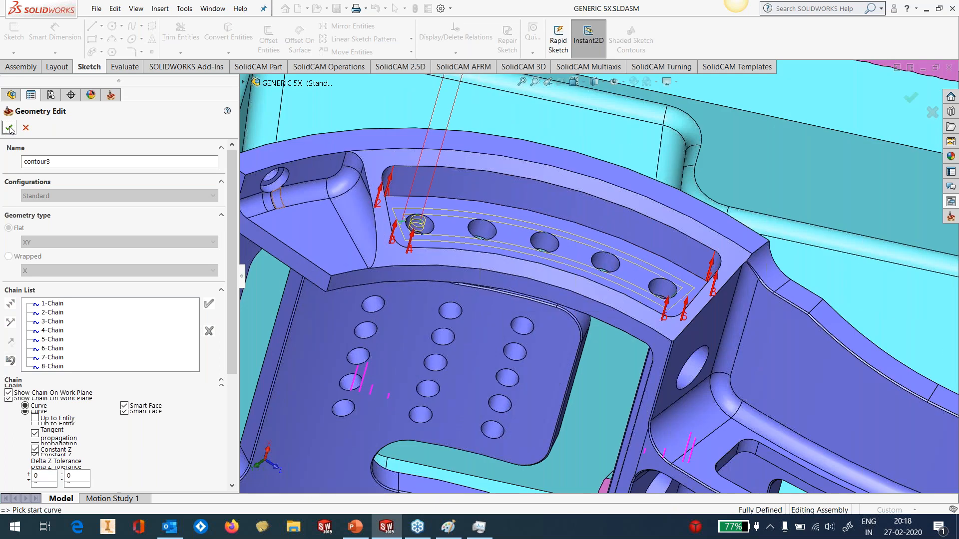
click(9, 127)
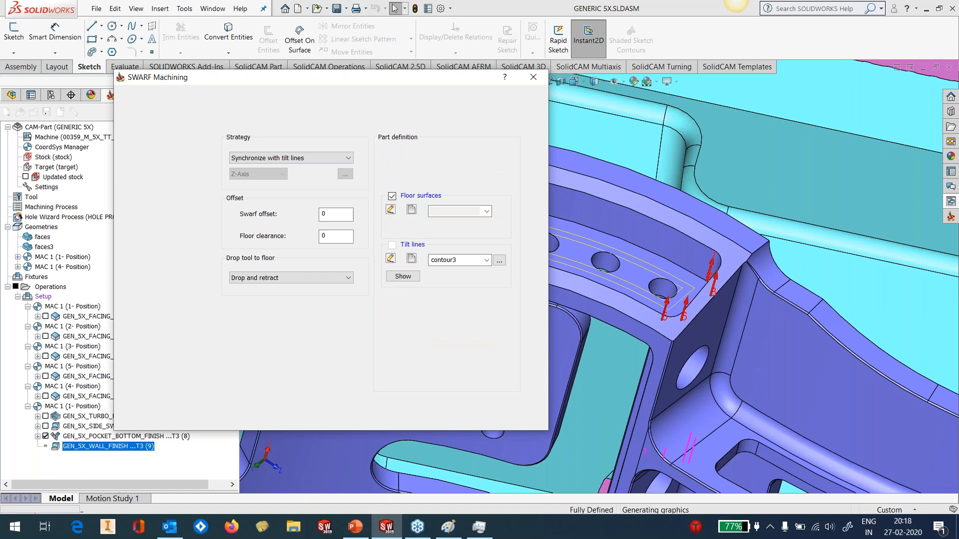
Calculate and close the wall finish operation, and display its tool path instead of the pocket bottom finish's
click(518, 107)
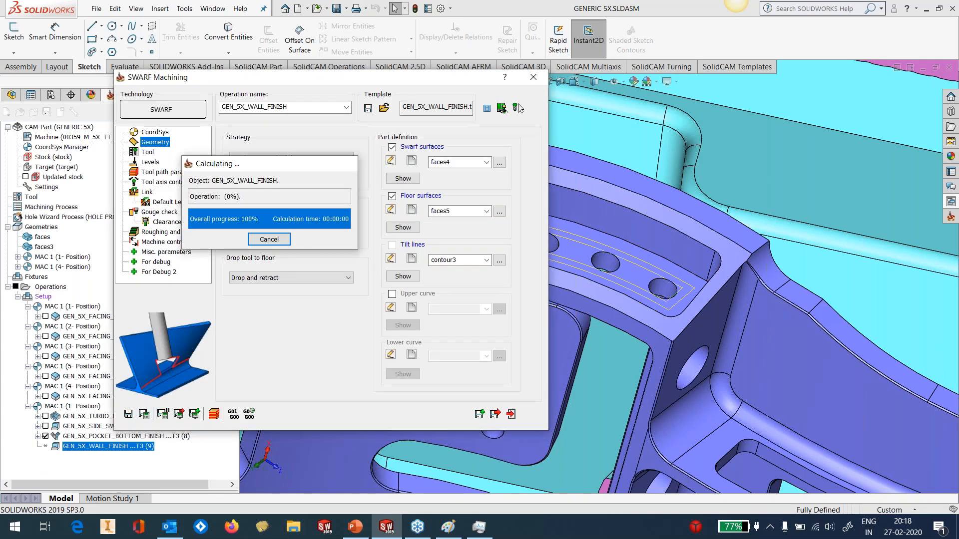
click(533, 77)
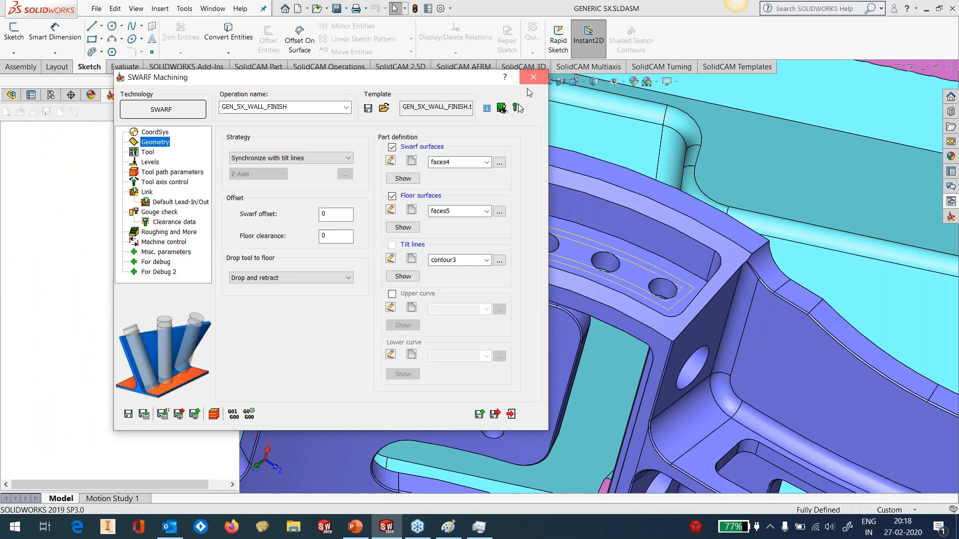
click(45, 437)
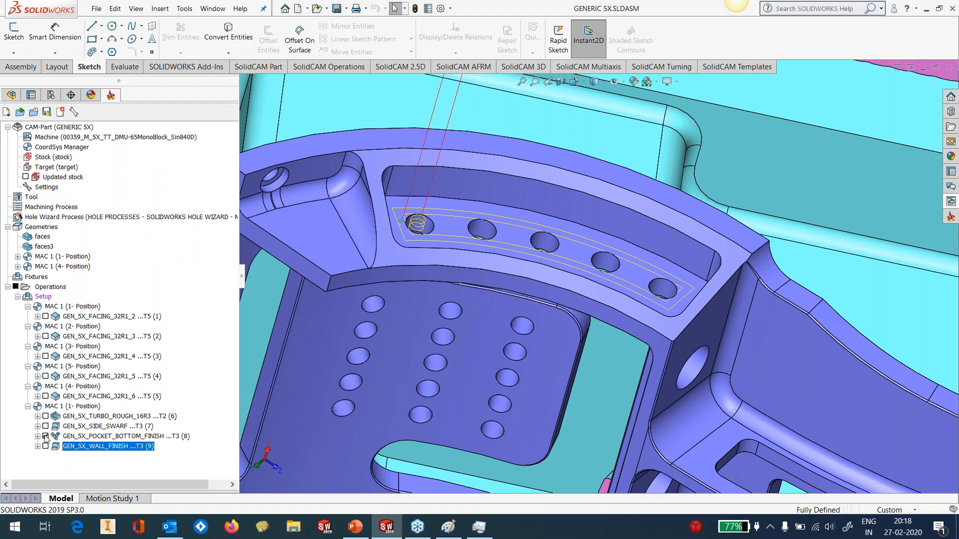
click(46, 446)
mouse_move(538, 187)
middle_down()
mouse_move(482, 197)
mouse_move(519, 192)
middle_up()
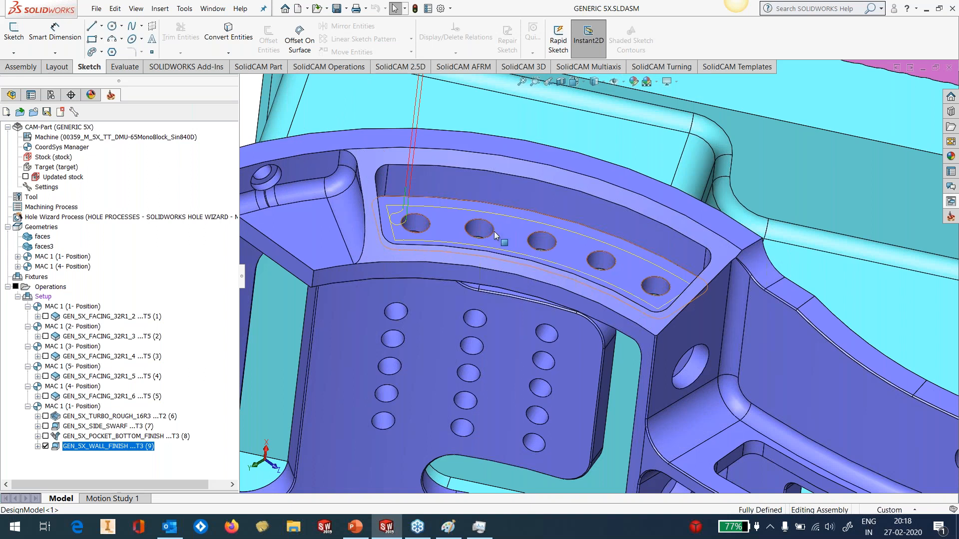
Simulate the GEN_5X_WALL_FINISH operation on the model at varying speeds, and hide its tool path after closing the simulation
right_click(106, 451)
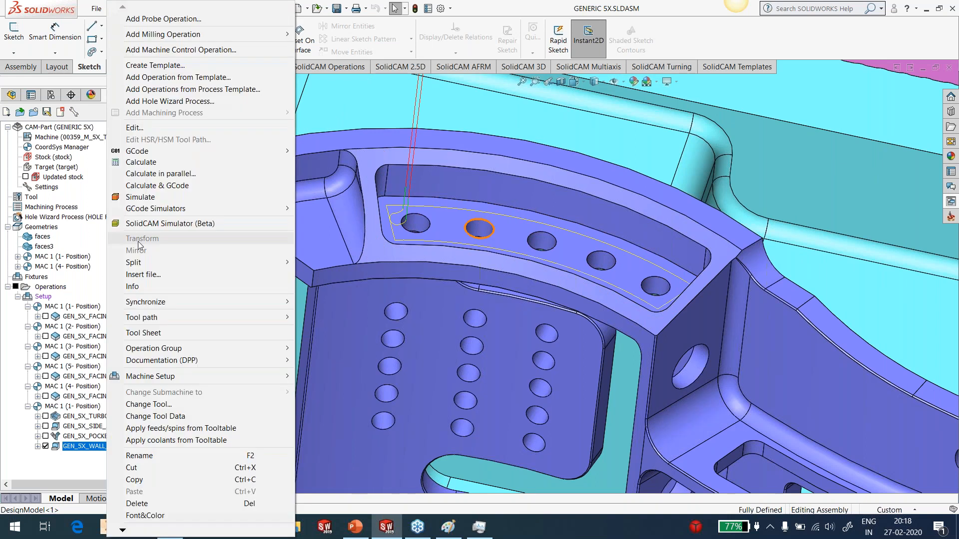
click(144, 197)
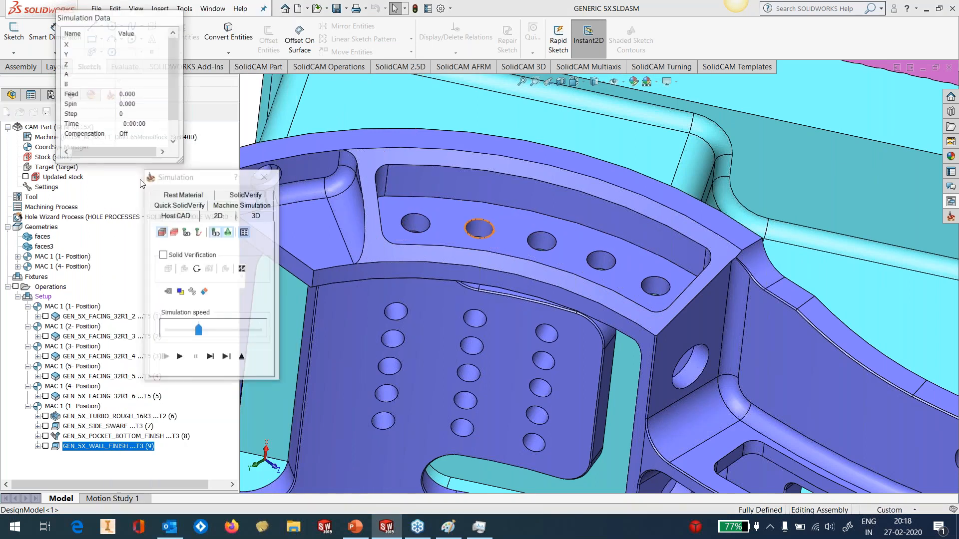
drag(200, 332, 188, 331)
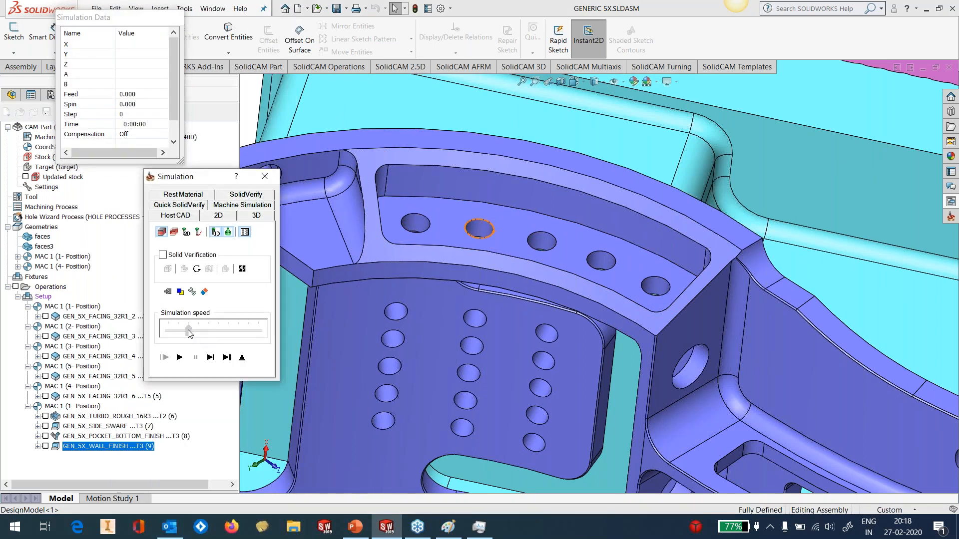
click(180, 357)
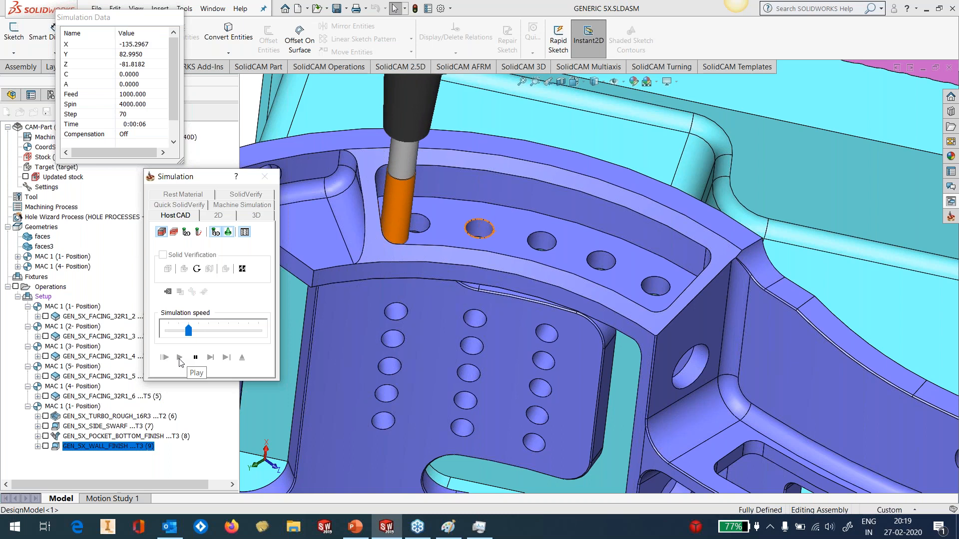
drag(194, 335, 210, 336)
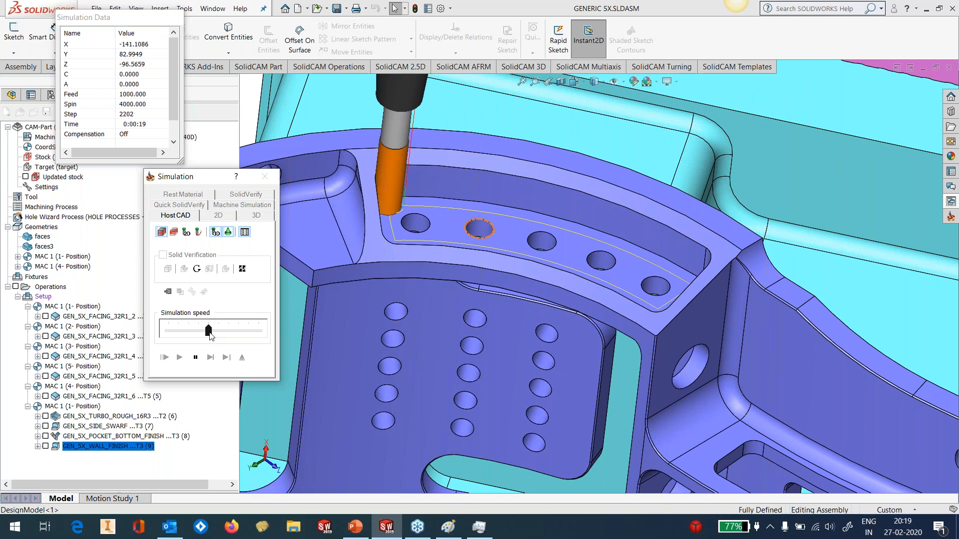
drag(210, 335, 168, 333)
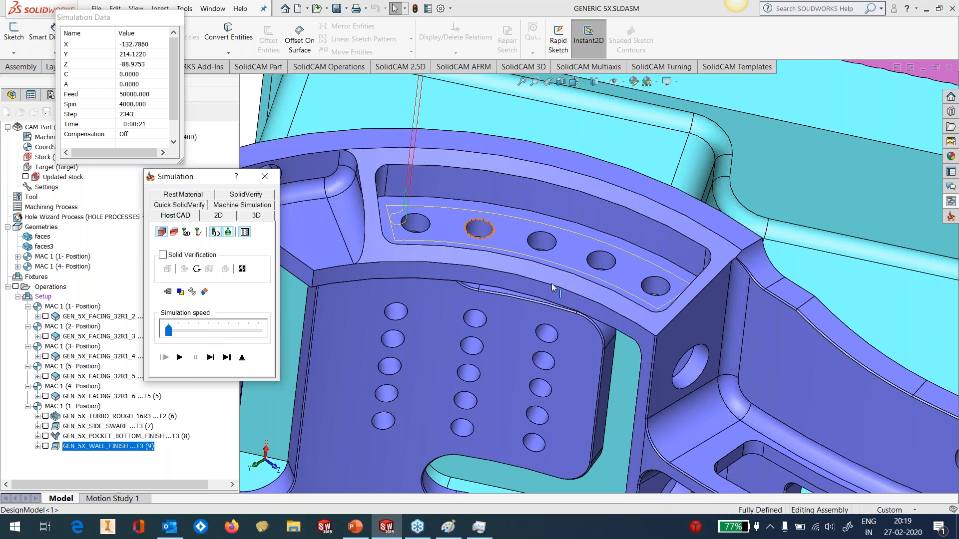
click(242, 358)
middle_drag(637, 319, 667, 254)
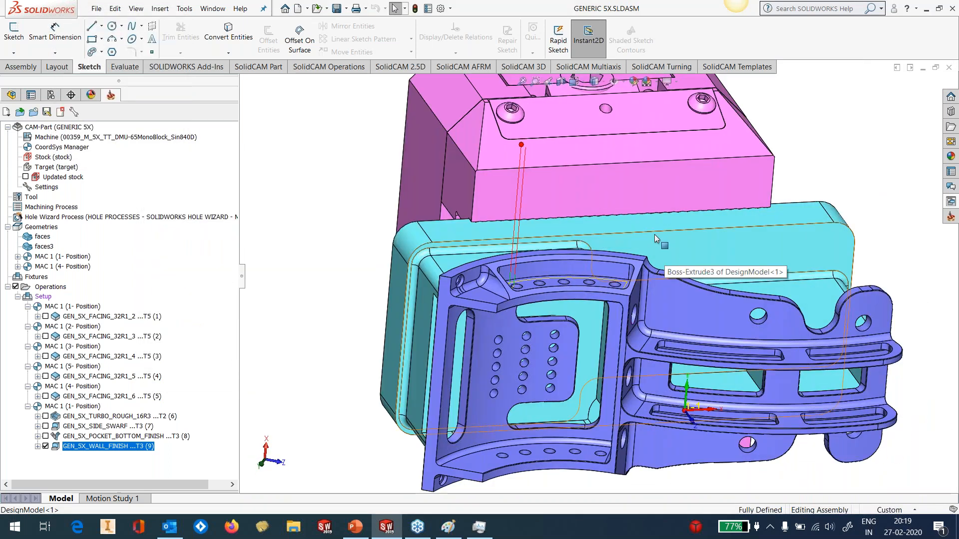
click(46, 446)
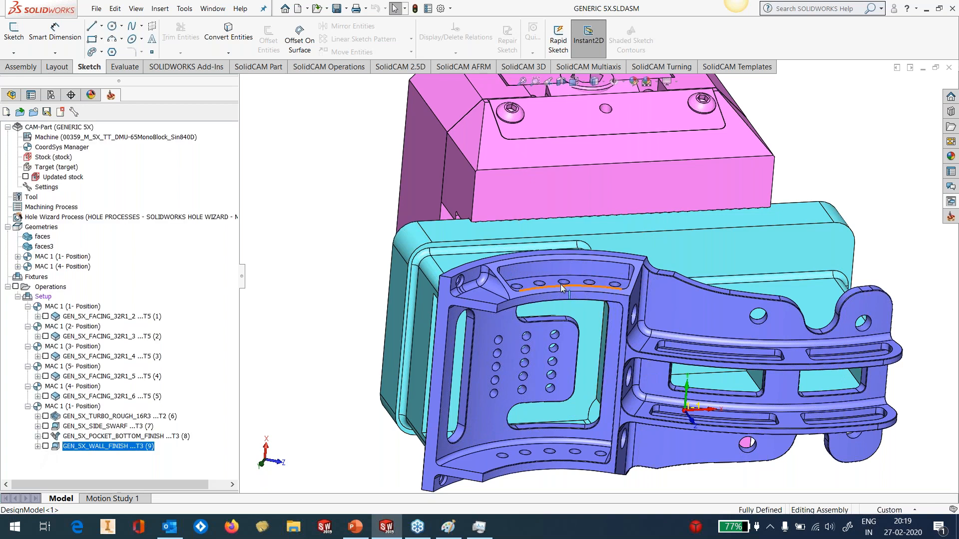
Apply the GEN_5X_SIDEWALL_FINISH template from Sim. 5 axis: Parallel to Curve(s) to the model to add a sidewall finish operation
scroll(561, 287, down, 3)
middle_drag(569, 280, 530, 327)
scroll(530, 328, up, 3)
middle_drag(400, 300, 474, 324)
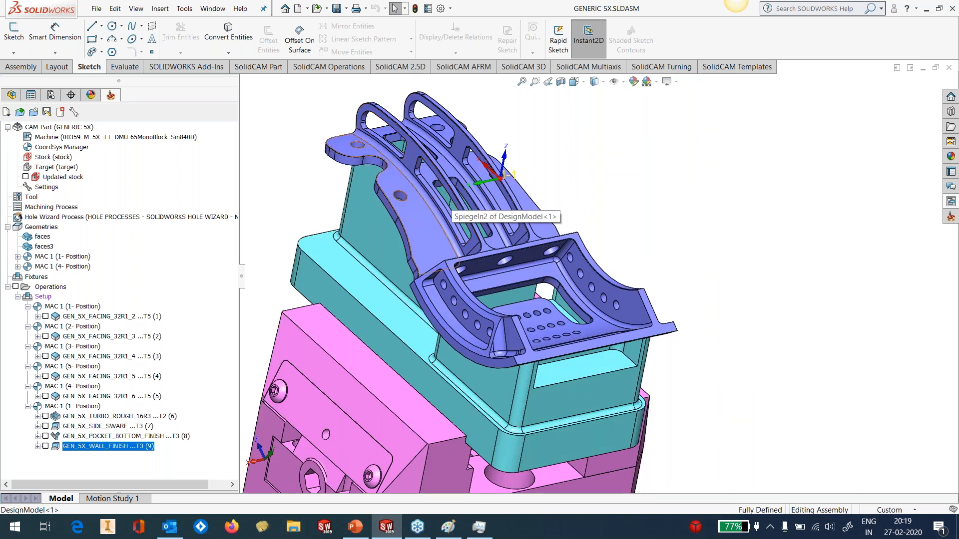
scroll(616, 367, down, 8)
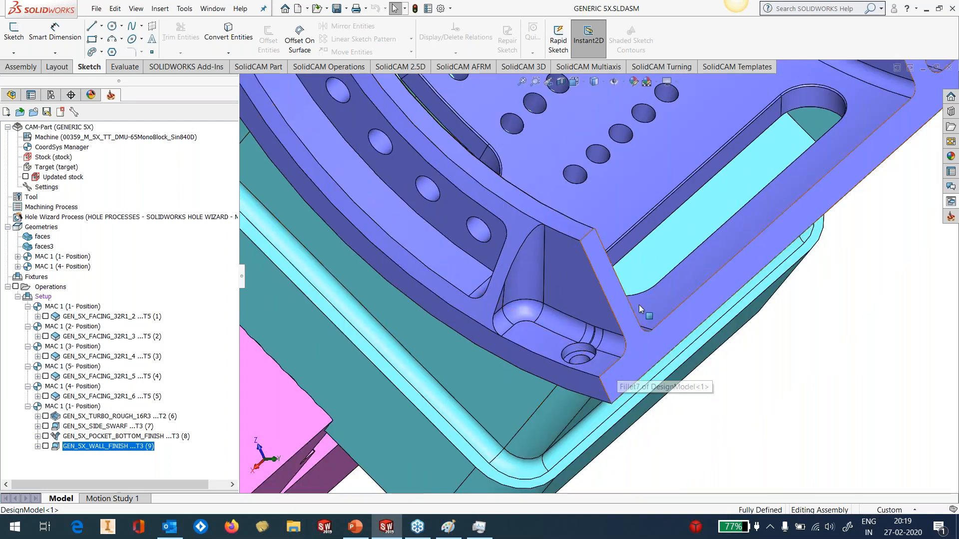
click(954, 202)
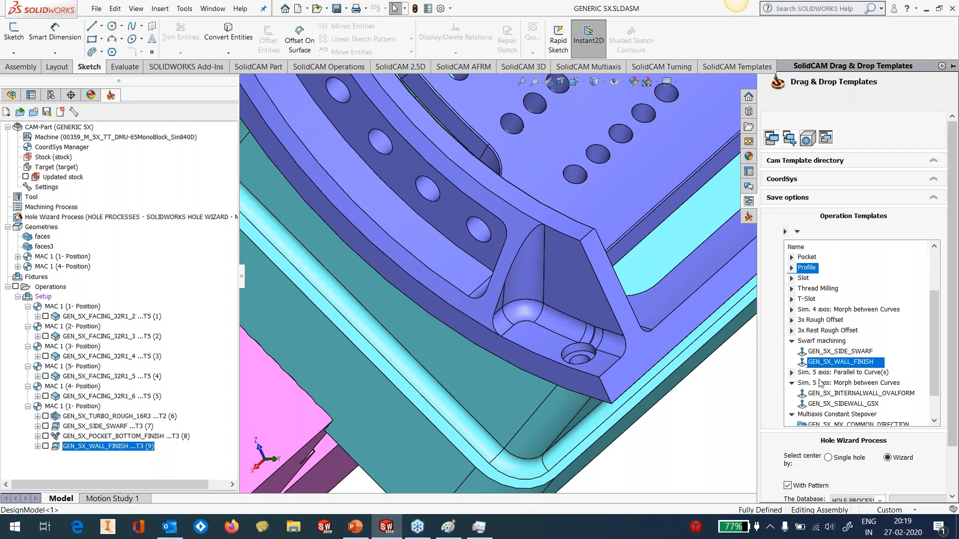
click(791, 342)
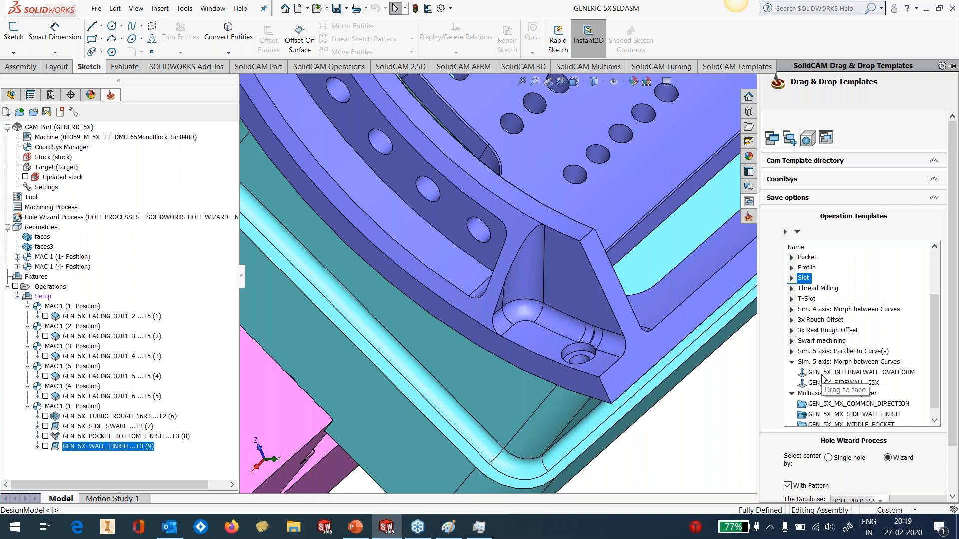
click(791, 352)
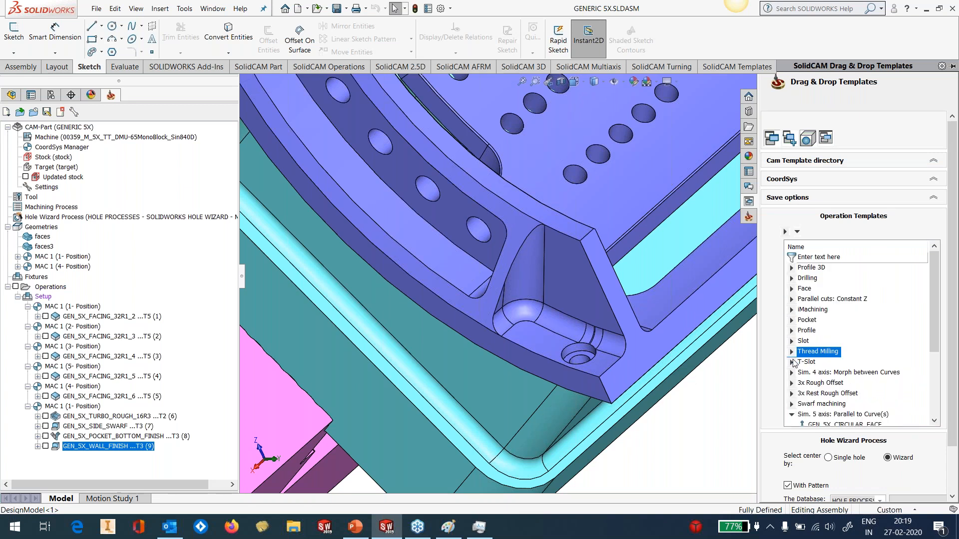
scroll(829, 397, down, 1)
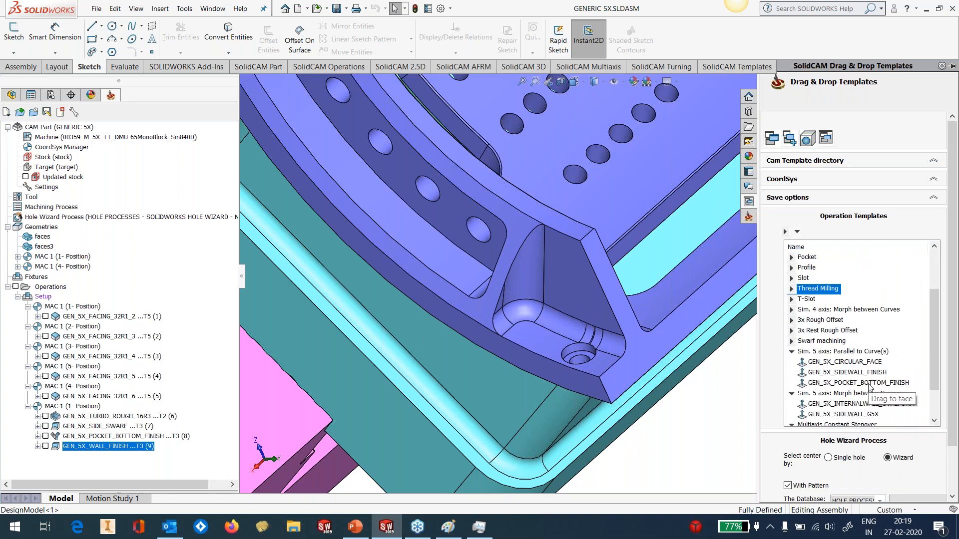
drag(859, 375, 413, 387)
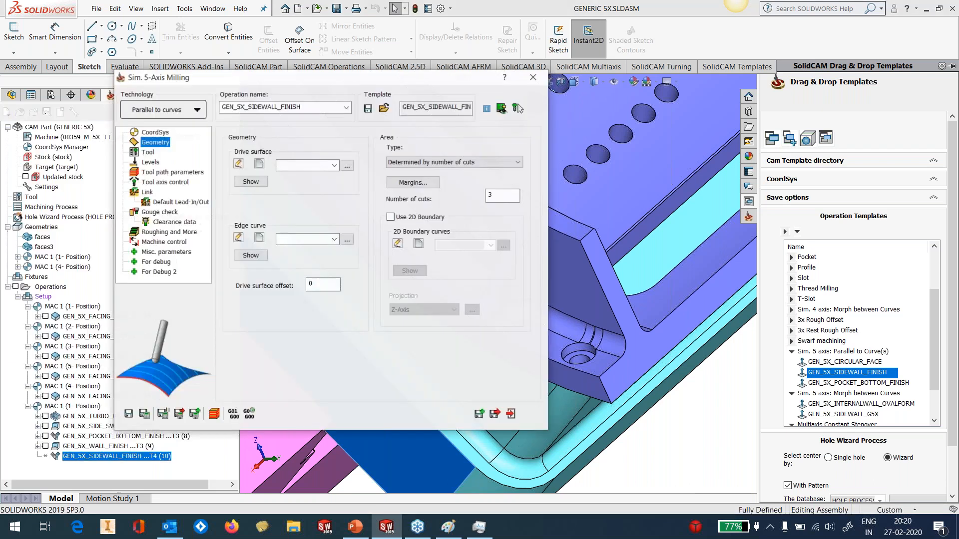
Define the drive surface from the small corner pocket's three adjoining wall faces and confirm the selection
click(259, 165)
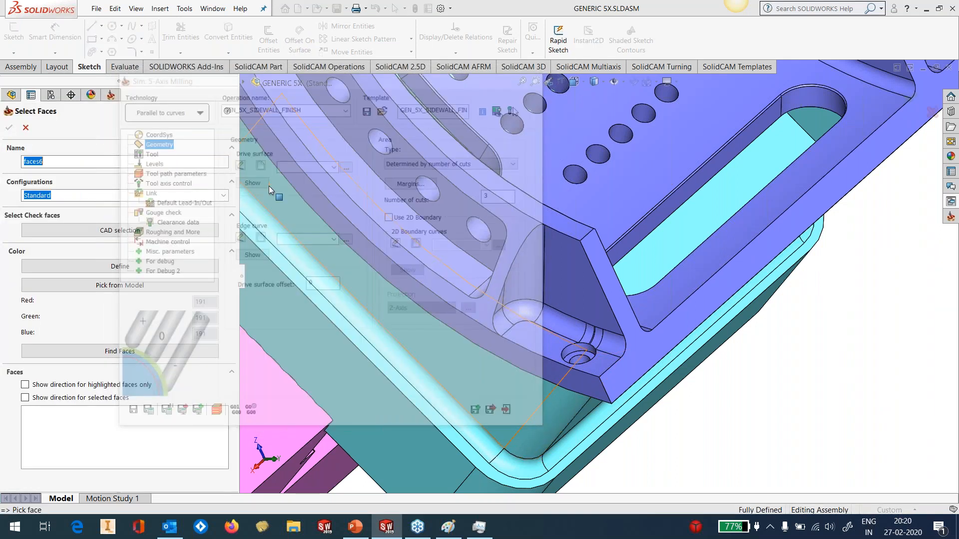
click(534, 275)
click(555, 285)
click(498, 304)
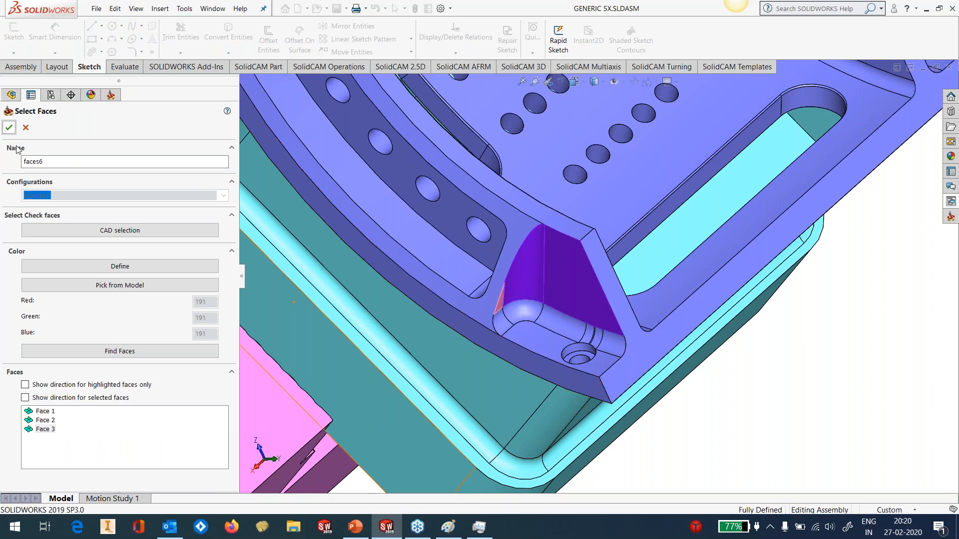
click(9, 128)
Start a new edge curve chain along the lower edge of the corner pocket's walls, running through the rounded corner
click(260, 239)
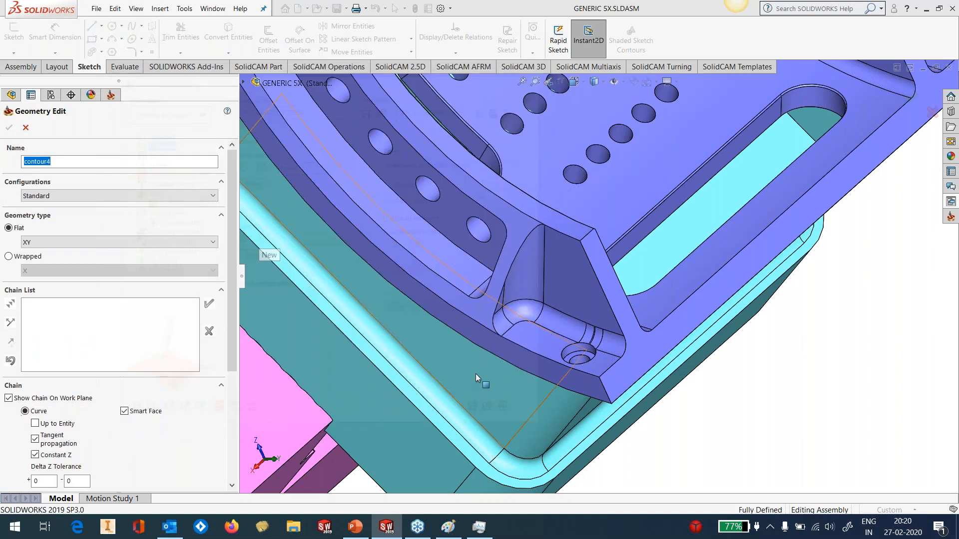
click(496, 321)
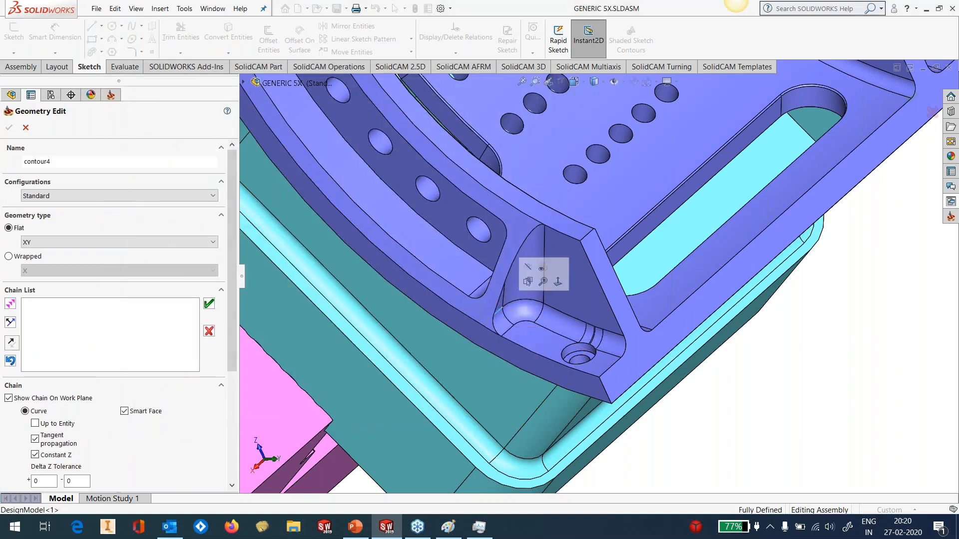
click(12, 343)
click(531, 301)
click(595, 316)
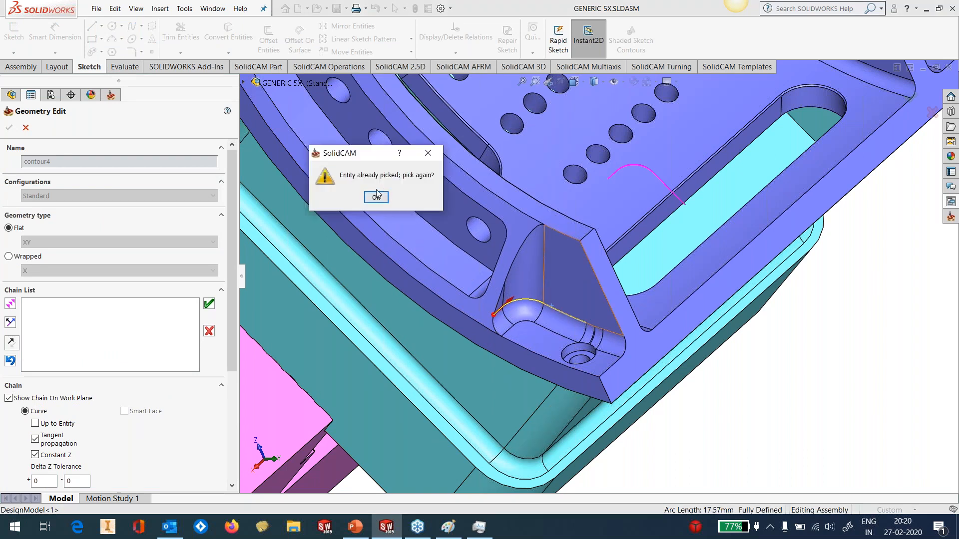
click(376, 196)
Continue the edge curve chain over the short segments above the counterbored hole to the wall's outer end, and accept the geometry
scroll(636, 313, down, 10)
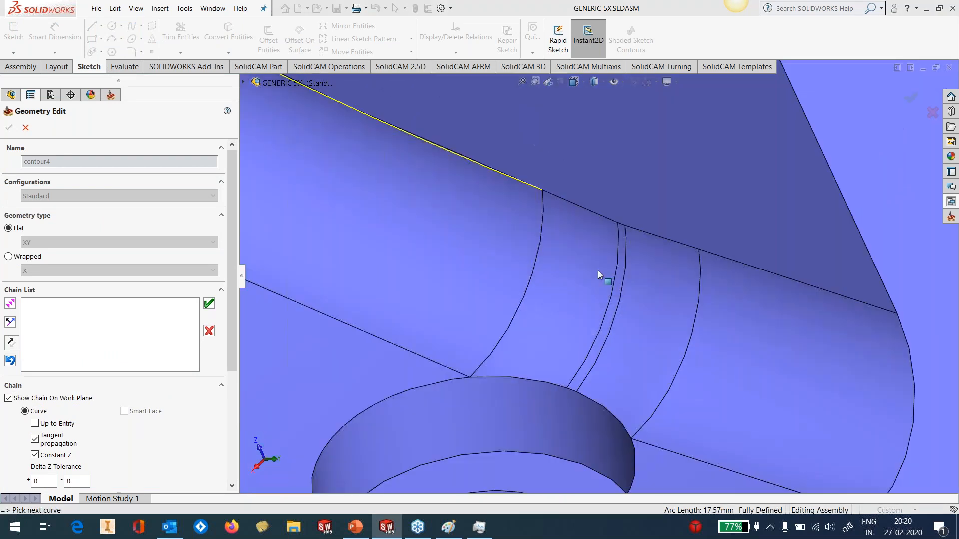
click(624, 202)
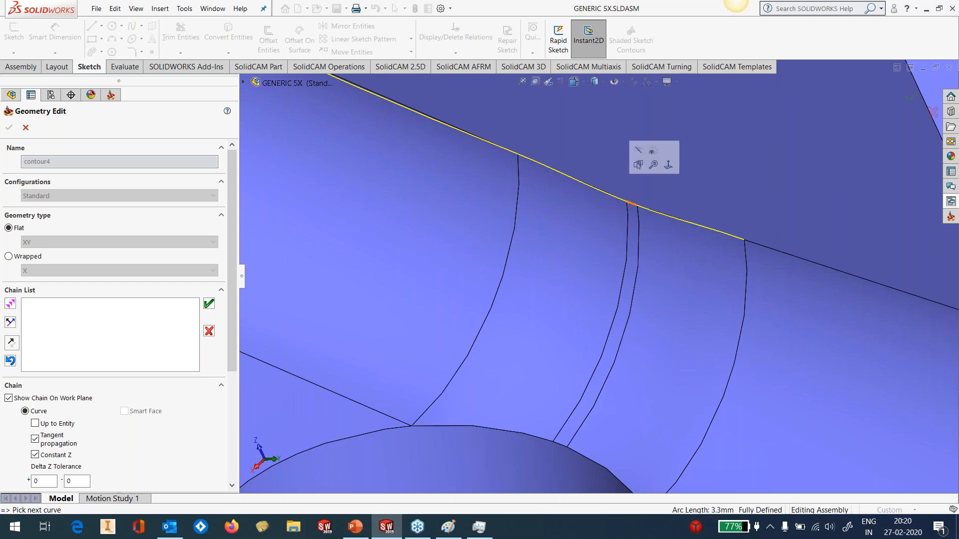
click(440, 198)
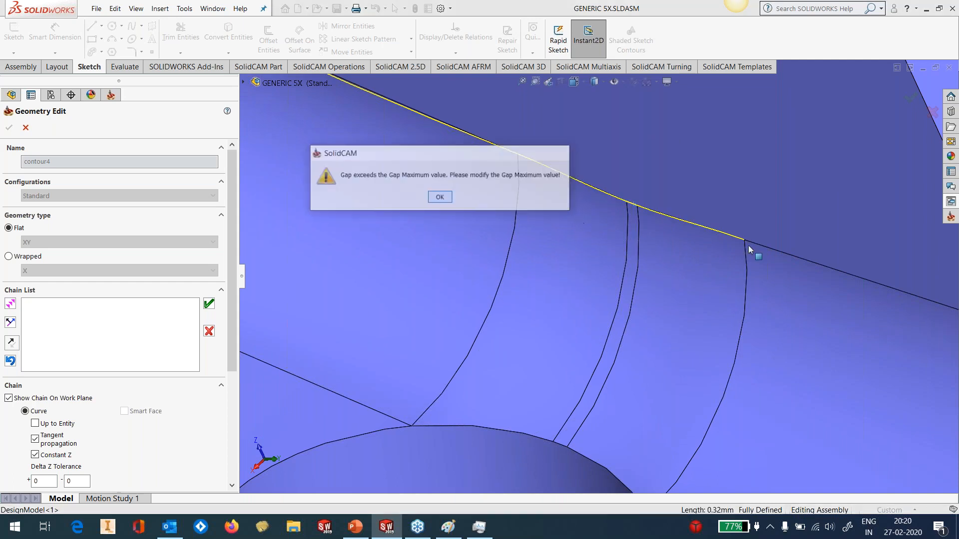
scroll(799, 350, up, 10)
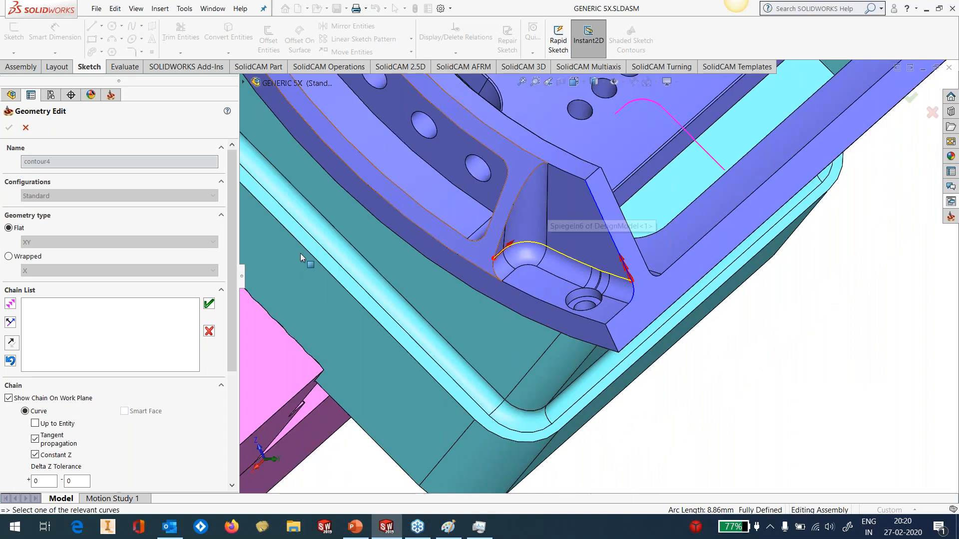
click(209, 304)
click(10, 127)
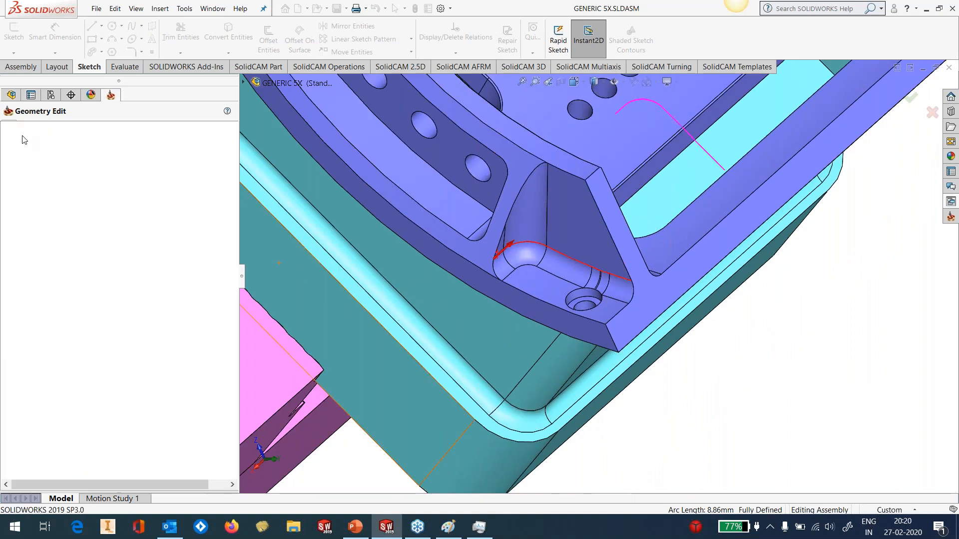
Calculate and close the sidewall finish operation, and display its tool path
click(144, 414)
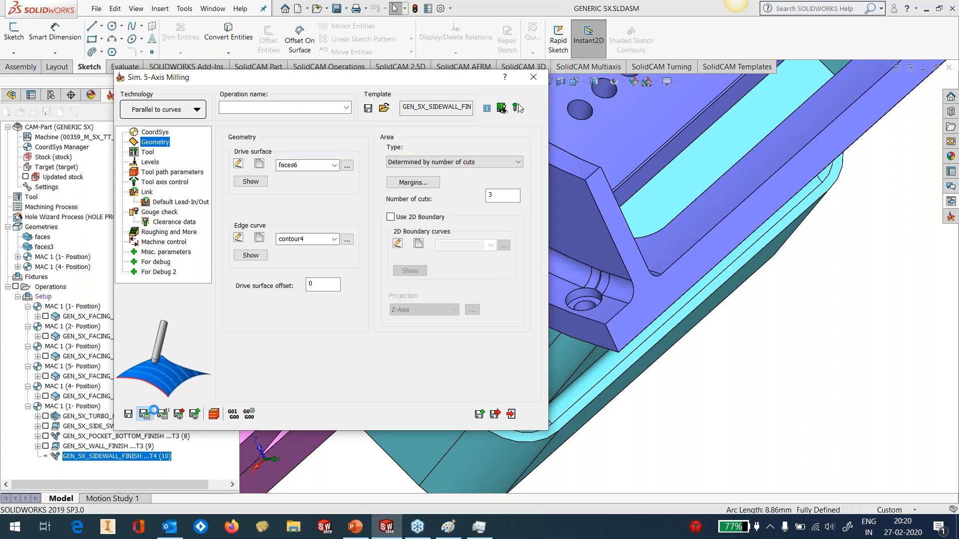
click(534, 77)
click(46, 456)
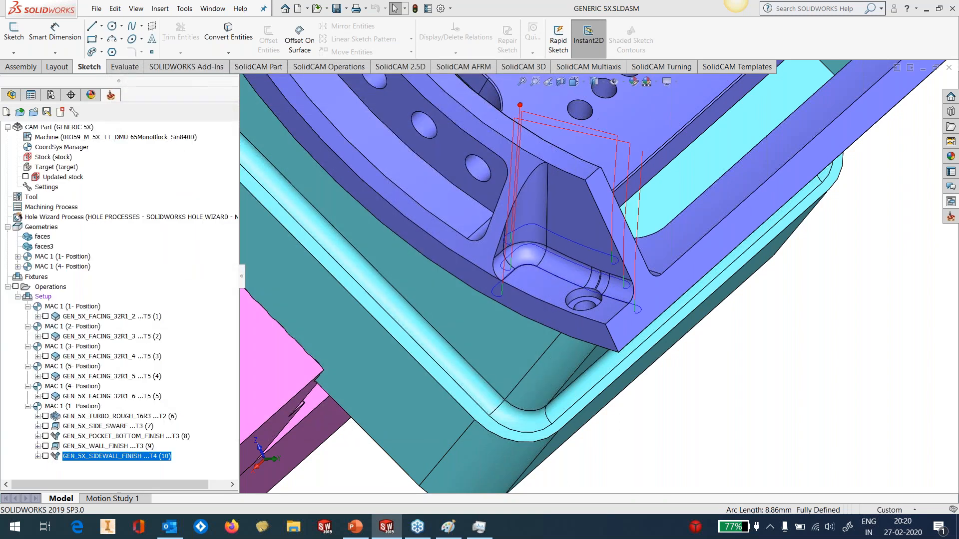
Examine the sidewall finish passes and their entry and exit moves around the corner pocket, and hide the tool path
middle_drag(590, 260, 487, 205)
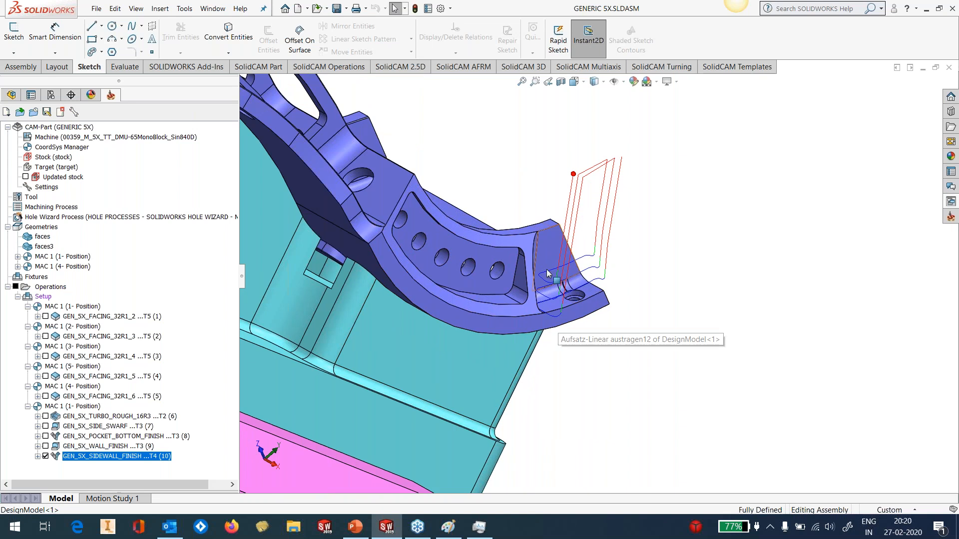
scroll(552, 278, down, 4)
middle_click(556, 294)
middle_drag(556, 294, 567, 320)
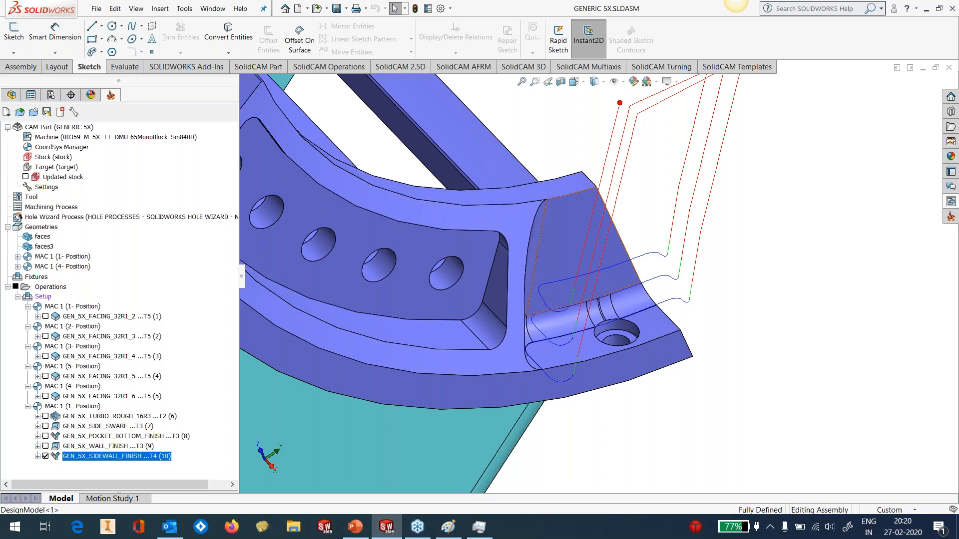
scroll(674, 257, down, 2)
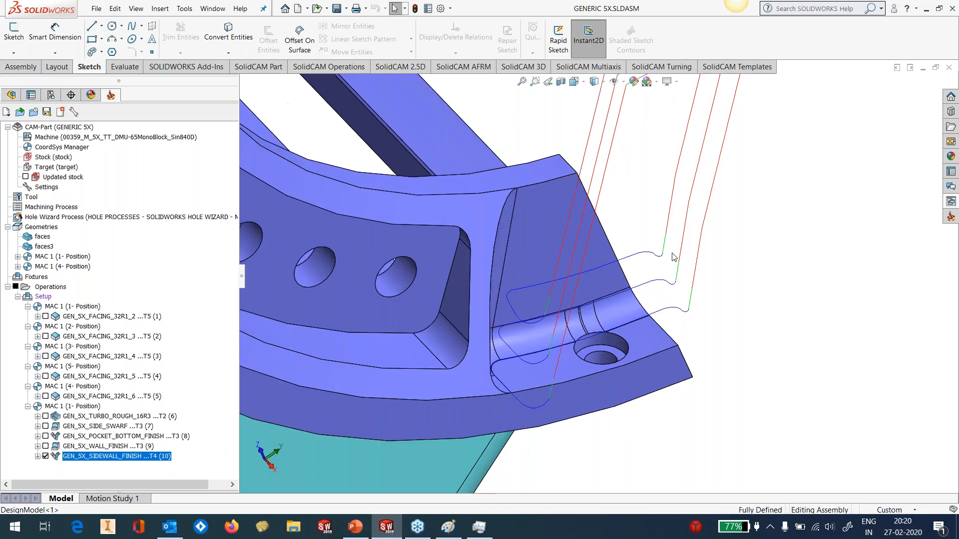
scroll(673, 257, down, 3)
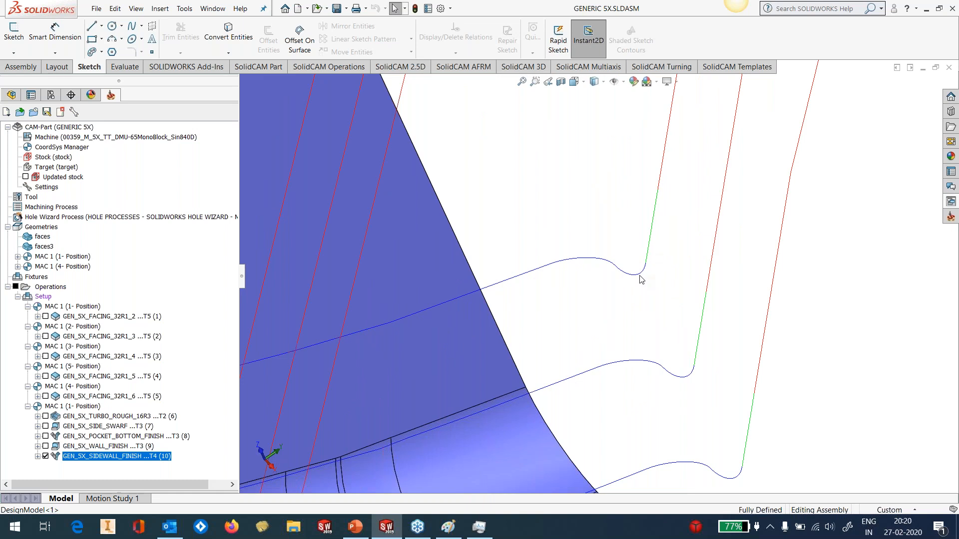
scroll(627, 317, up, 2)
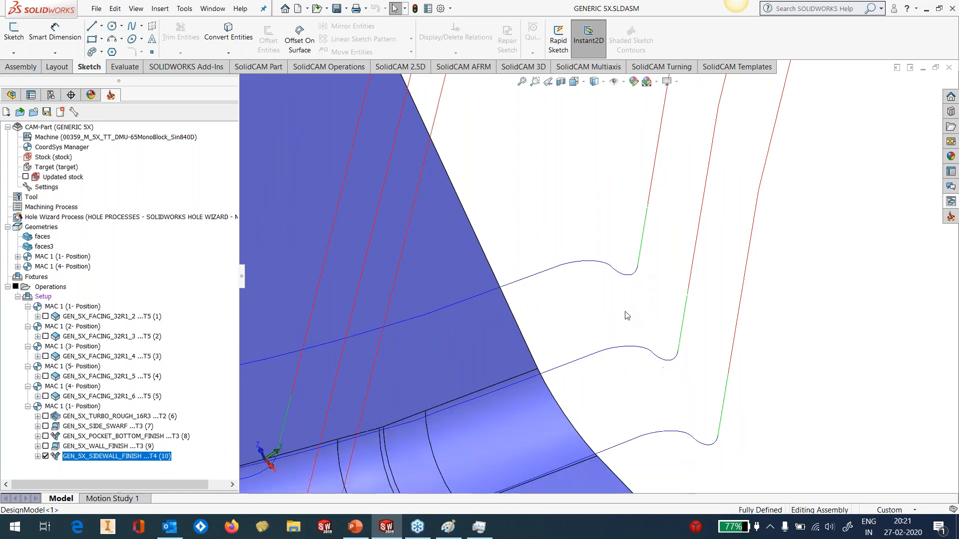
scroll(627, 317, up, 3)
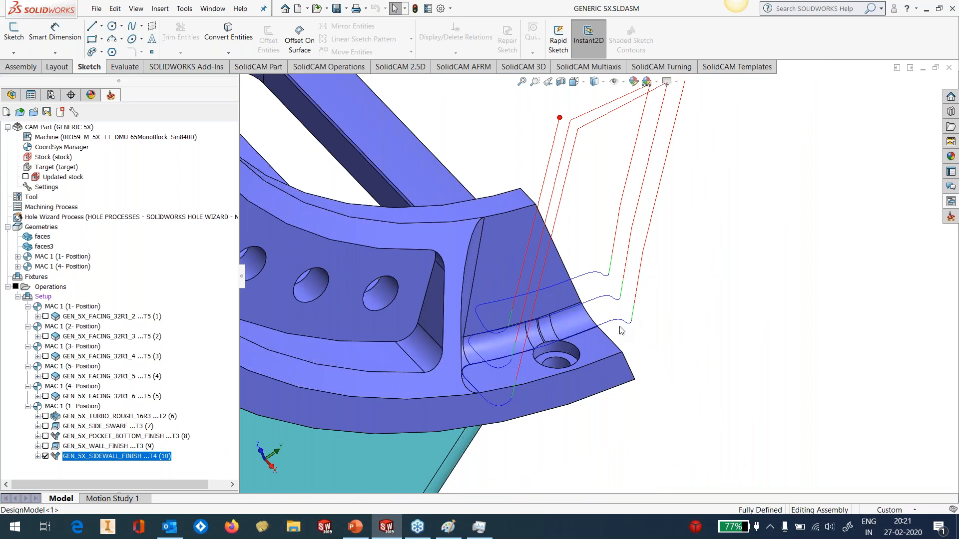
middle_drag(620, 331, 649, 352)
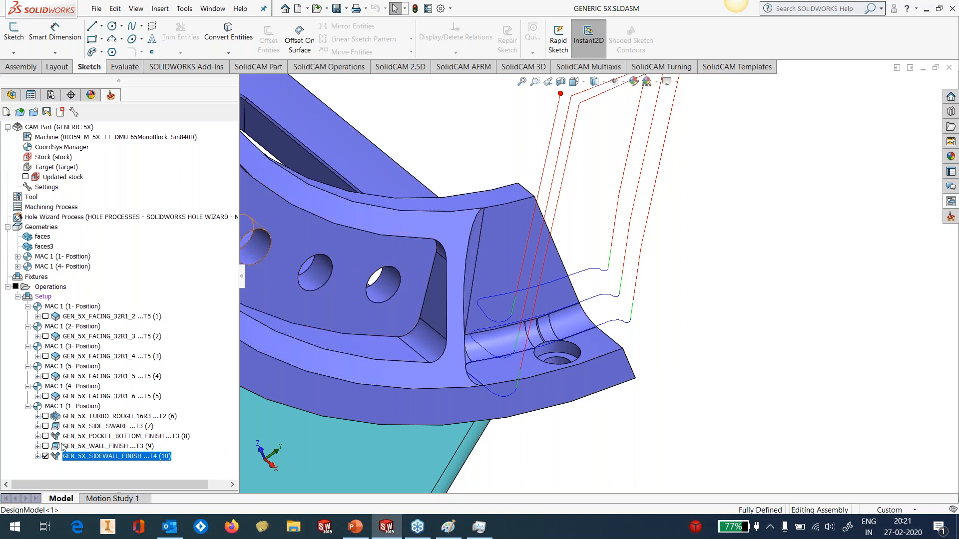
click(45, 456)
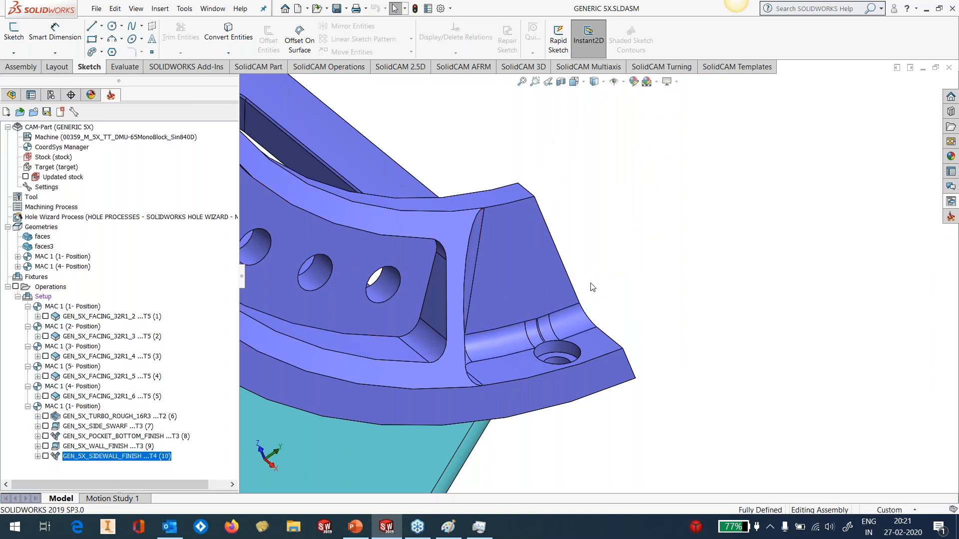
Examine the large curved pocket's inner walls and the holes that interrupt them
scroll(632, 284, up, 8)
middle_drag(600, 299, 533, 260)
scroll(610, 219, up, 4)
scroll(615, 225, down, 5)
scroll(651, 306, down, 1)
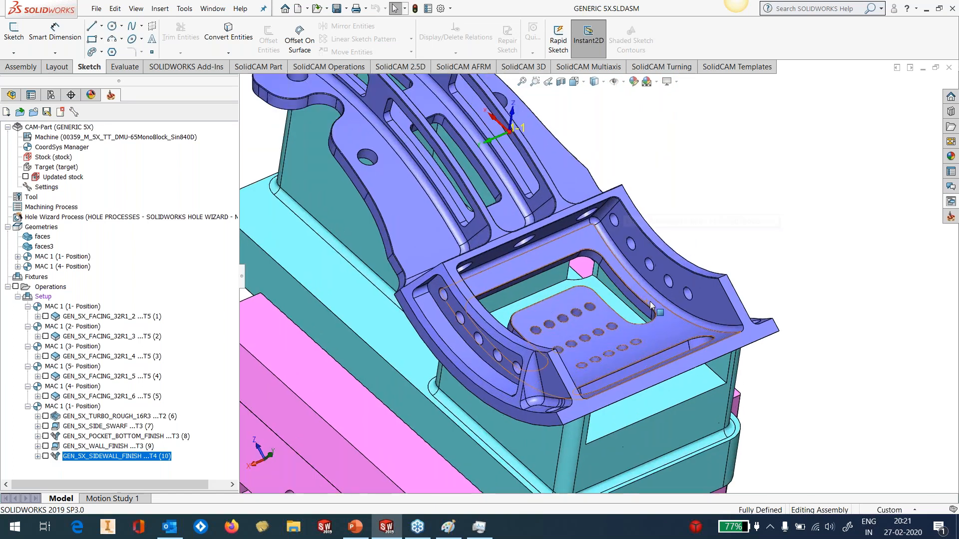
scroll(650, 304, down, 1)
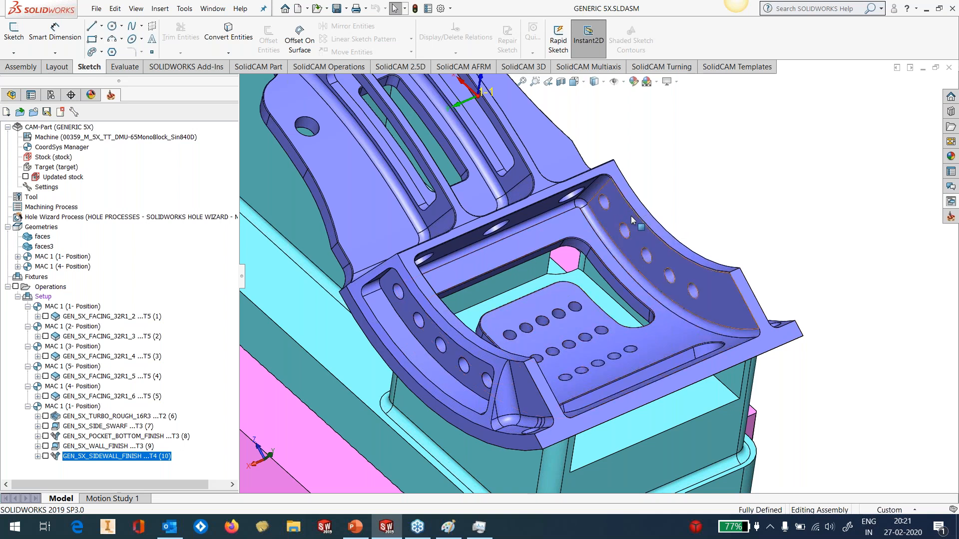
scroll(625, 217, down, 3)
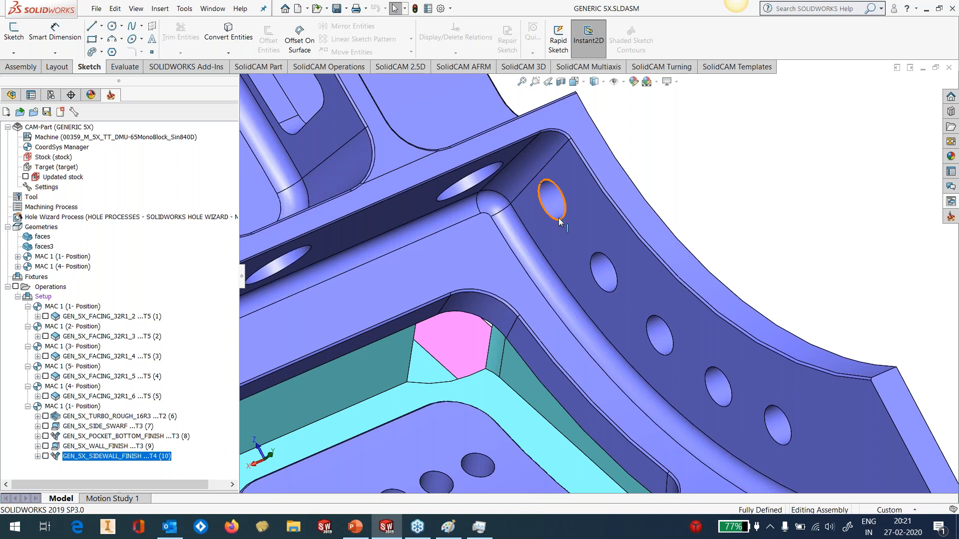
scroll(556, 218, up, 4)
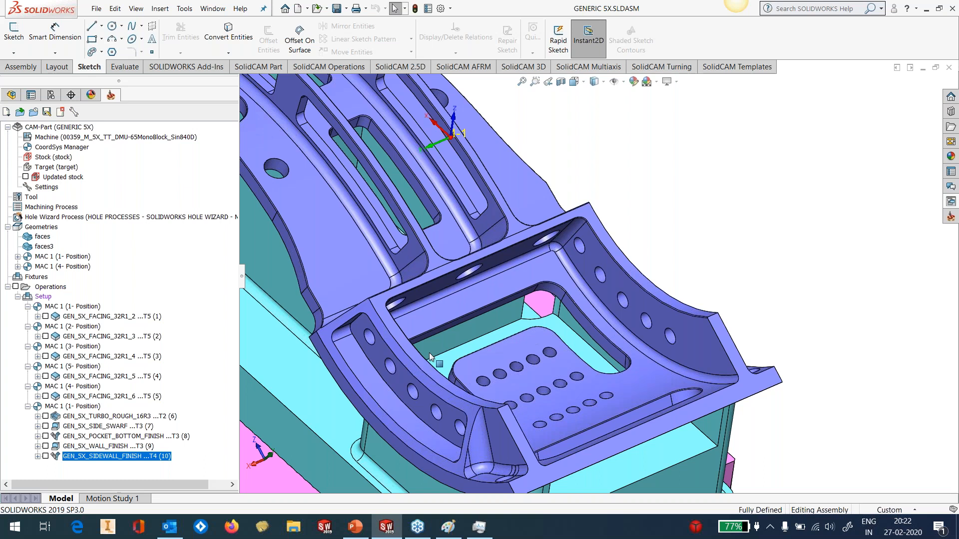
Show the surface bodies Surface-Plane1, Surface-Untrim9 and Surface-Untrim10 of the DesignModel part and inspect them on the pocket walls
click(10, 95)
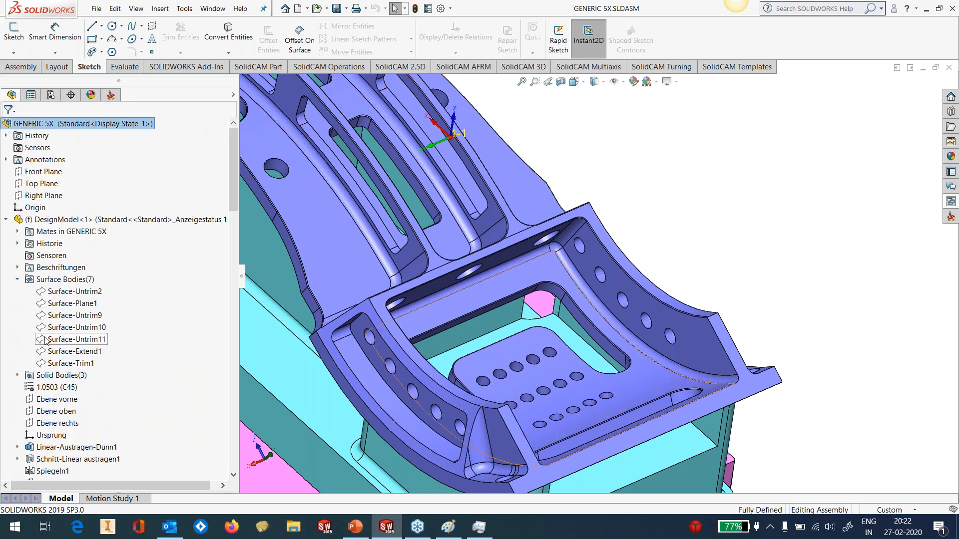
click(92, 302)
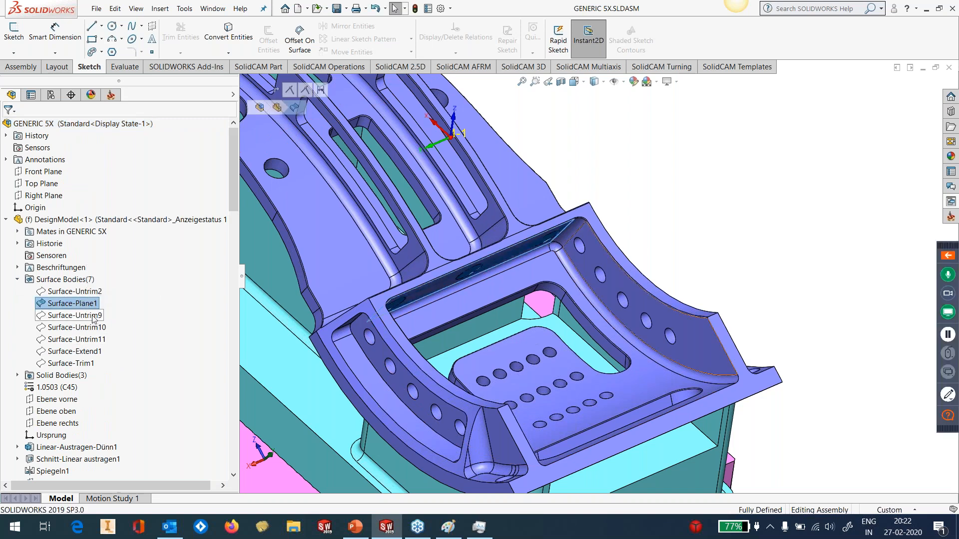
click(93, 316)
click(103, 305)
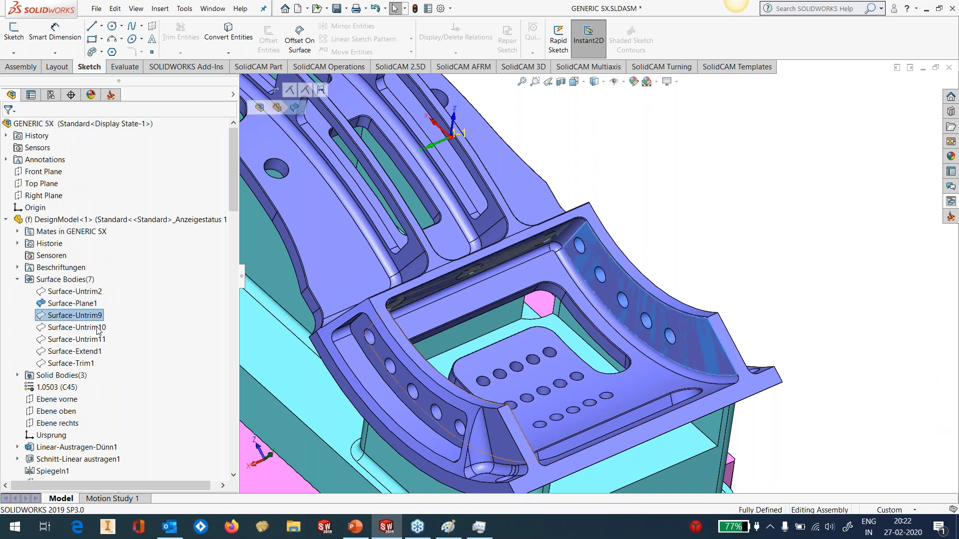
click(98, 326)
click(105, 314)
click(691, 274)
middle_drag(691, 273, 515, 294)
scroll(569, 232, up, 1)
scroll(569, 232, down, 5)
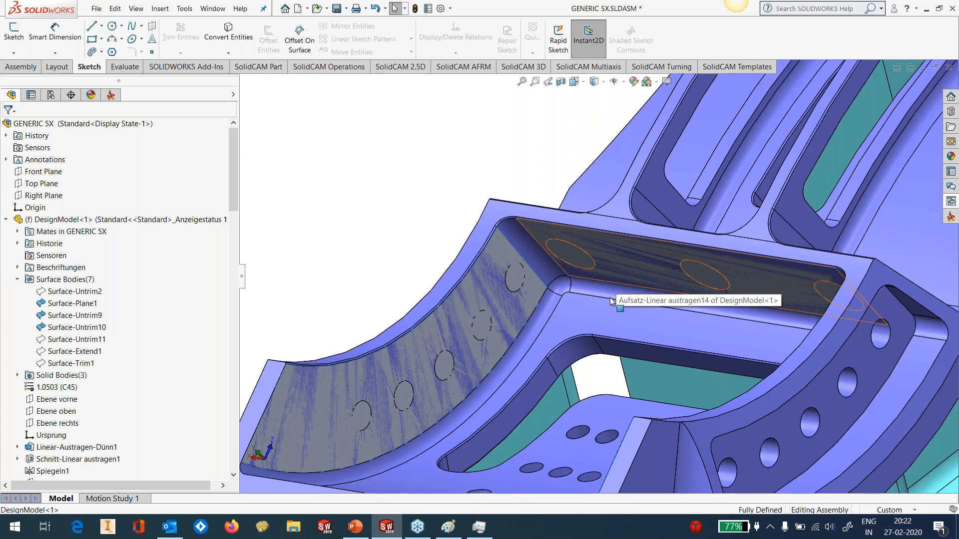
Add an operation from the GEN_5X_INTERNALWALL_OVALFORM template in MAC 1 (1- Position) and open its drive face selection
scroll(610, 299, up, 2)
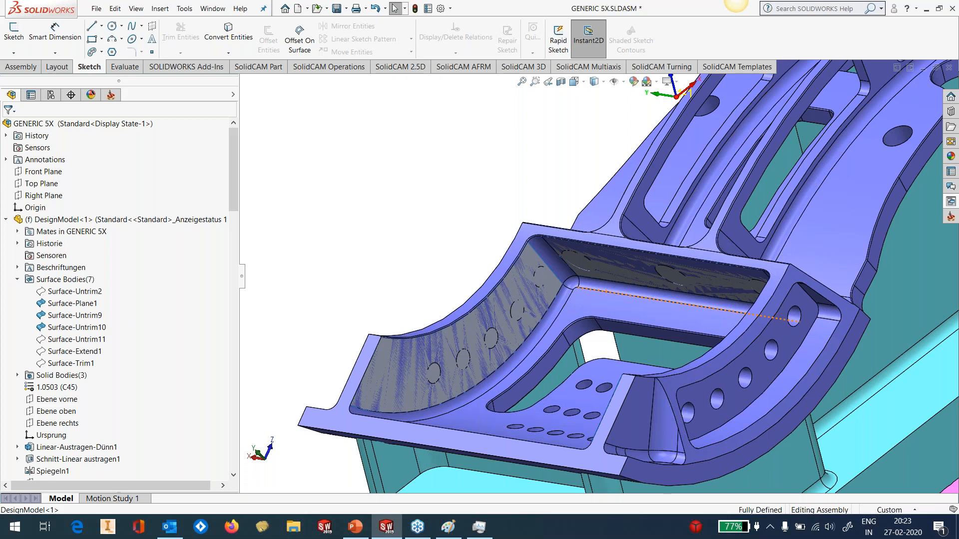
click(110, 94)
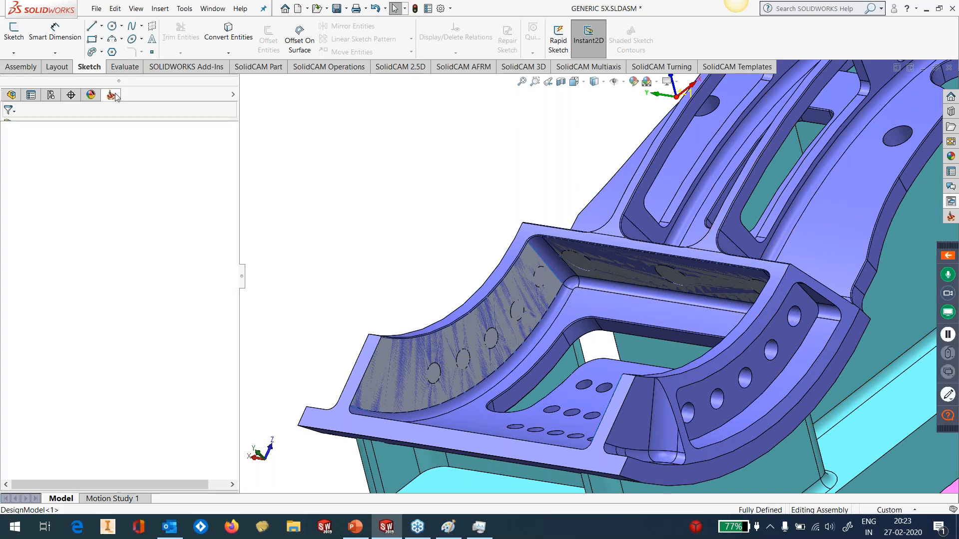
click(951, 202)
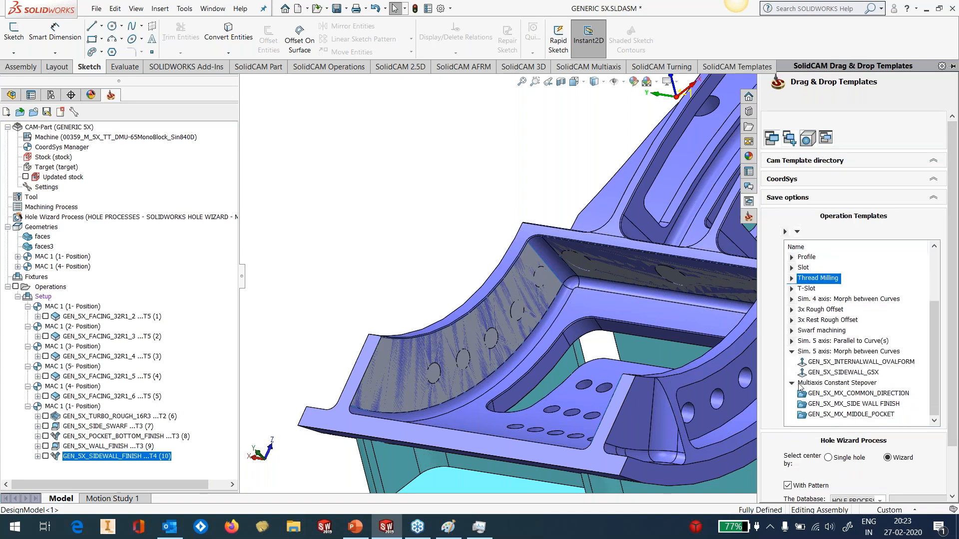
click(867, 363)
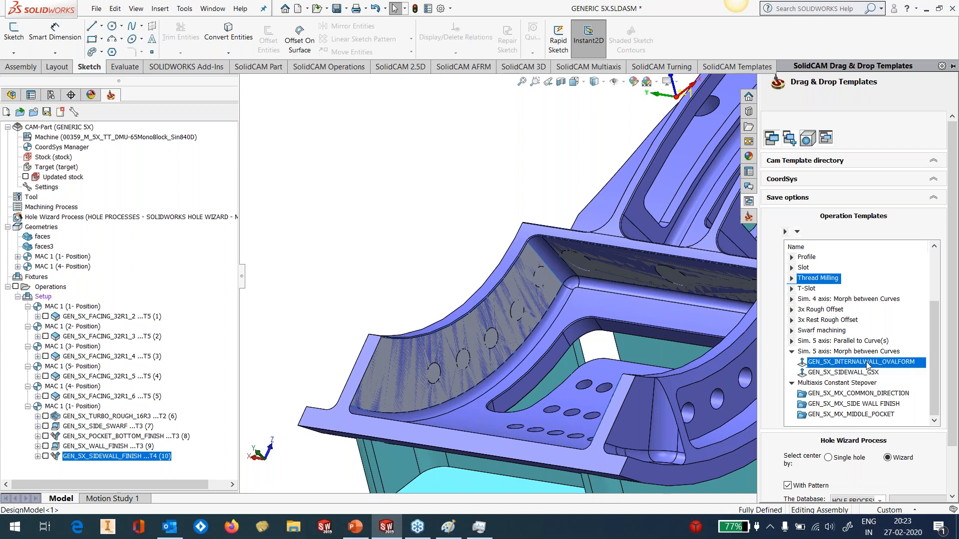
drag(867, 362, 99, 465)
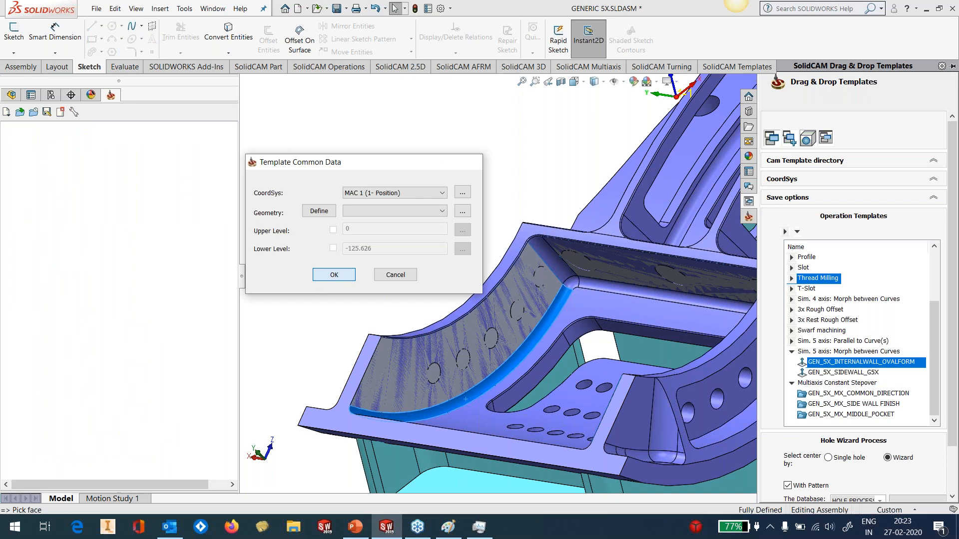
key(Return)
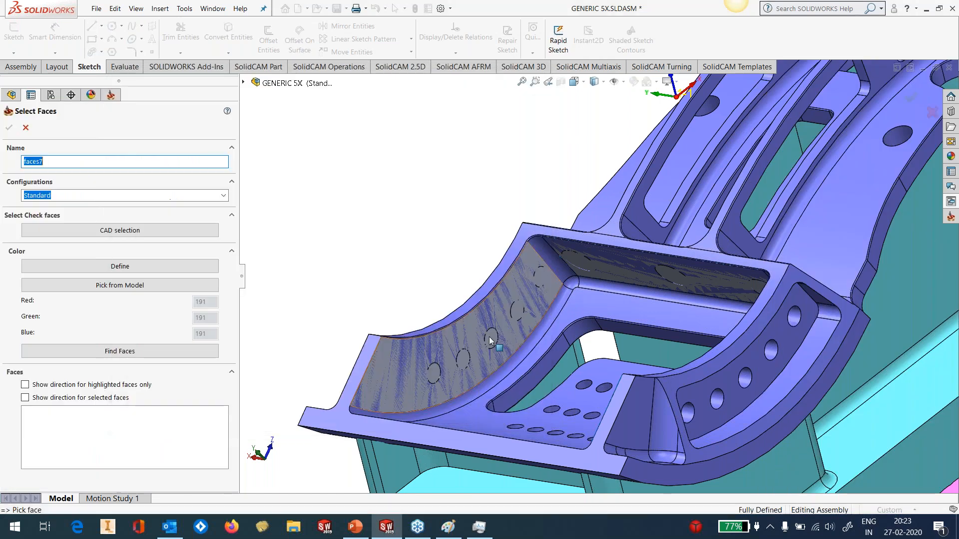
Select the large pocket's two curved walls, back wall and connecting corner fillets, including the hole-covering surfaces, as drive surface faces
click(489, 337)
scroll(534, 283, down, 3)
click(589, 257)
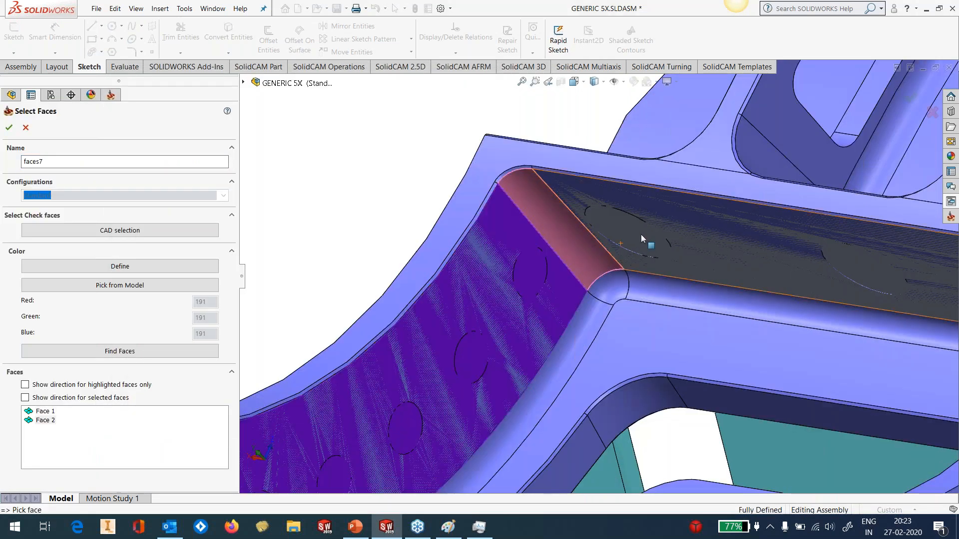
click(640, 235)
scroll(678, 317, up, 6)
middle_drag(679, 316, 789, 279)
scroll(789, 279, down, 6)
click(583, 280)
click(608, 310)
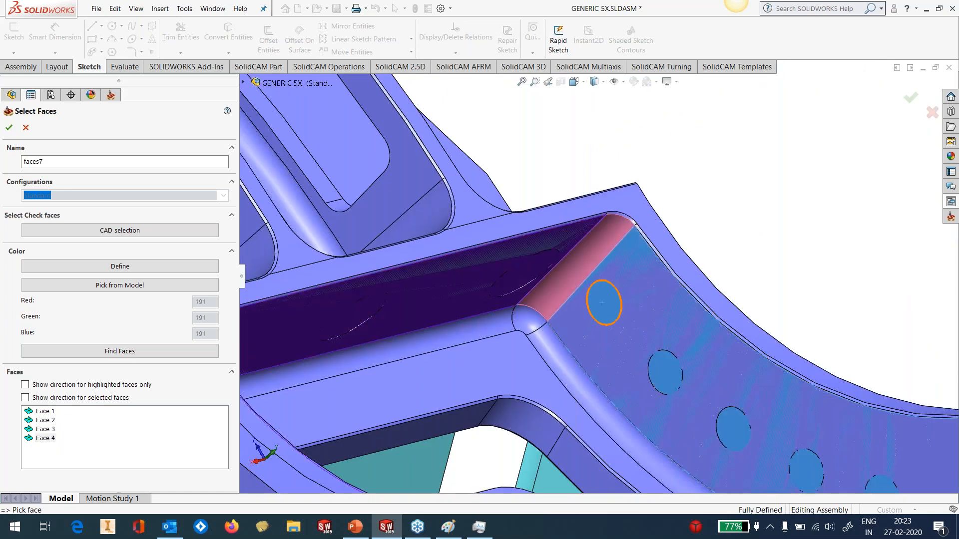
scroll(627, 349, up, 7)
middle_drag(622, 346, 590, 372)
click(11, 129)
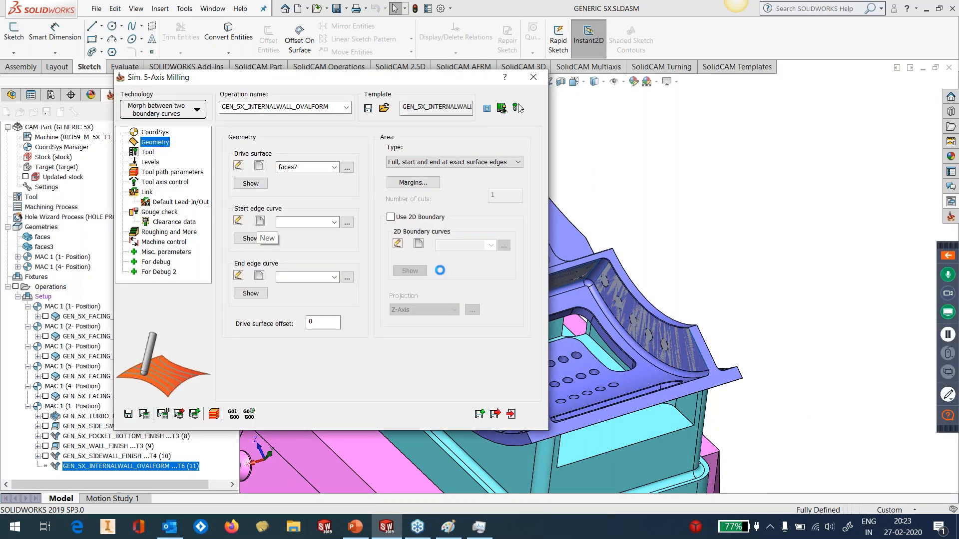
Begin the start edge curve on one curved wall's upper edge, with tangent propagation and constant Z turned off
click(259, 221)
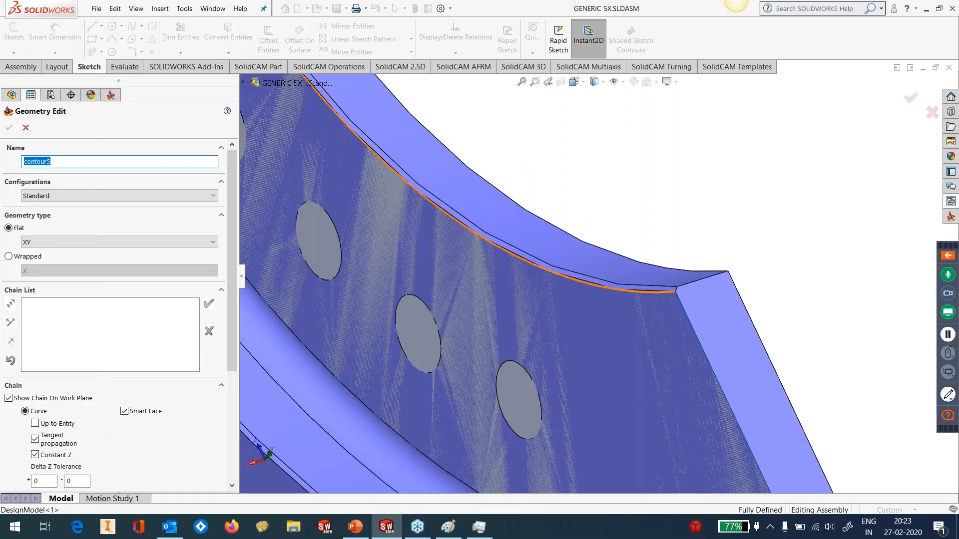
click(663, 292)
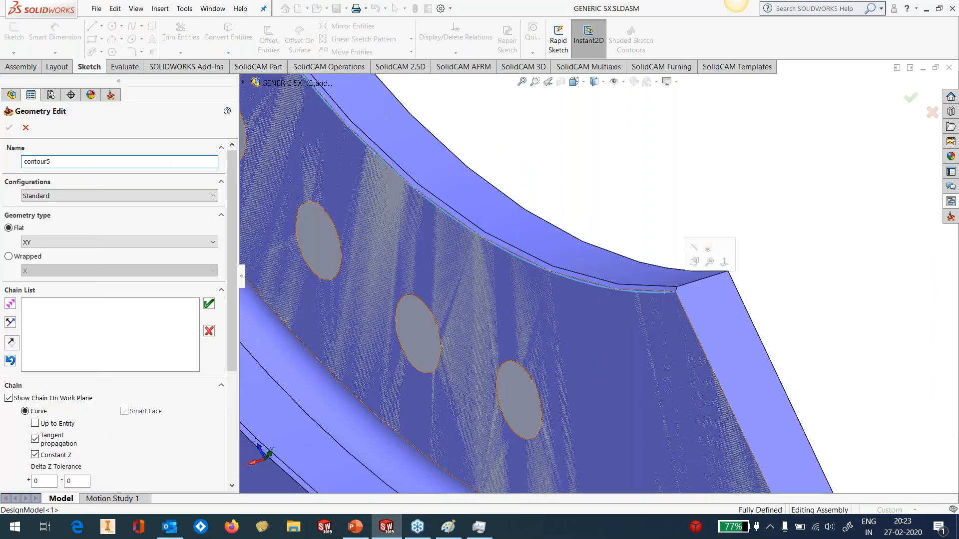
click(362, 195)
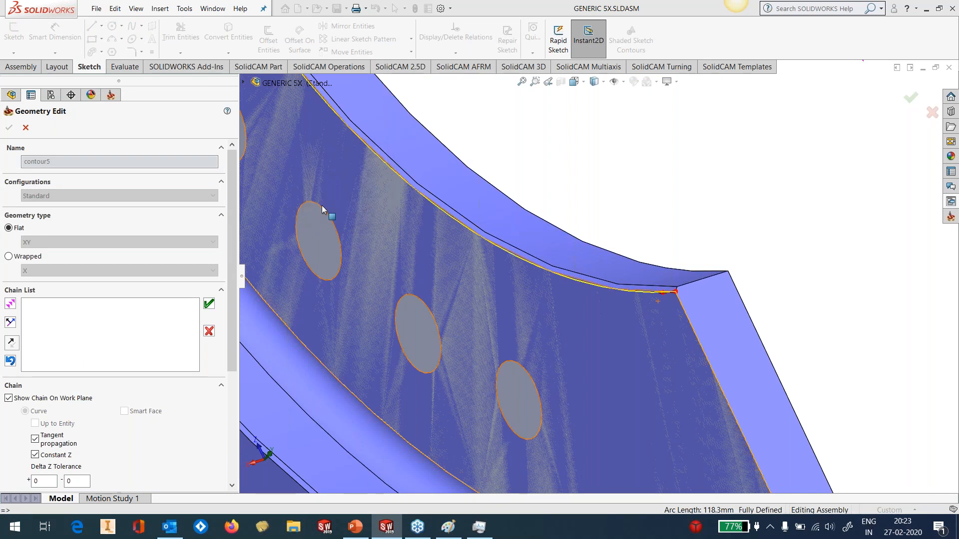
click(10, 360)
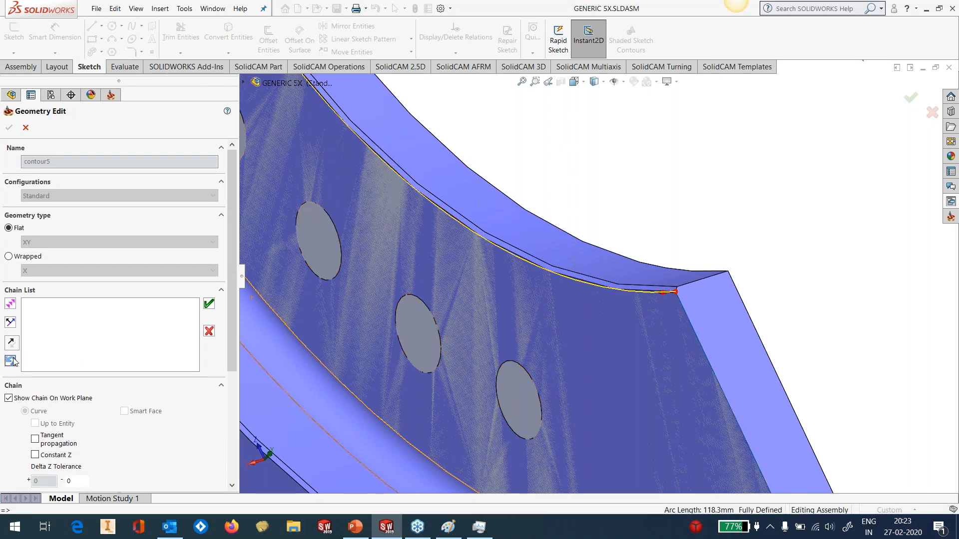
Extend the start edge chain along the adjacent corner fillet's and back wall's upper edges
scroll(447, 319, up, 5)
scroll(456, 303, down, 2)
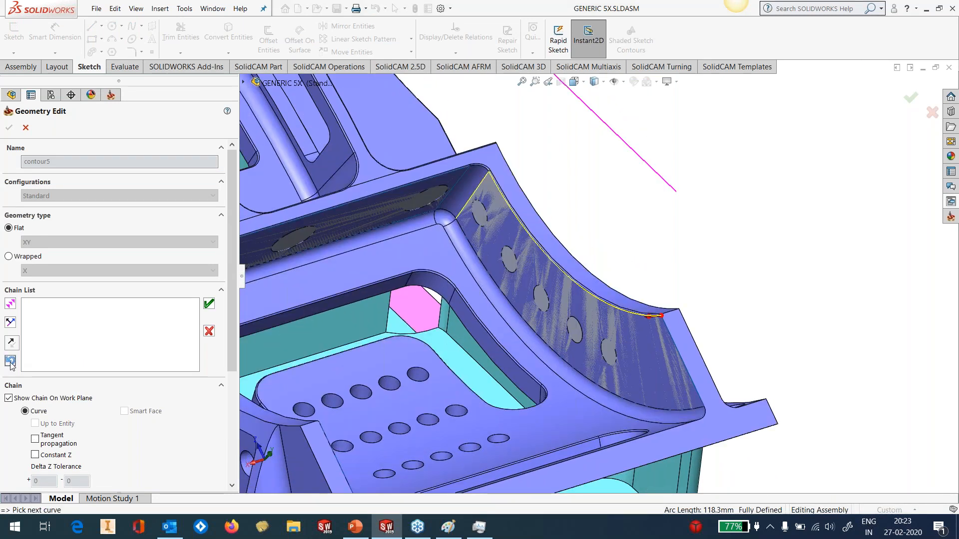
scroll(484, 181, down, 5)
scroll(577, 194, down, 2)
click(614, 187)
click(545, 196)
scroll(546, 196, up, 3)
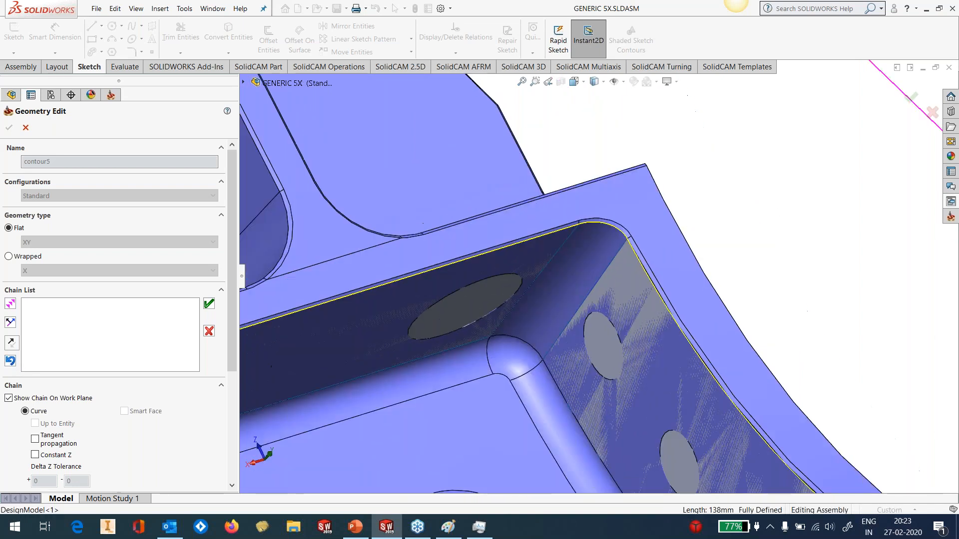
Complete the start edge chain over the far corner and opposite curved wall's upper edge, and accept the geometry
scroll(506, 277, up, 6)
middle_drag(506, 277, 391, 337)
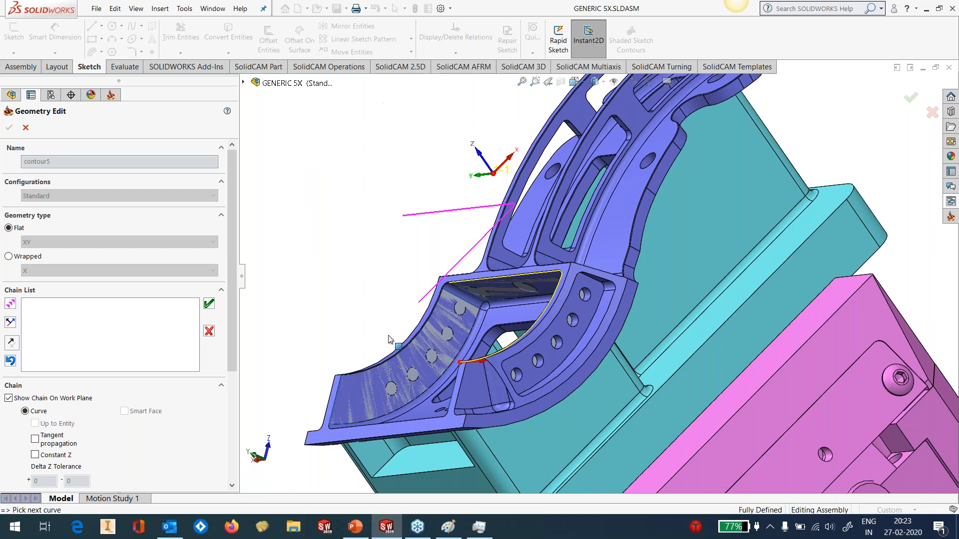
scroll(439, 287, down, 6)
click(555, 260)
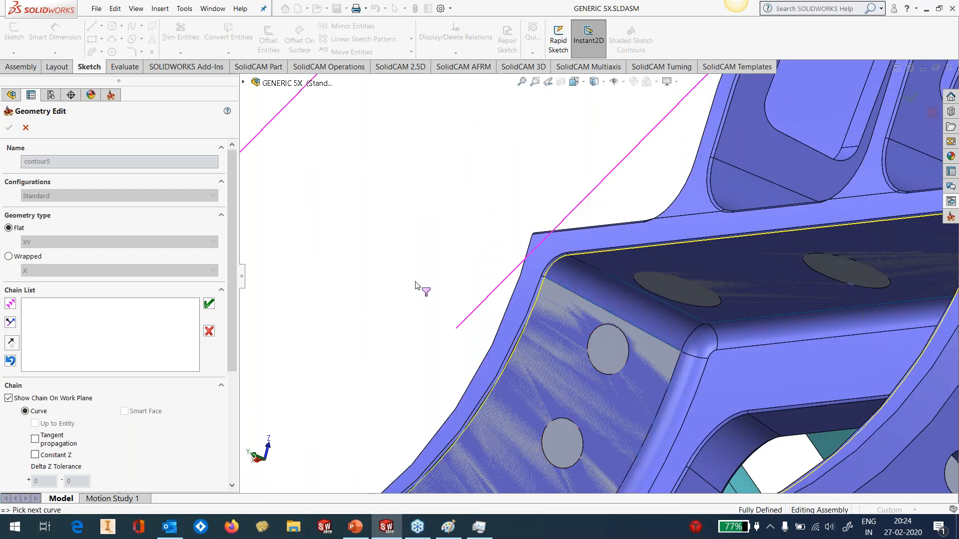
scroll(416, 282, up, 1)
scroll(416, 286, up, 8)
middle_drag(518, 331, 387, 326)
click(209, 304)
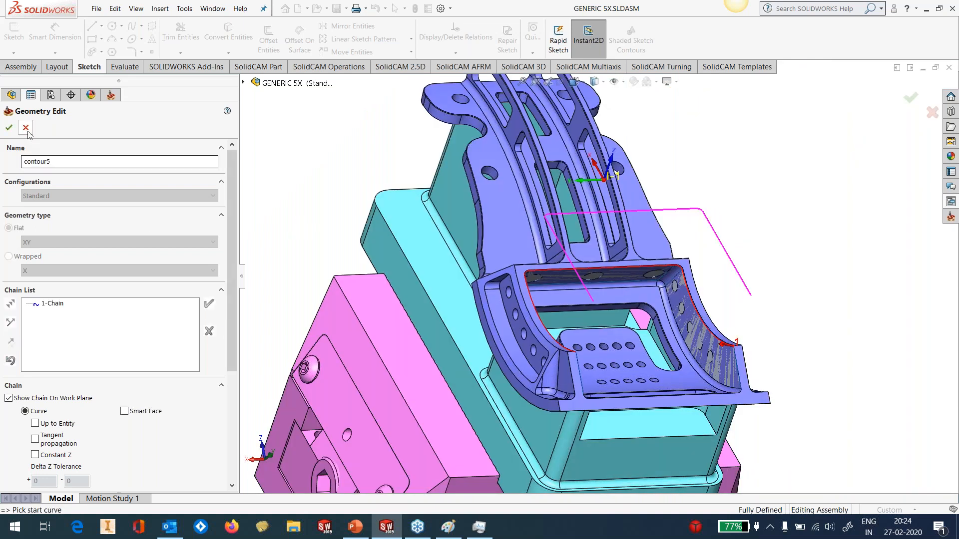
click(10, 128)
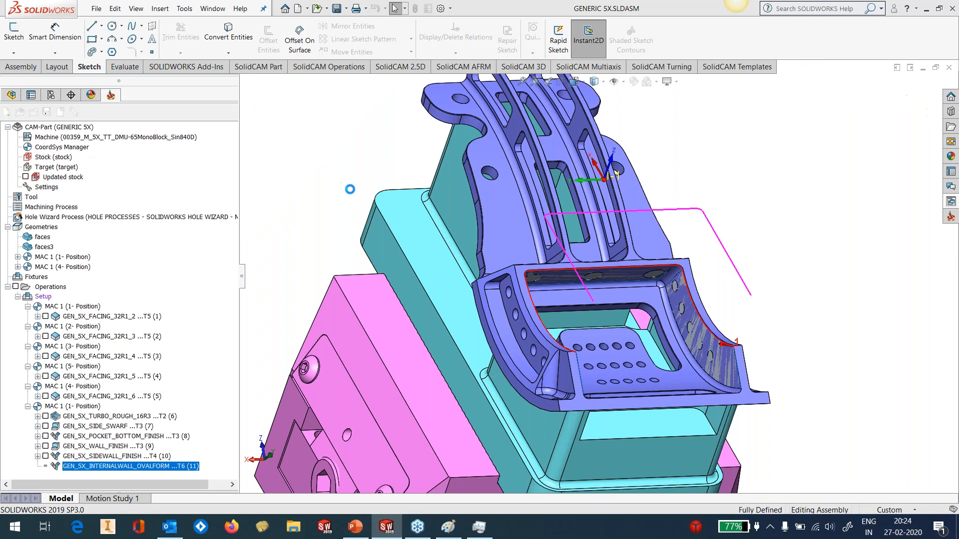
Begin the end edge curve on one curved wall's lower edge, with tangent propagation and constant Z turned off
click(259, 277)
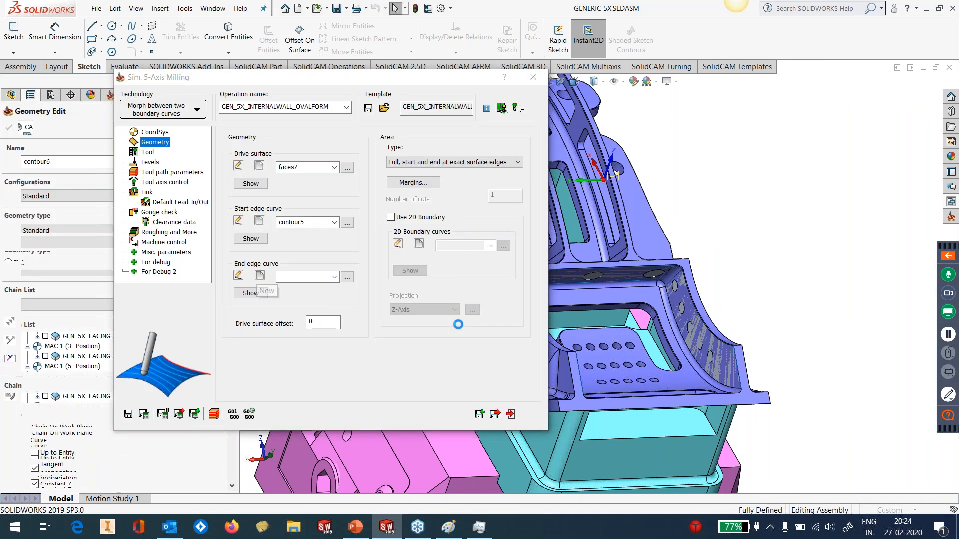
middle_drag(545, 314, 594, 343)
scroll(739, 359, down, 5)
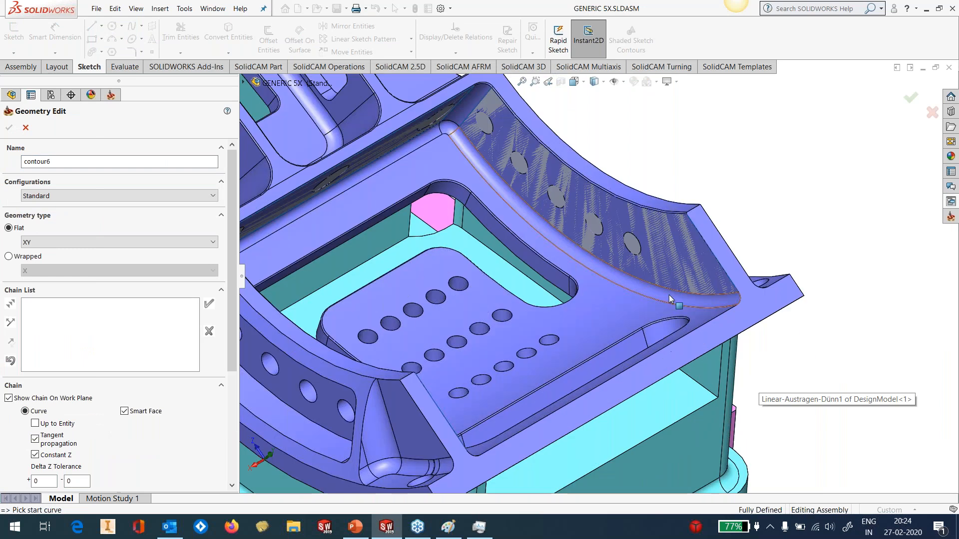
click(738, 293)
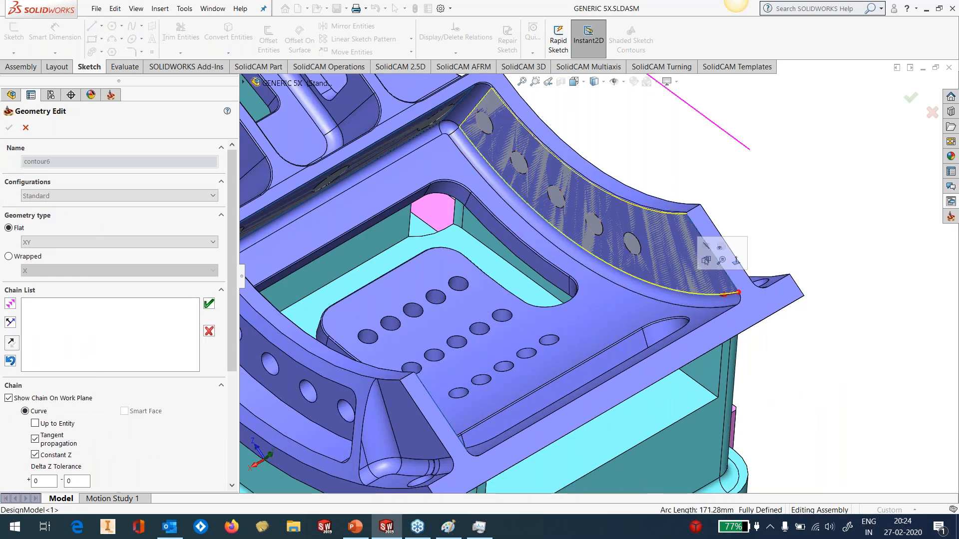
click(11, 361)
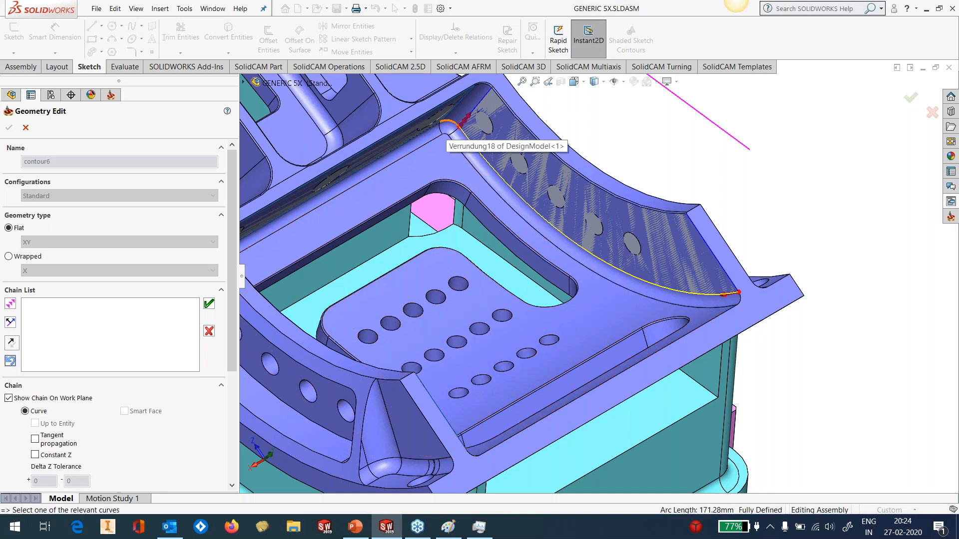
Extend the end edge chain along the adjacent corner fillet's and back wall's lower edges
click(451, 121)
scroll(451, 130, up, 3)
middle_drag(451, 130, 389, 150)
scroll(389, 150, down, 3)
click(468, 188)
scroll(580, 310, up, 5)
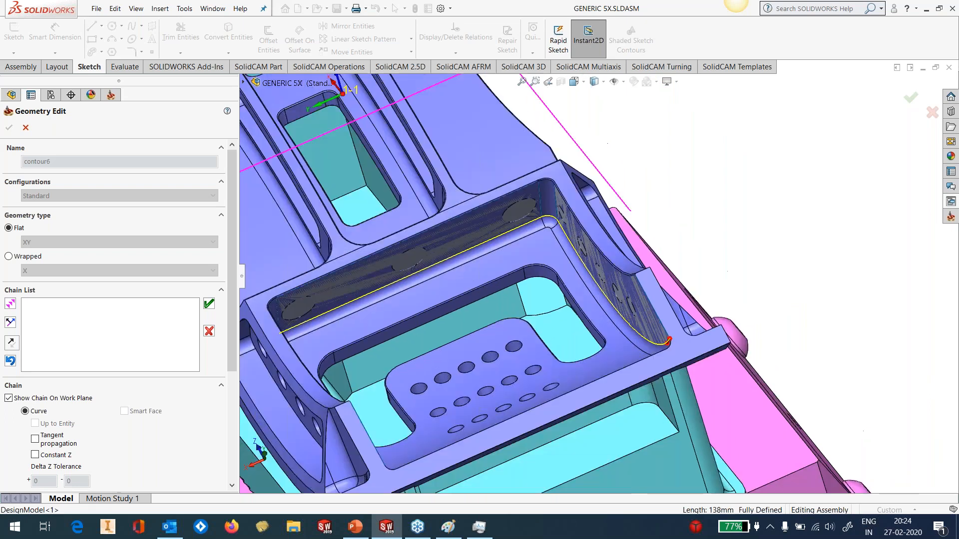
Complete the end edge chain around the far corner and opposite curved wall's lower edge, and accept the geometry
scroll(524, 291, down, 10)
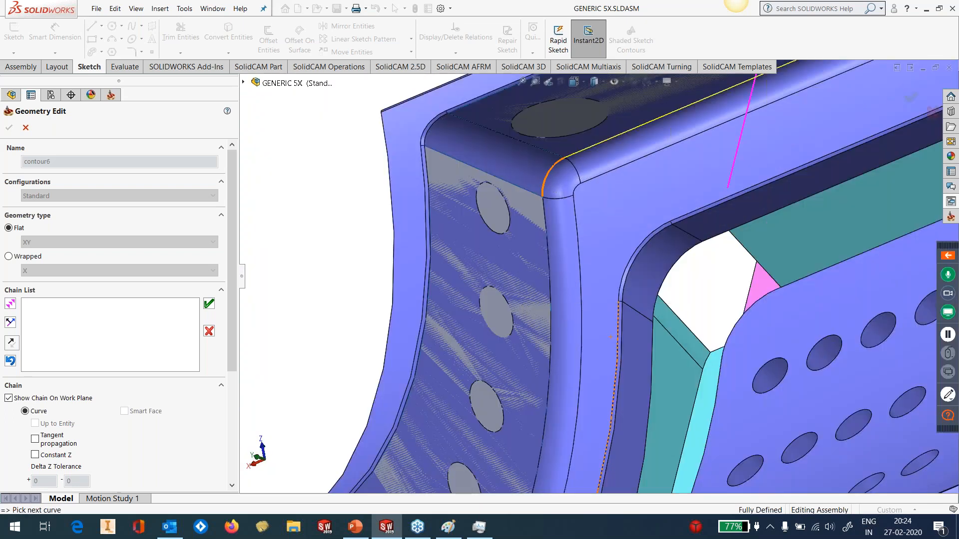
click(546, 220)
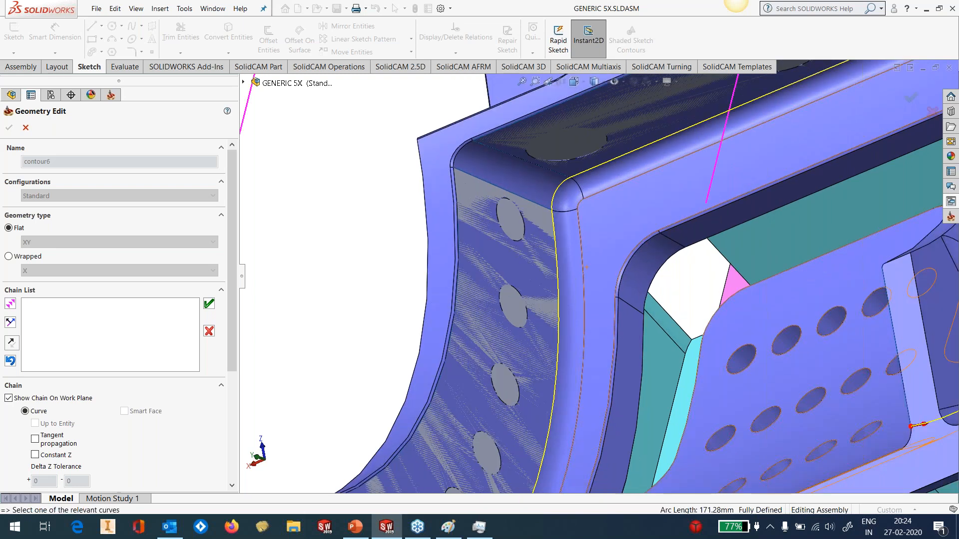
click(209, 303)
click(9, 127)
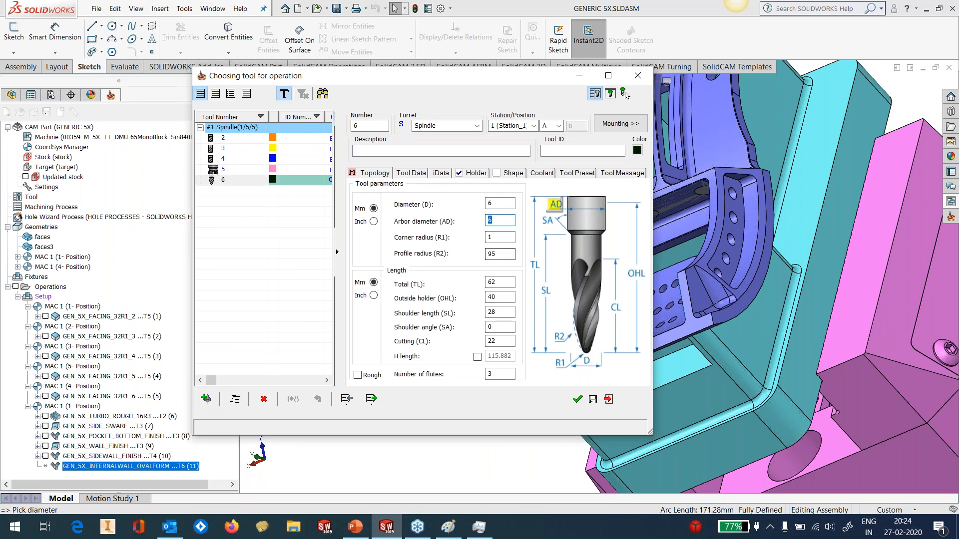
Check the barrel tool's profile radius, accept the tool, and review the line parameter in the tool axis control
click(502, 253)
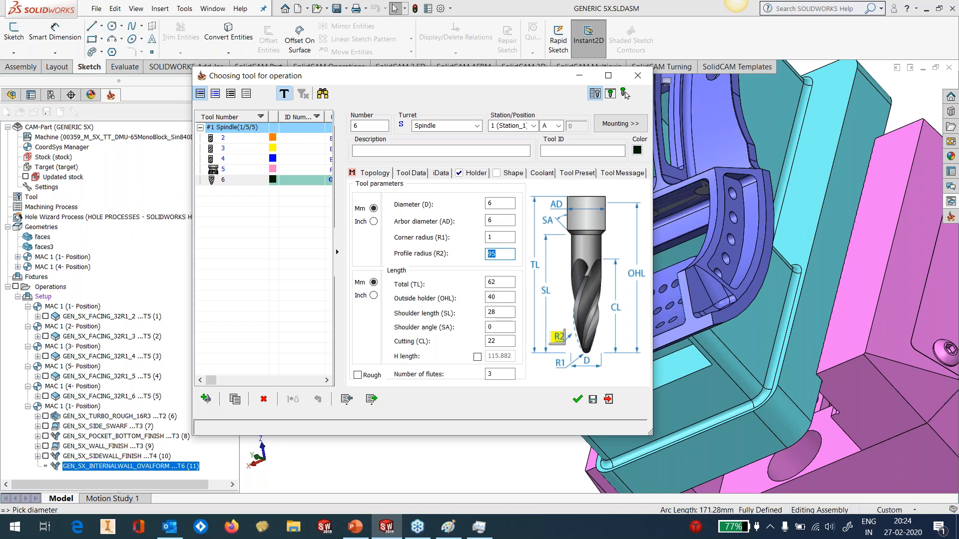
click(578, 402)
drag(357, 80, 469, 108)
click(288, 212)
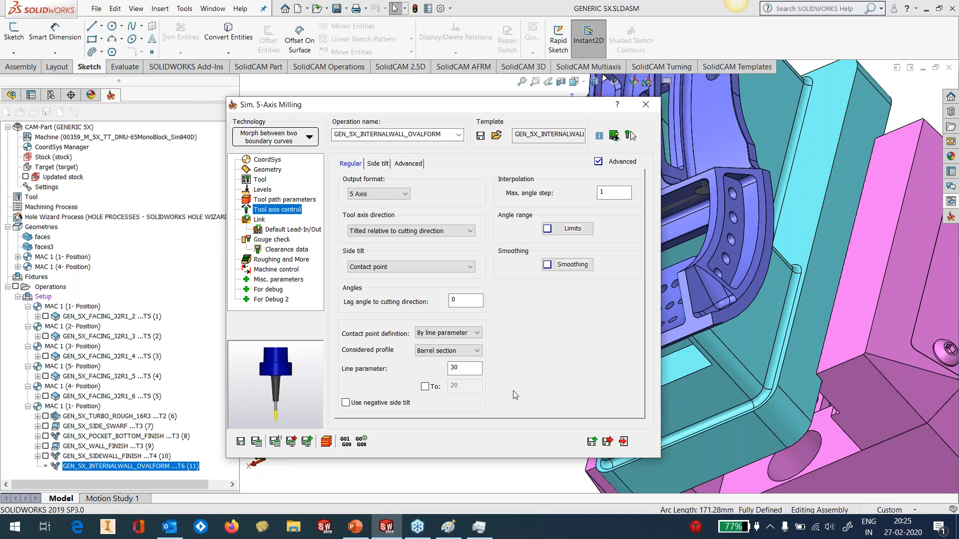
double_click(464, 372)
Switch to Paint and start a new blank drawing, discarding the existing sketch
click(476, 532)
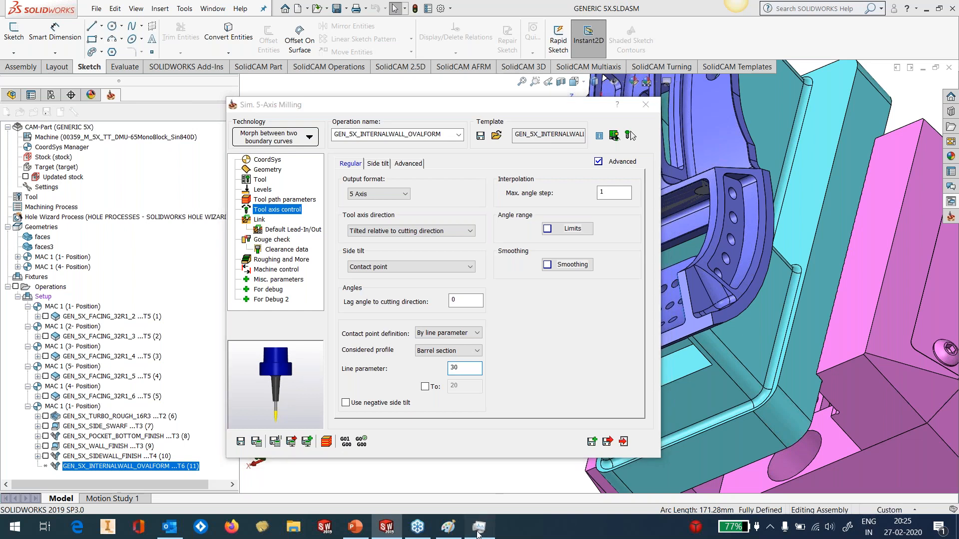
click(476, 533)
click(451, 533)
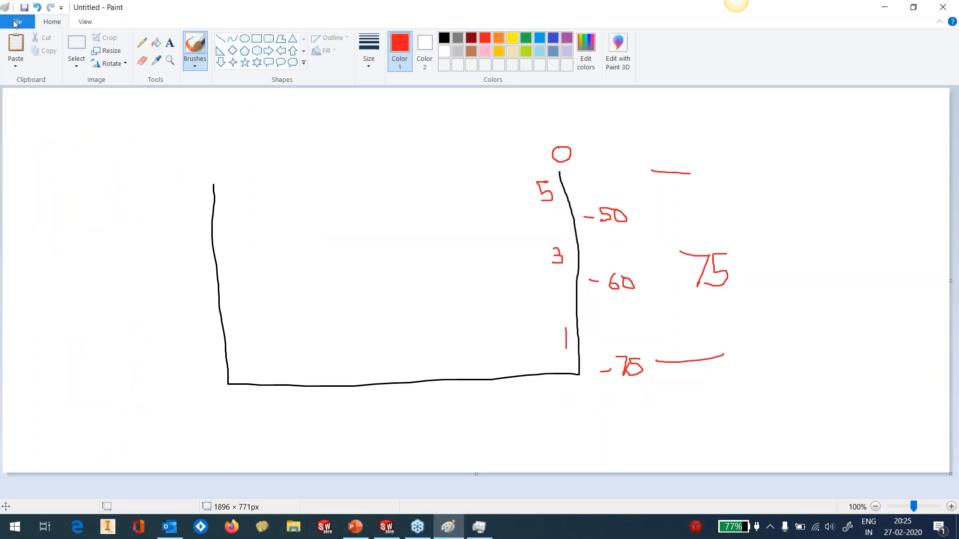
click(17, 21)
click(31, 51)
click(492, 264)
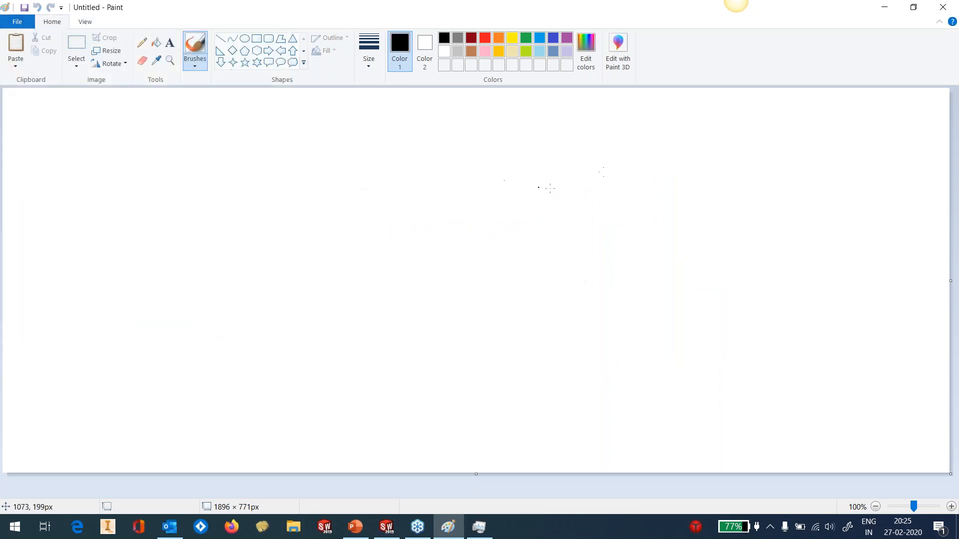
Draw a curved barrel profile in black, mark its lower end 0, and point an arrow labelled 95 at it, rechecking the line parameter in SolidCAM
mouse_move(576, 148)
mouse_down()
mouse_move(533, 280)
mouse_move(472, 360)
mouse_up()
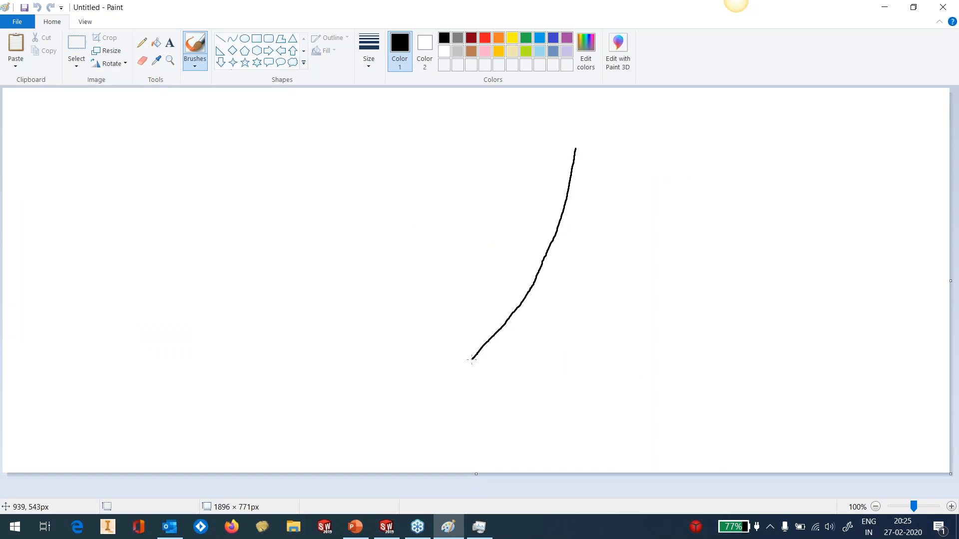
click(377, 532)
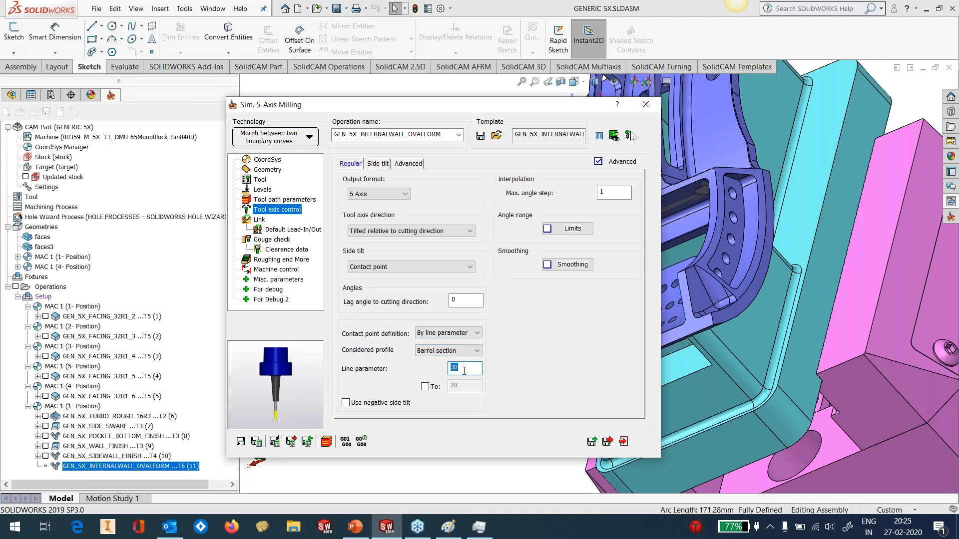
click(385, 531)
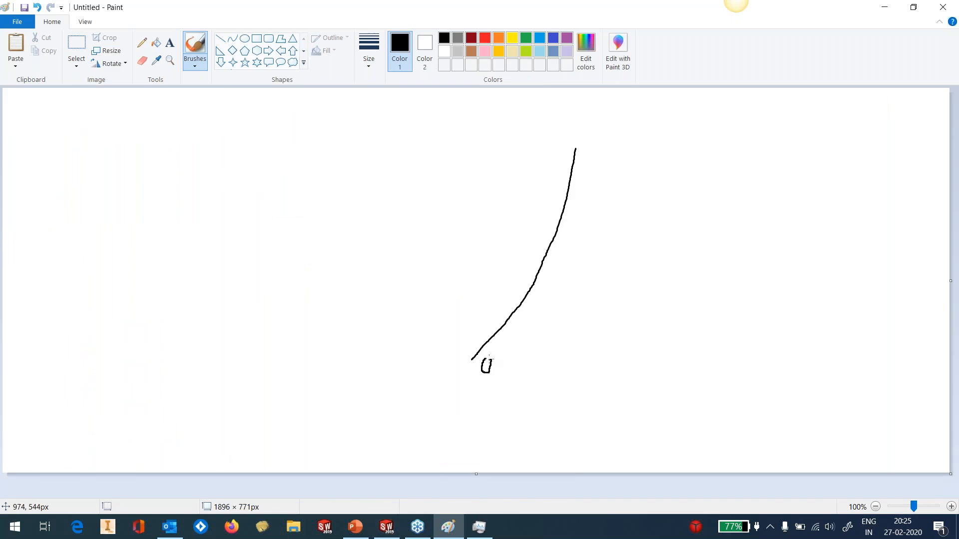
mouse_move(489, 208)
mouse_down()
mouse_move(539, 256)
mouse_move(533, 229)
mouse_up()
mouse_move(429, 182)
mouse_down()
mouse_move(418, 186)
mouse_move(434, 206)
mouse_move(441, 187)
mouse_up()
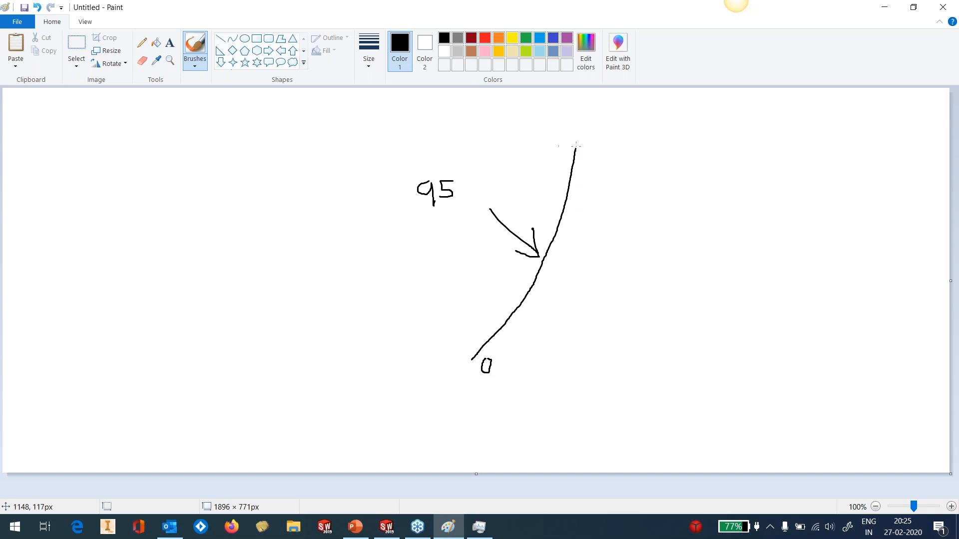
Mark the profile's upper end 100, add ticks labelled 30, 80 and 15 along the curve, and circle the 30
drag(566, 146, 628, 138)
drag(526, 290, 532, 293)
mouse_move(541, 289)
mouse_down()
mouse_move(551, 299)
mouse_move(540, 303)
mouse_move(564, 301)
mouse_move(566, 289)
mouse_up()
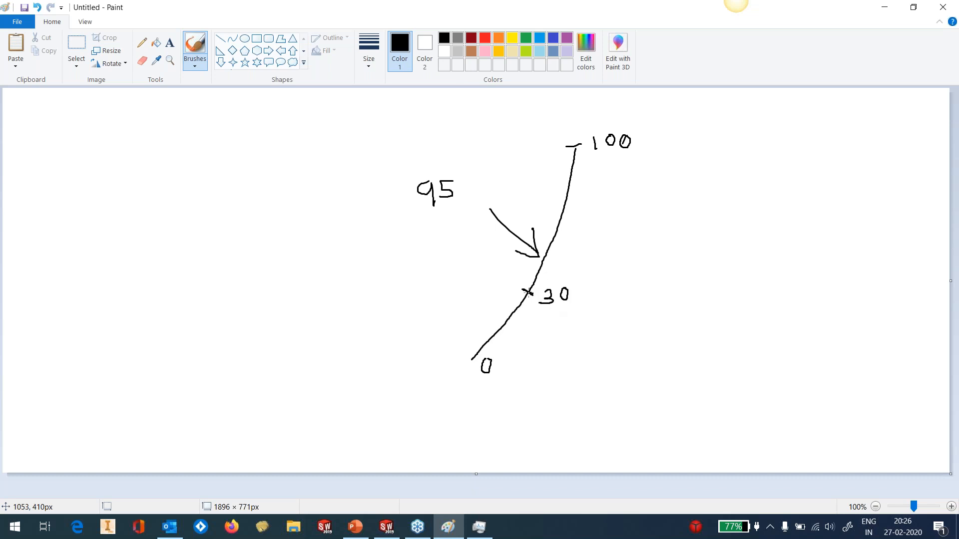
mouse_move(590, 278)
mouse_down()
mouse_move(558, 271)
mouse_move(539, 297)
mouse_move(553, 317)
mouse_move(585, 304)
mouse_move(588, 282)
mouse_up()
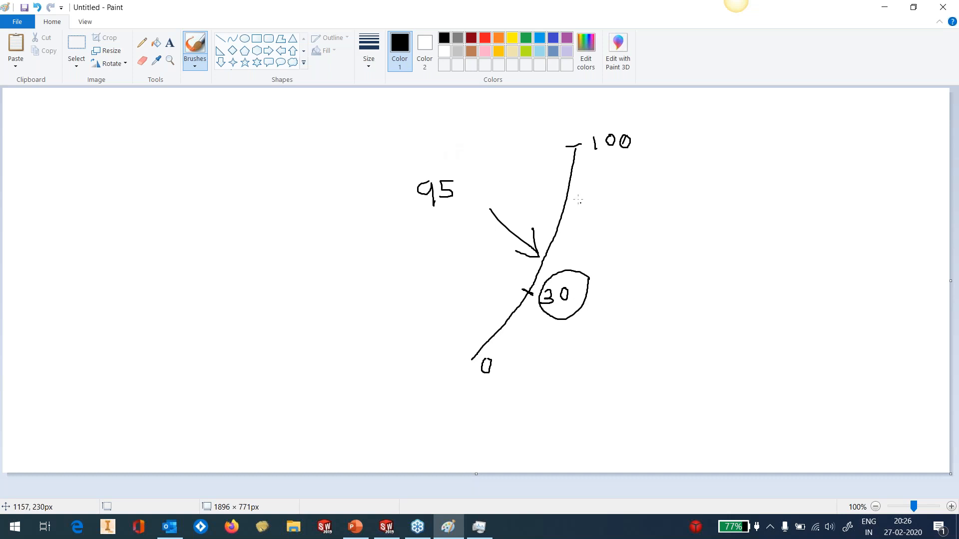
mouse_move(561, 176)
mouse_down()
mouse_move(611, 178)
mouse_move(602, 170)
mouse_move(618, 180)
mouse_move(626, 169)
mouse_up()
mouse_move(479, 334)
mouse_down()
mouse_move(521, 353)
mouse_move(506, 354)
mouse_up()
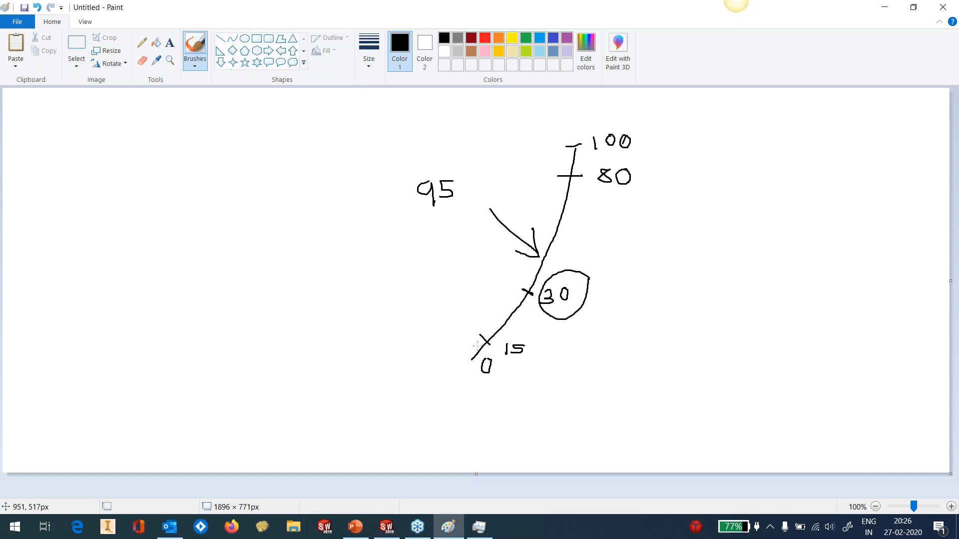
Return to SOLIDWORKS and review the first gouge check's tilt tool strategy and its advanced options for automatic tilting
click(887, 7)
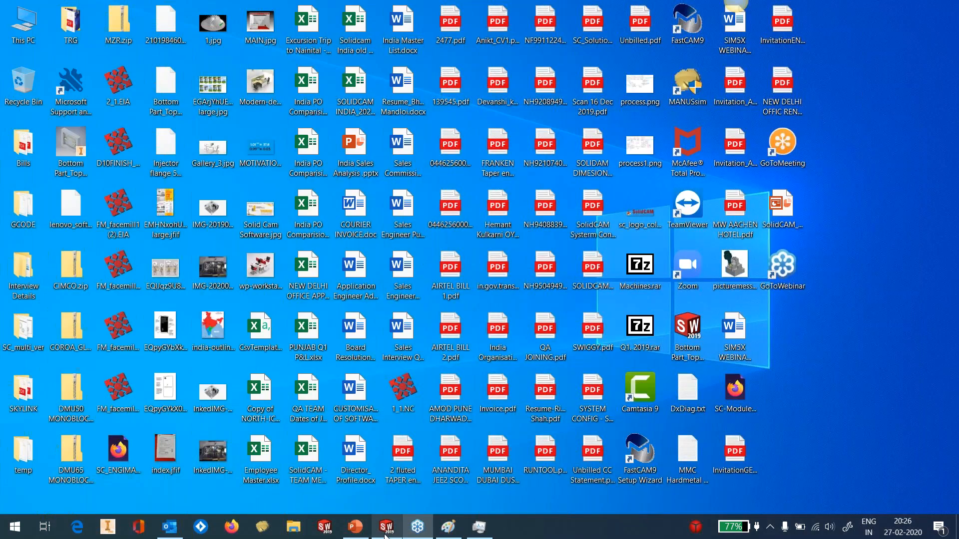
click(386, 529)
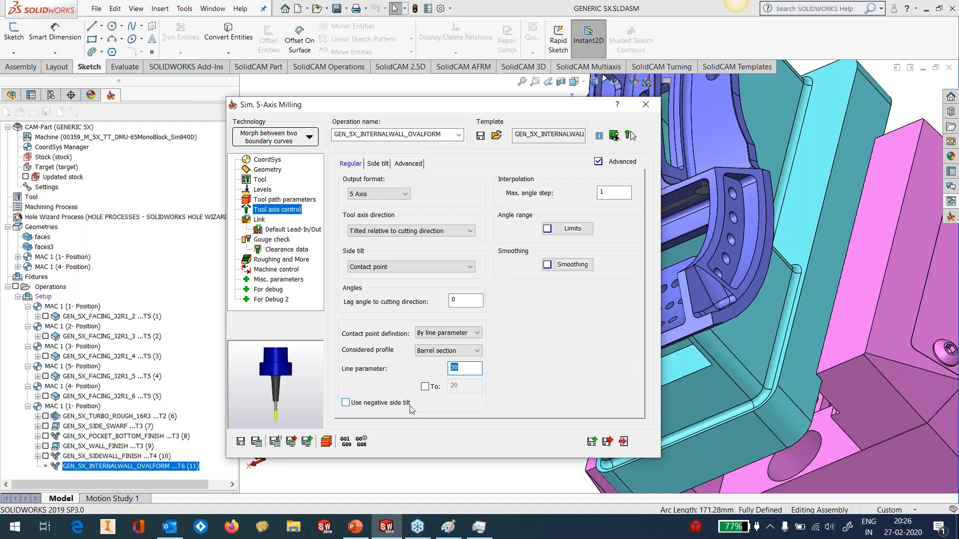
click(258, 239)
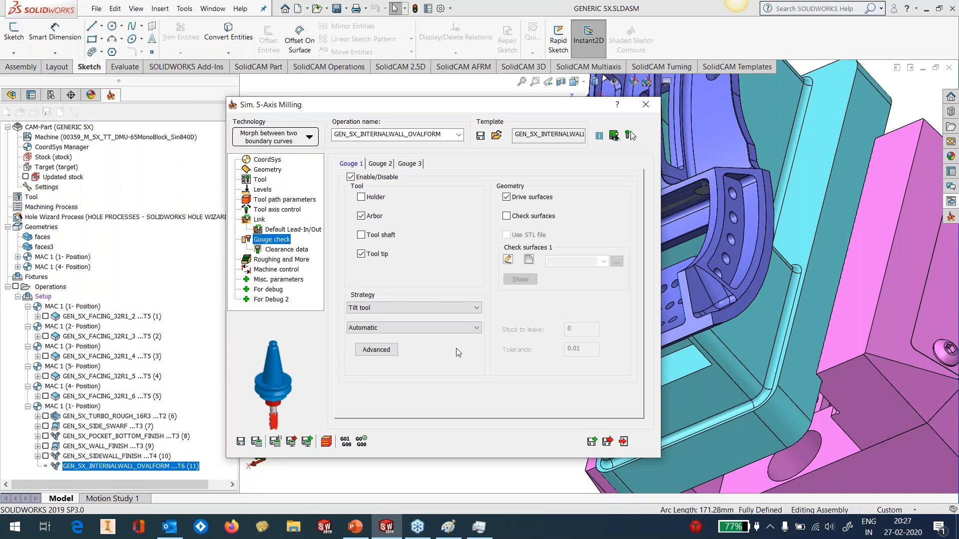
click(383, 353)
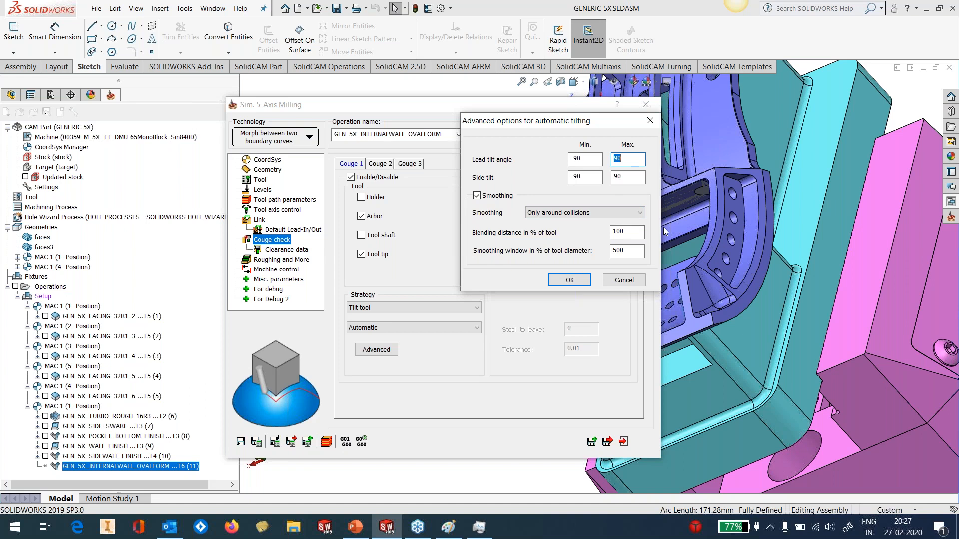
click(578, 281)
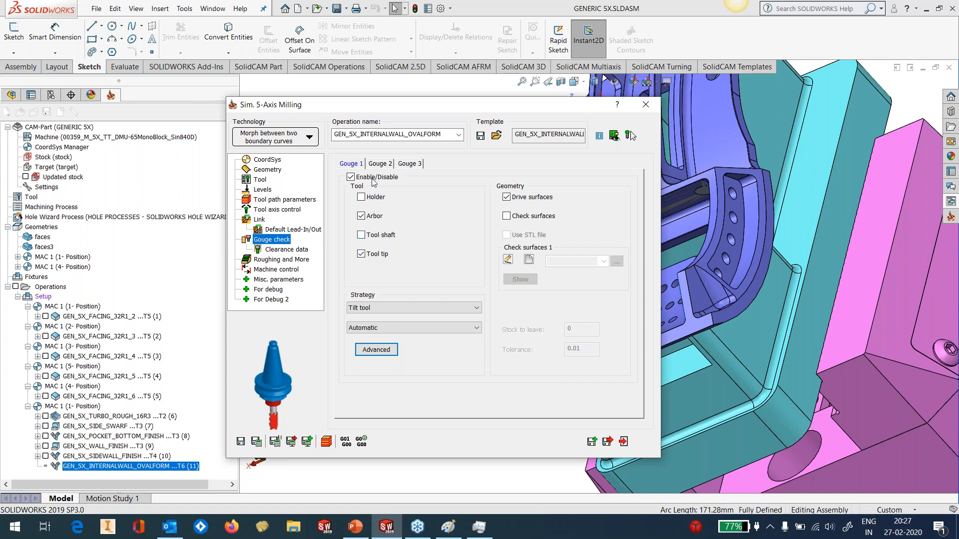
For the second gouge check, pick the curved wall's lower fillet, its corner blend, the back wall's lower fillet and the pocket floor as check faces
click(381, 163)
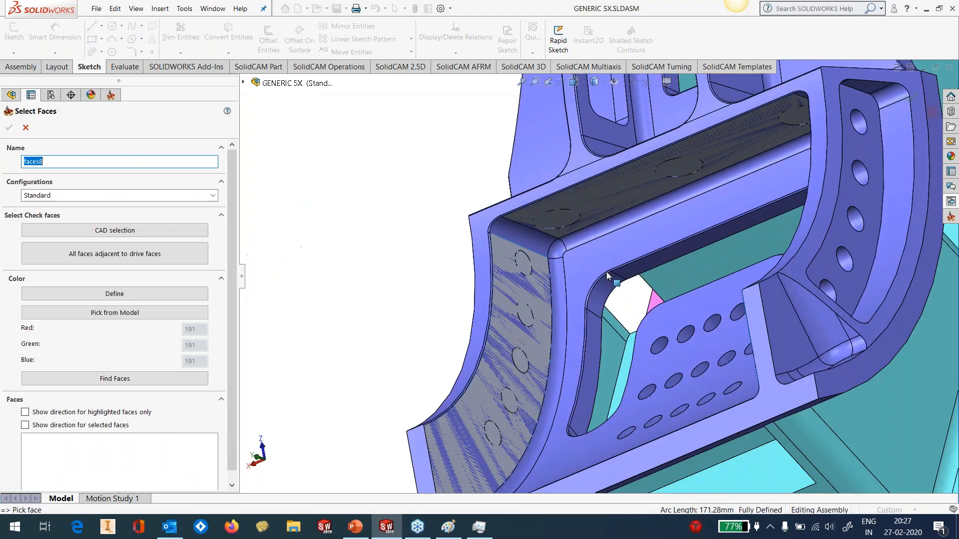
click(557, 345)
click(556, 254)
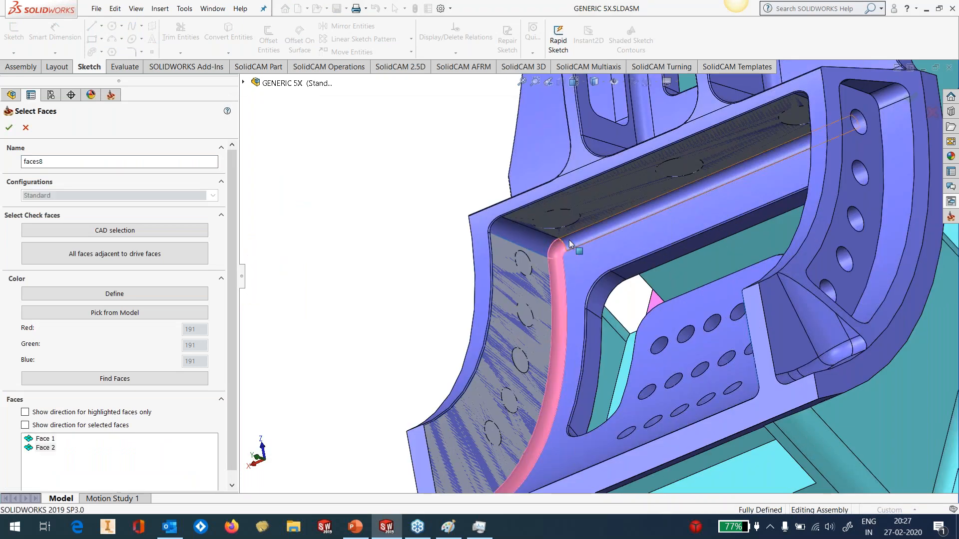
click(568, 240)
click(578, 250)
Add the opposite corner blend and curved wall's lower fillet to the check faces, and accept the selection
middle_drag(638, 254, 828, 253)
scroll(828, 253, up, 3)
scroll(715, 207, down, 4)
click(694, 179)
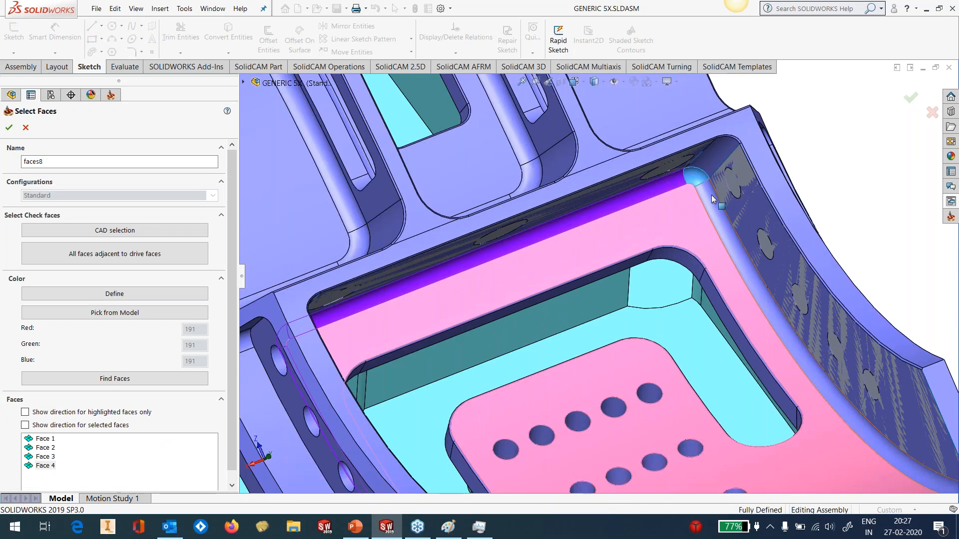
click(712, 203)
scroll(697, 248, up, 5)
click(6, 133)
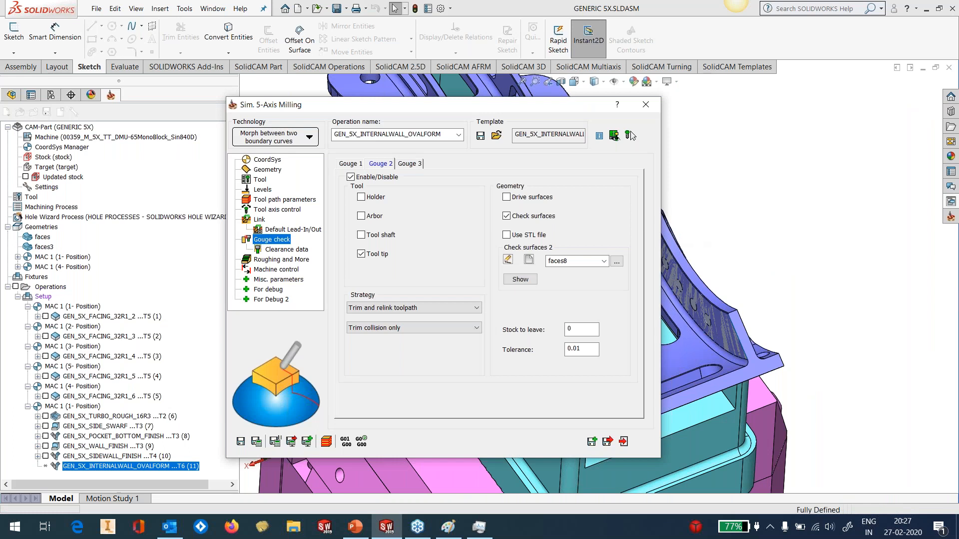
Save and calculate the internal wall operation, and hide the surface bodies Surface-Plane1, Surface-Untrim9 and Surface-Untrim10
click(257, 441)
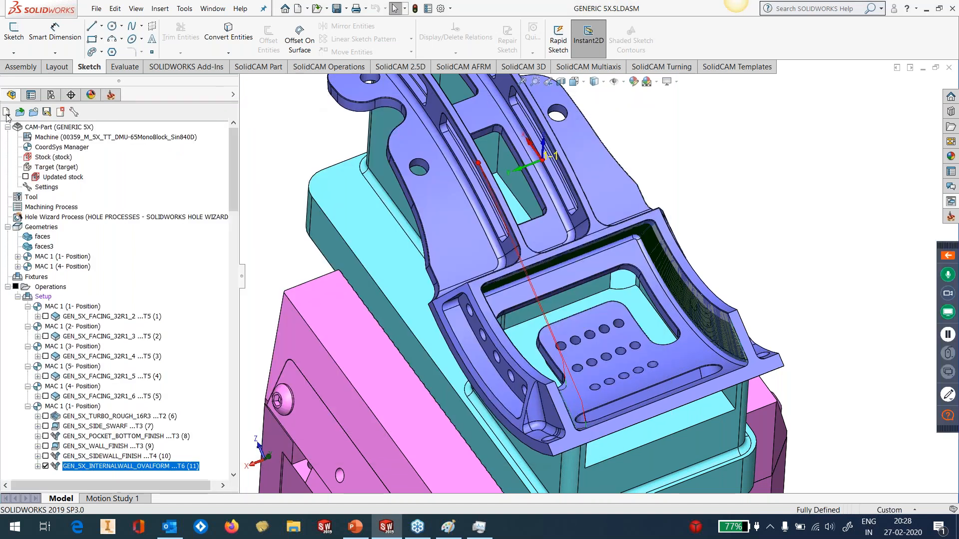
click(11, 95)
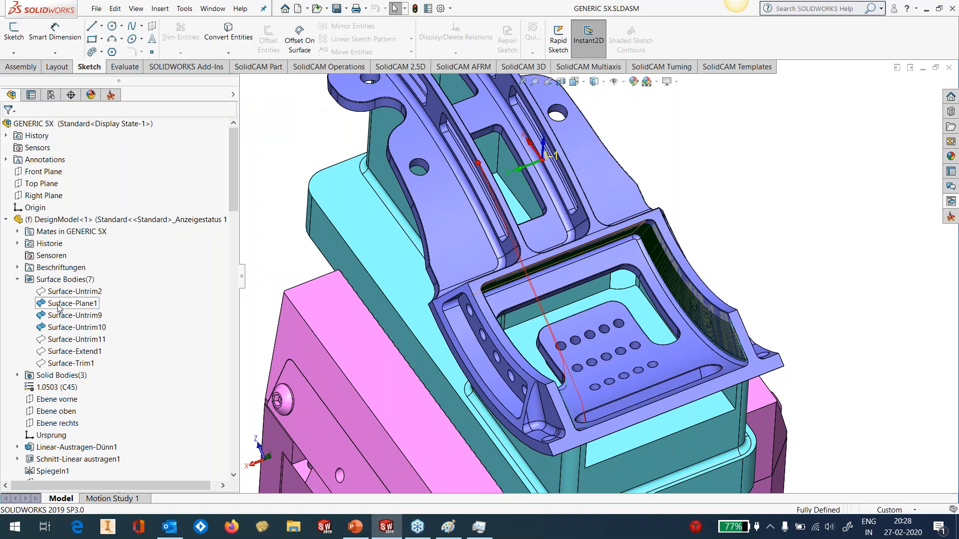
click(59, 305)
click(69, 318)
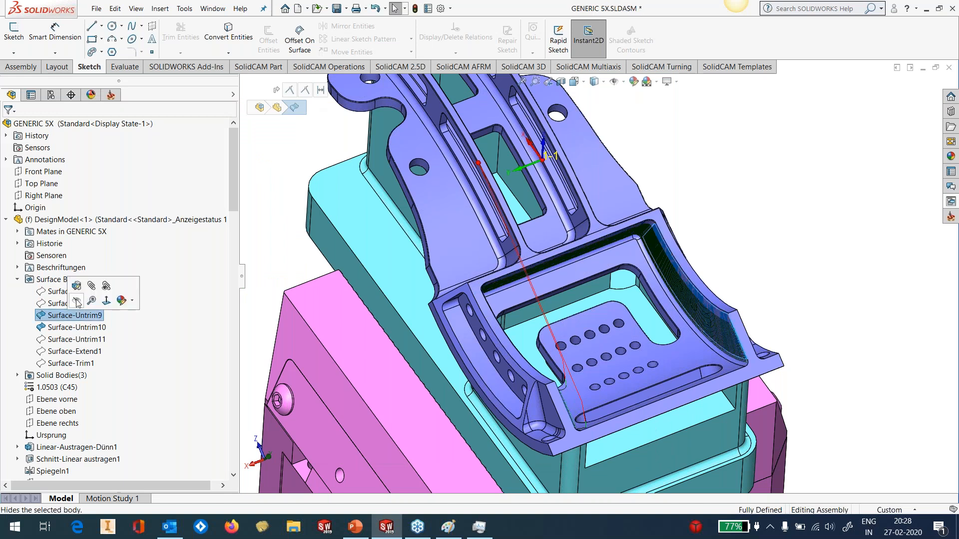
click(79, 302)
click(75, 332)
click(84, 316)
click(268, 240)
Examine the calculated toolpath passes along the pocket's curved walls, back wall and corner fillets from several sides
middle_drag(671, 340, 545, 329)
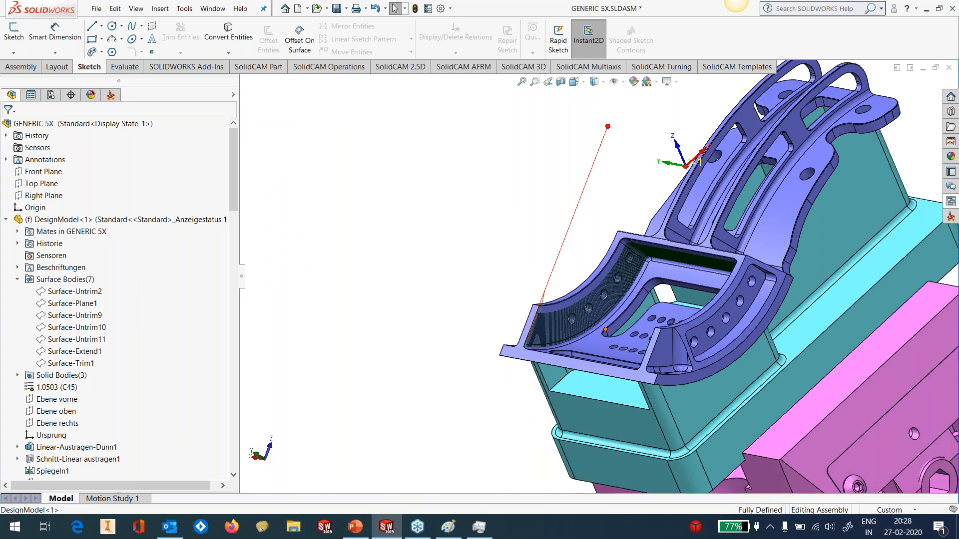
scroll(468, 304, down, 6)
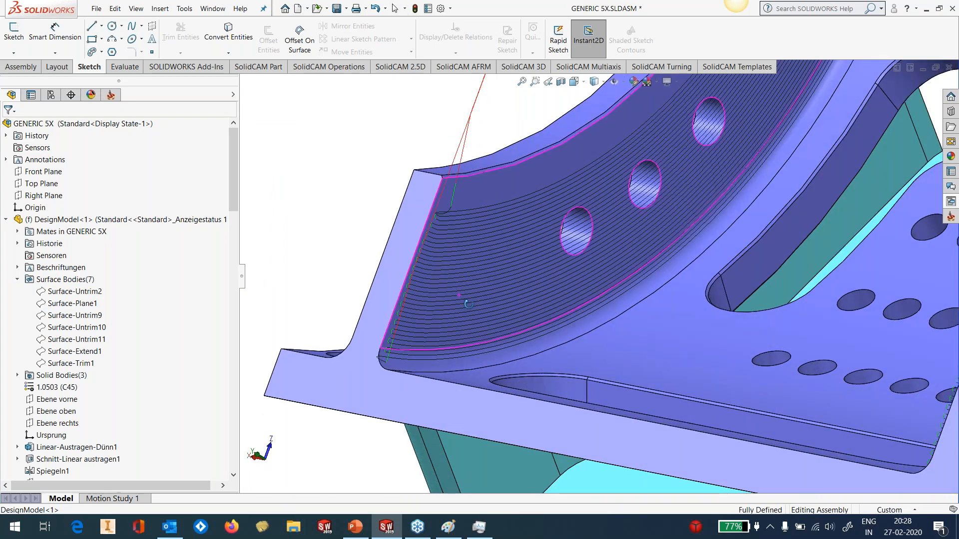
mouse_move(468, 304)
middle_down()
mouse_move(446, 319)
mouse_move(460, 319)
middle_up()
scroll(620, 376, up, 6)
scroll(659, 158, down, 1)
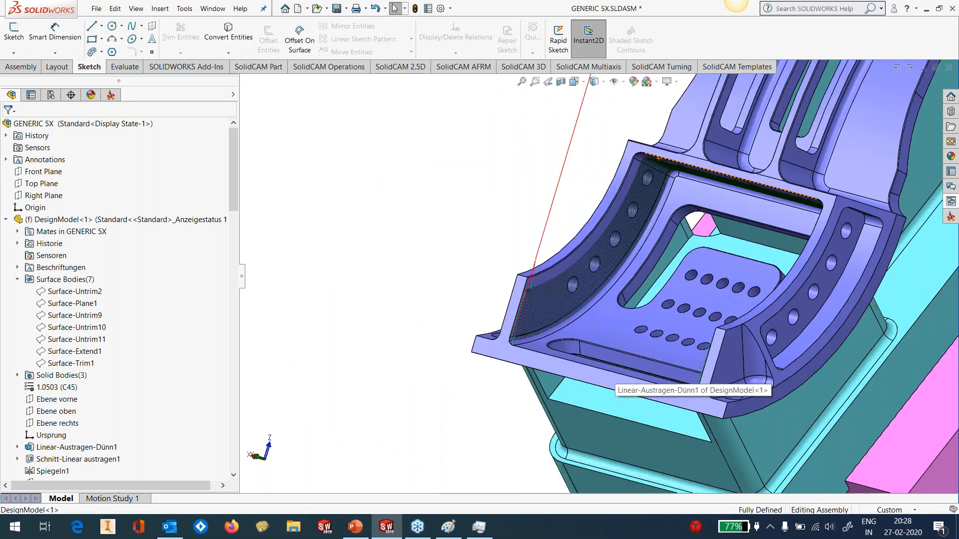
scroll(601, 199, down, 8)
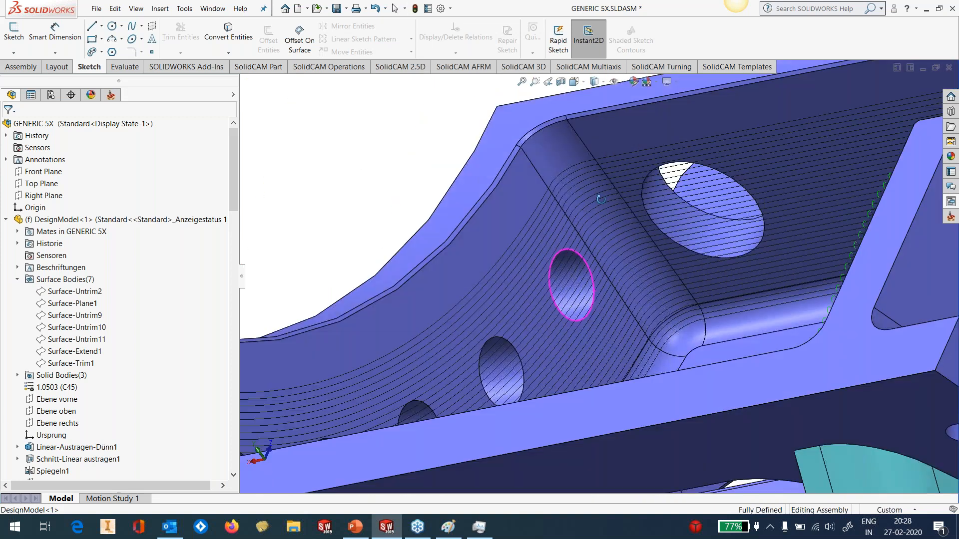
scroll(600, 199, up, 4)
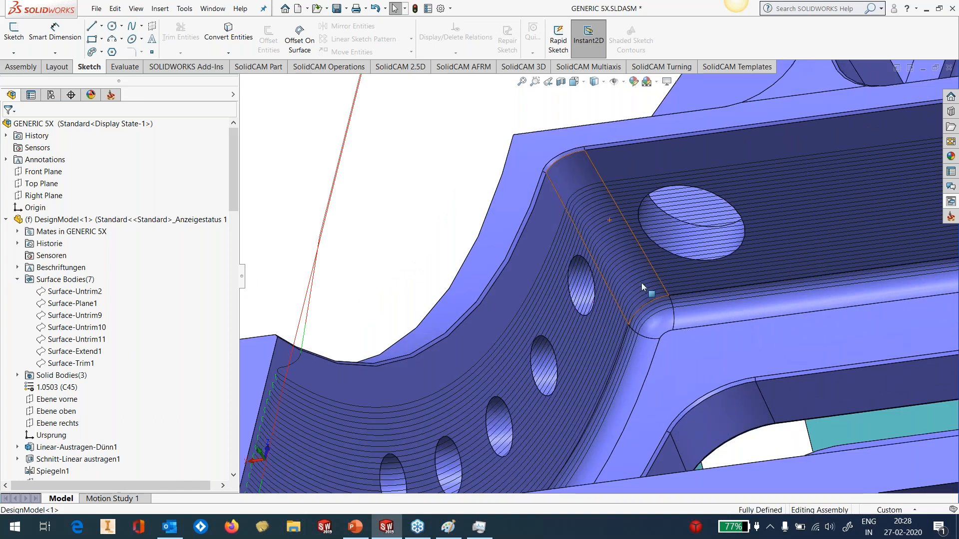
scroll(641, 283, up, 5)
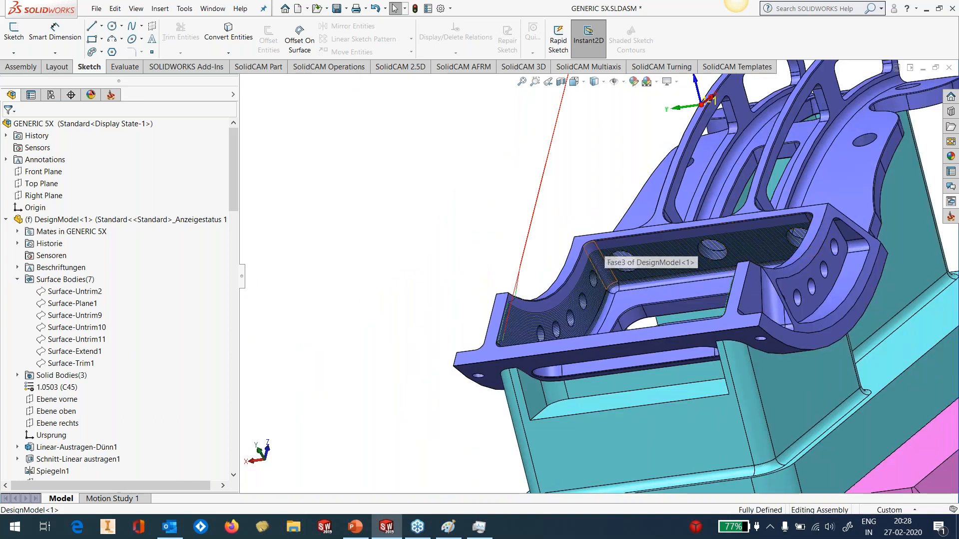
scroll(609, 296, down, 6)
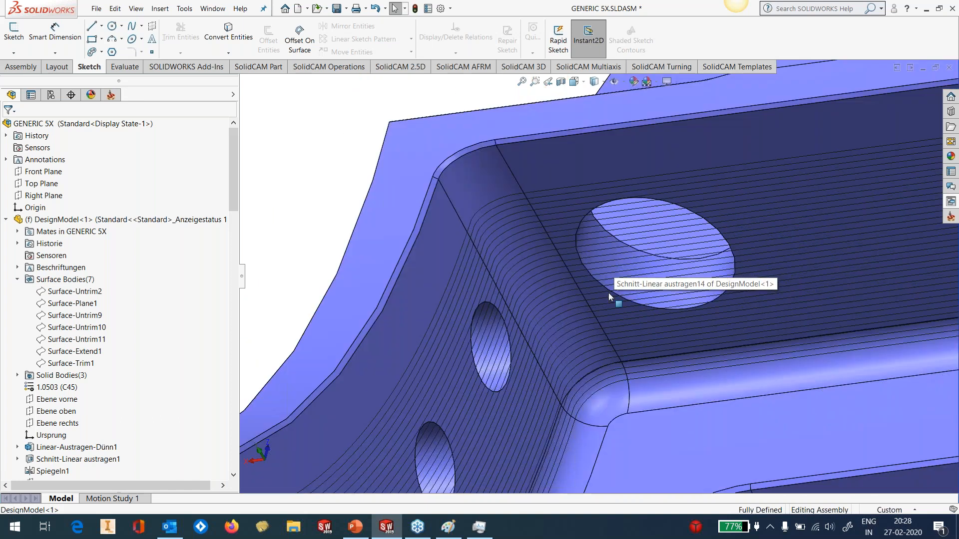
scroll(636, 352, up, 6)
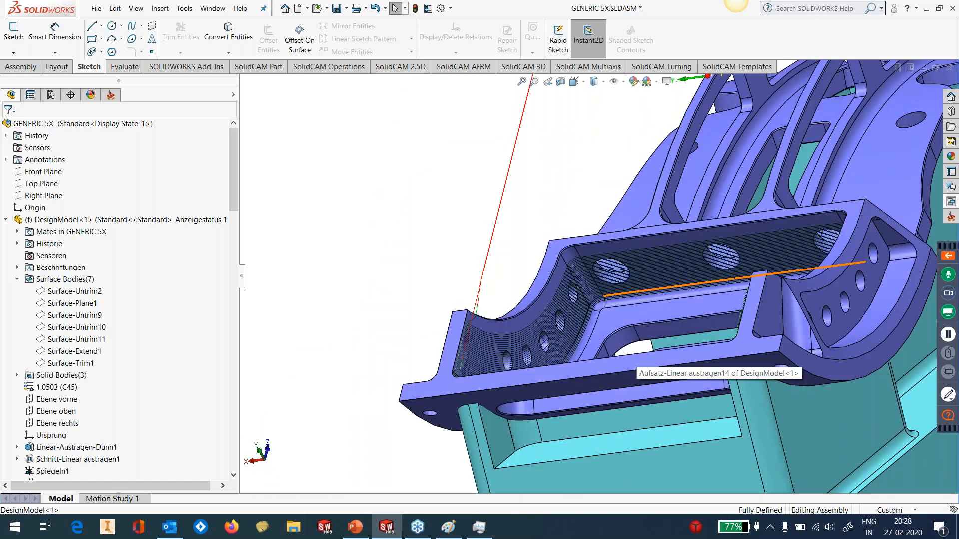
middle_drag(636, 356, 819, 265)
scroll(772, 257, down, 2)
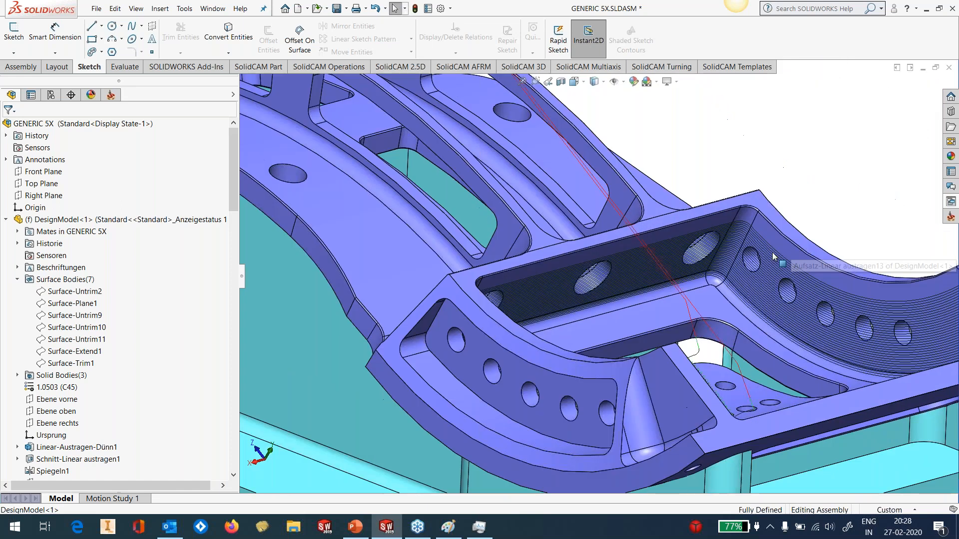
scroll(773, 257, up, 5)
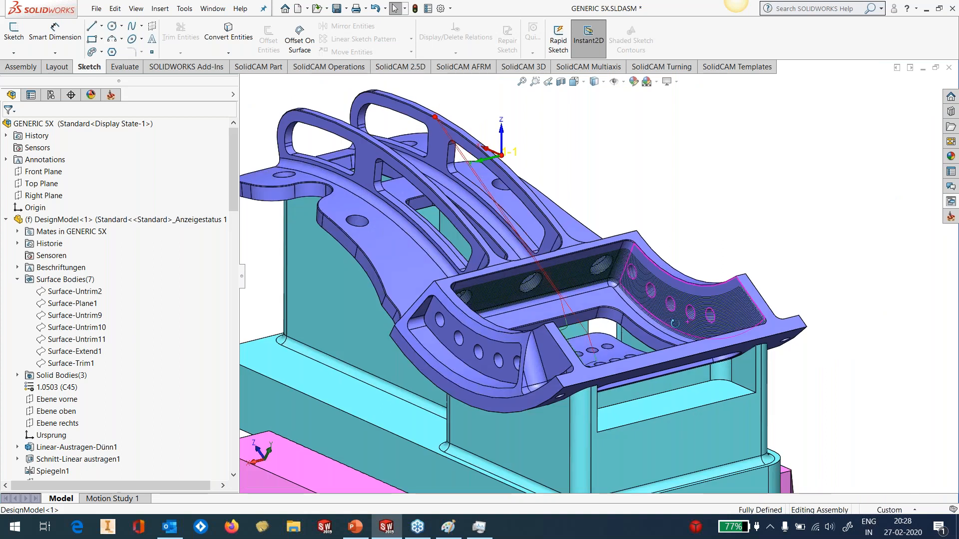
mouse_move(675, 323)
middle_down()
mouse_move(647, 346)
mouse_move(674, 336)
middle_up()
Simulate the GEN_5X_INTERNALWALL_OVALFORM operation in Host CAD and inspect closely how the barrel tool contacts the curved wall
click(111, 95)
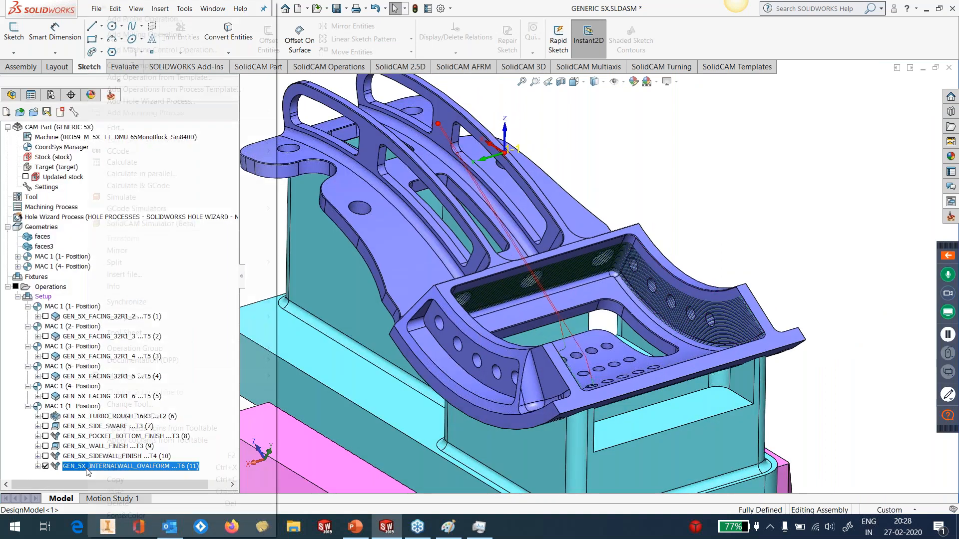
right_click(88, 472)
click(121, 198)
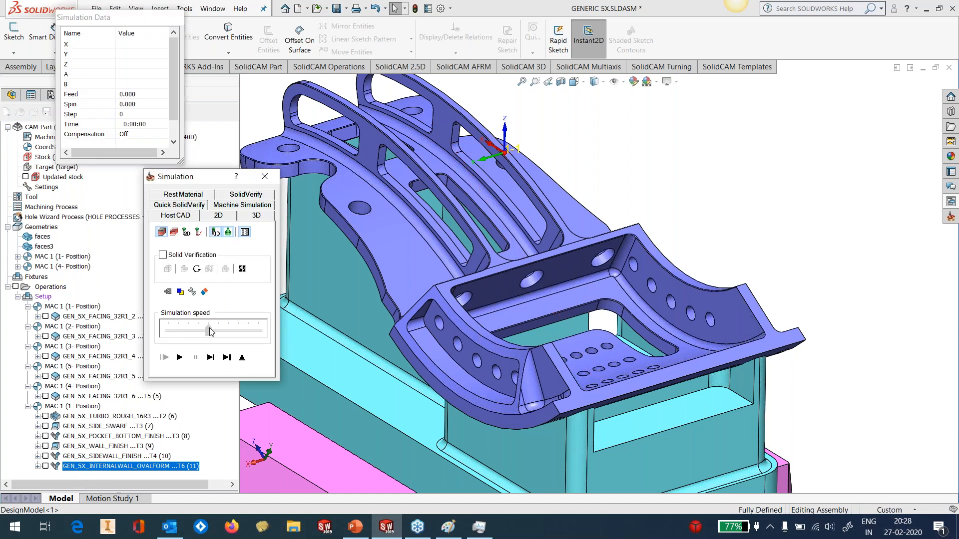
click(184, 358)
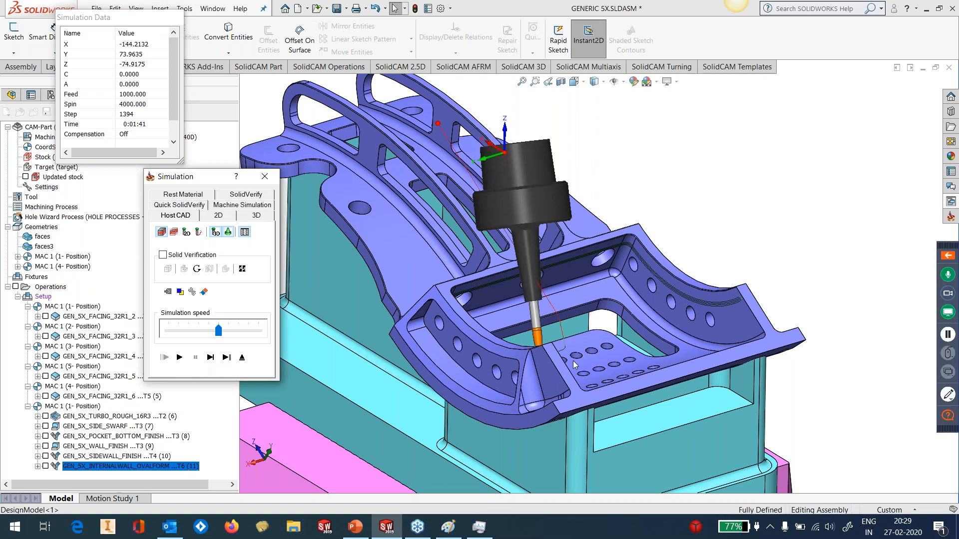
scroll(525, 370, down, 5)
scroll(464, 377, down, 6)
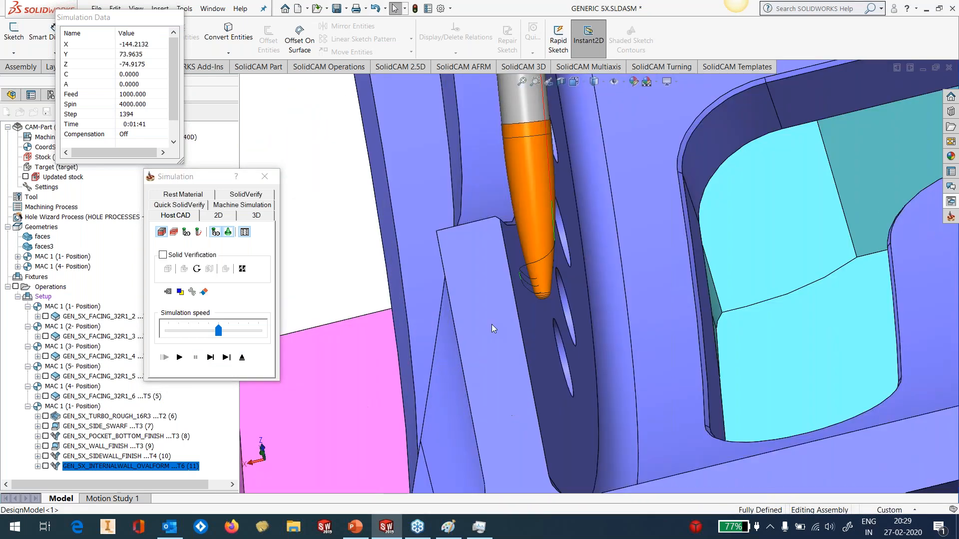
scroll(547, 220, down, 4)
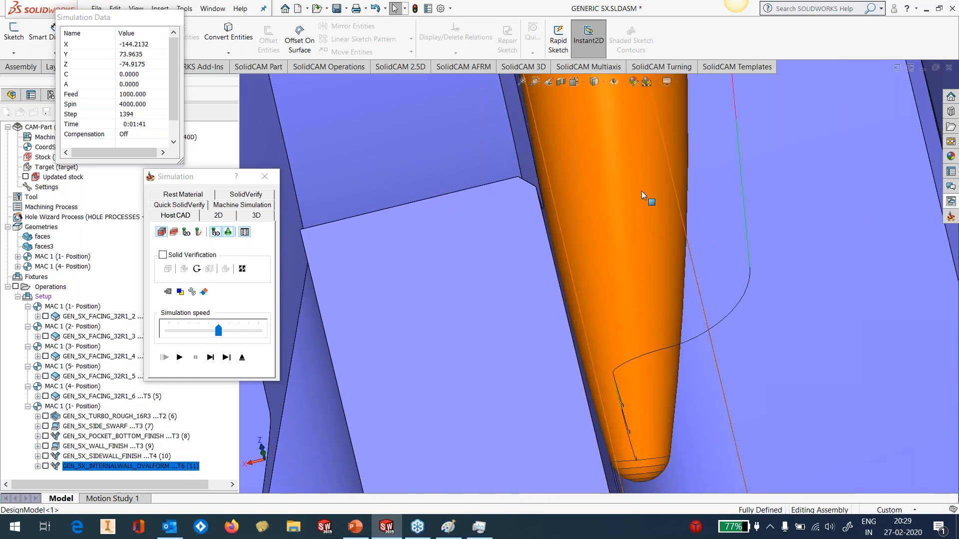
middle_drag(616, 278, 599, 276)
scroll(614, 306, up, 6)
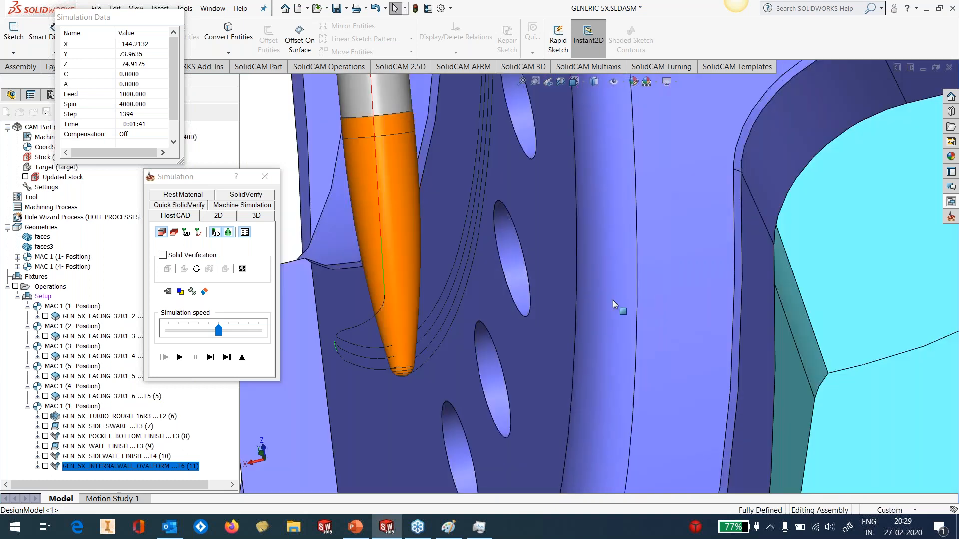
Resume the simulation to check the remaining wall passes, and exit it
click(180, 357)
scroll(597, 335, up, 3)
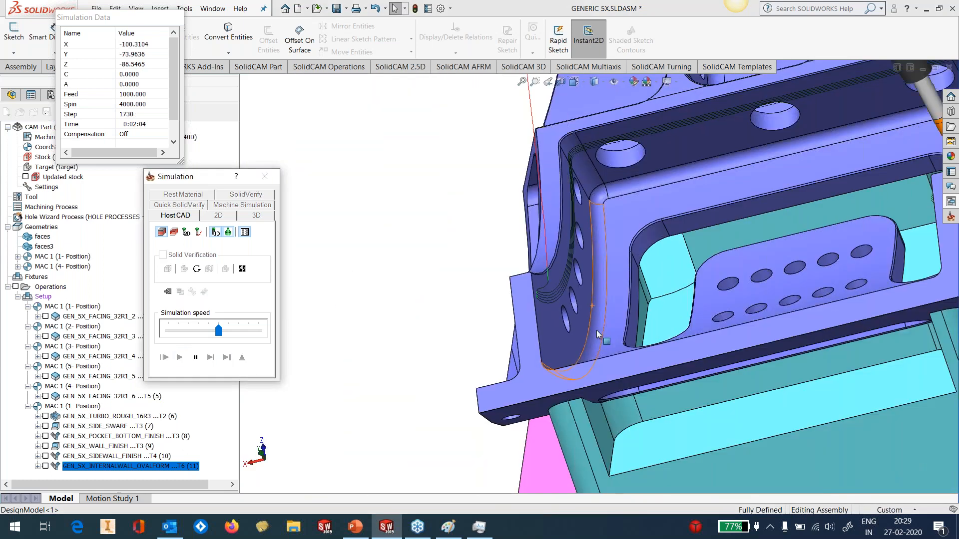
scroll(598, 334, up, 3)
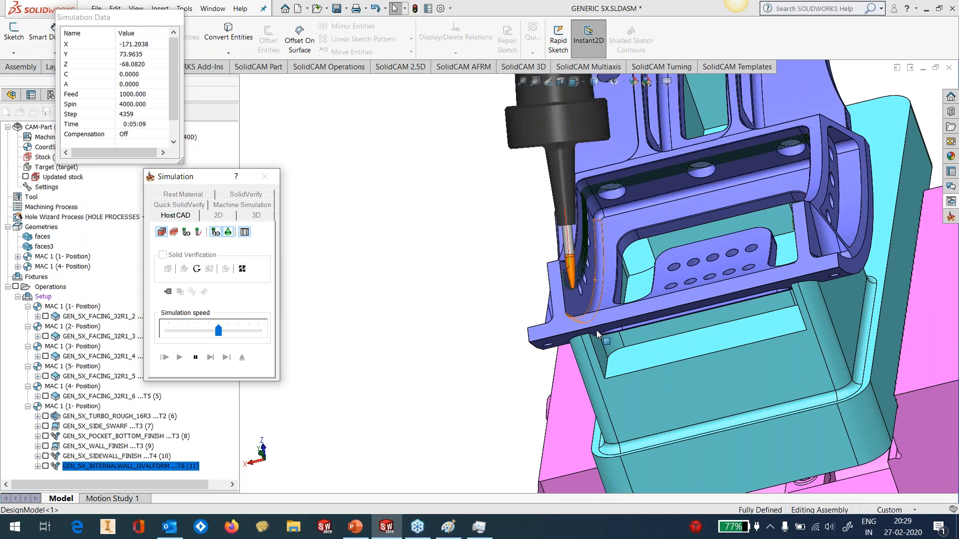
click(195, 357)
click(243, 357)
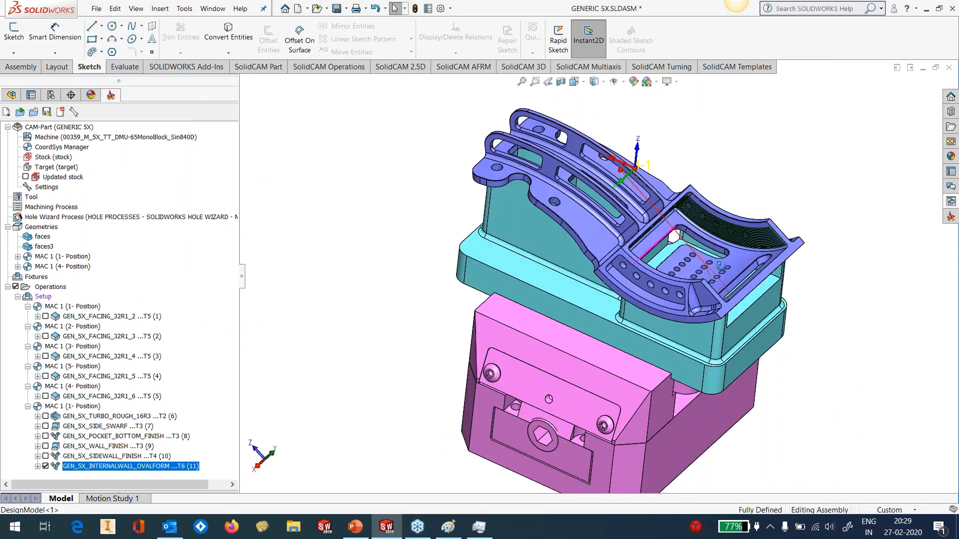
Add a Multiaxis Constant Stepover operation after the internal wall operation from the GEN_5X_MX_COMMON_DIRECTION template
scroll(749, 261, down, 5)
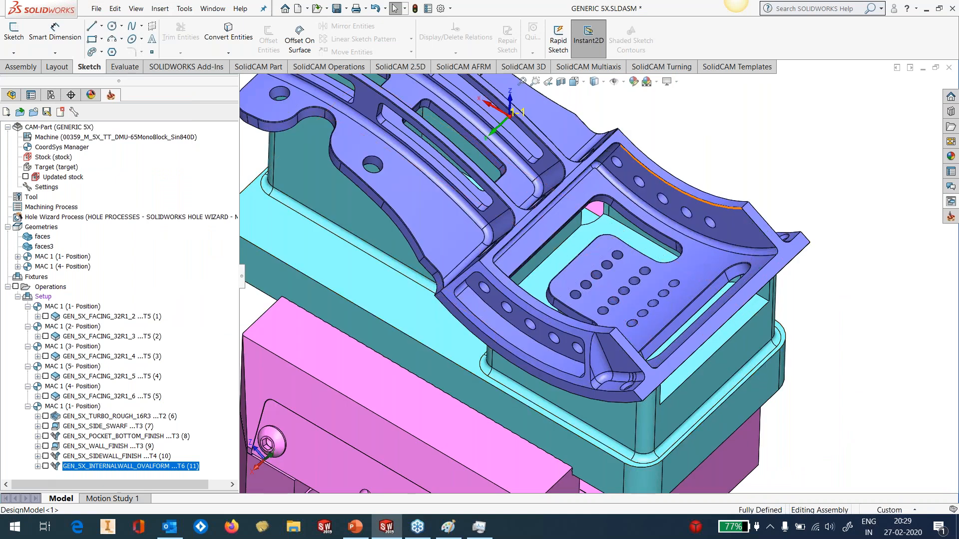
scroll(744, 206, up, 2)
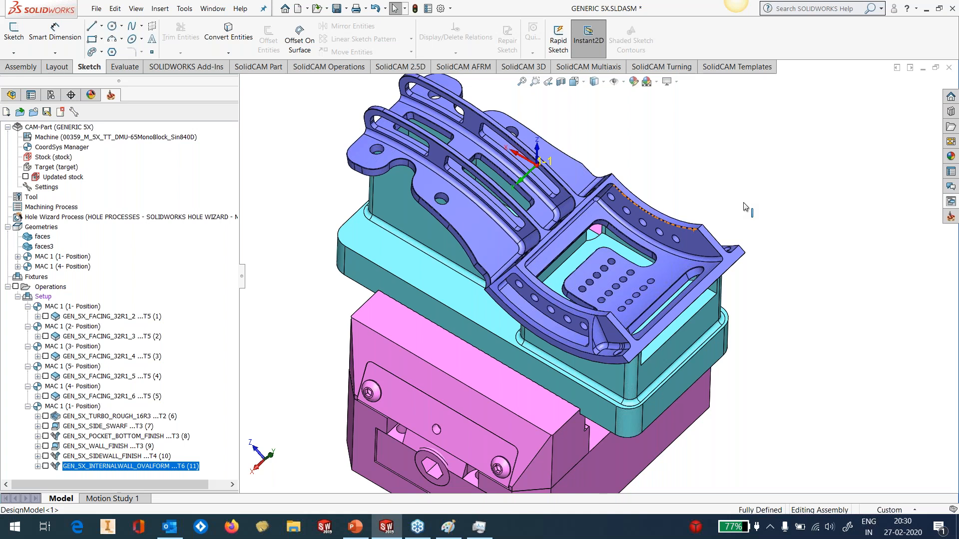
click(951, 202)
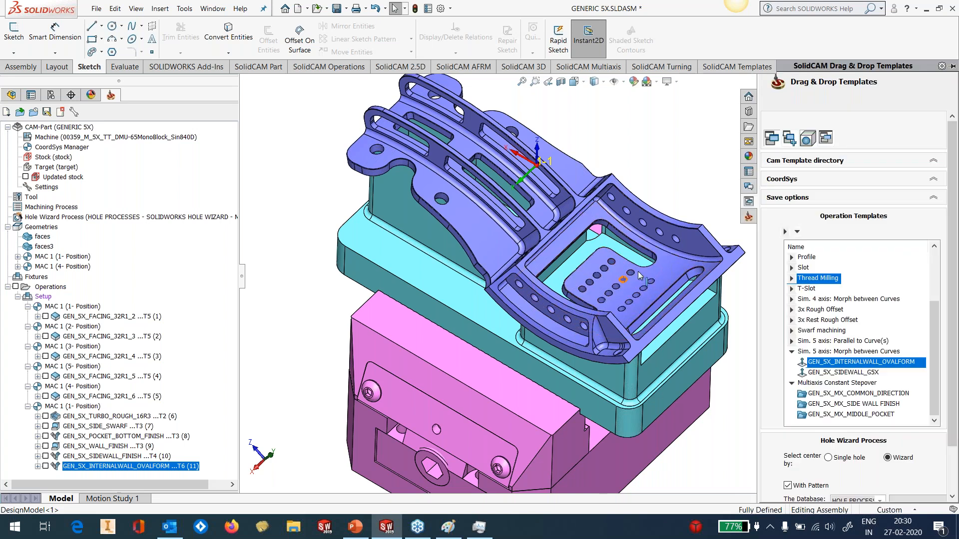
scroll(637, 272, up, 2)
scroll(637, 271, down, 3)
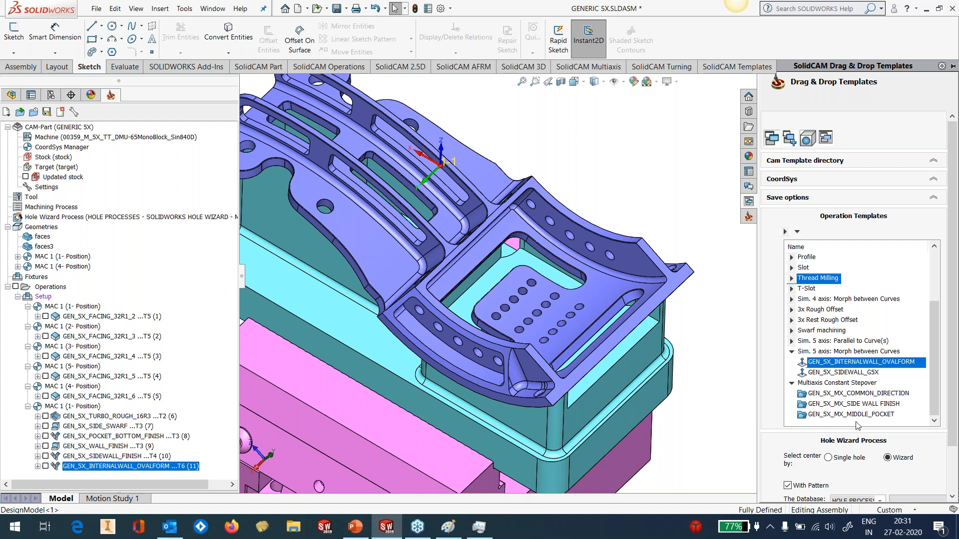
click(867, 394)
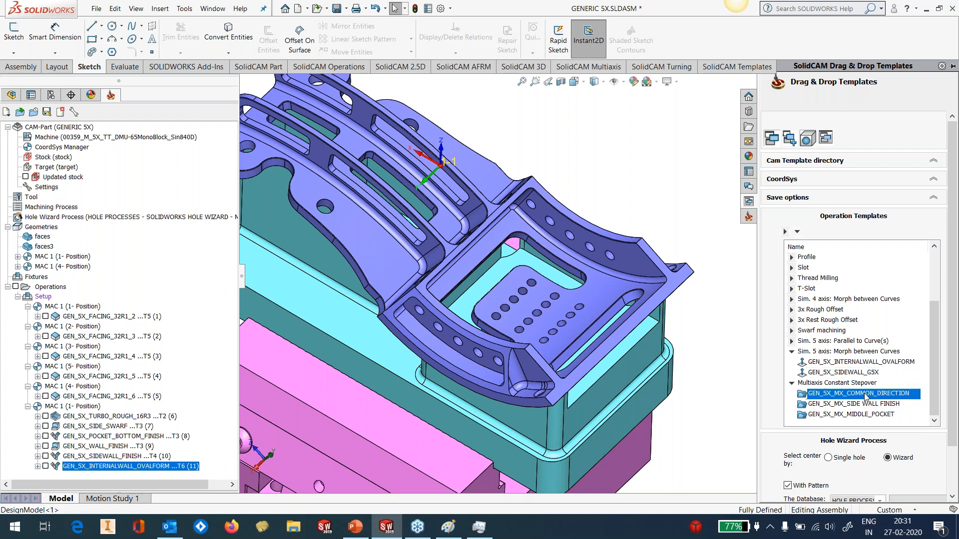
drag(865, 397, 199, 467)
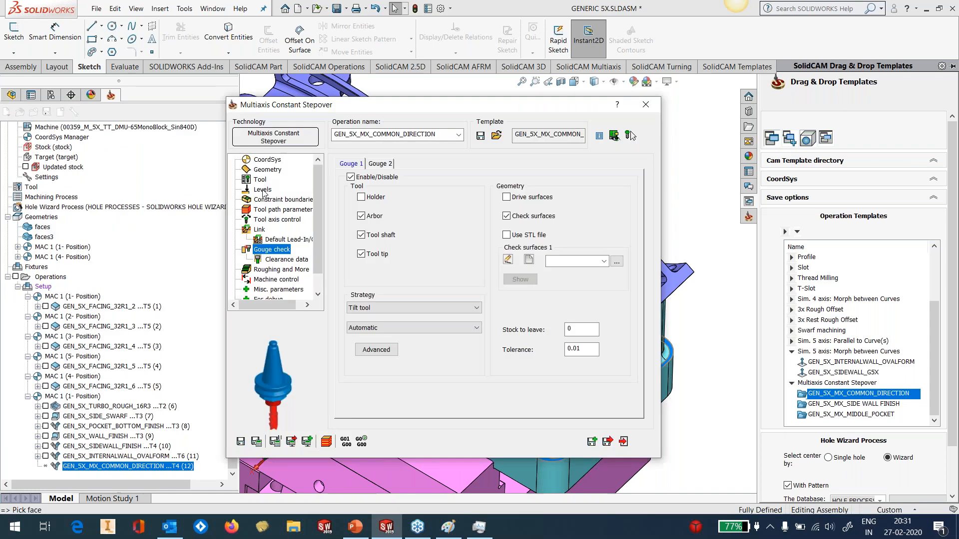
Review the regular and advanced tool axis settings, and define the pocket floor face as the operation's machining surface
click(381, 164)
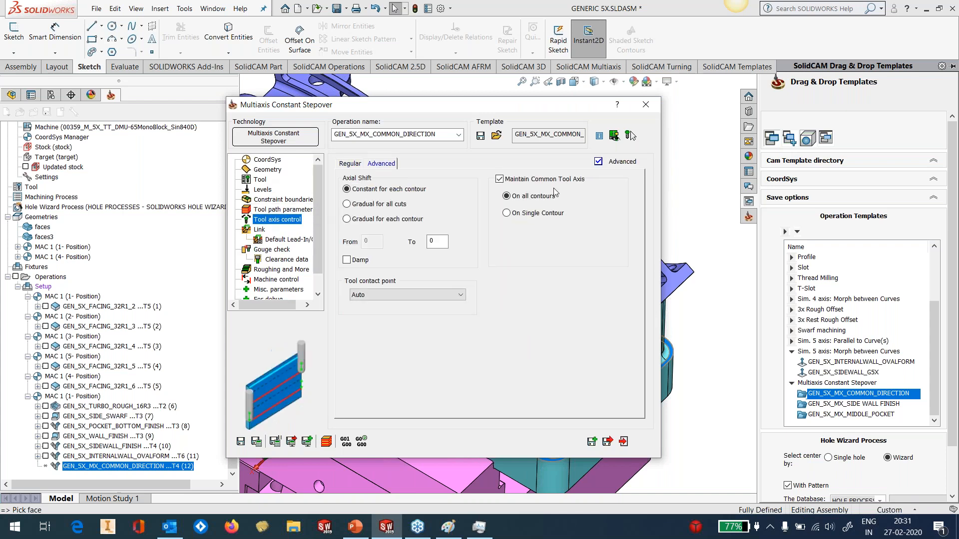
click(350, 163)
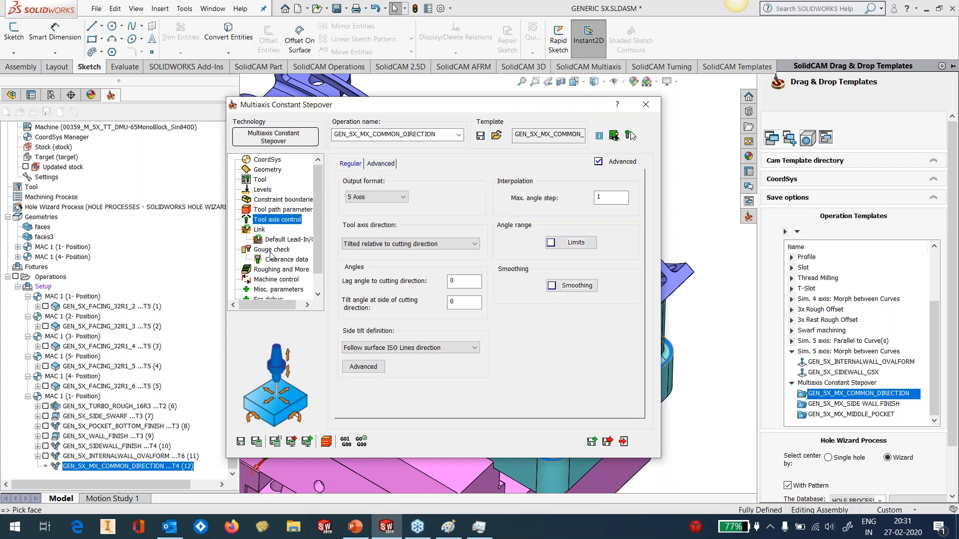
click(266, 170)
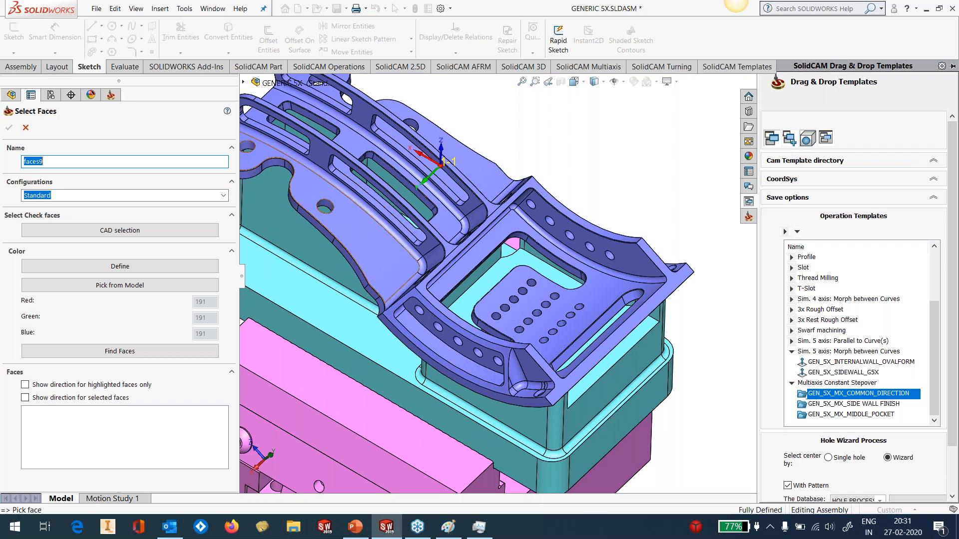
click(592, 290)
click(545, 313)
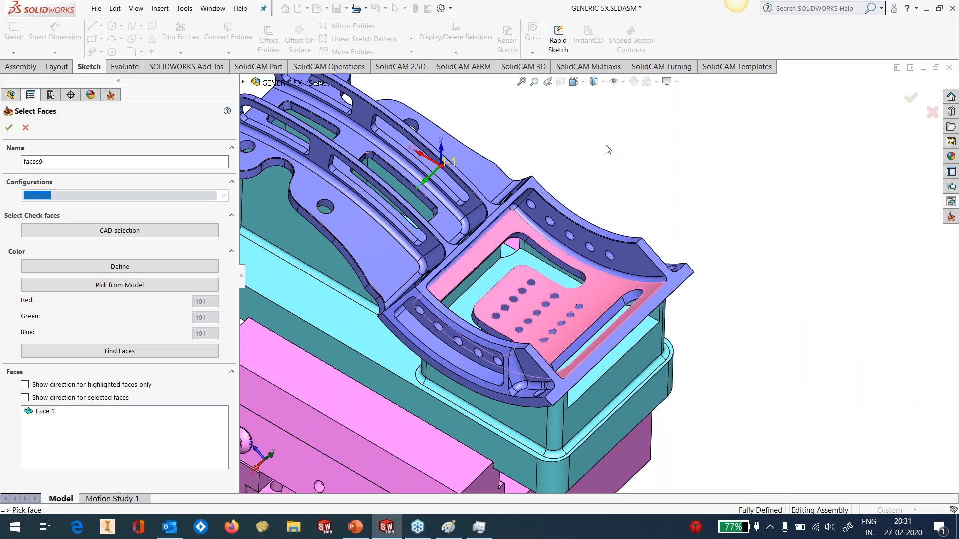
click(9, 128)
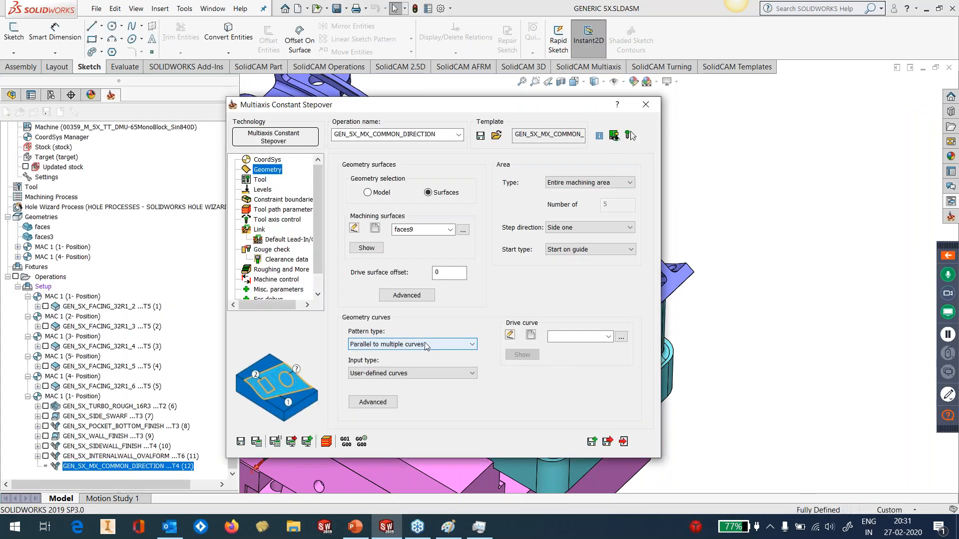
Define the drive curve as a closed chain along the outer edges of the pocket floor face
click(531, 336)
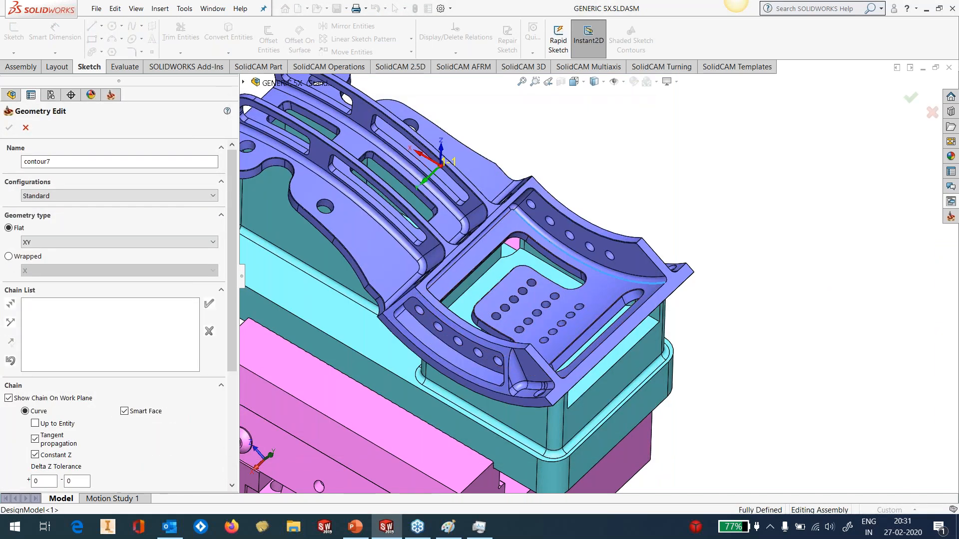
click(600, 271)
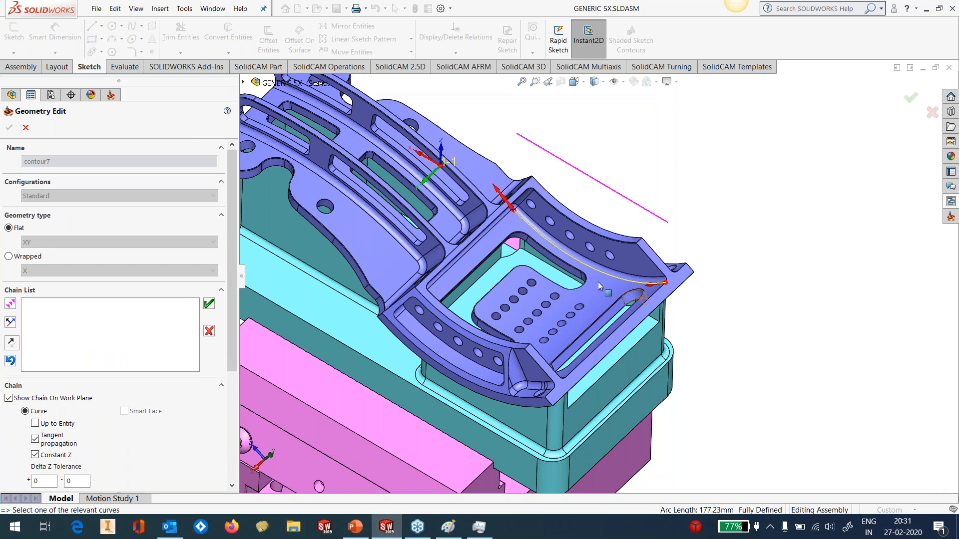
scroll(550, 254, down, 3)
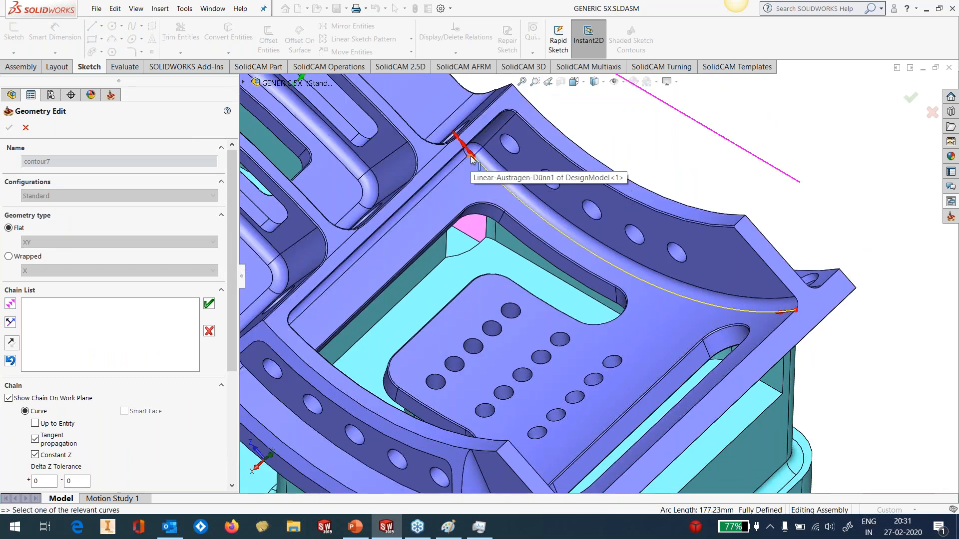
click(456, 170)
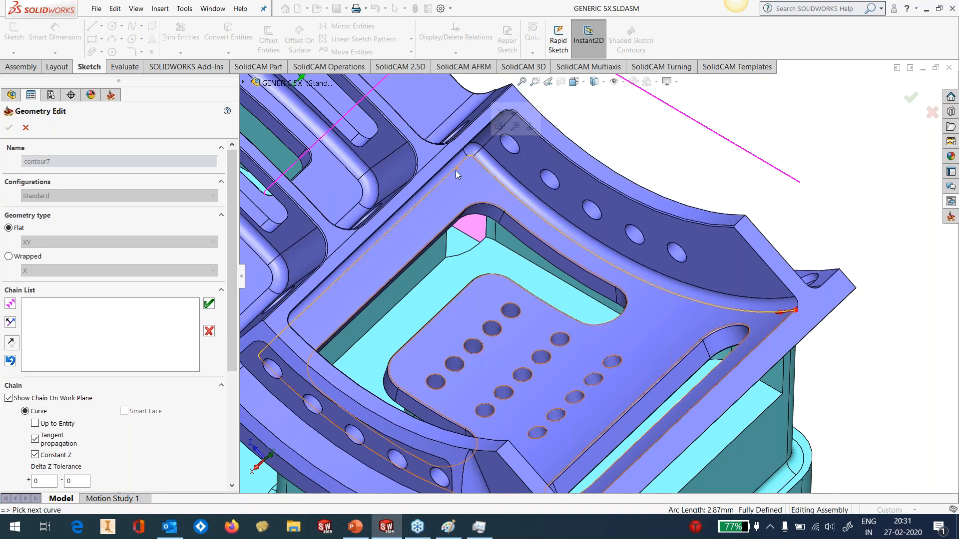
scroll(599, 276, up, 3)
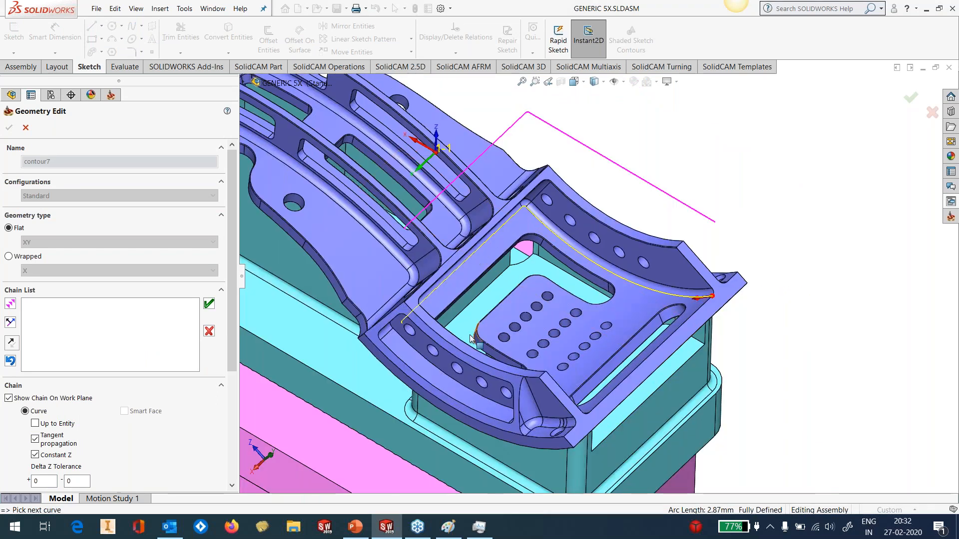
middle_drag(470, 339, 412, 360)
scroll(466, 245, down, 6)
click(474, 256)
click(336, 193)
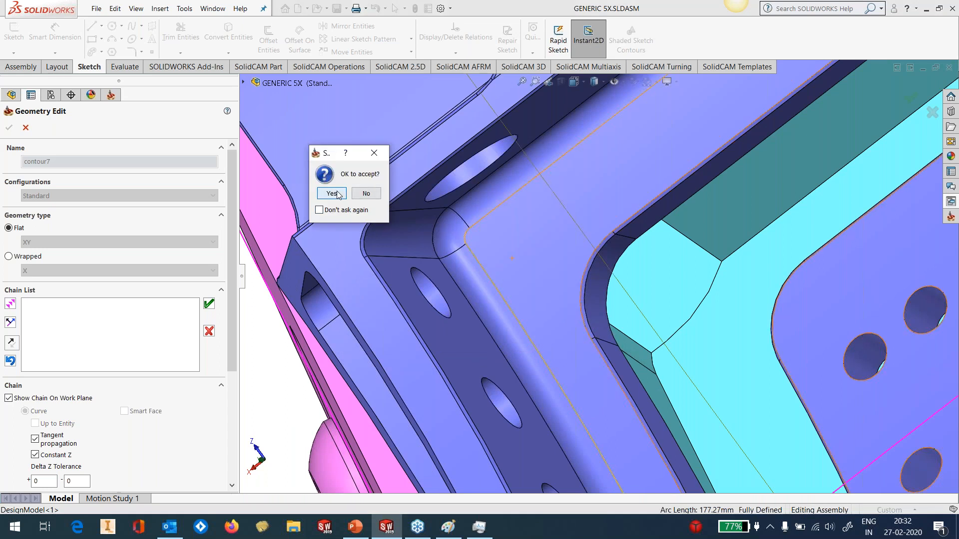
scroll(583, 279, up, 8)
middle_drag(582, 278, 624, 270)
click(9, 127)
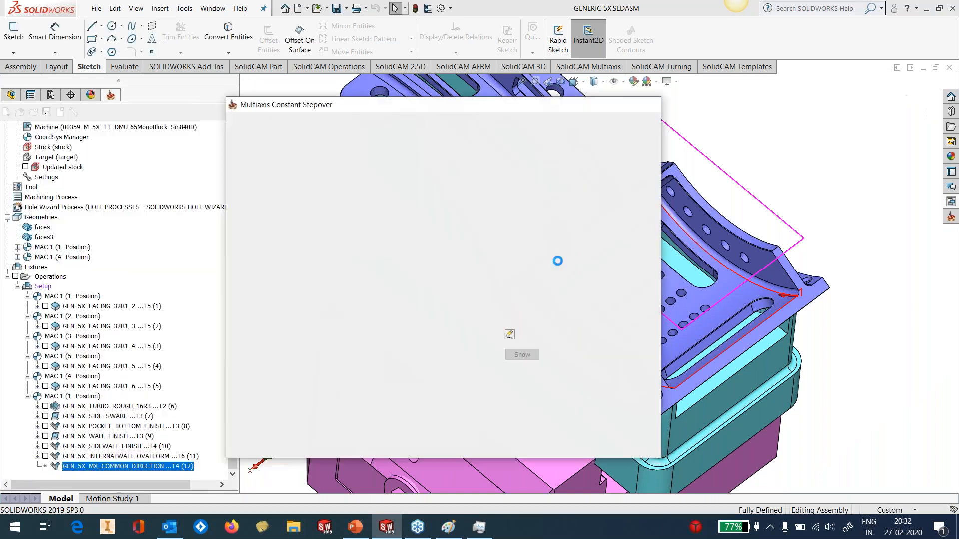
Create a new check surface set for Gouge 1 with one curved side wall, its corner fillet and the pocket's back wall
drag(527, 112, 487, 109)
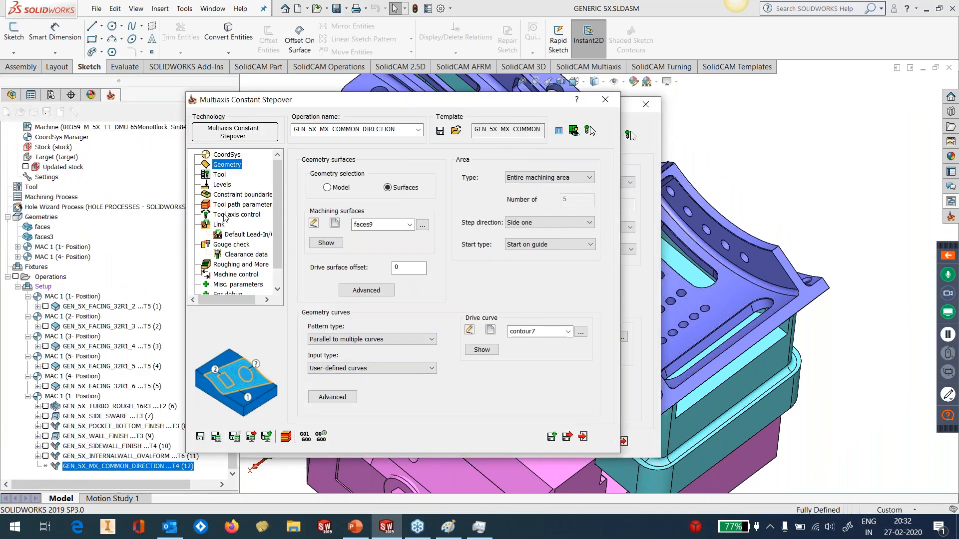
click(230, 244)
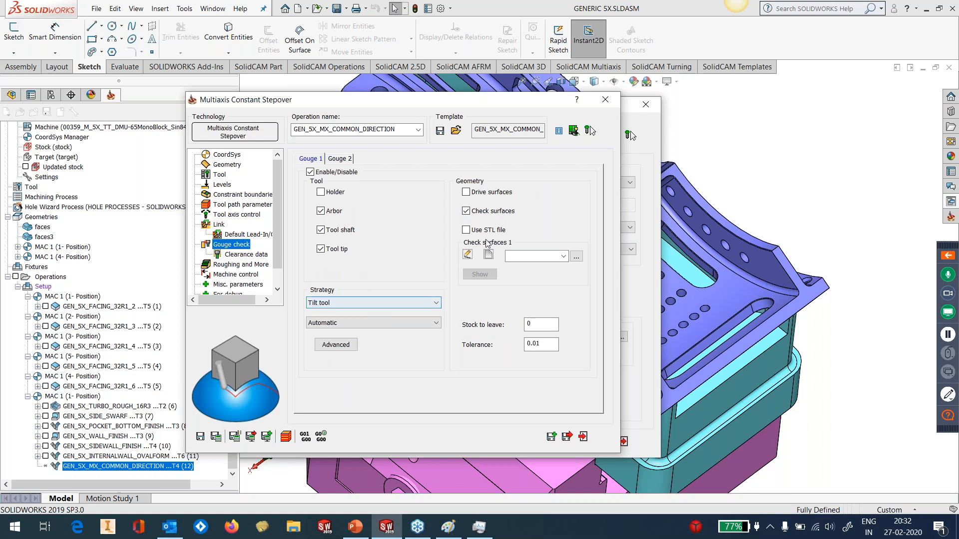
click(488, 256)
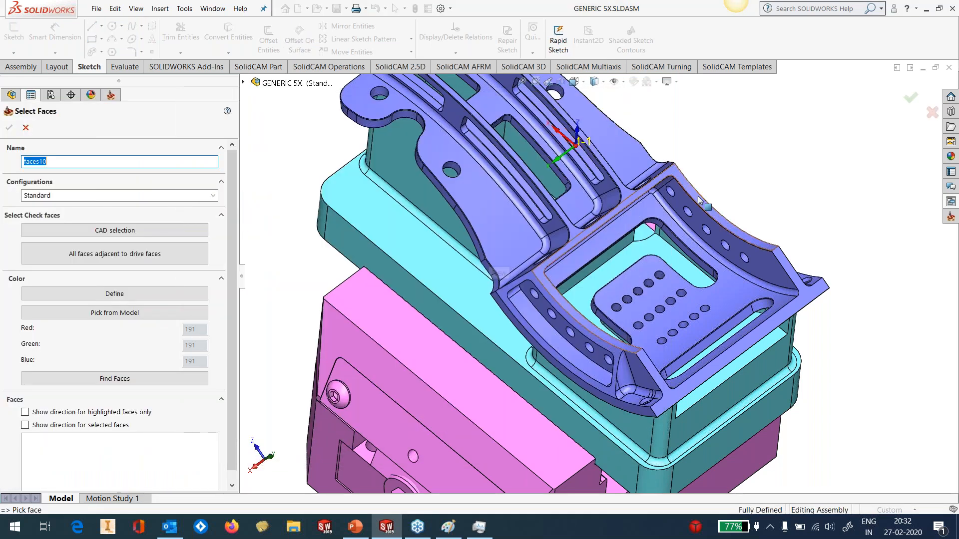
scroll(687, 192, down, 5)
click(654, 239)
click(605, 209)
middle_drag(601, 207, 534, 185)
click(496, 222)
Add the opposite corner fillet and curved side wall to the Gouge 1 check surfaces and accept the set
scroll(496, 261, up, 5)
middle_drag(497, 263, 465, 317)
scroll(465, 317, down, 5)
click(493, 281)
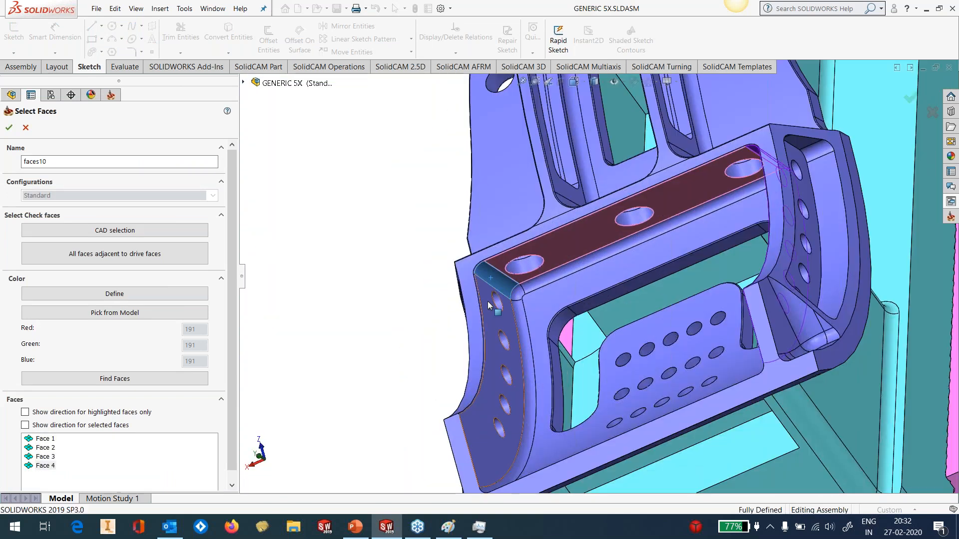
click(494, 317)
scroll(531, 346, up, 3)
middle_drag(532, 346, 691, 295)
scroll(691, 295, up, 2)
click(10, 129)
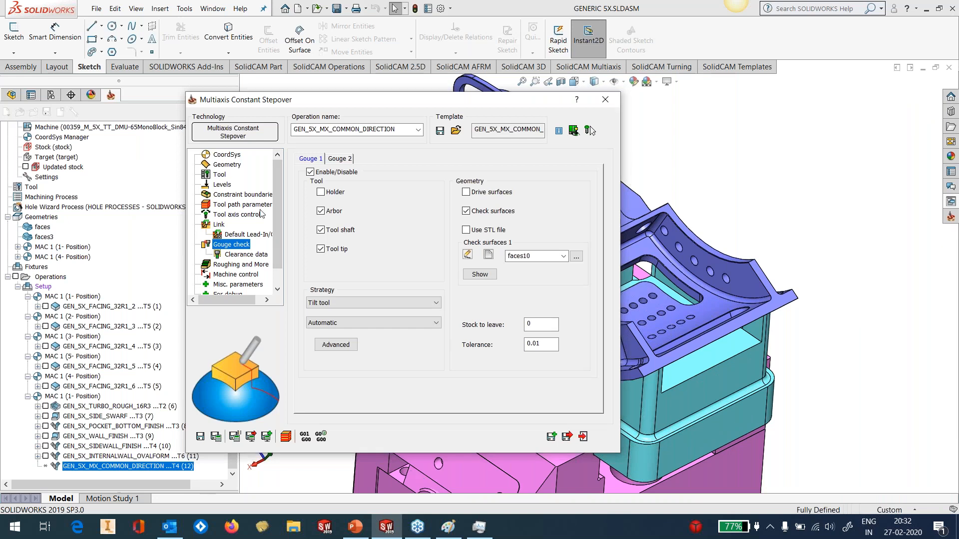
Set the tool path step over to Constant Step Over with a value of 1, and save the operation
click(249, 205)
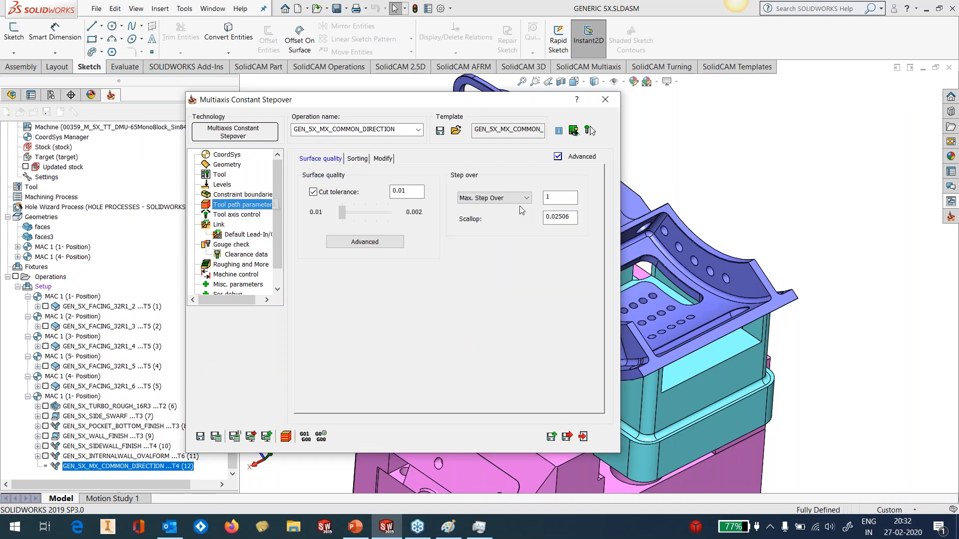
double_click(563, 197)
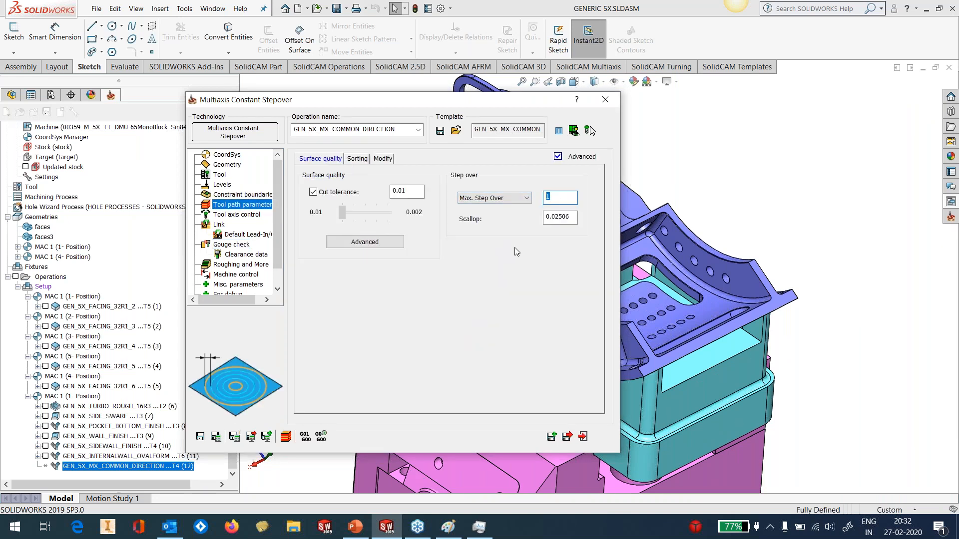
click(492, 200)
click(487, 211)
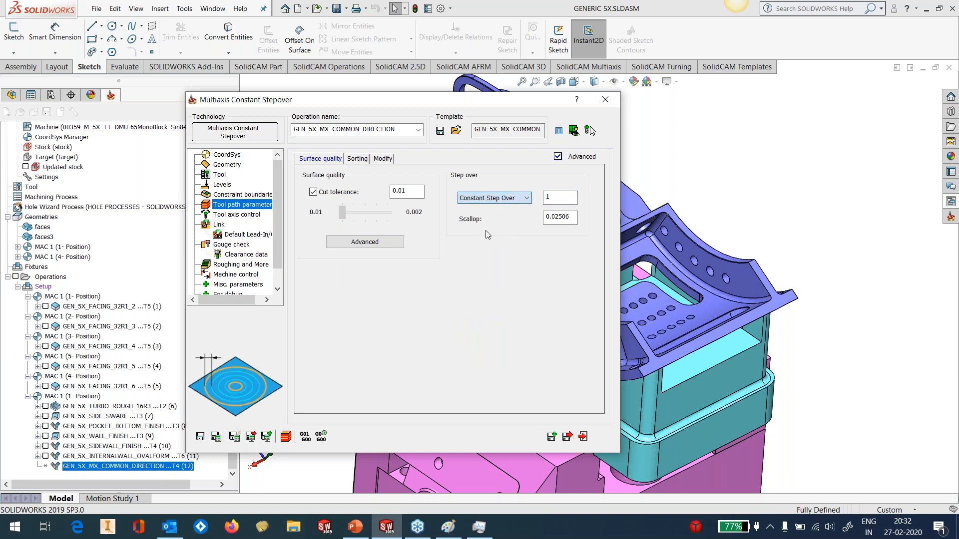
click(565, 199)
double_click(565, 199)
click(203, 439)
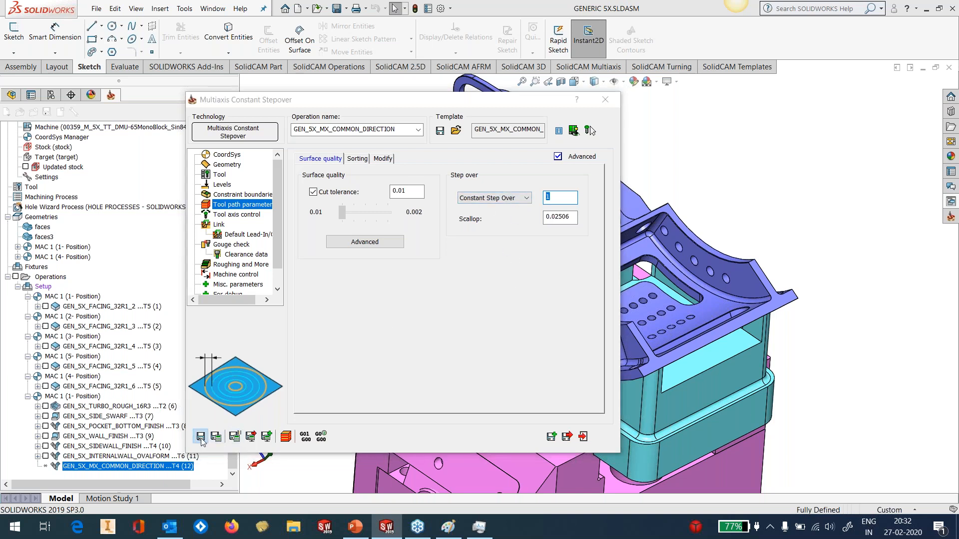
click(376, 210)
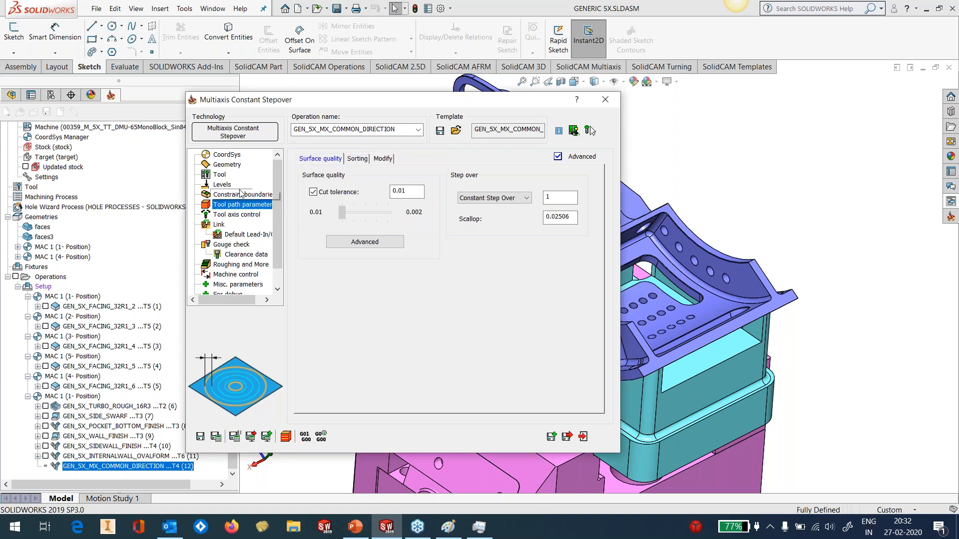
Assign contour7 as the manually created constraint boundary, leaving the tool relation at Centered
click(227, 164)
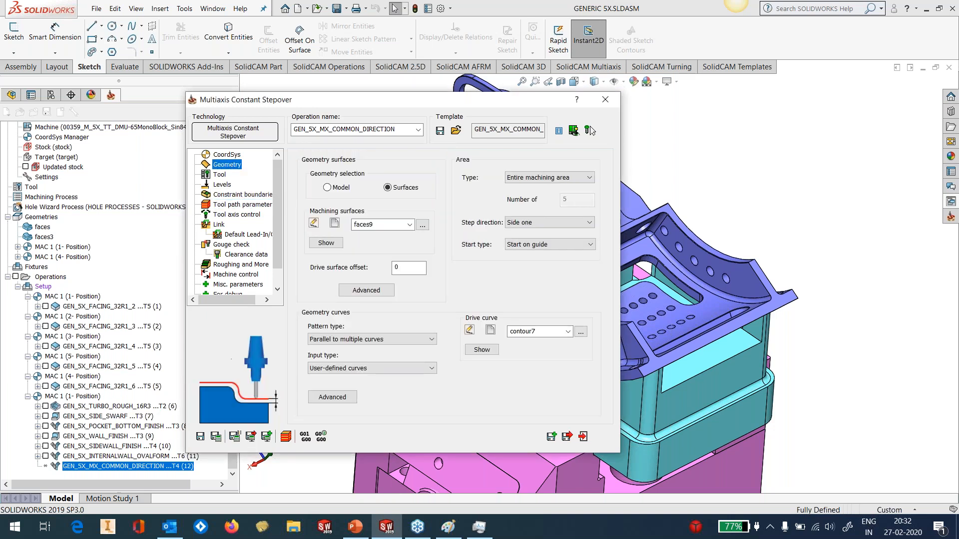
click(240, 195)
click(415, 248)
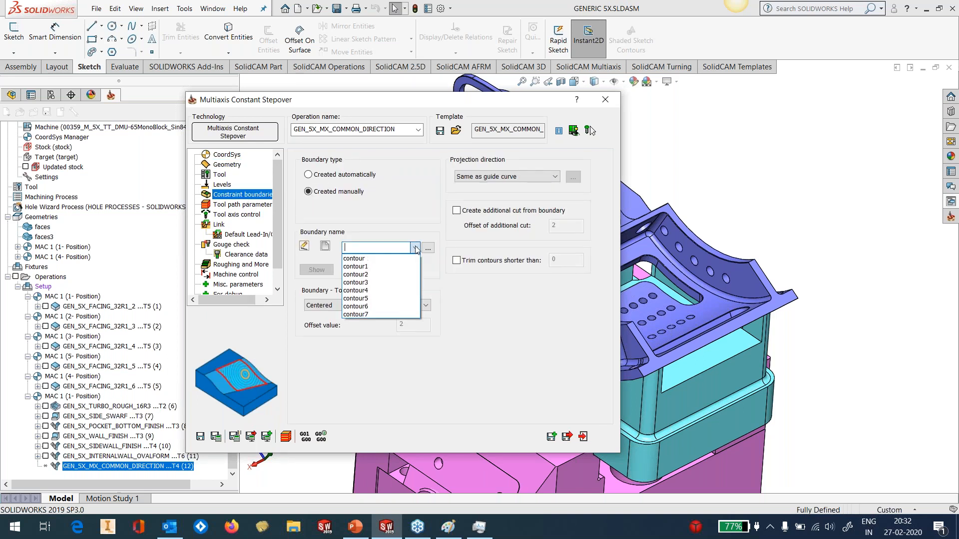
click(376, 313)
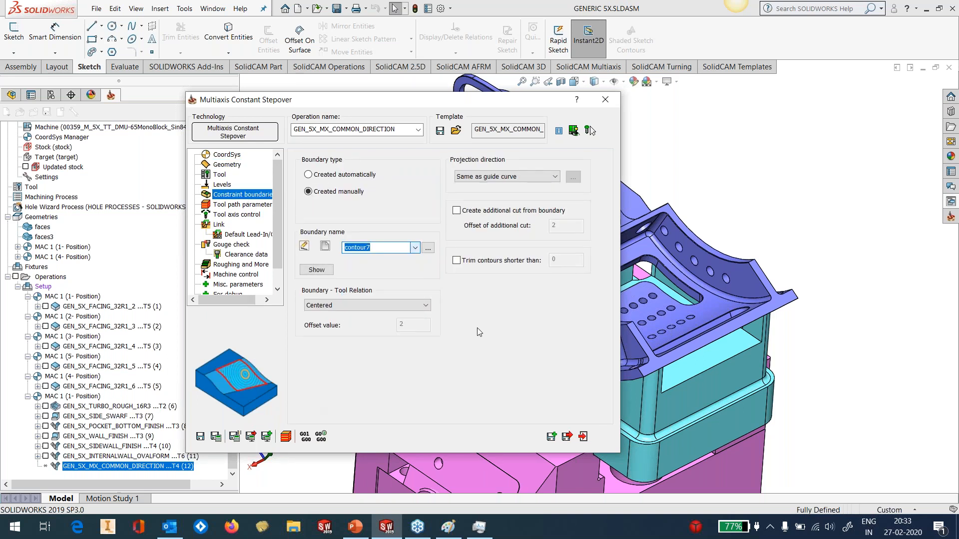
Save and calculate the constant stepover operation, and examine its toolpath over the pocket floor
click(201, 436)
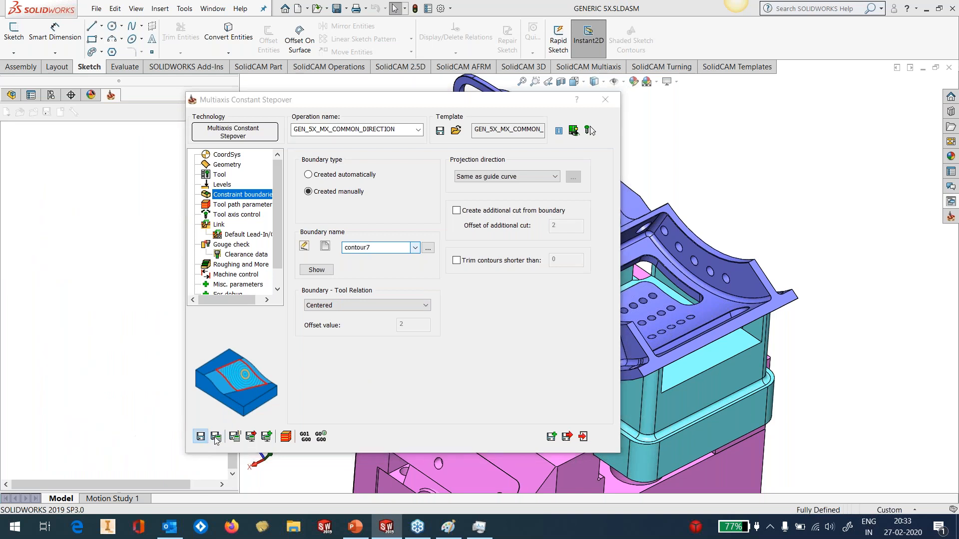
click(240, 437)
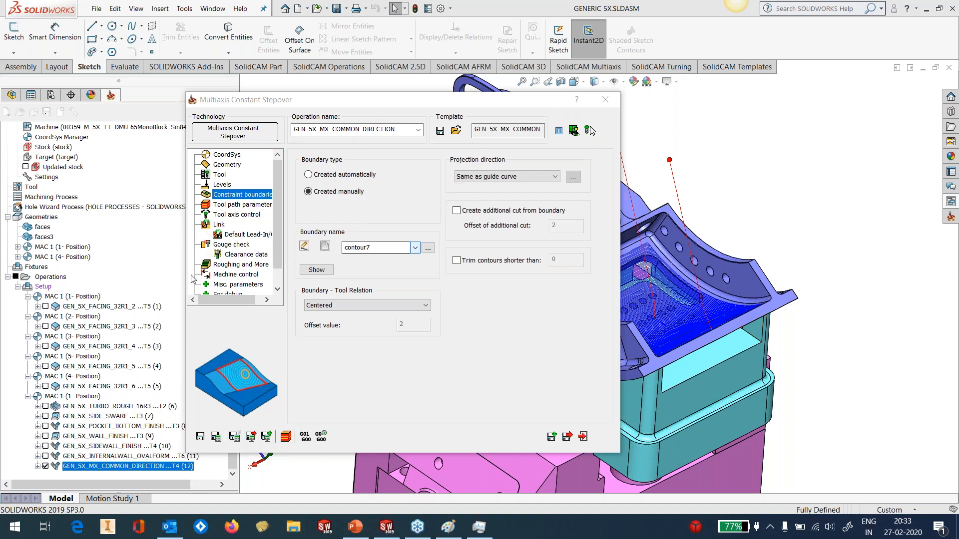
double_click(445, 101)
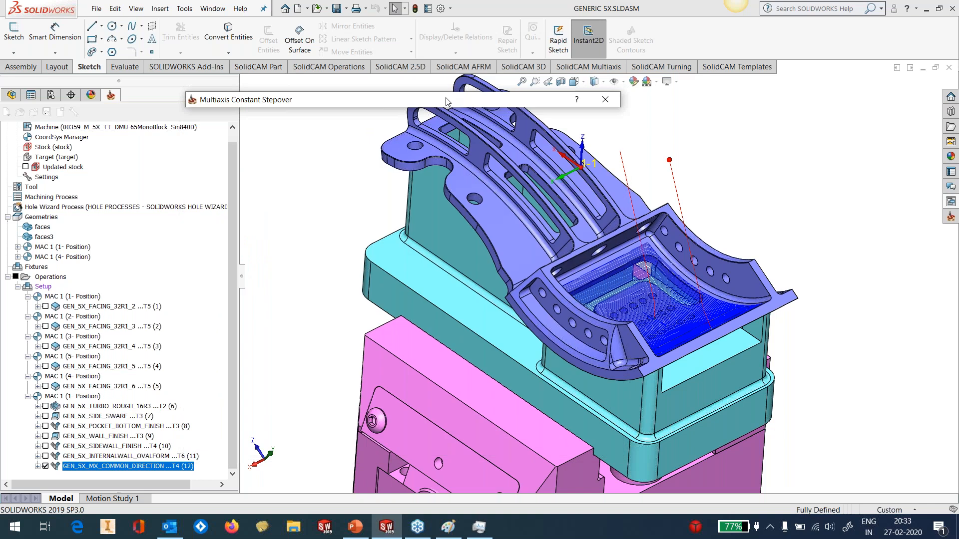
scroll(664, 280, down, 6)
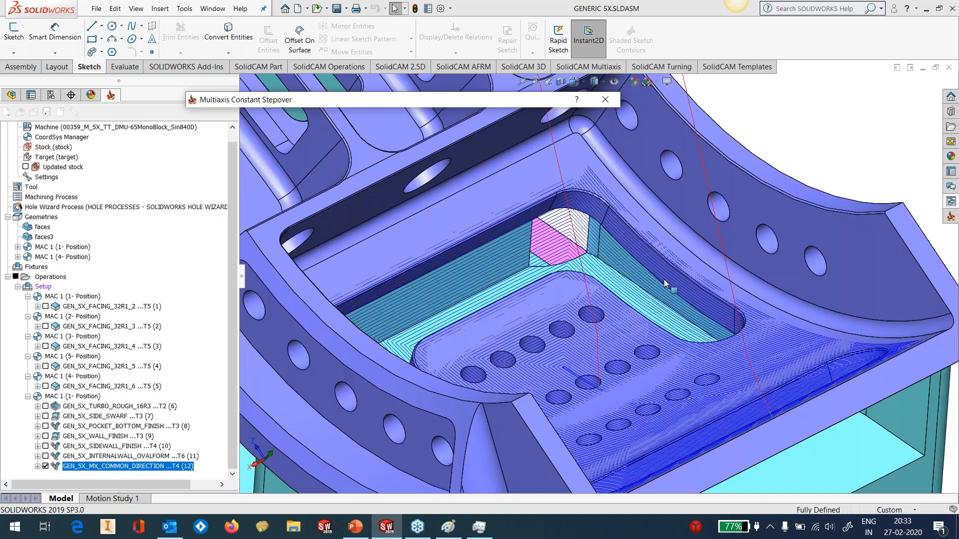
Inspect the toolpath around the pocket floor opening, and review the drive surface's advanced options with Fill holes enabled
middle_drag(664, 279, 654, 330)
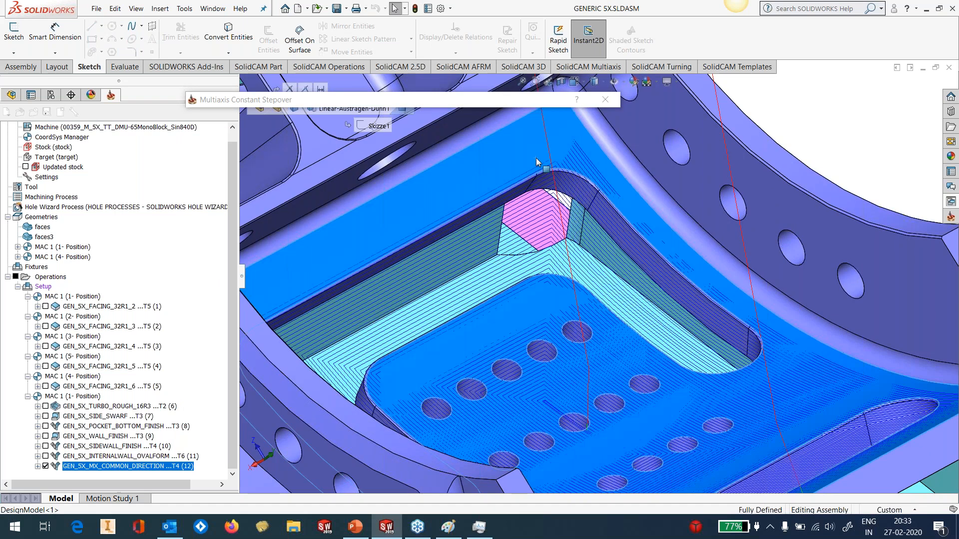
click(535, 159)
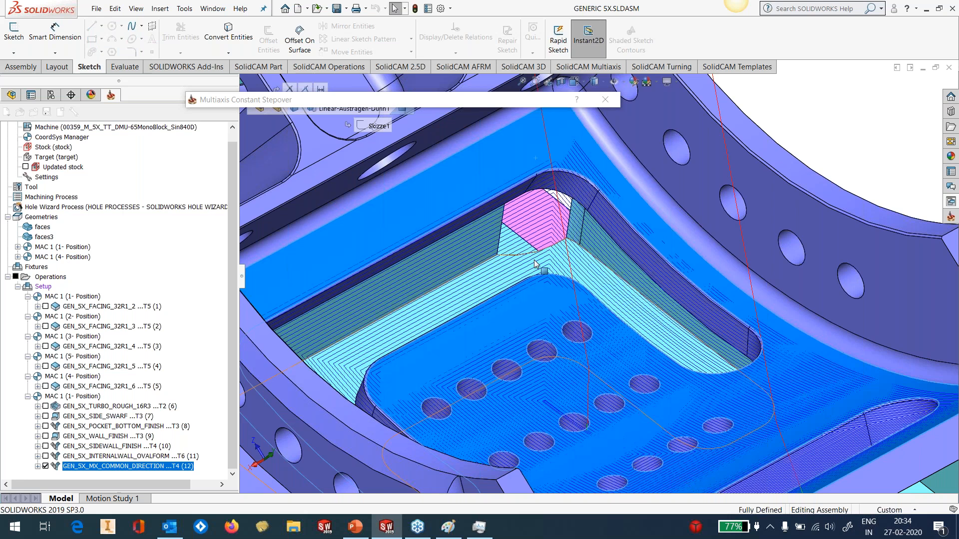
scroll(577, 357, up, 2)
scroll(577, 357, up, 2)
middle_drag(577, 357, 576, 400)
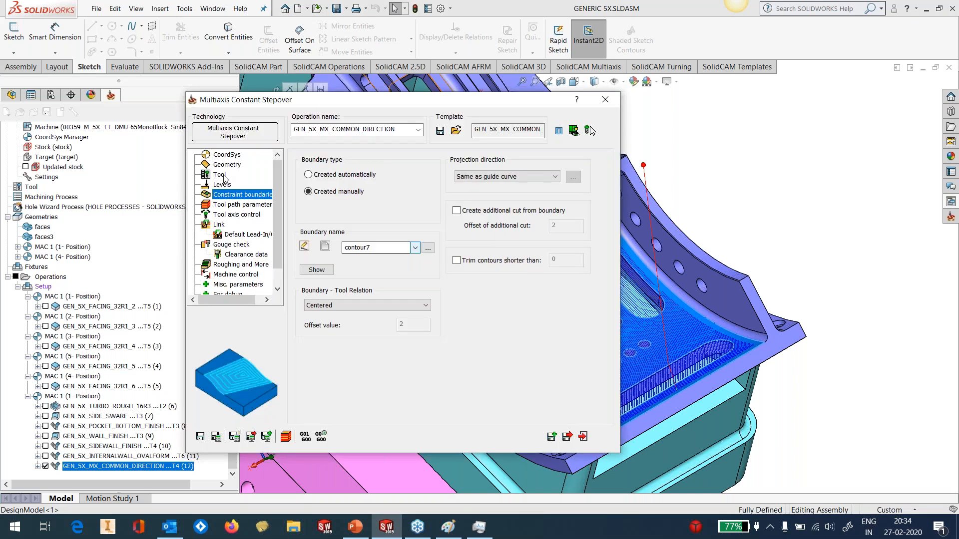
click(227, 165)
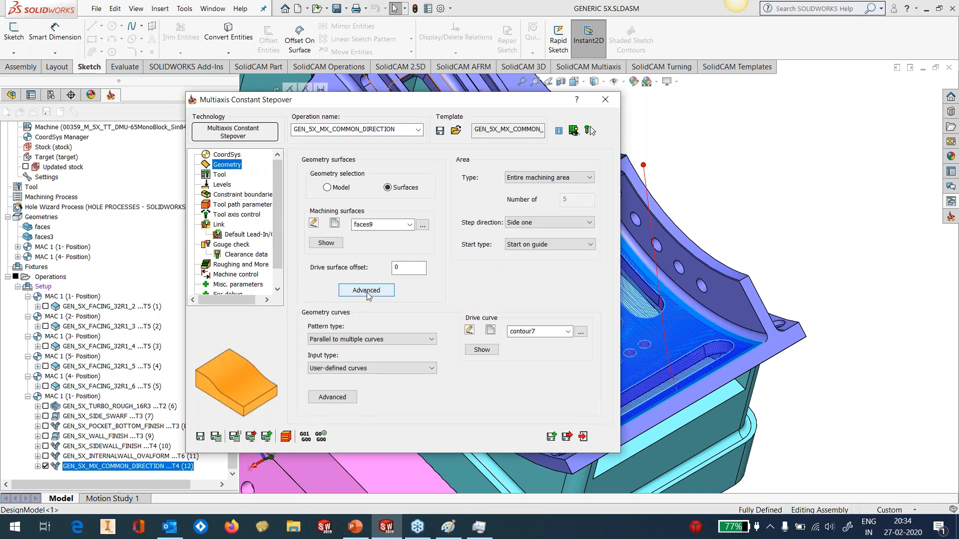
click(367, 292)
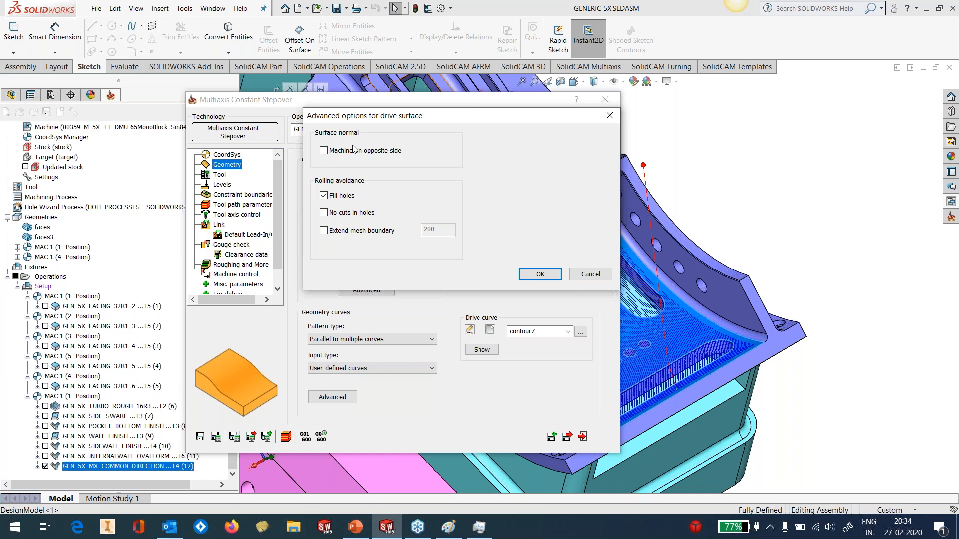
click(541, 276)
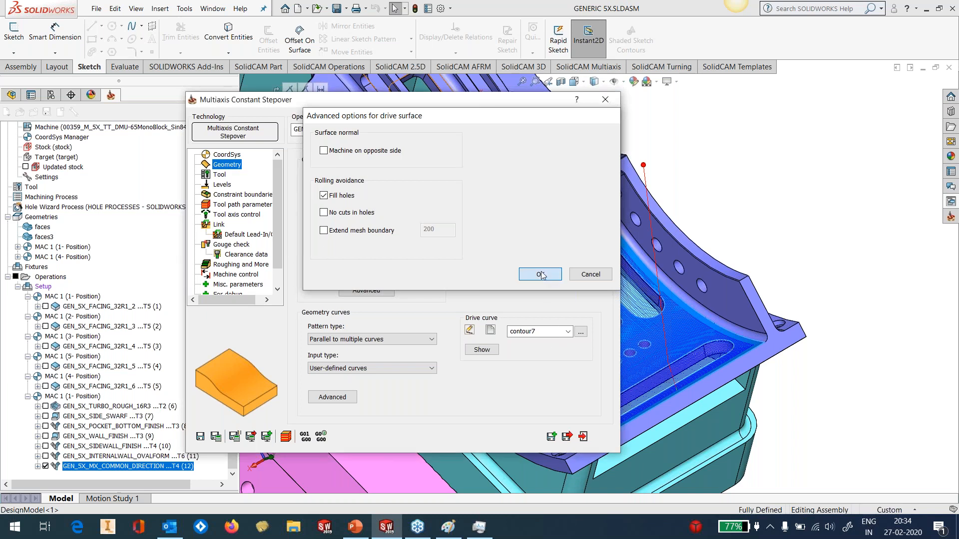
Load the constant stepover operation in Machine Simulation and bring the pocket toolpath into close view
scroll(614, 359, up, 2)
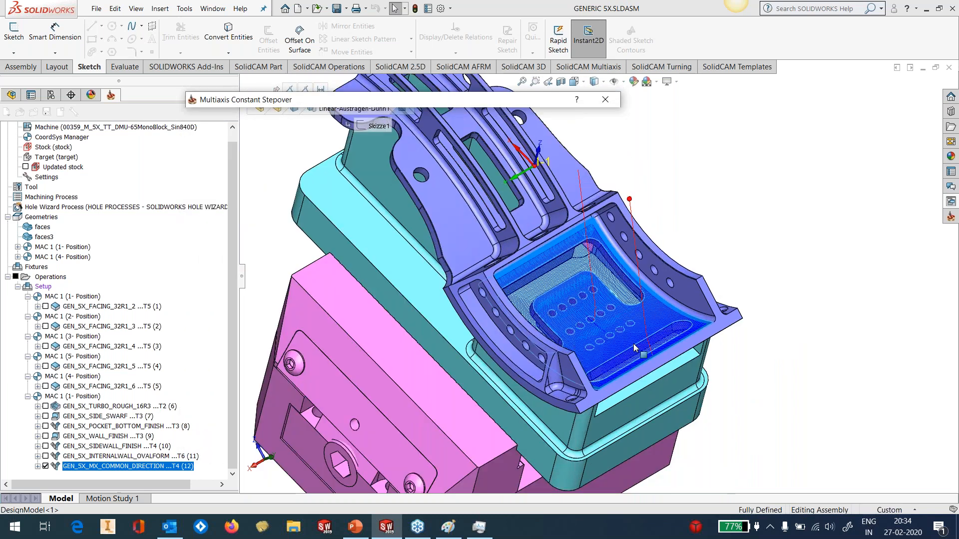
scroll(630, 344, down, 3)
mouse_move(609, 321)
middle_down()
mouse_move(587, 382)
mouse_move(606, 307)
middle_up()
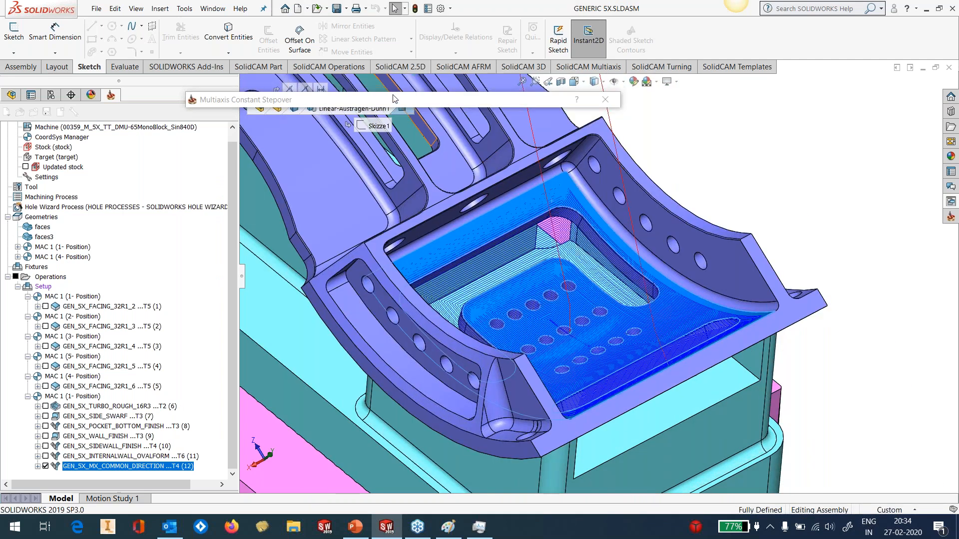
mouse_move(393, 103)
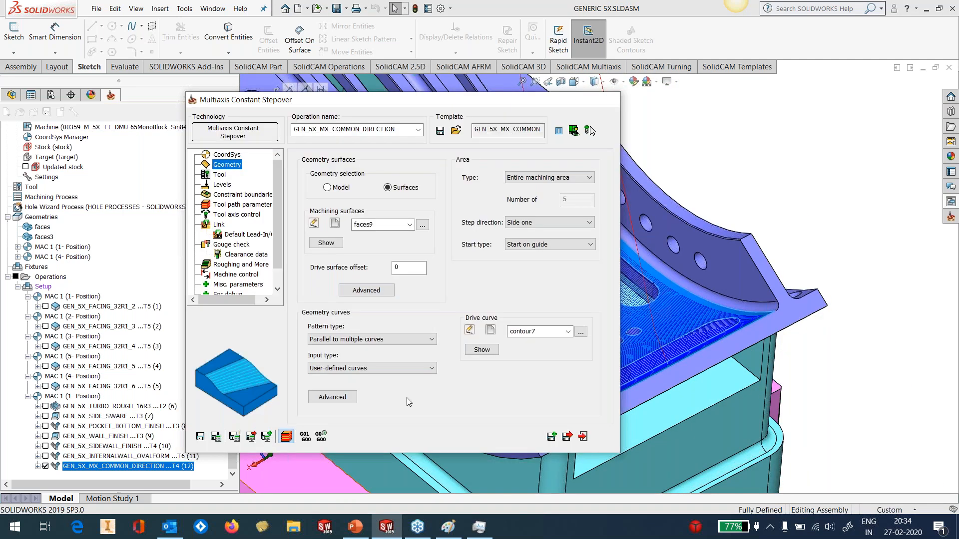
click(286, 437)
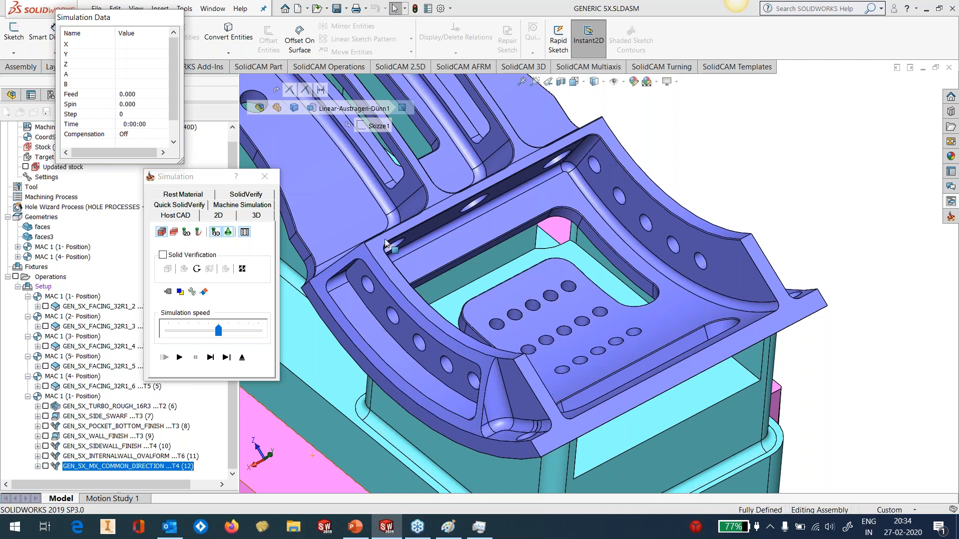
click(257, 205)
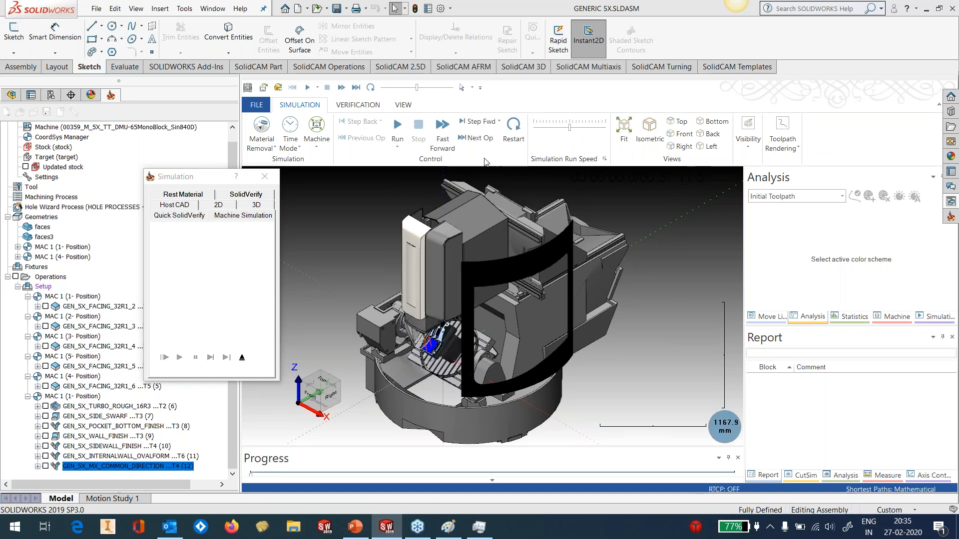
drag(170, 180, 120, 182)
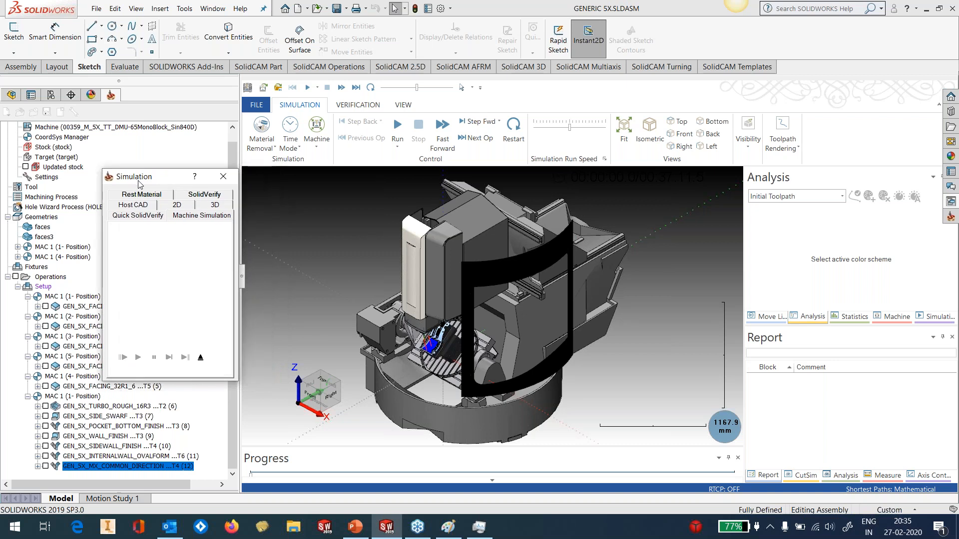
scroll(407, 340, up, 5)
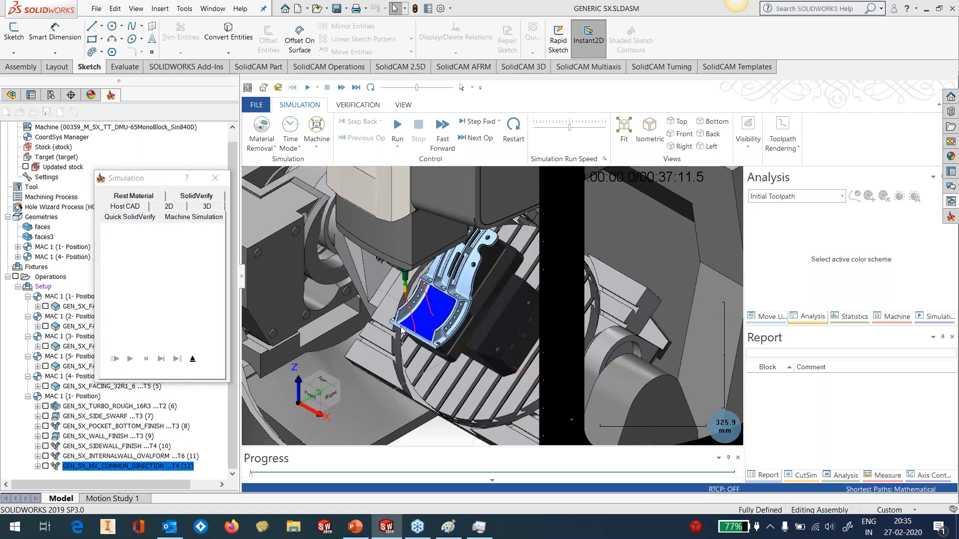
scroll(407, 324, up, 2)
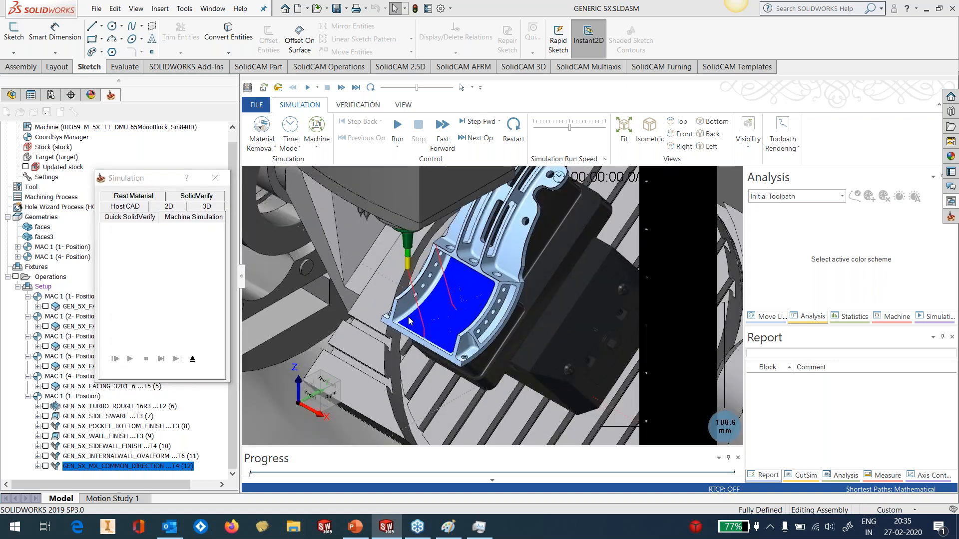
scroll(408, 321, up, 4)
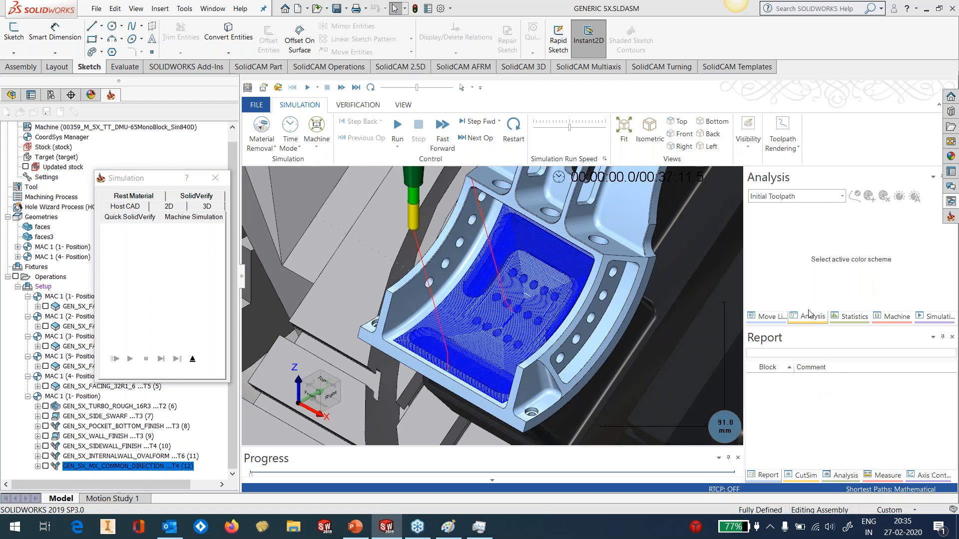
Apply the Tool Number analysis scheme to the simulated toolpath and examine the tool motion above the pocket floor
click(787, 200)
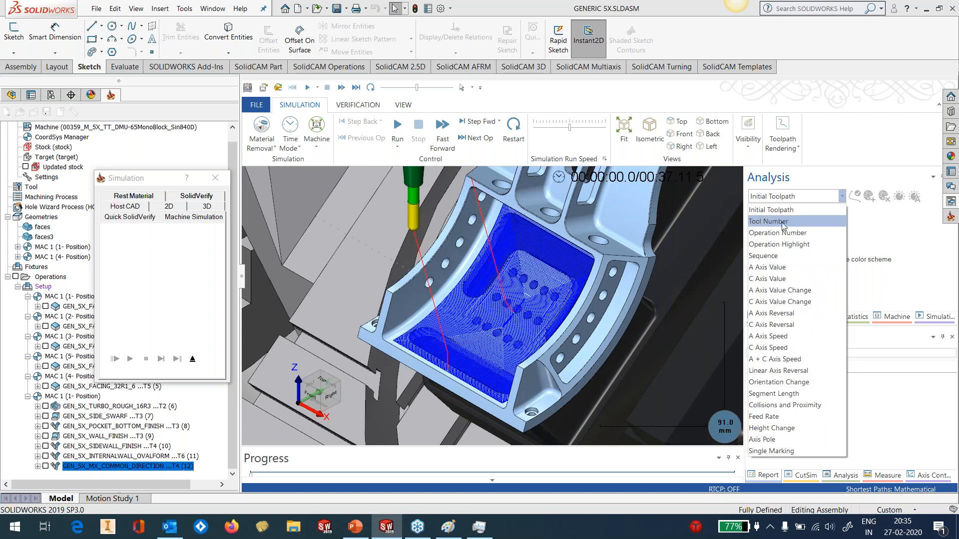
click(784, 222)
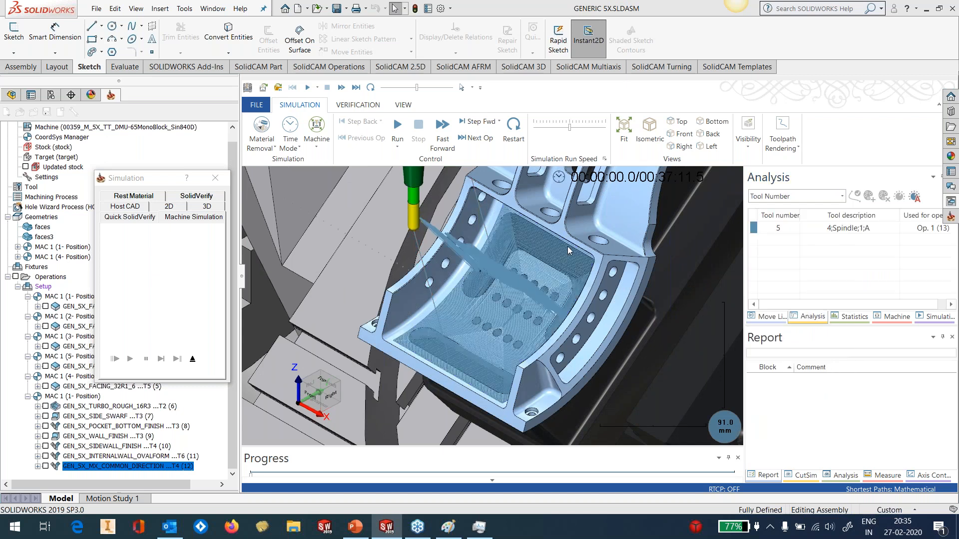
middle_drag(548, 283, 586, 234)
scroll(586, 234, up, 5)
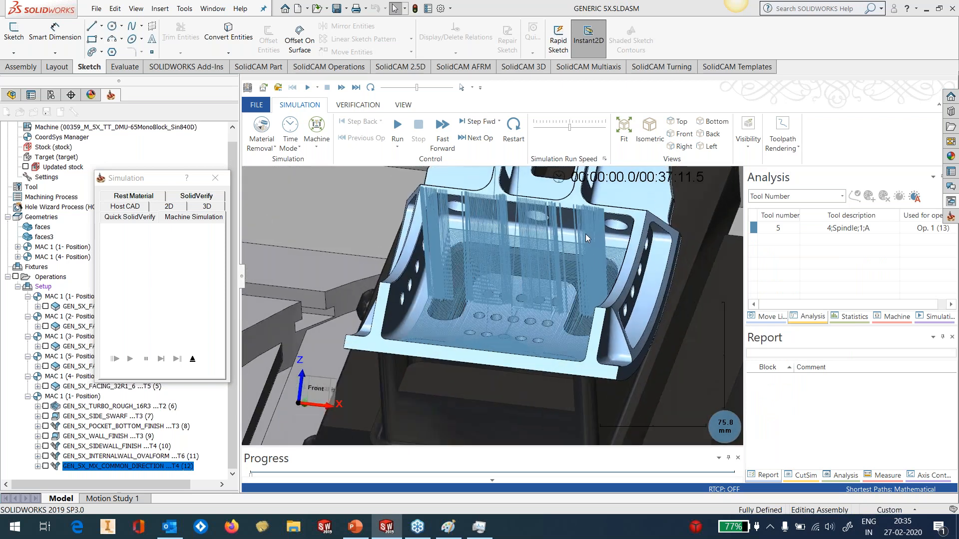
scroll(585, 233, up, 1)
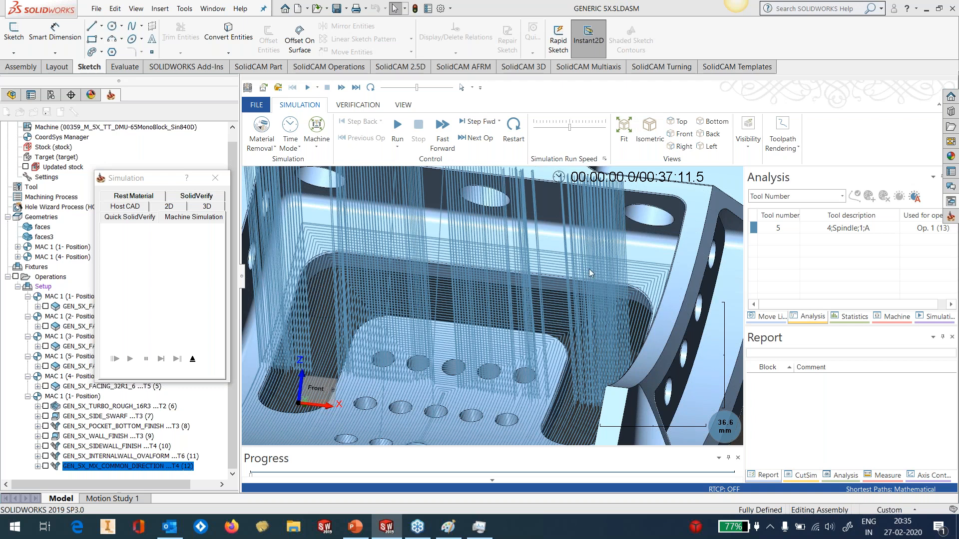
scroll(588, 268, down, 5)
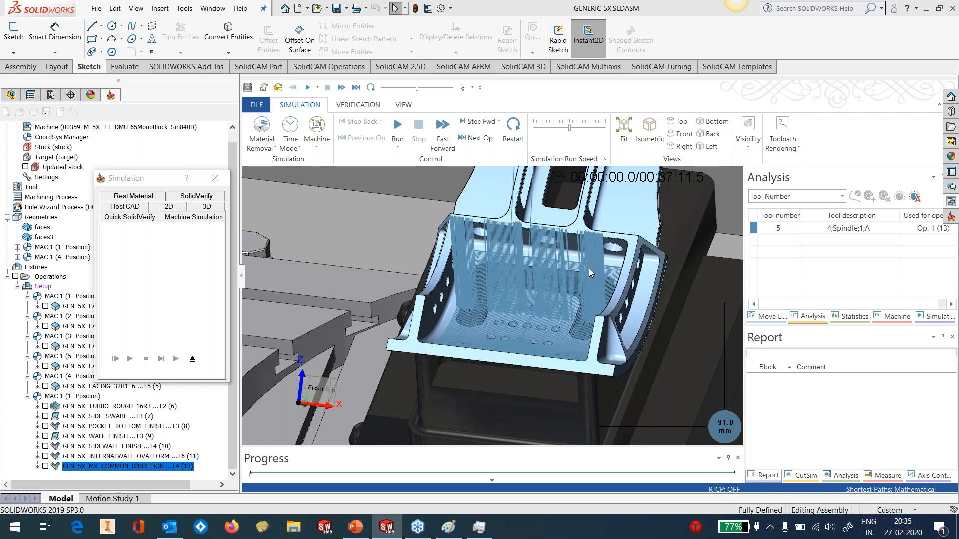
Exit the machine simulation, close the constant stepover operation, and hide the GEN_5X_MX_COMMON_DIRECTION toolpath
click(198, 362)
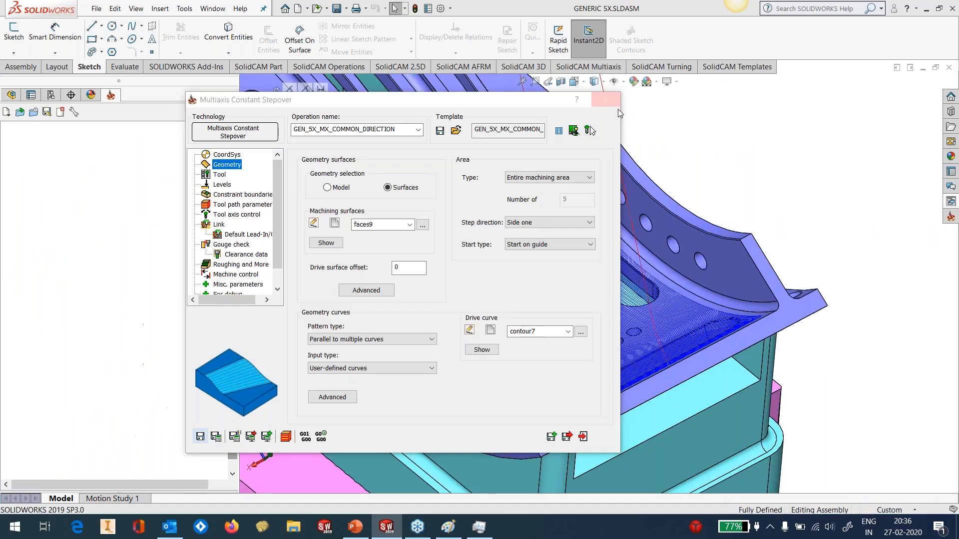
click(618, 105)
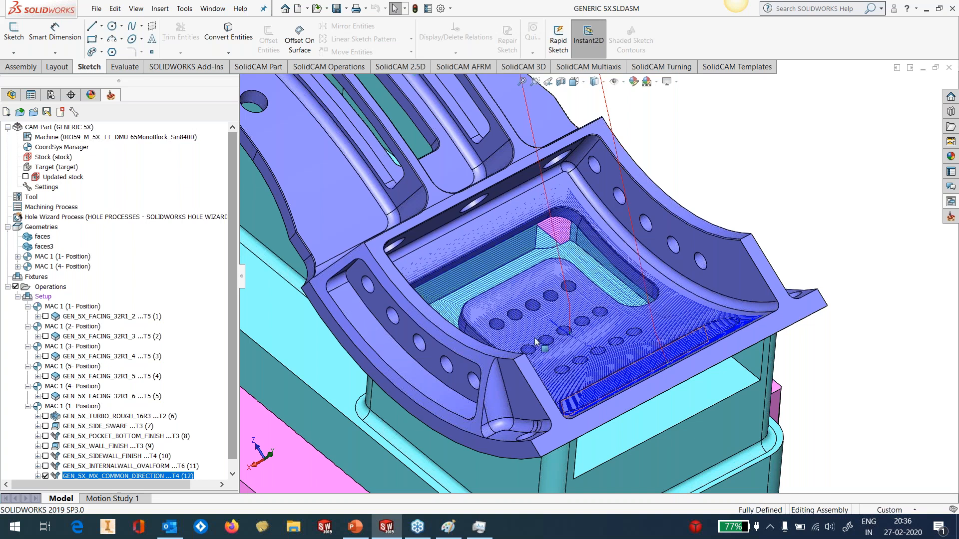
scroll(231, 409, down, 1)
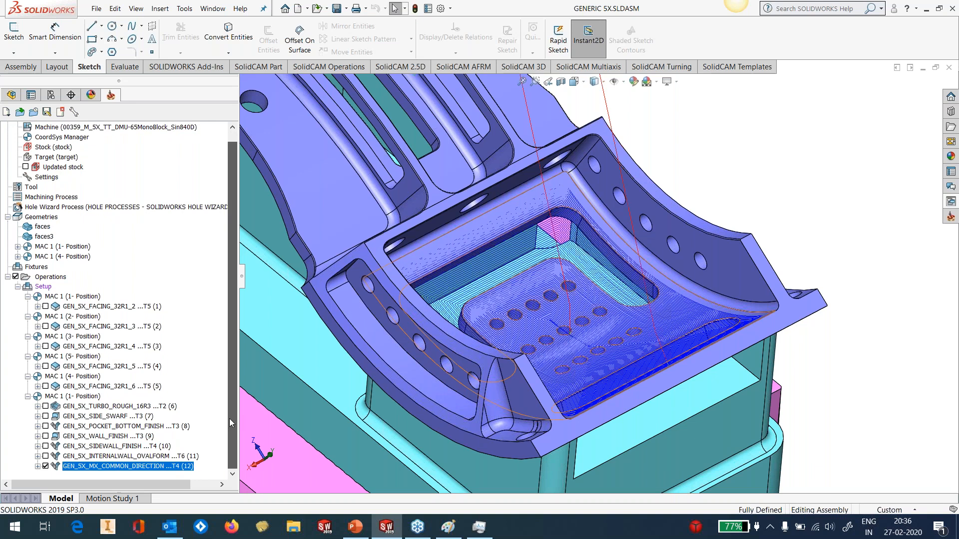
click(45, 466)
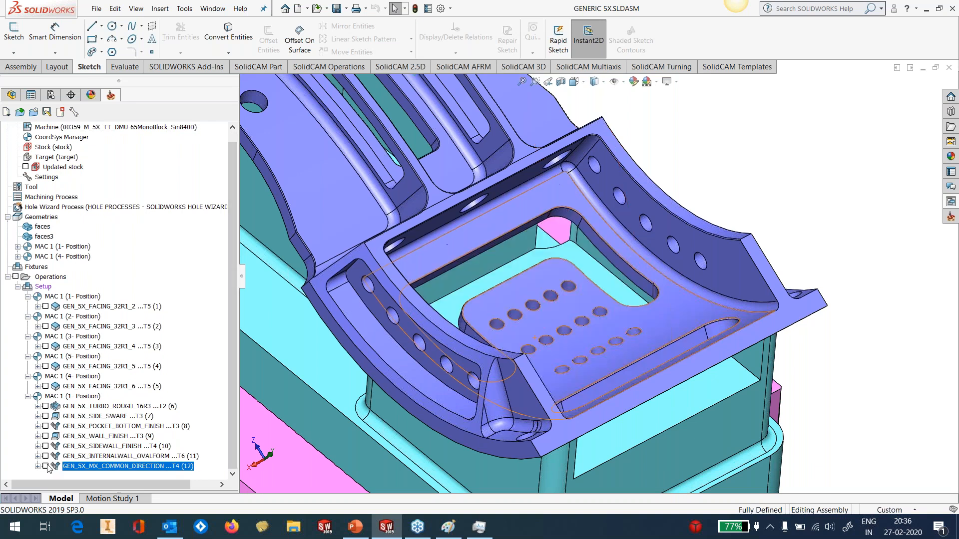
Show the Surface-Untrim11 surface body covering the pocket floor of the DesignModel part
click(11, 97)
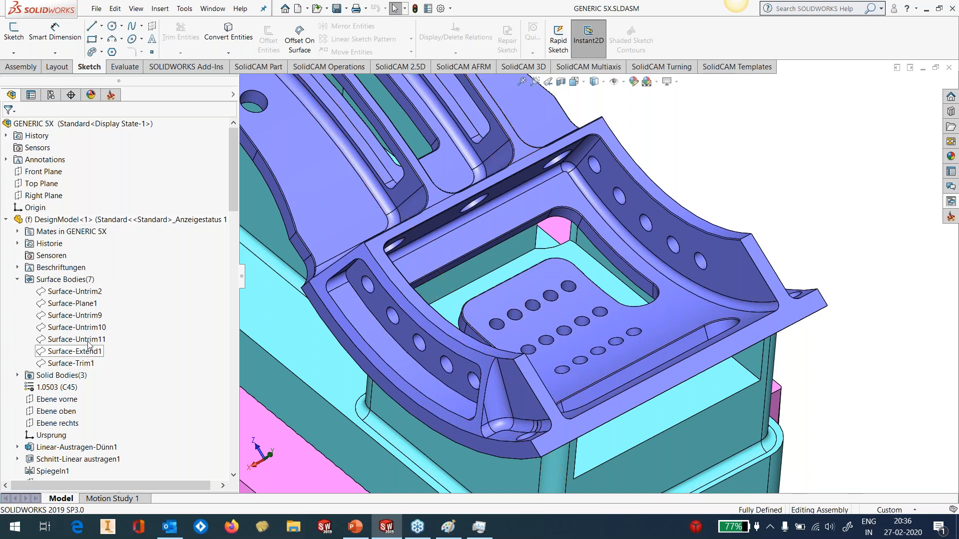
click(80, 340)
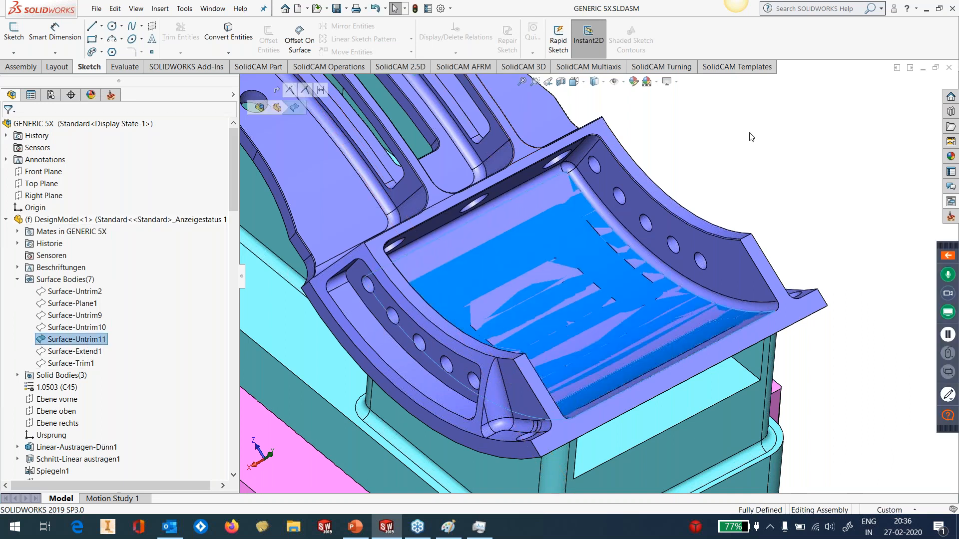
click(751, 137)
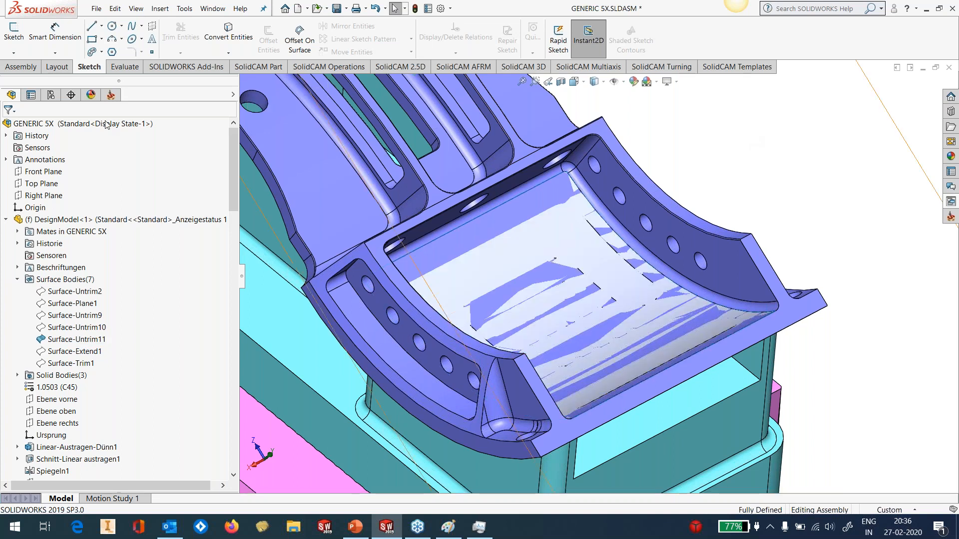
Reopen GEN_5X_MX_COMMON_DIRECTION and define a new machining faces geometry from the untrimmed pocket floor surface
click(111, 95)
double_click(84, 471)
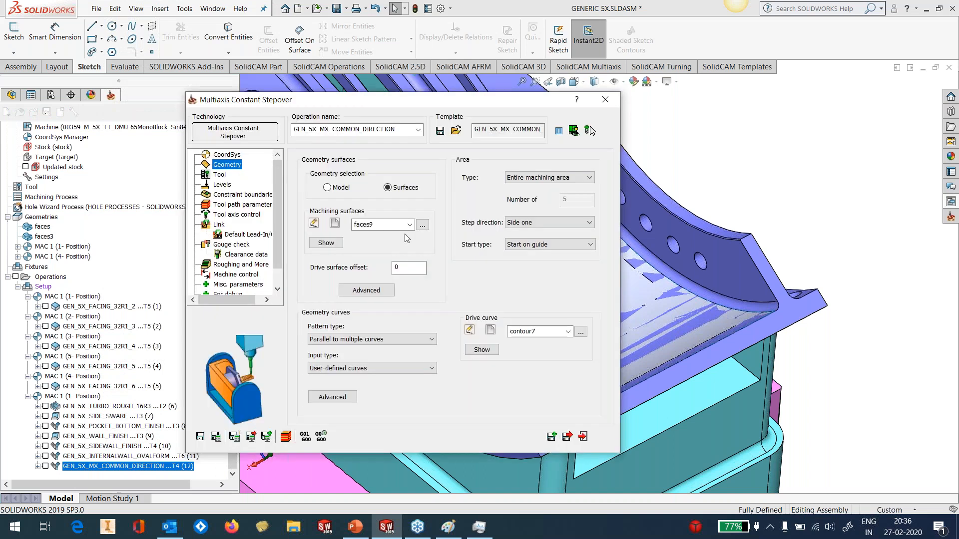
click(334, 225)
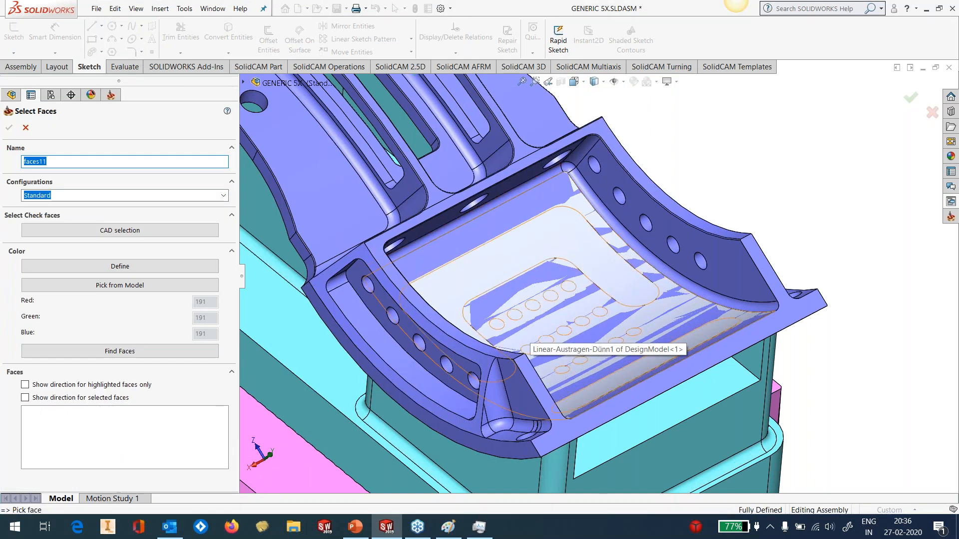
click(509, 252)
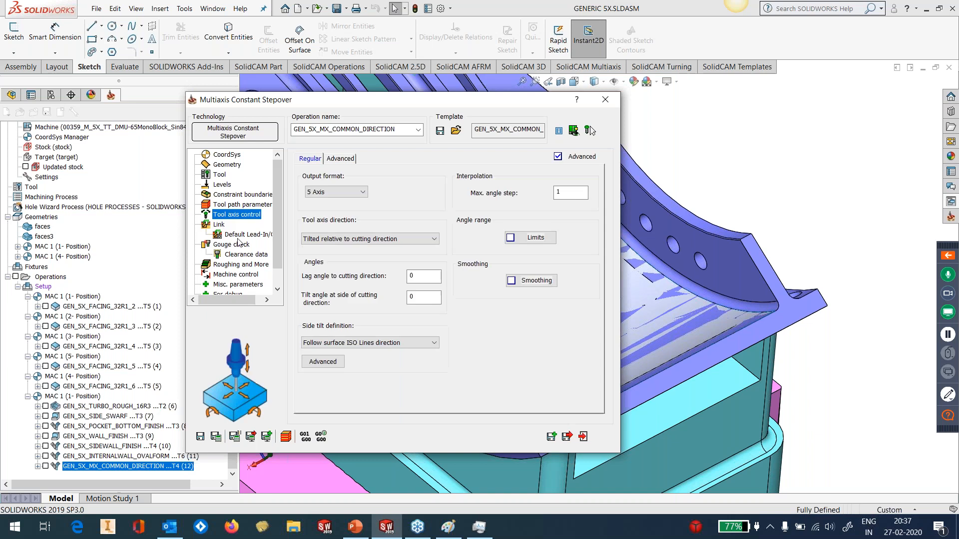
Enable Maintain Common Tool Axis on all contours in the advanced tool axis control, and save and calculate the operation
click(341, 159)
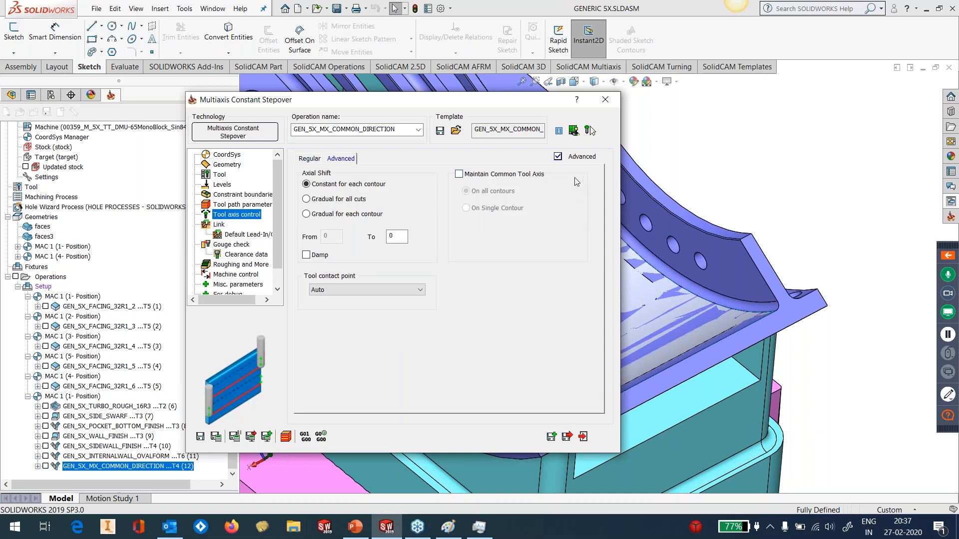
click(537, 174)
click(216, 437)
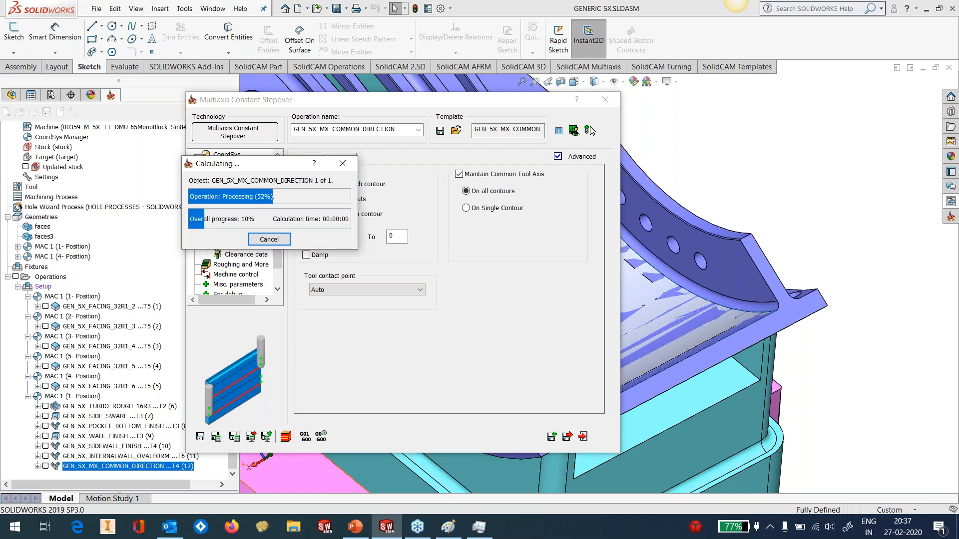
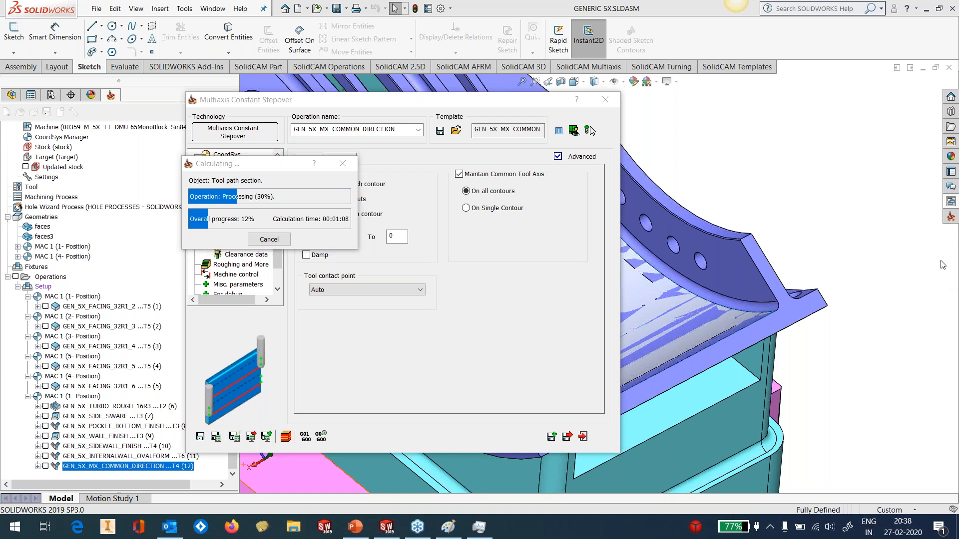
Cancel the running toolpath calculation and close the GEN_5X_MX_COMMON_DIRECTION constant stepover operation
click(278, 241)
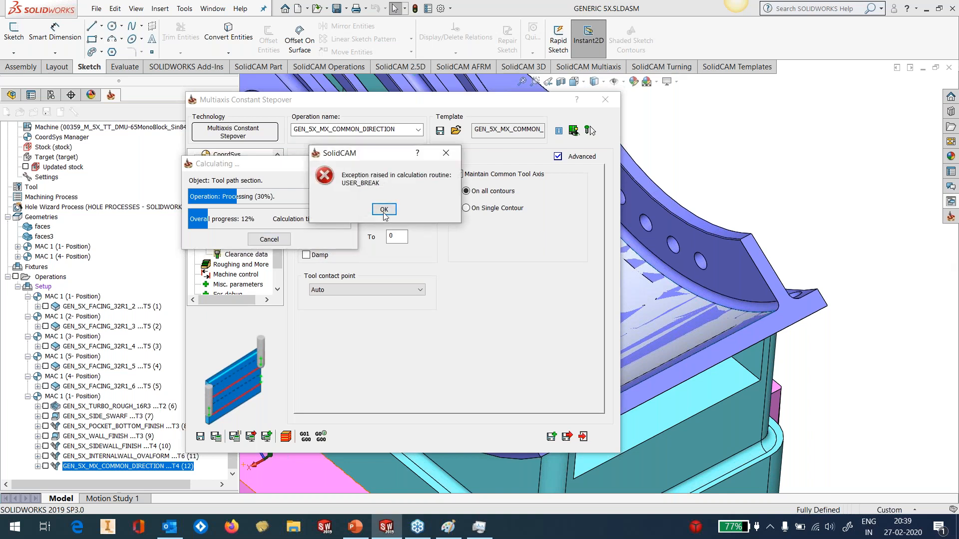
click(381, 210)
click(604, 104)
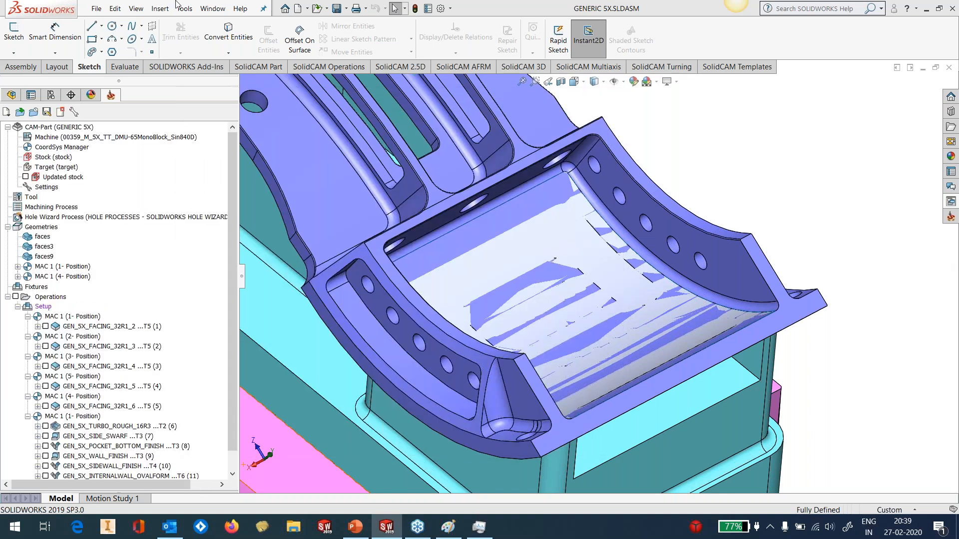
Open the recent CAM-part D:\WEBINARS\SIM5X\GENERIC 5X\GEN 5X1\GENERIC 5X.prt
click(184, 9)
mouse_move(207, 61)
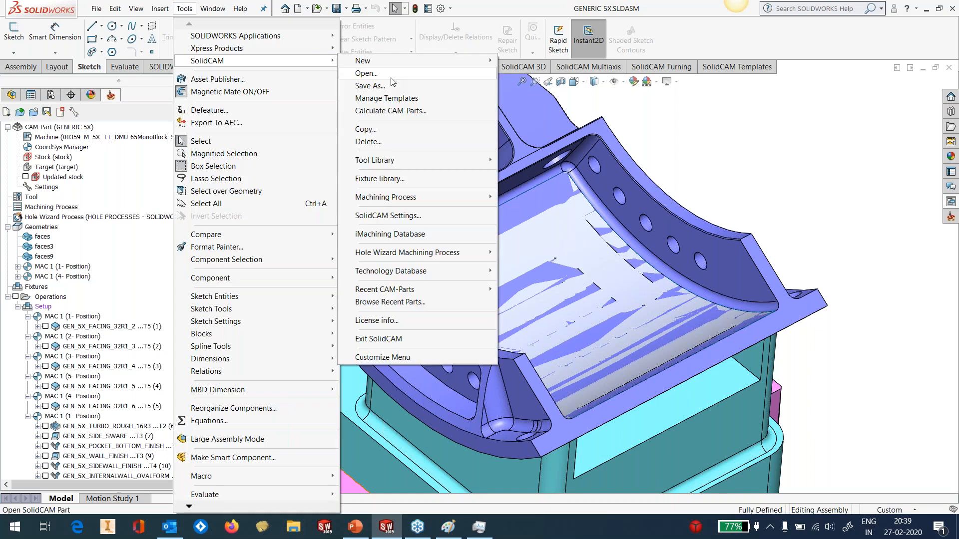
mouse_move(398, 293)
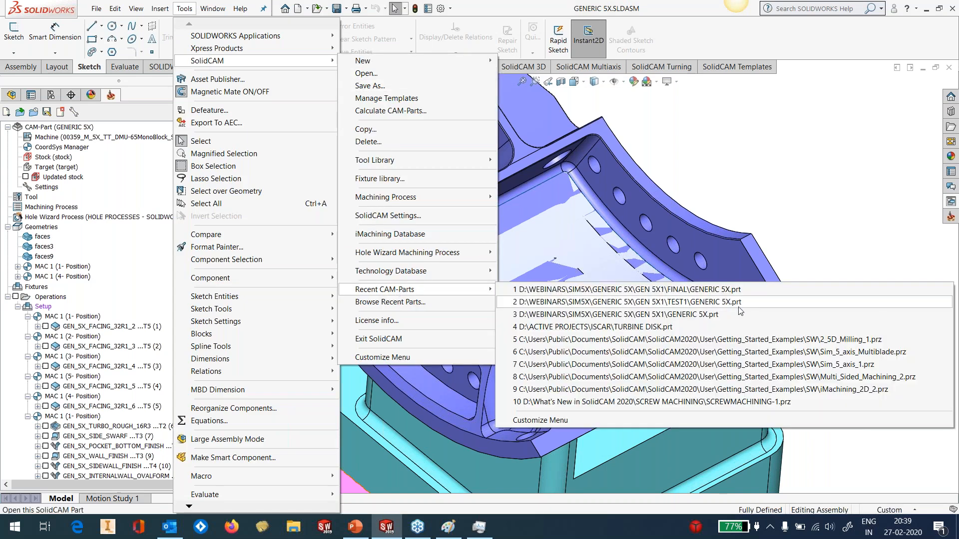
click(691, 315)
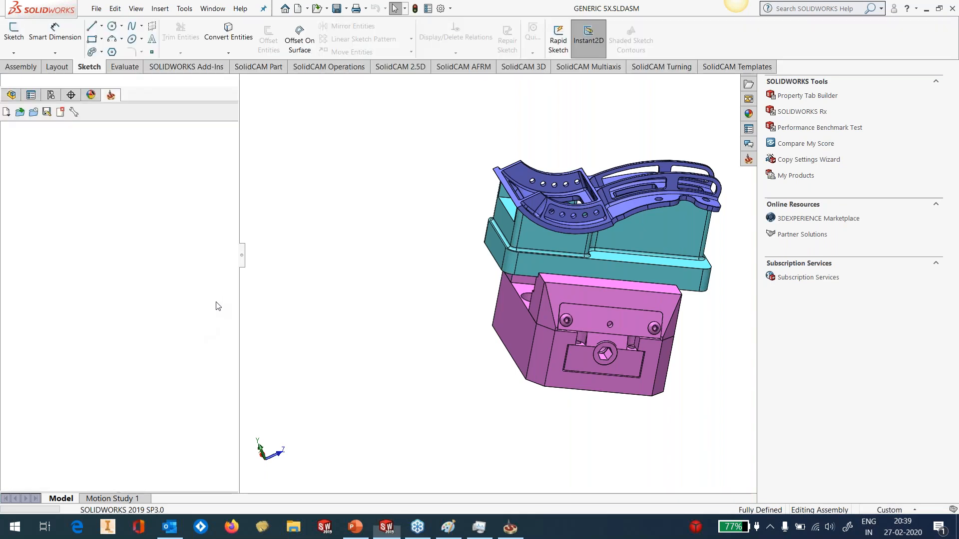
click(326, 255)
Display the GEN_5X_MEXICO (18) toolpath on the pocket floor of the part
drag(231, 304, 233, 423)
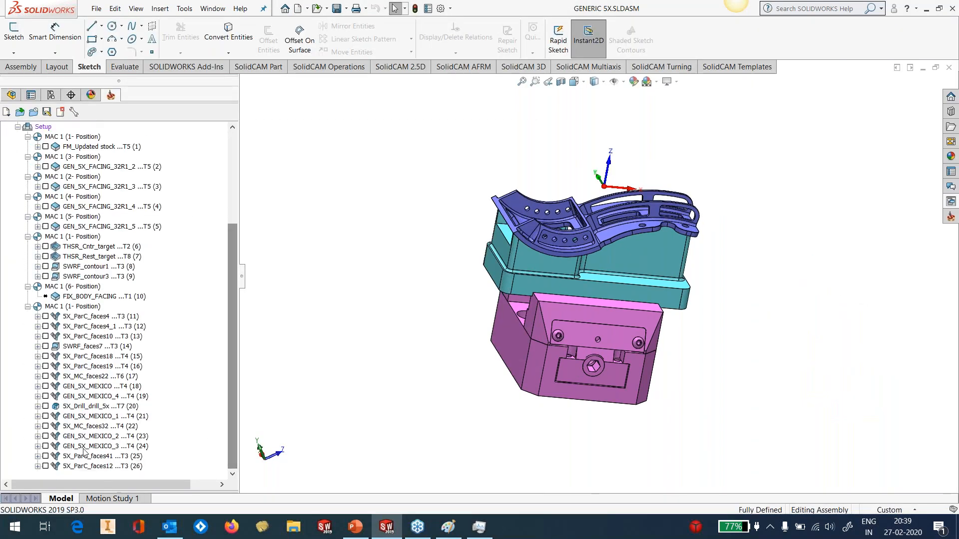
click(45, 437)
middle_drag(747, 212, 689, 289)
click(45, 436)
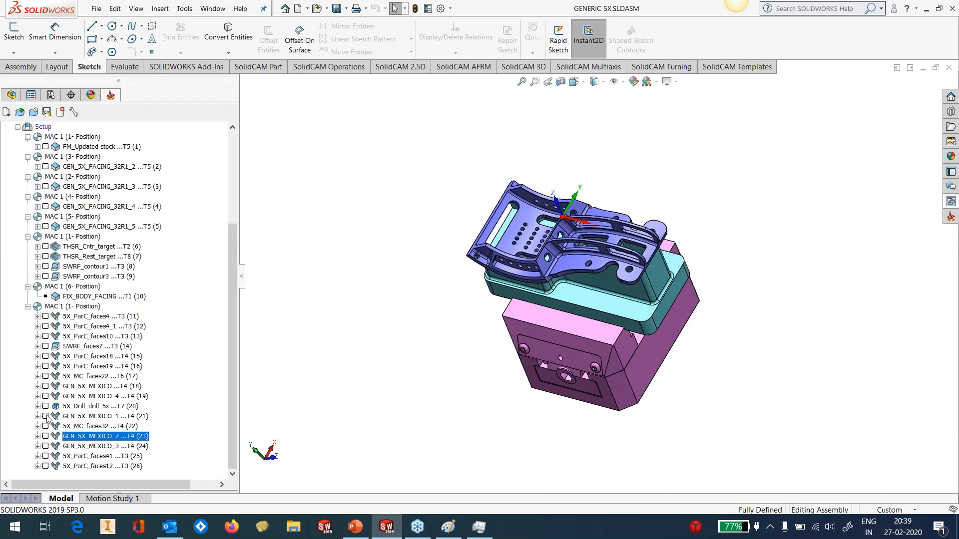
click(89, 416)
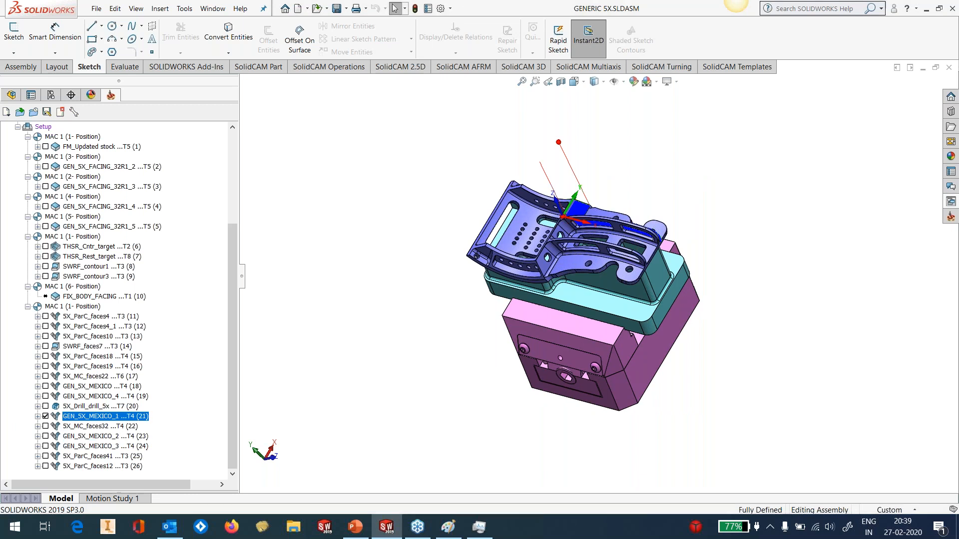
click(46, 387)
middle_drag(614, 215, 474, 234)
scroll(717, 232, down, 4)
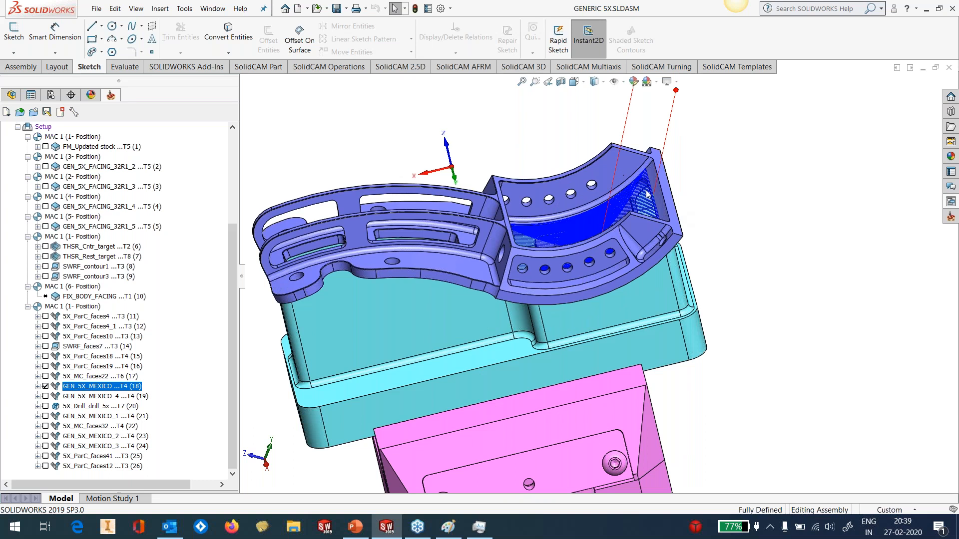
scroll(647, 194, down, 5)
Start a Machine Simulation of GEN_5X_MEXICO (18), continuing despite the exceeded machine limits
right_click(119, 389)
click(155, 198)
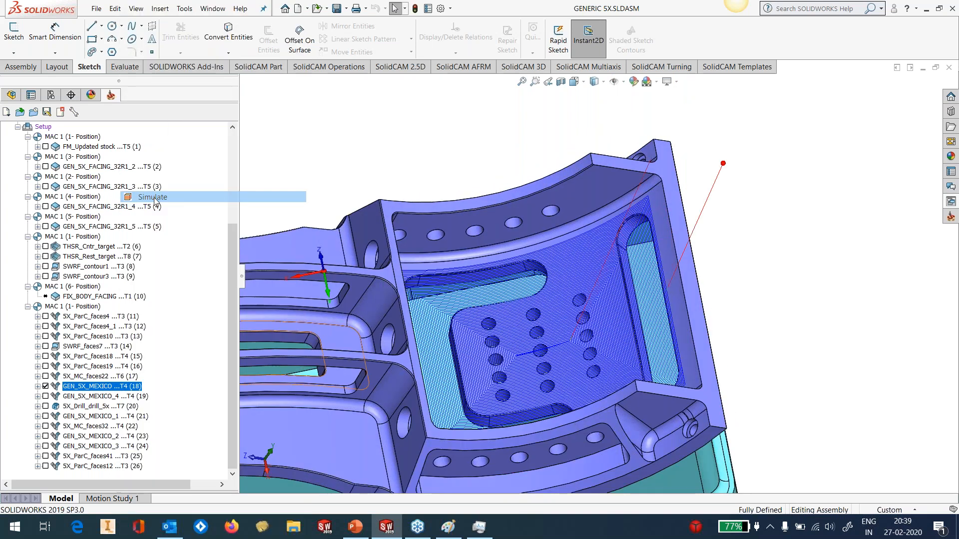
click(193, 208)
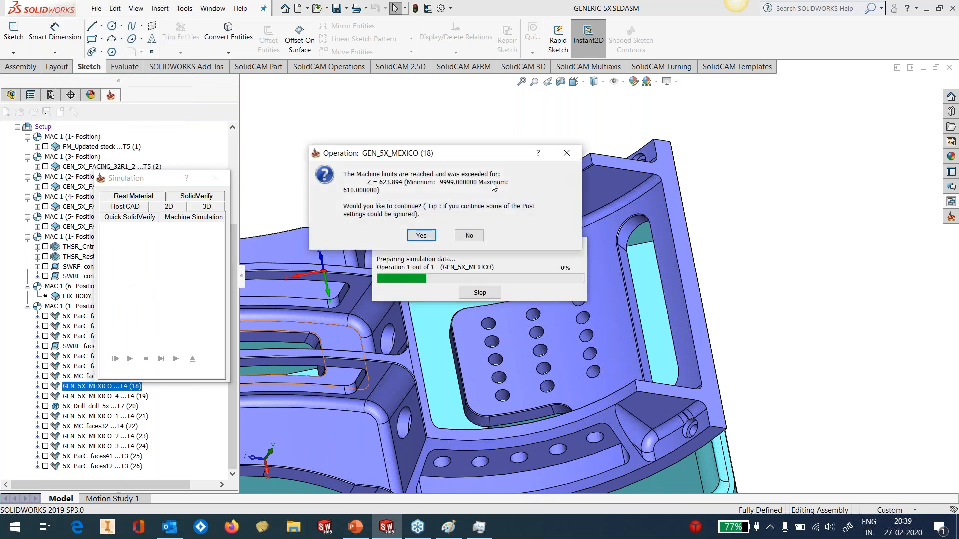
click(421, 236)
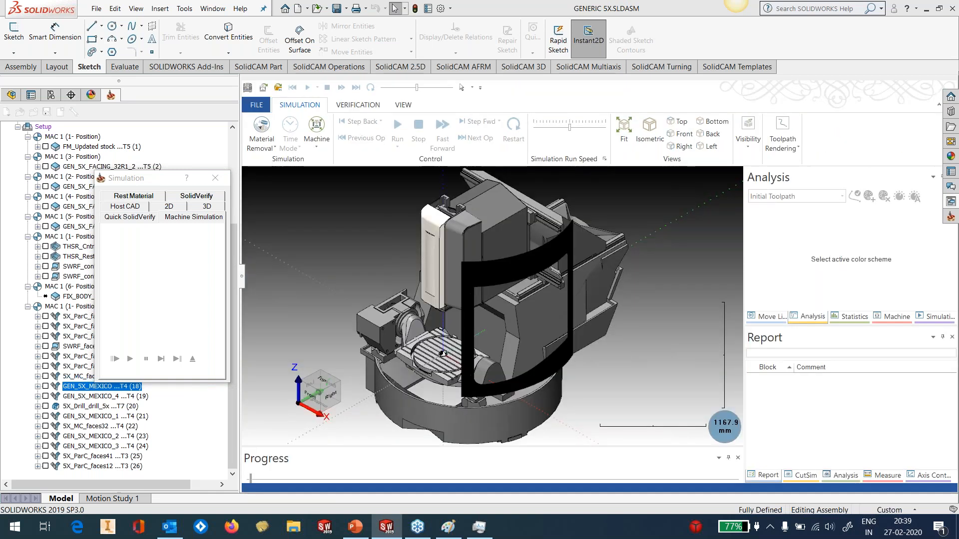
Examine the block coordinates and C and A rotary axis values in the move list, and view the pocket toolpath up close
click(771, 317)
drag(743, 282, 650, 282)
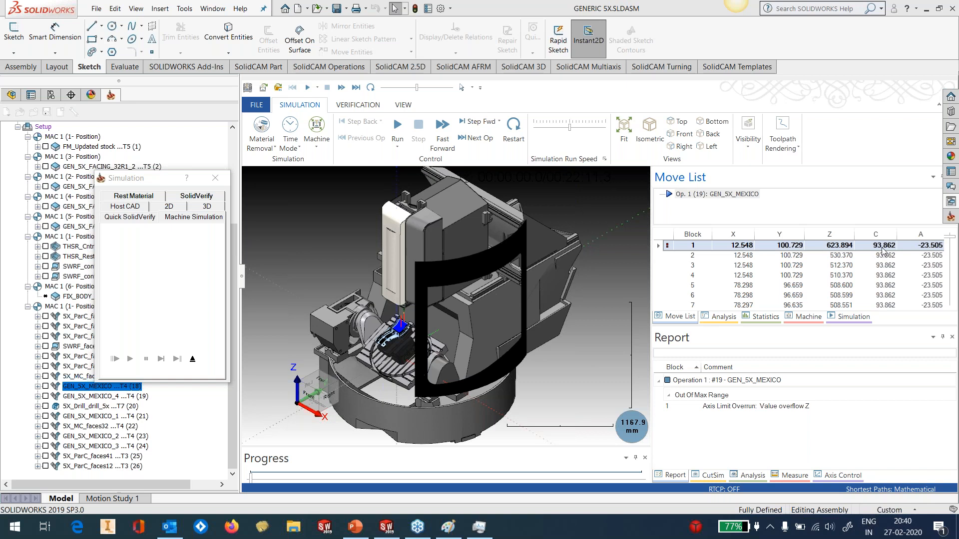
drag(655, 297, 840, 294)
scroll(495, 324, up, 10)
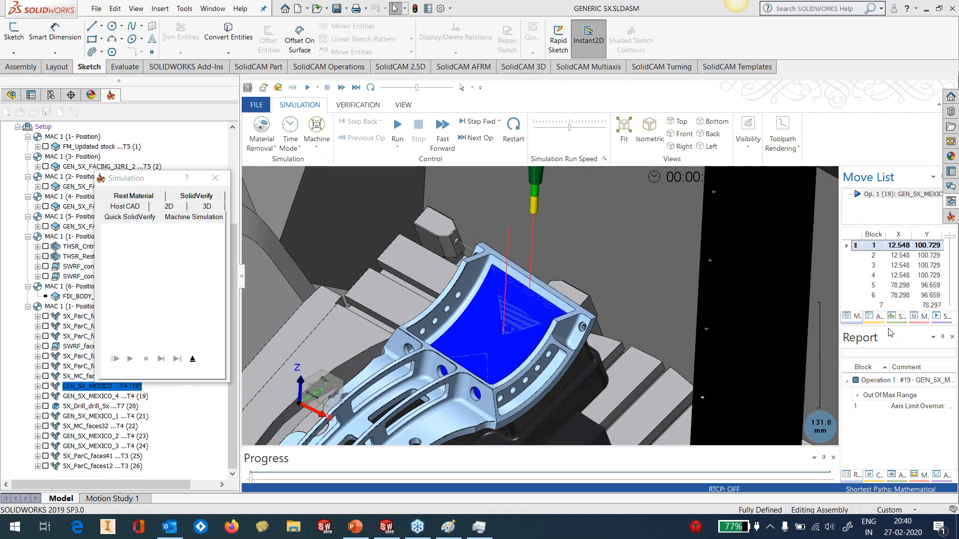
Colour the simulated toolpath by Tool Number for analysis, and restore the Initial Toolpath colouring
click(875, 316)
click(866, 198)
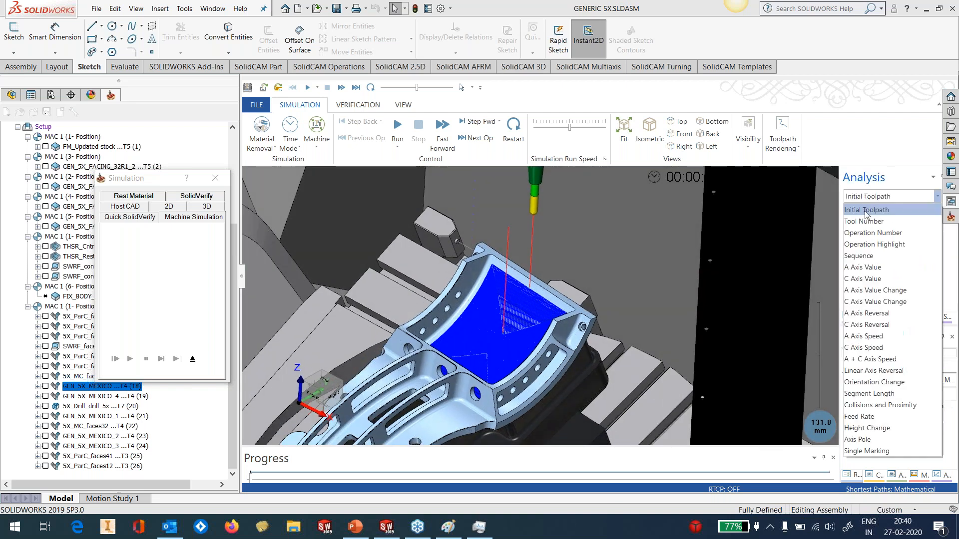
click(866, 222)
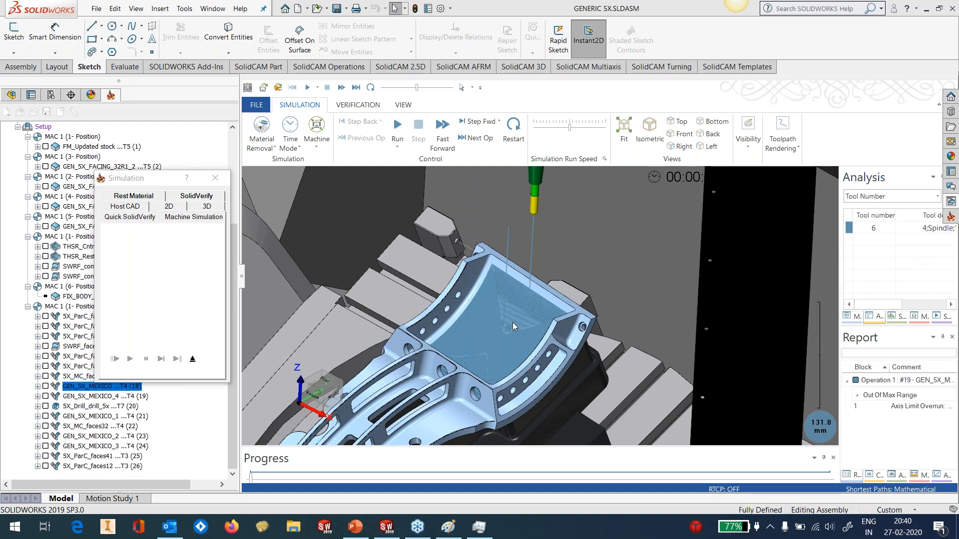
middle_drag(491, 305, 519, 308)
click(858, 198)
scroll(858, 199, up, 3)
click(858, 216)
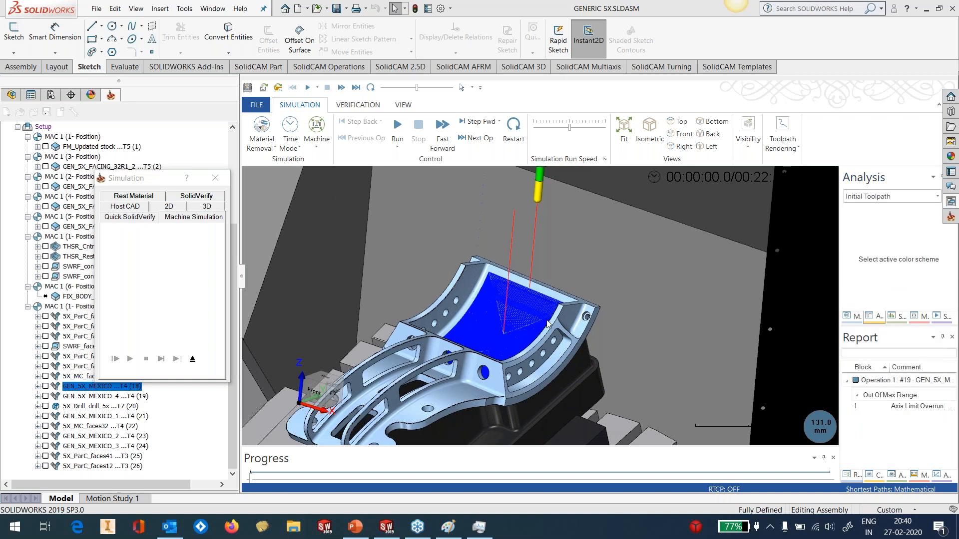
scroll(540, 322, down, 2)
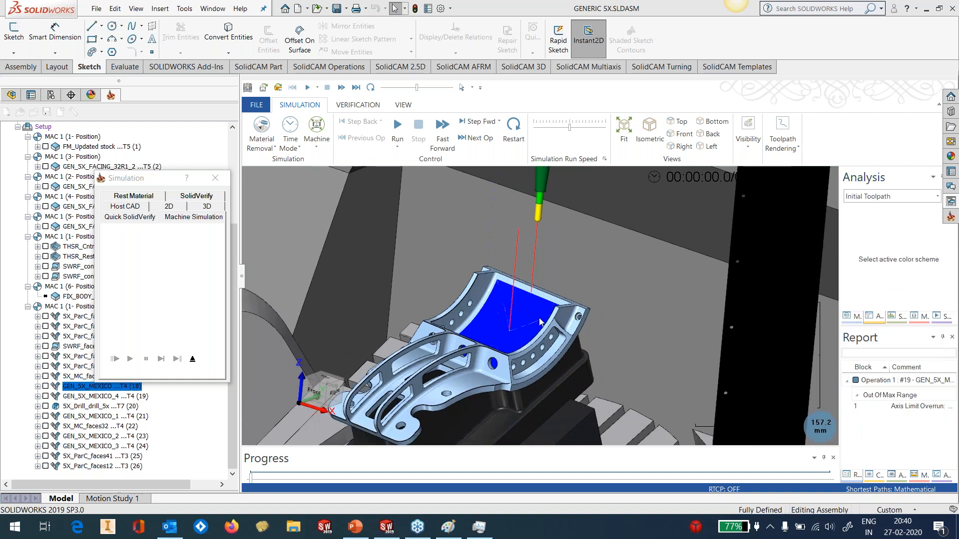
Run the machine simulation of GEN_5X_MEXICO at a higher speed, and exit the simulation
click(396, 130)
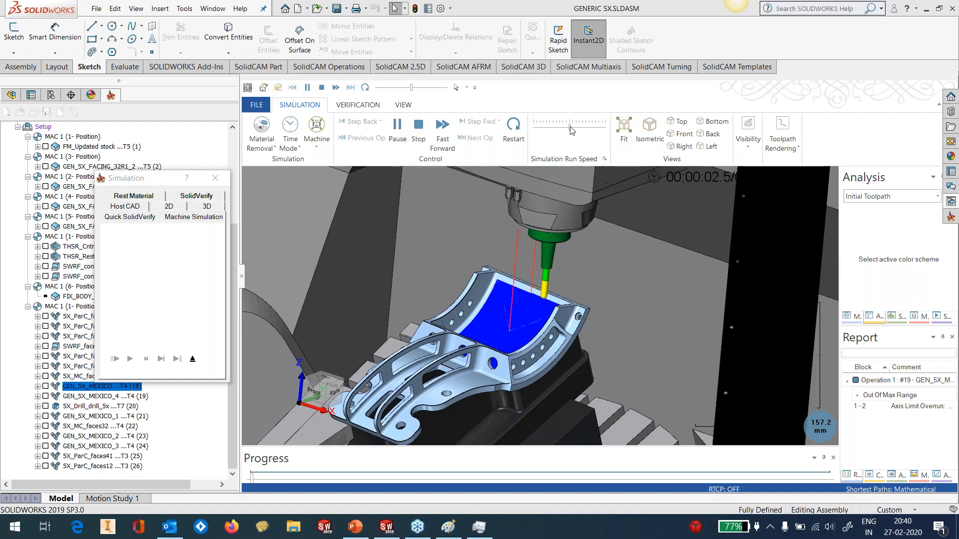
drag(569, 127, 581, 129)
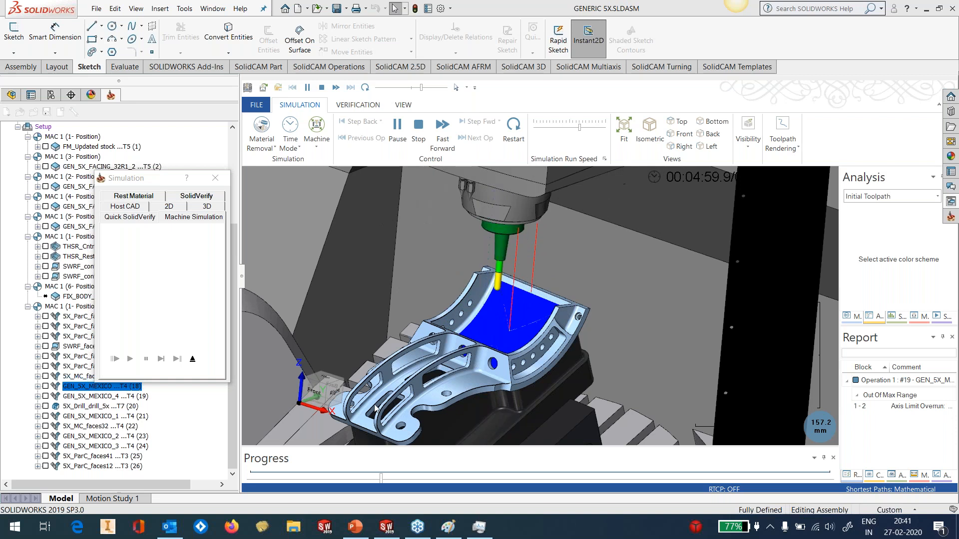
click(192, 359)
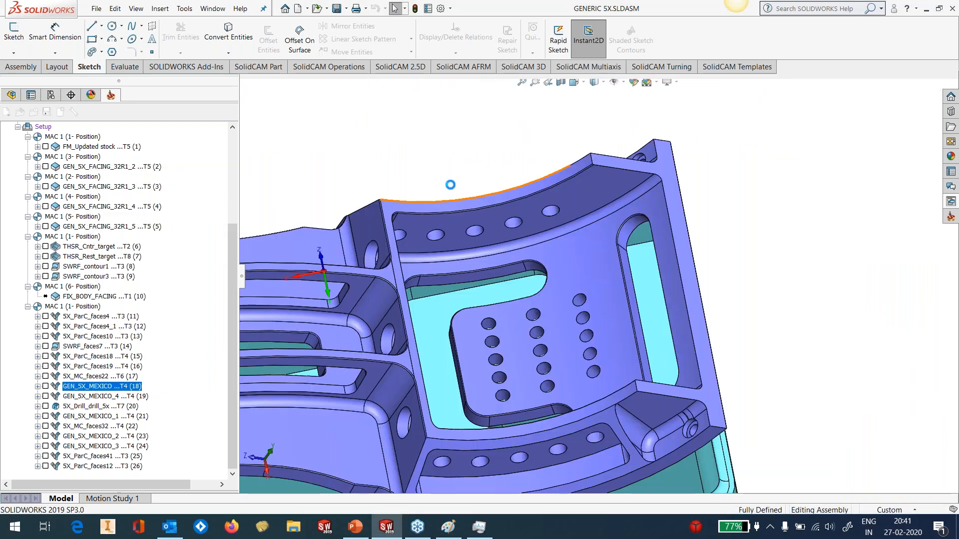
Open the recent CAM-part D:\WEBINARS\SIM5X\GENERIC 5X\GEN 5X1\FINAL\GENERIC 5X.prt
click(184, 9)
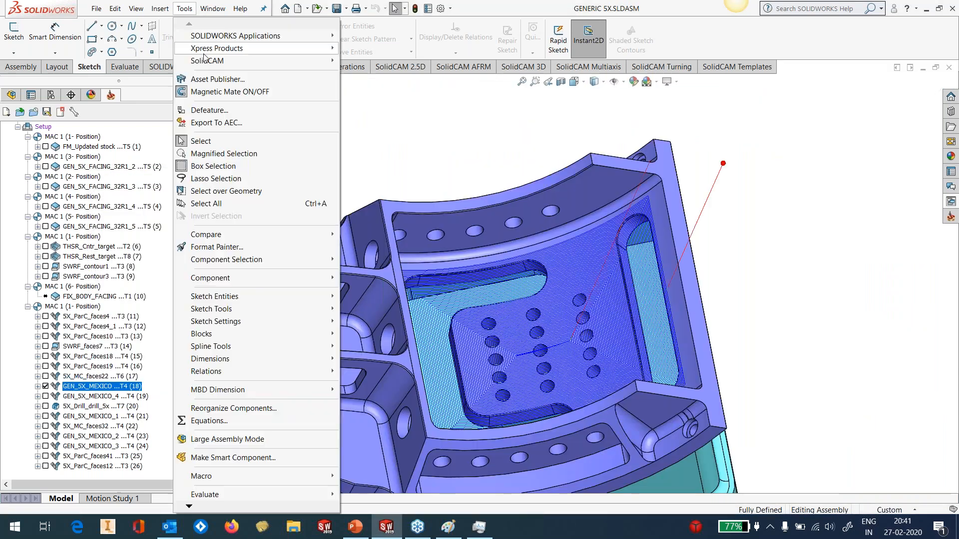
mouse_move(215, 60)
mouse_move(399, 290)
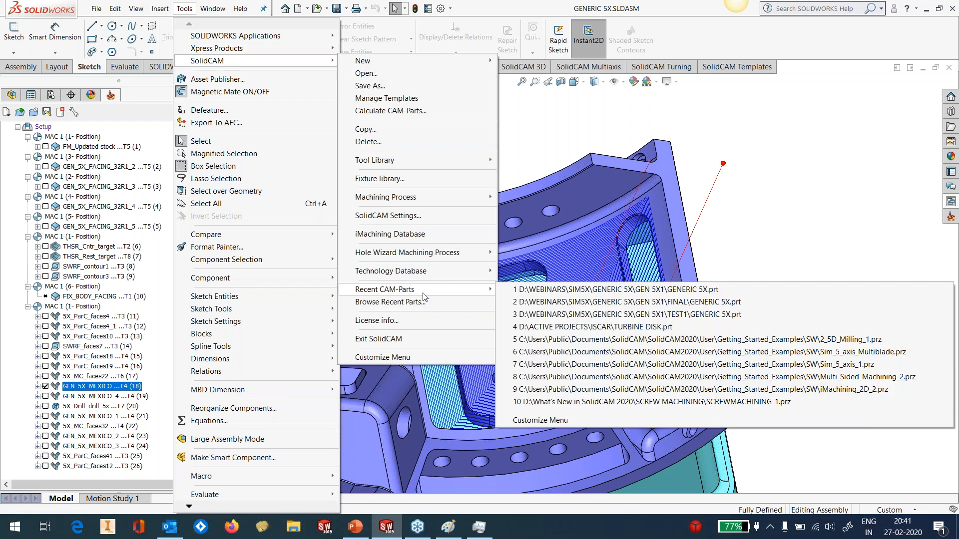
click(641, 303)
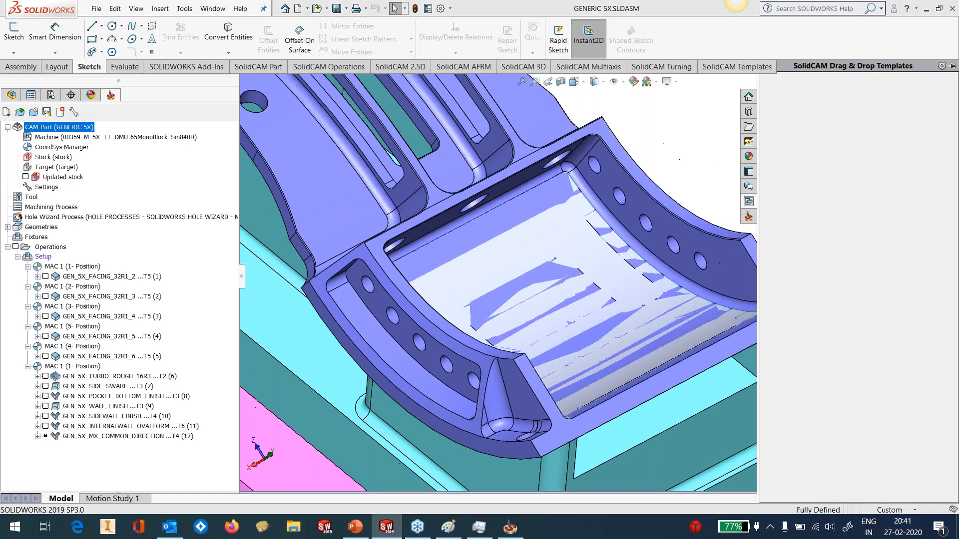
Examine the outer side wall of the slotted rib and the adjoining end face with the hole
scroll(604, 225, up, 6)
middle_drag(604, 225, 687, 253)
scroll(537, 265, down, 3)
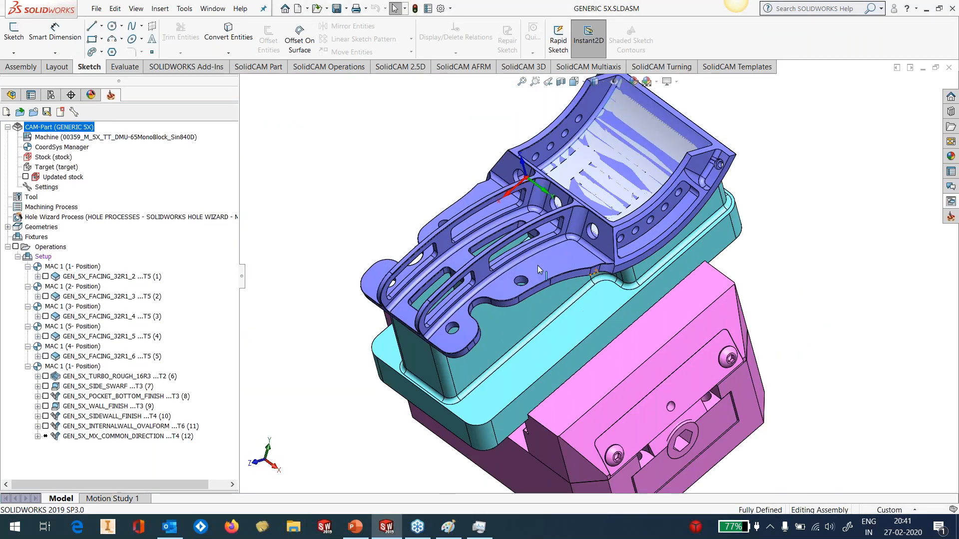
scroll(538, 265, down, 3)
scroll(551, 253, down, 2)
middle_drag(537, 270, 535, 253)
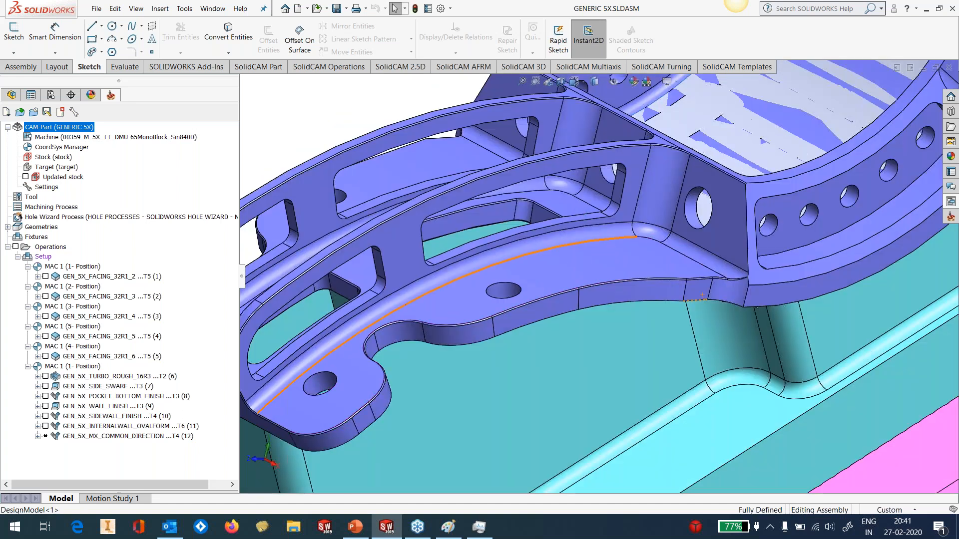
scroll(535, 253, up, 2)
click(469, 265)
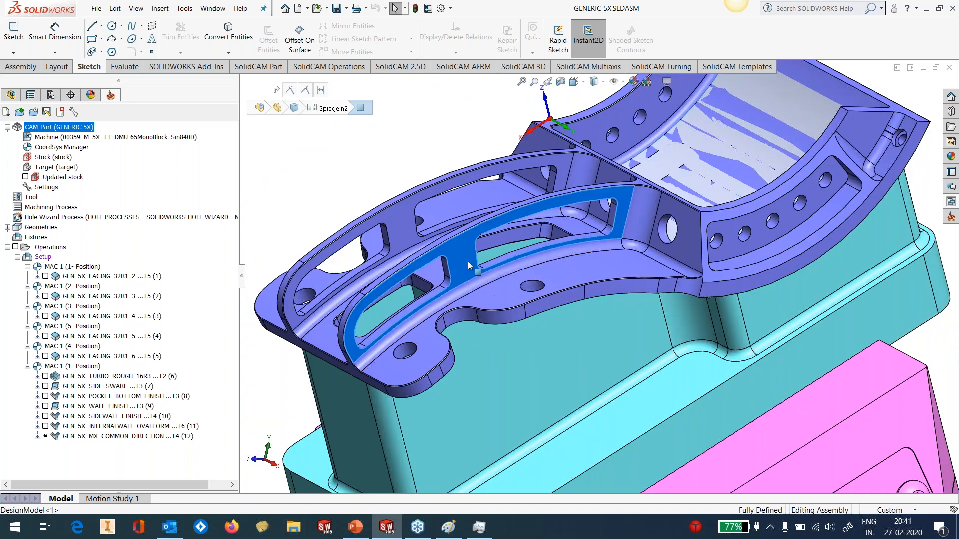
click(650, 197)
click(662, 204)
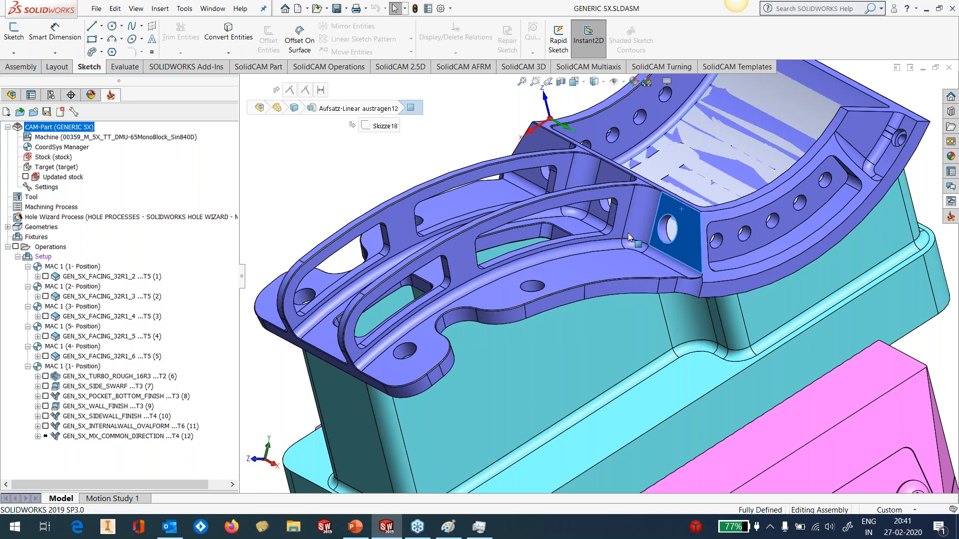
Add an operation from the GEN_5X_MX_SIDE WALL FINISH template after GEN_5X_MX_COMMON_DIRECTION in the CAM tree
click(950, 202)
scroll(839, 361, down, 3)
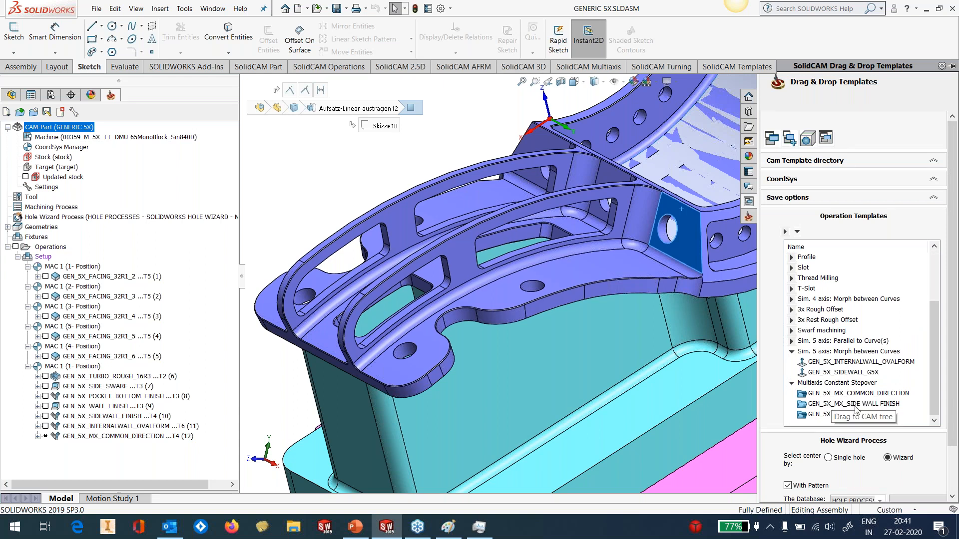
drag(843, 409, 147, 460)
click(334, 273)
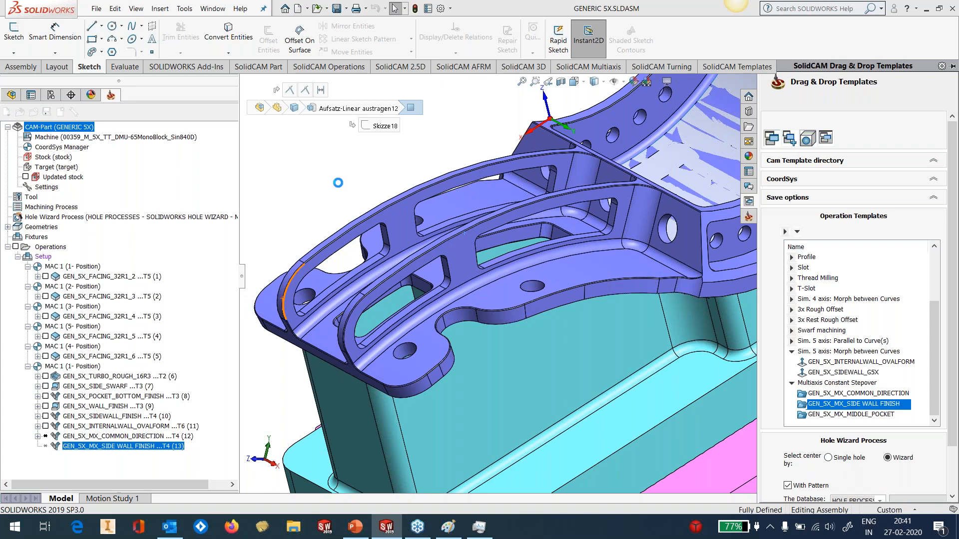
click(588, 130)
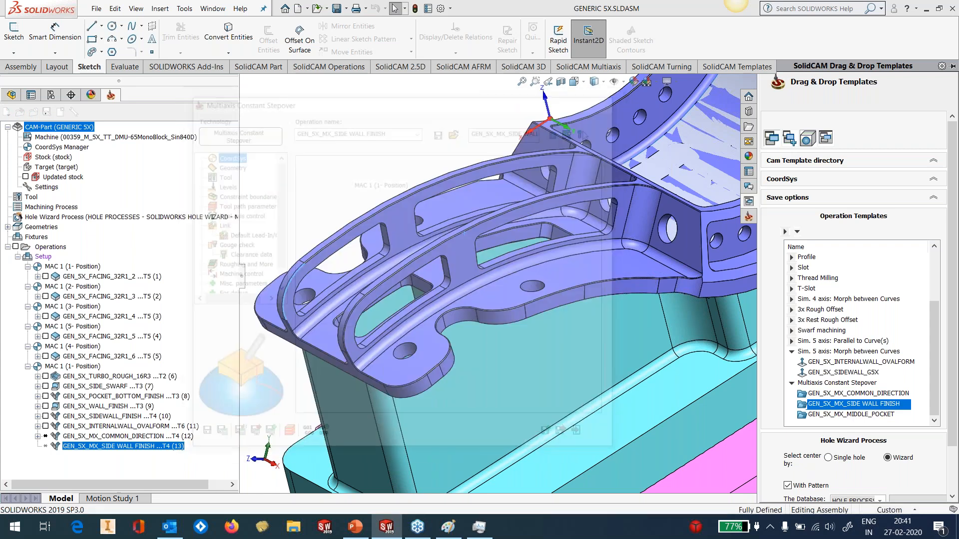
click(10, 130)
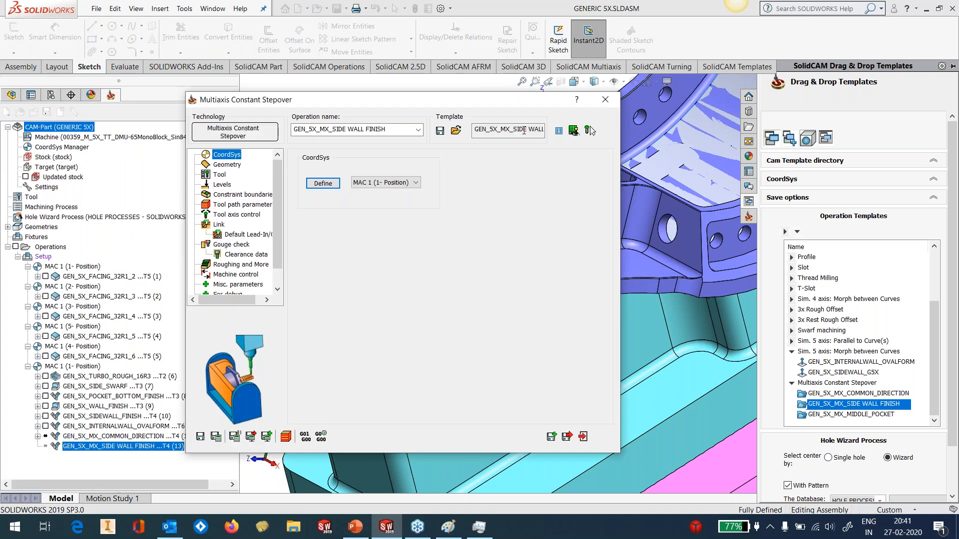
Define the machining surfaces from the slotted rib's outer side wall, the adjoining corner fillet and the end face with the hole
drag(379, 103, 374, 125)
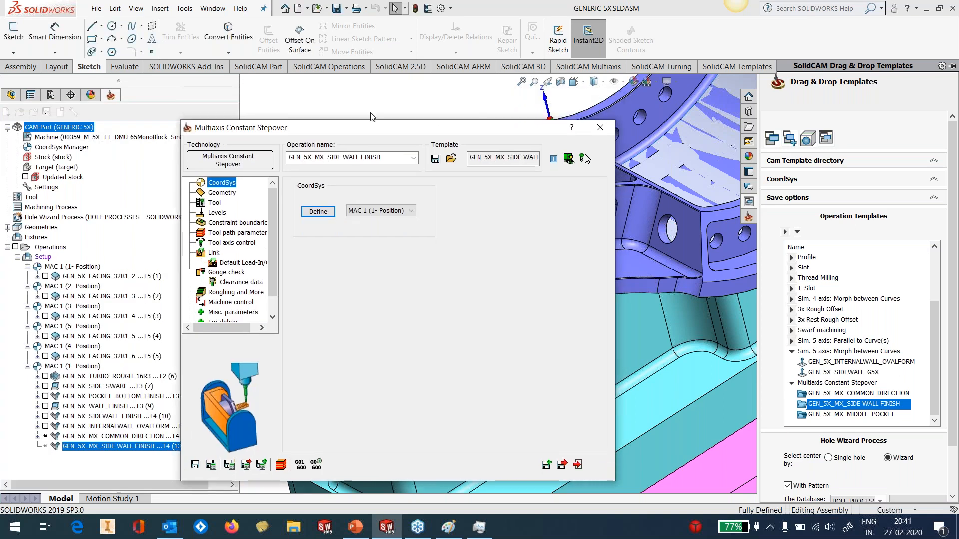
click(220, 187)
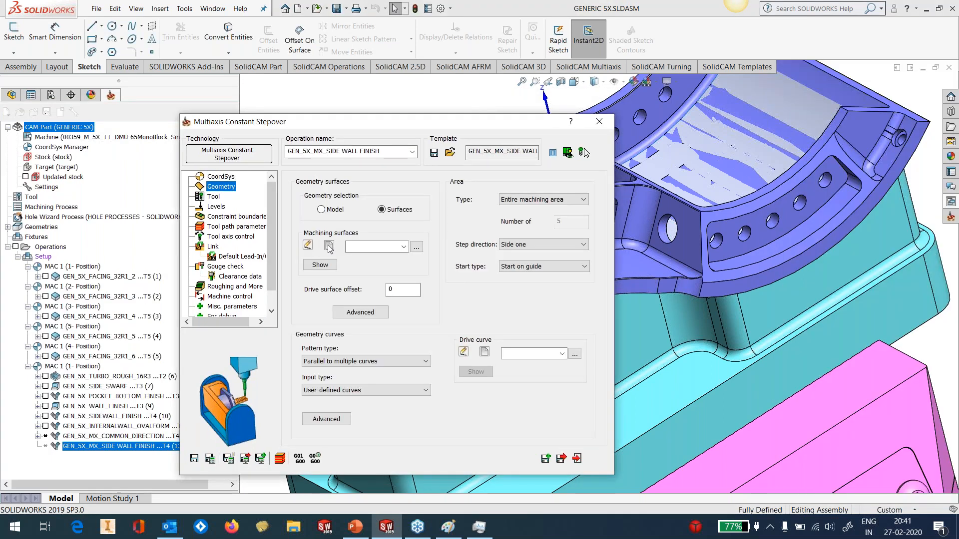
click(329, 246)
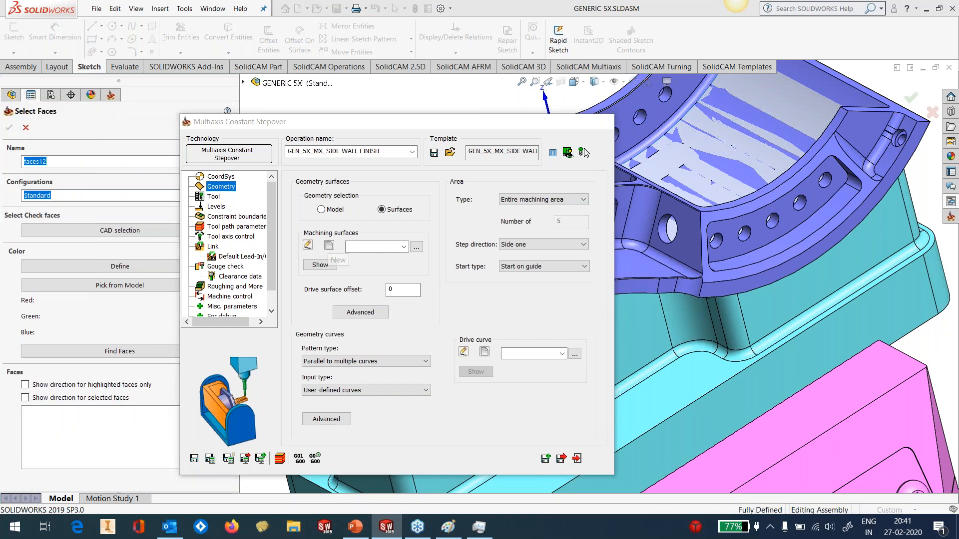
click(465, 235)
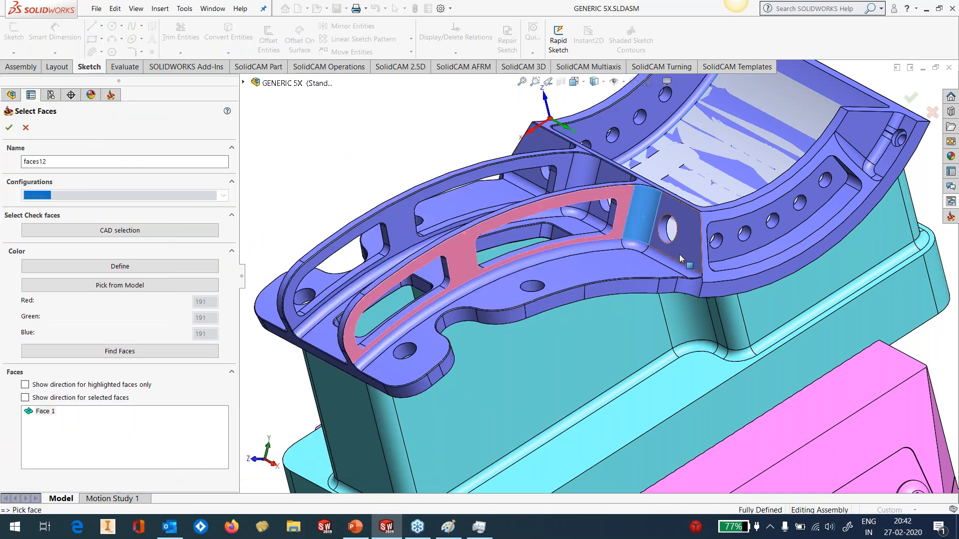
click(644, 220)
click(674, 240)
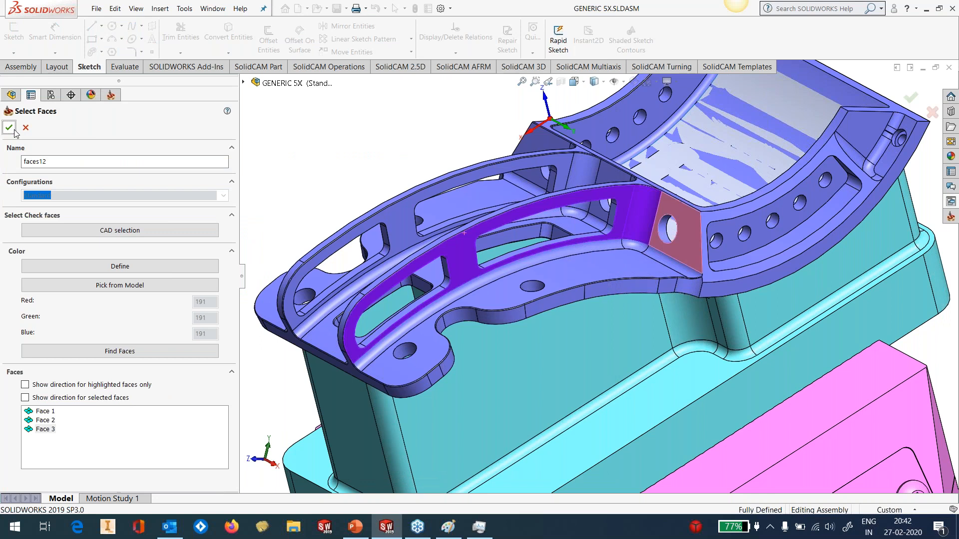
click(9, 128)
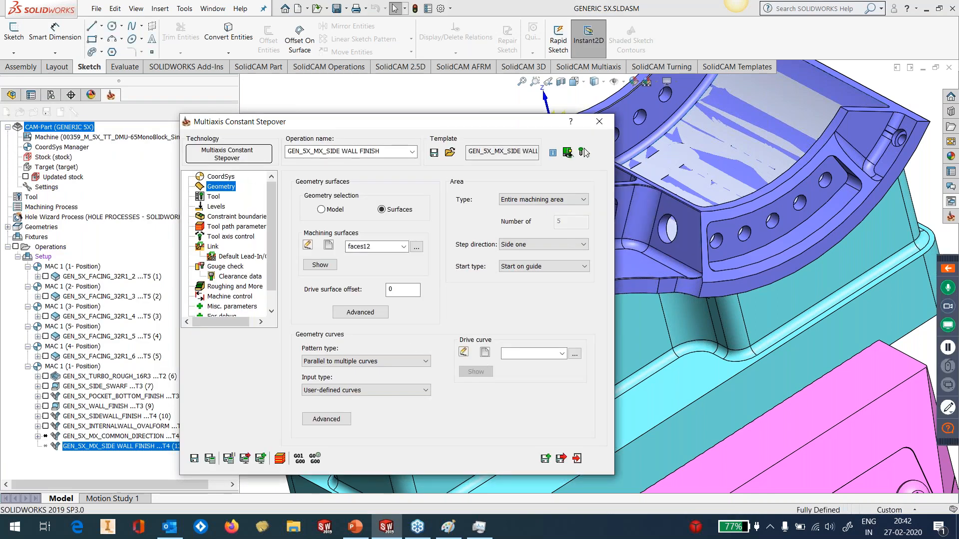
Define the drive curve as the chain along the lower edge of the selected side wall, fillet and end face
click(485, 353)
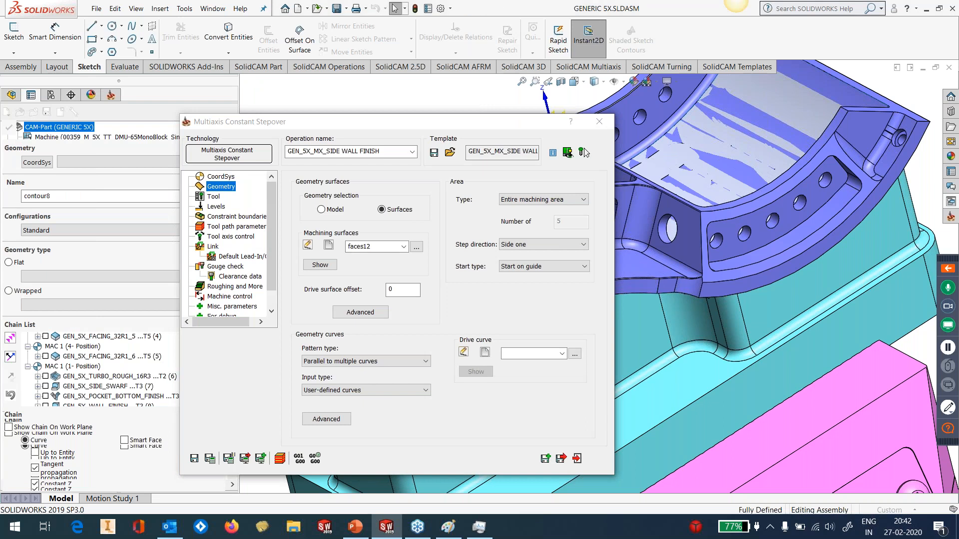
click(390, 332)
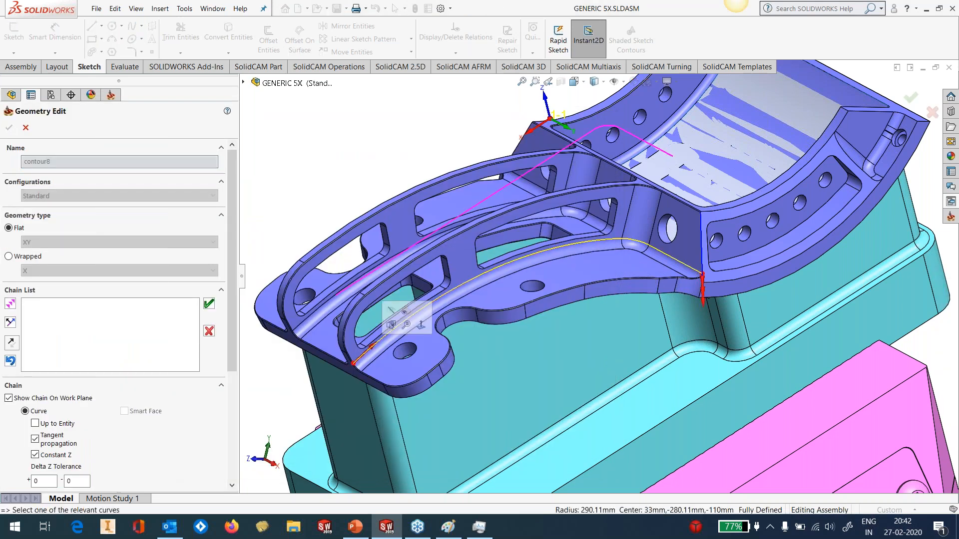
click(208, 303)
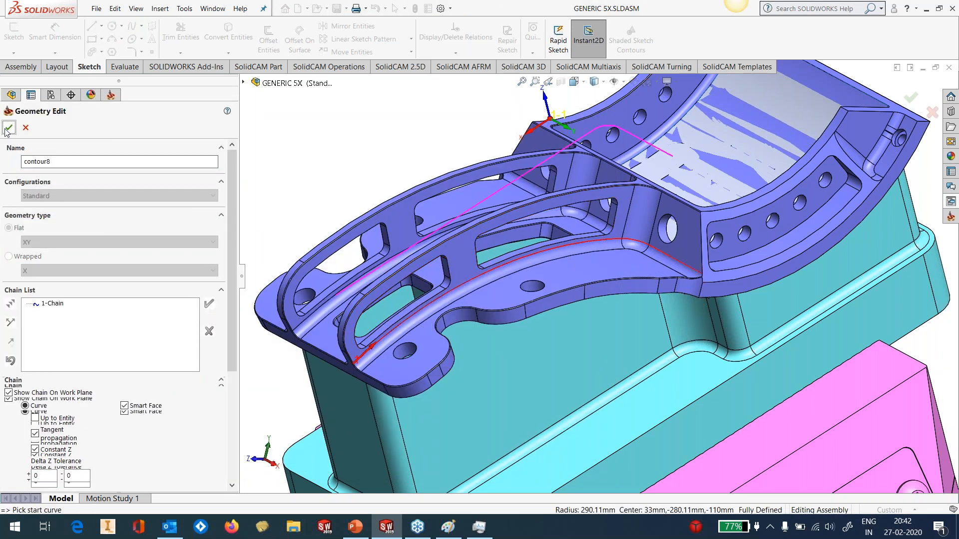
click(9, 128)
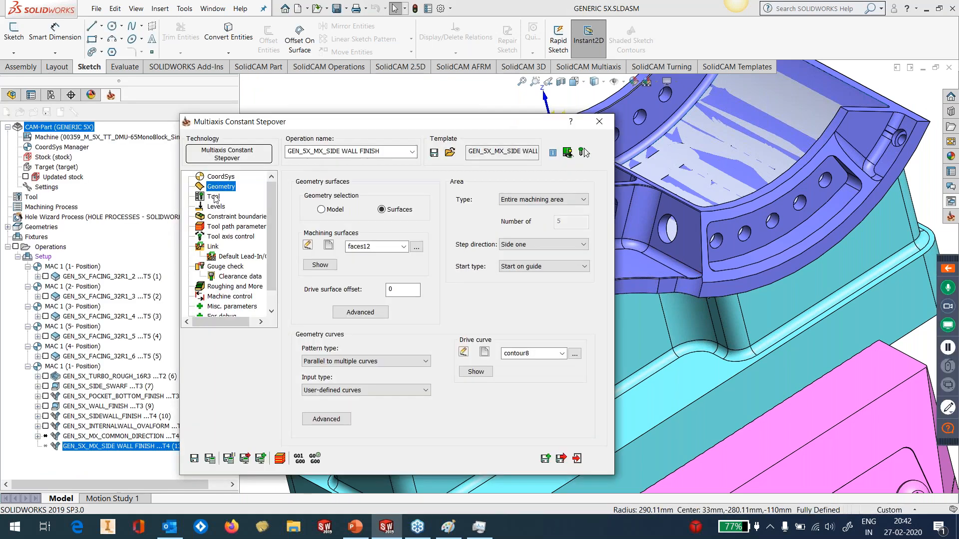
Review the side wall finish settings from the tool through to tool axis control, and save the operation
click(213, 197)
key(Down)
key(Down)
key(Down)
key(Down)
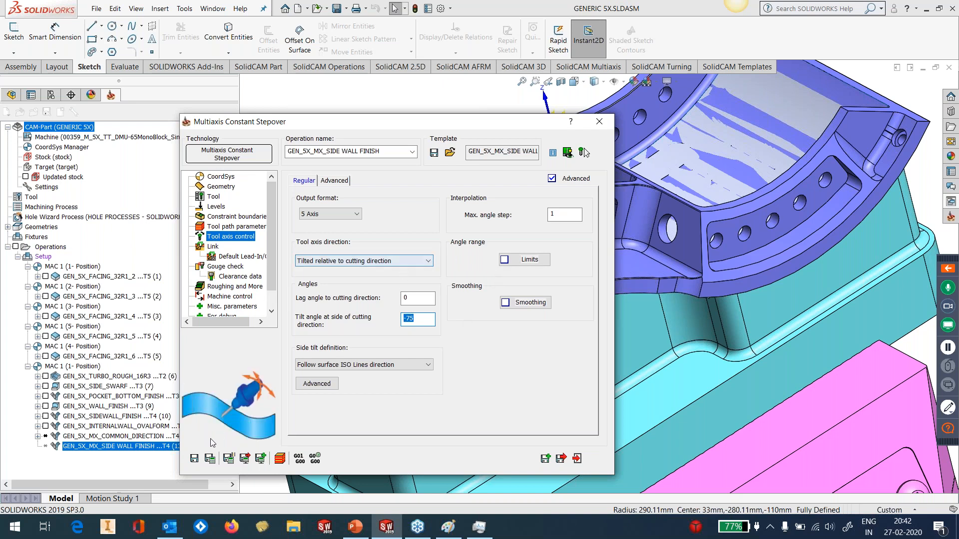
click(195, 459)
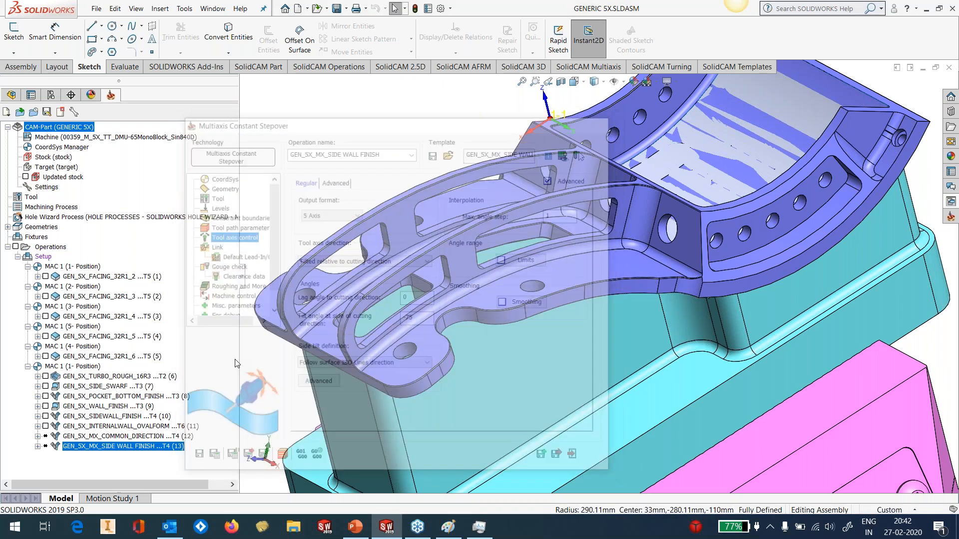
Calculate the GEN_5X_MX_SIDE WALL FINISH operation, inspect its toolpath along the rib wall, and hide the toolpath
right_click(114, 446)
click(164, 165)
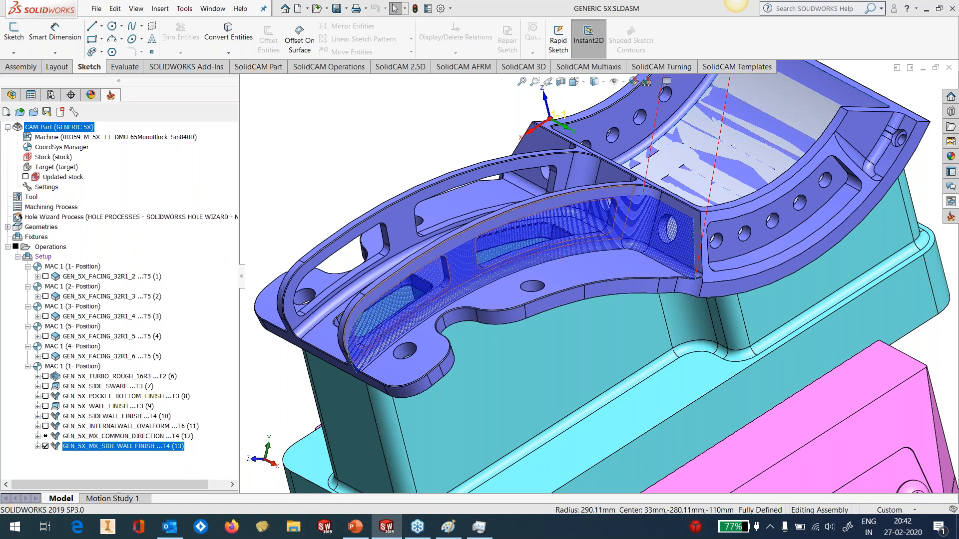
scroll(461, 293, down, 2)
scroll(461, 292, down, 2)
middle_drag(503, 257, 538, 165)
scroll(575, 263, up, 2)
middle_drag(623, 253, 674, 222)
click(45, 446)
Add an operation from the GEN_5X_MX_MIDDLE_POCKET template after the side wall finish, using MAC 1 (1- Position)
click(951, 202)
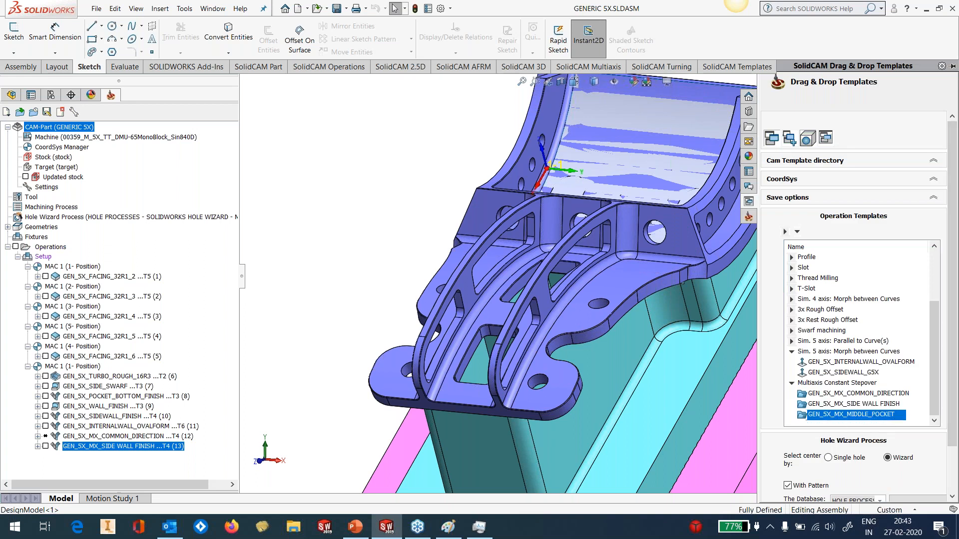
drag(829, 416, 145, 463)
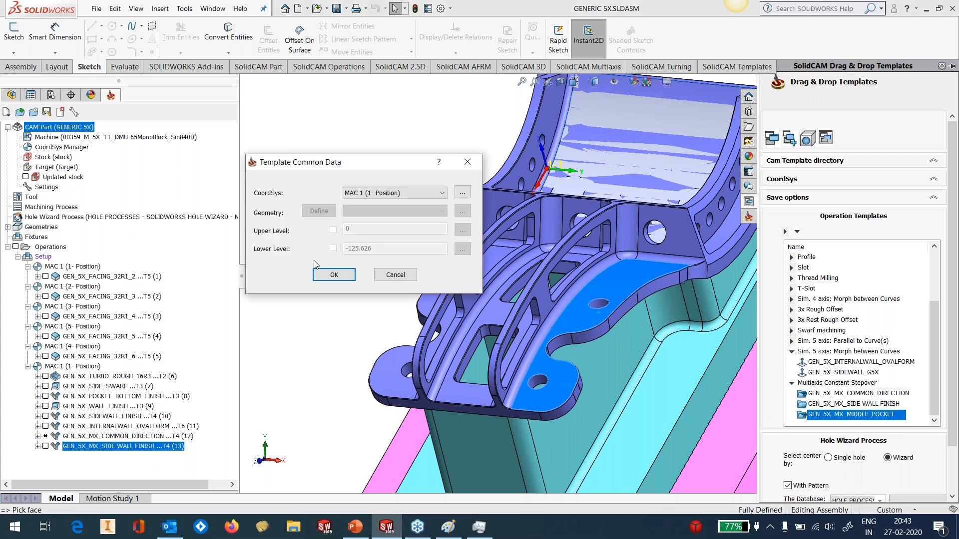
click(333, 274)
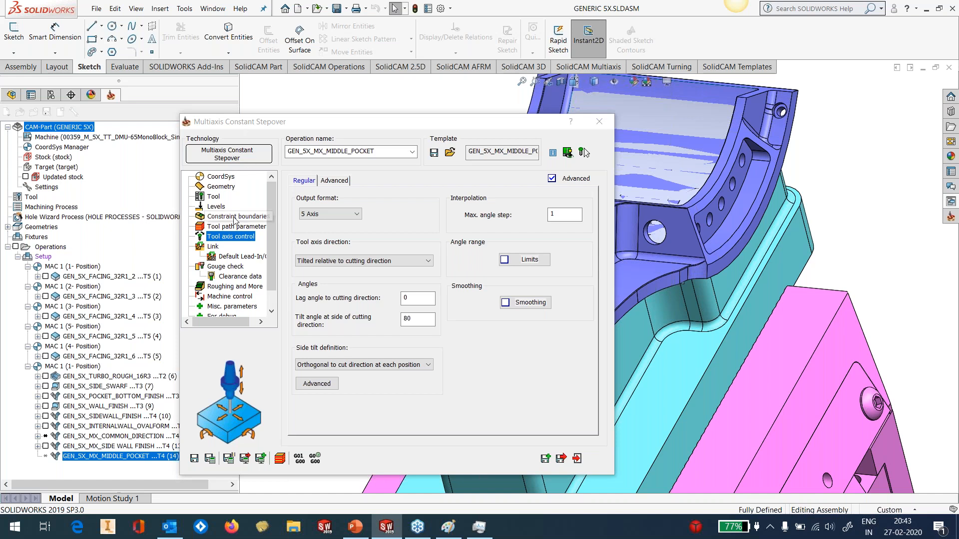
Define the middle pocket's machining surfaces from both inner rib walls, the two corner fillets and the end face with the hole
click(223, 187)
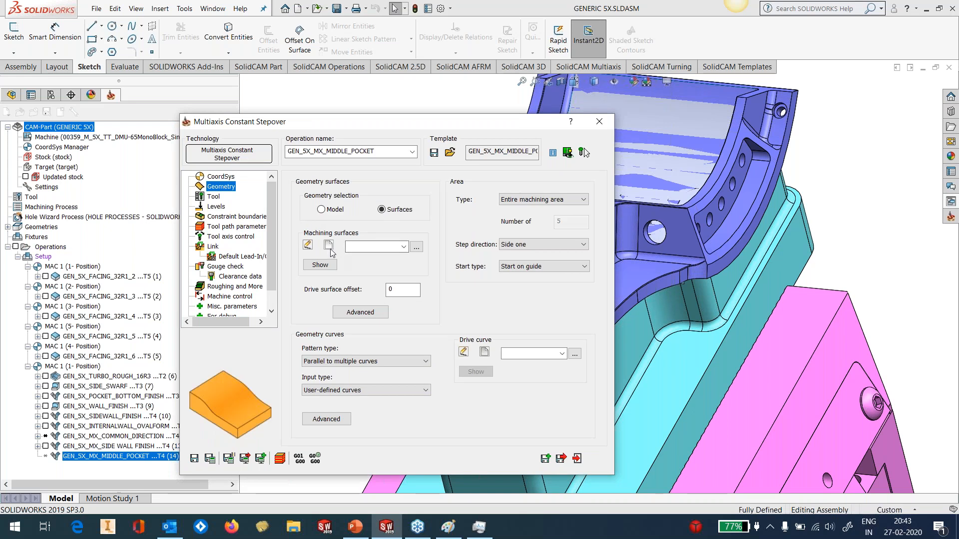
click(330, 246)
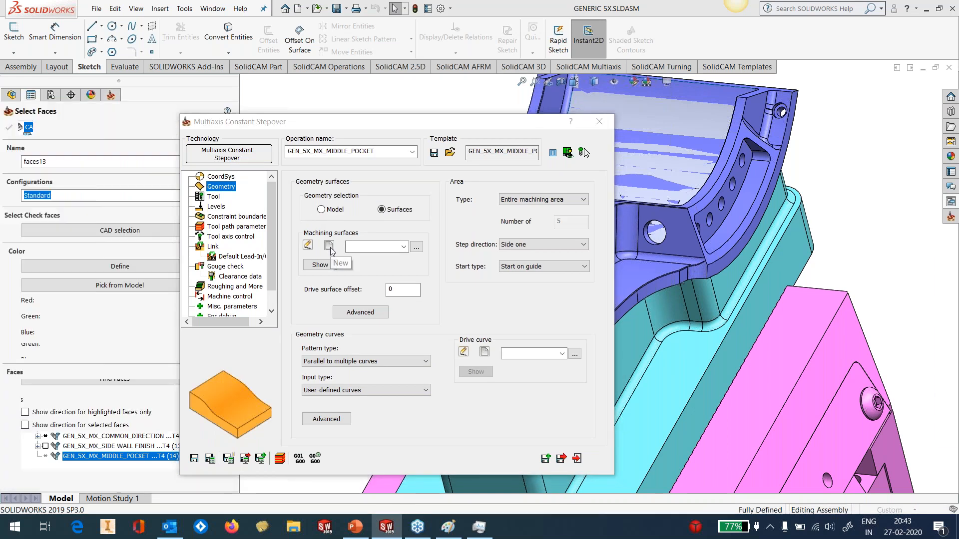
click(473, 294)
click(551, 218)
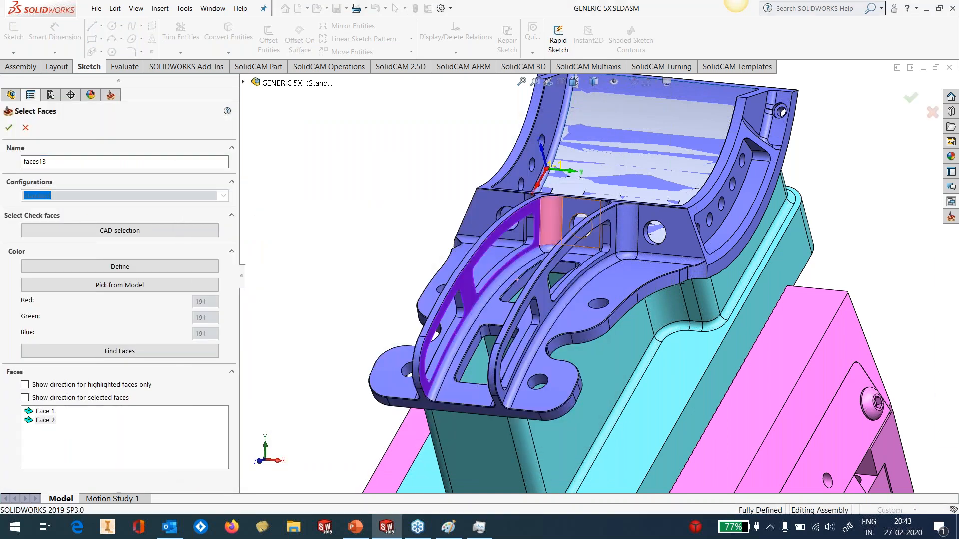
click(570, 211)
middle_drag(570, 211, 629, 227)
click(612, 225)
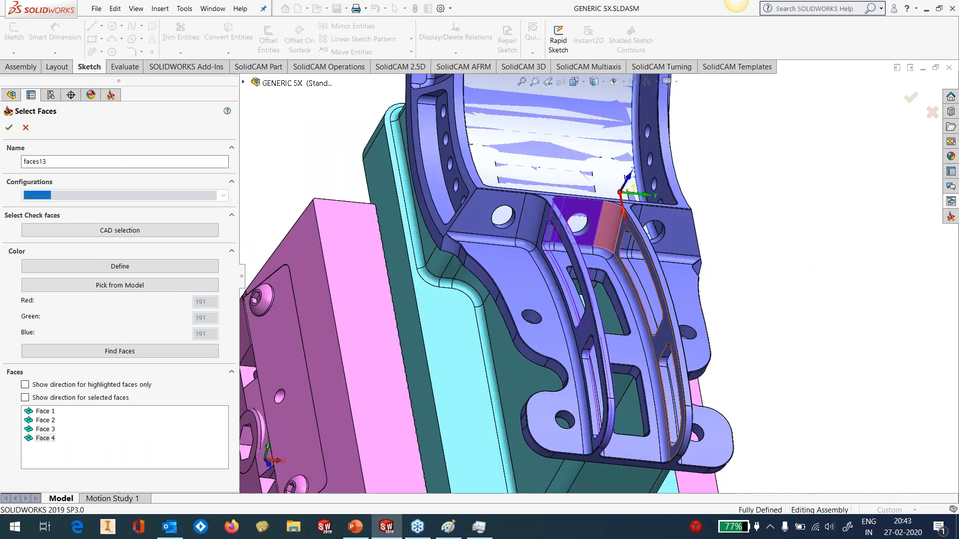
click(639, 240)
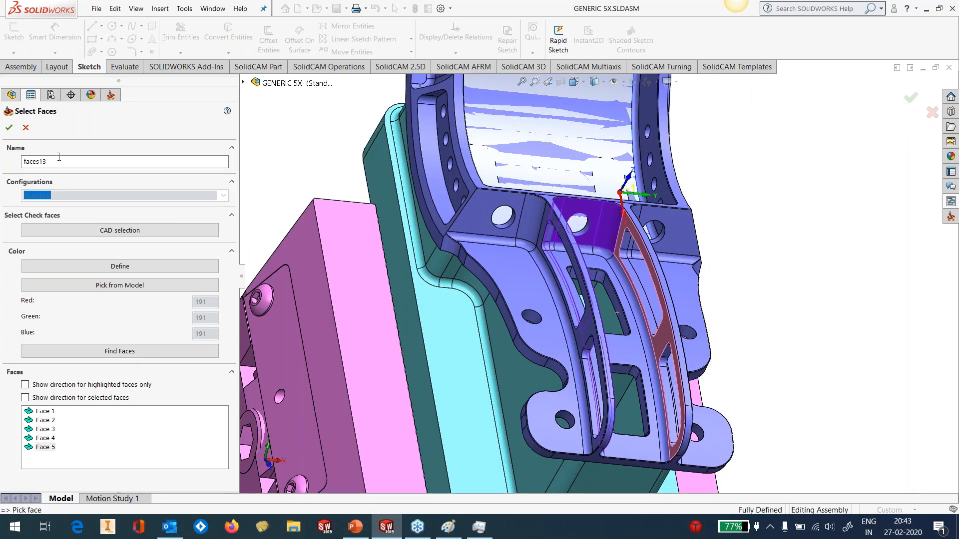
click(9, 127)
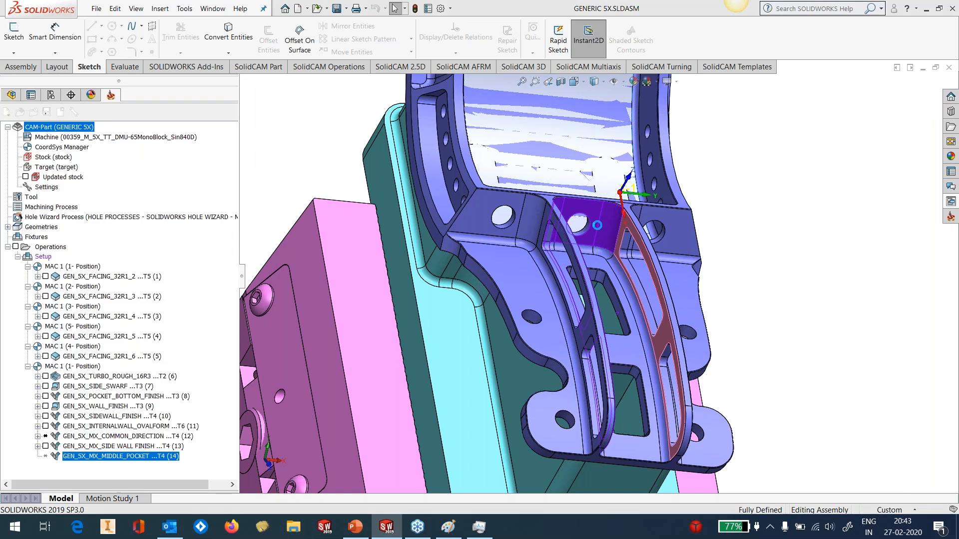
Define the middle pocket's drive curve as the open chain along the lower edges of the selected walls
click(484, 352)
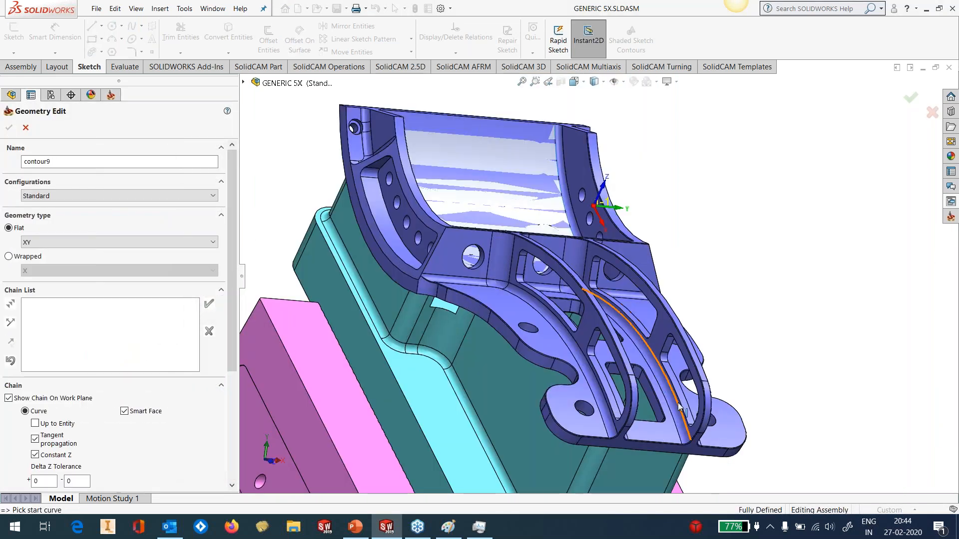
click(671, 386)
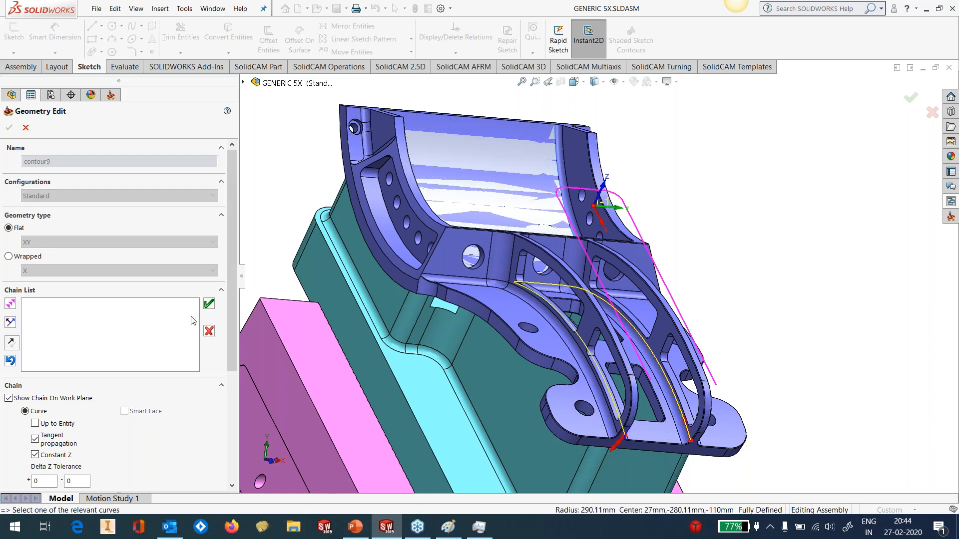
click(208, 311)
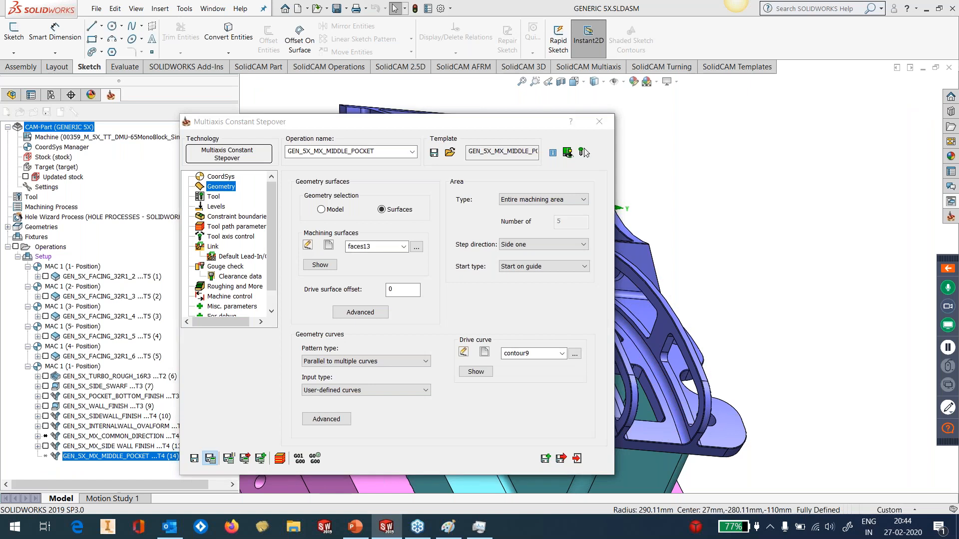
click(528, 306)
Define the gouge check surfaces from the middle pocket's floor and its surrounding fillet faces
click(225, 267)
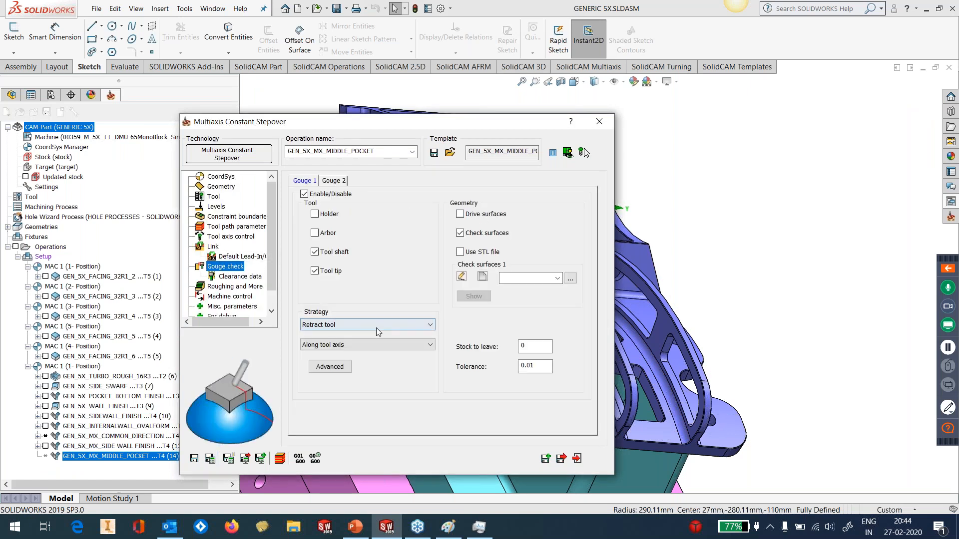
click(482, 276)
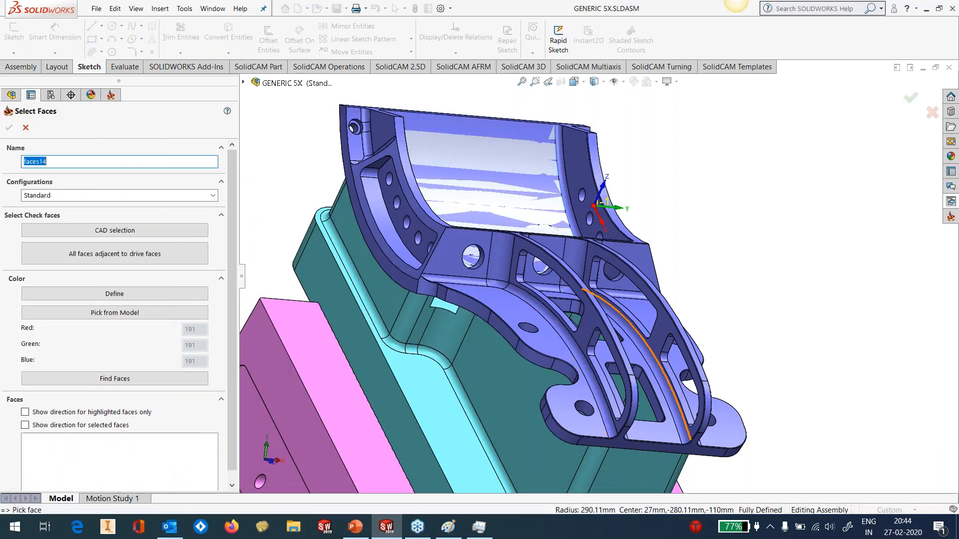
click(681, 433)
click(671, 436)
middle_drag(632, 346, 554, 336)
click(627, 243)
click(604, 243)
click(588, 270)
scroll(611, 264, up, 3)
middle_drag(612, 264, 633, 263)
click(632, 264)
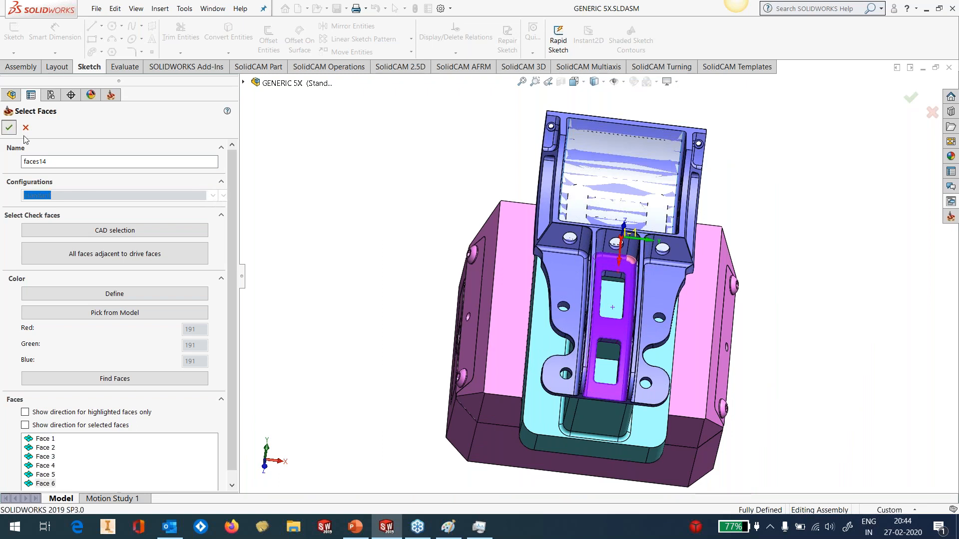
click(9, 127)
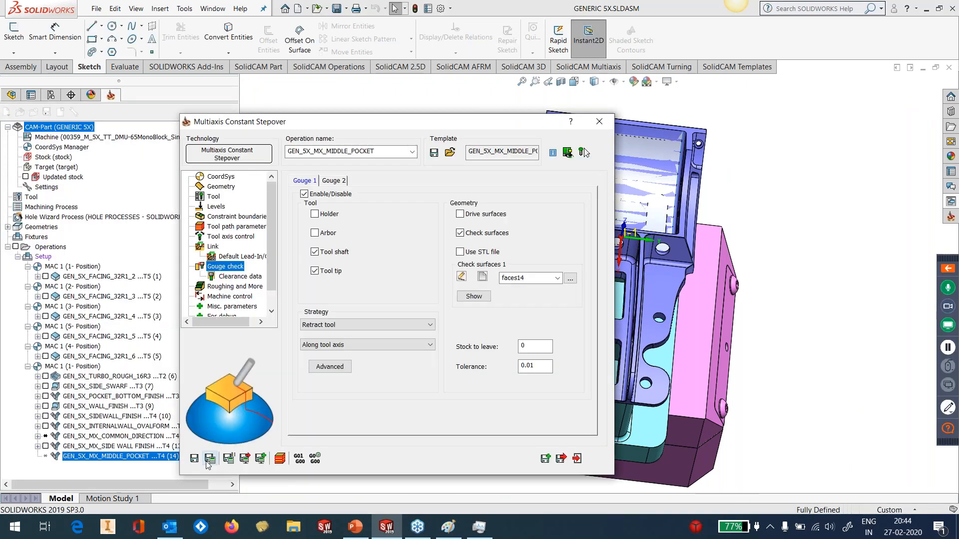
click(516, 303)
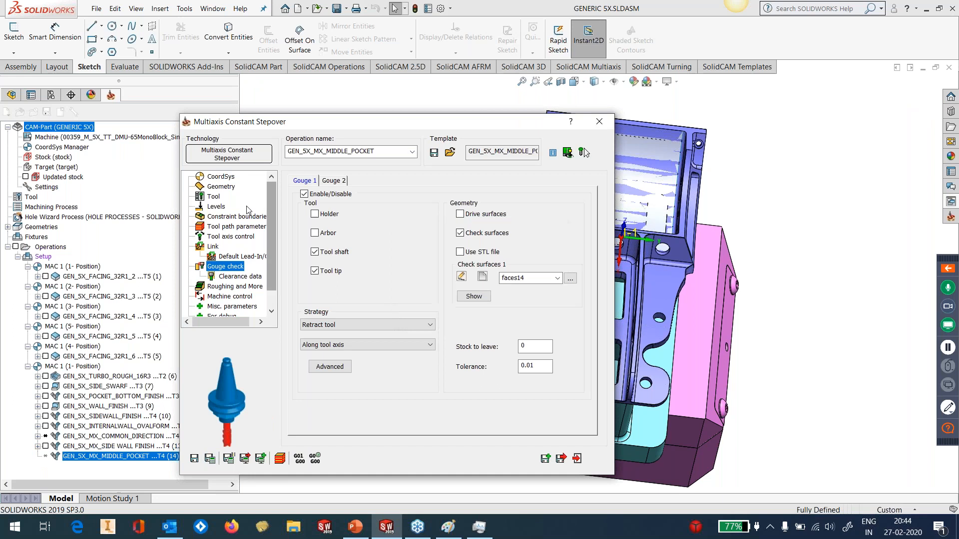
Set contour9 as the manually created constraint boundary and try to calculate the middle pocket operation
click(220, 217)
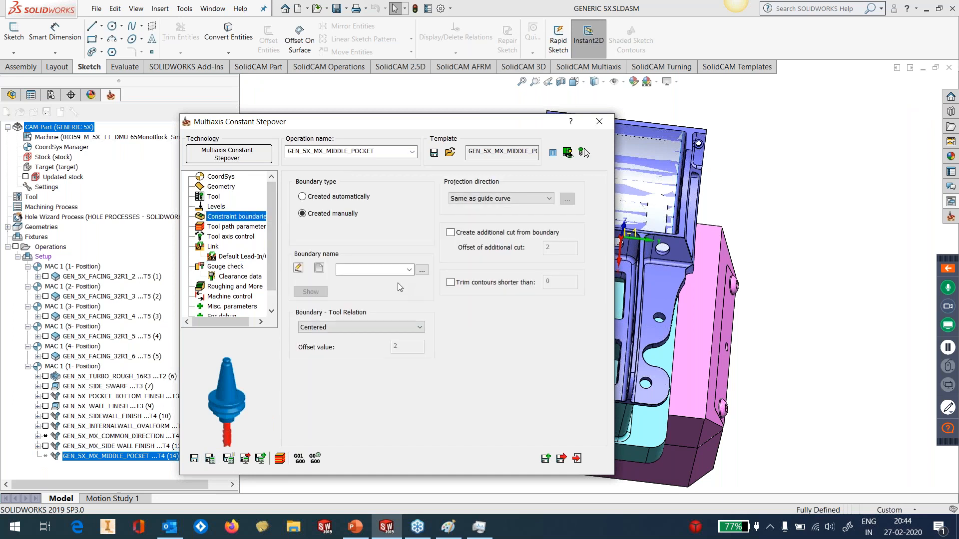
click(216, 187)
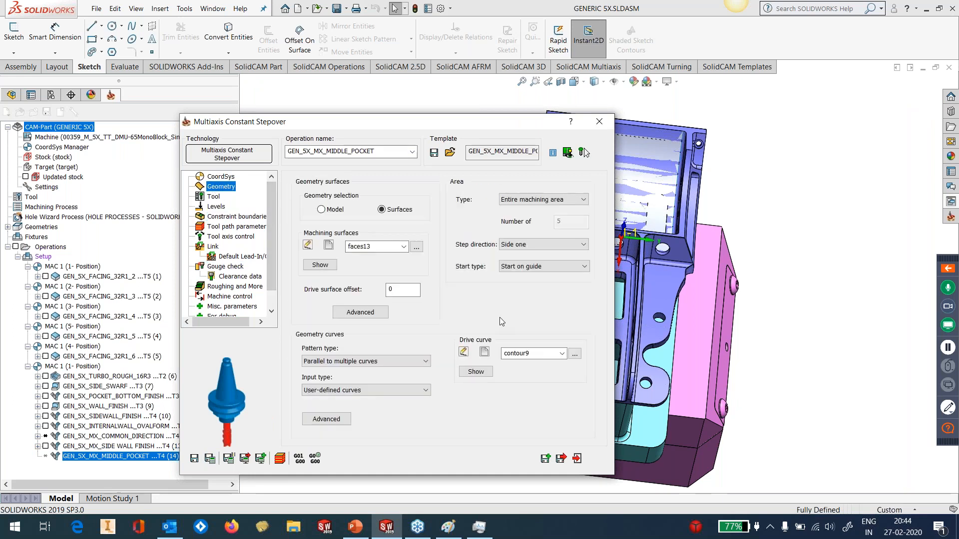
click(219, 217)
click(410, 273)
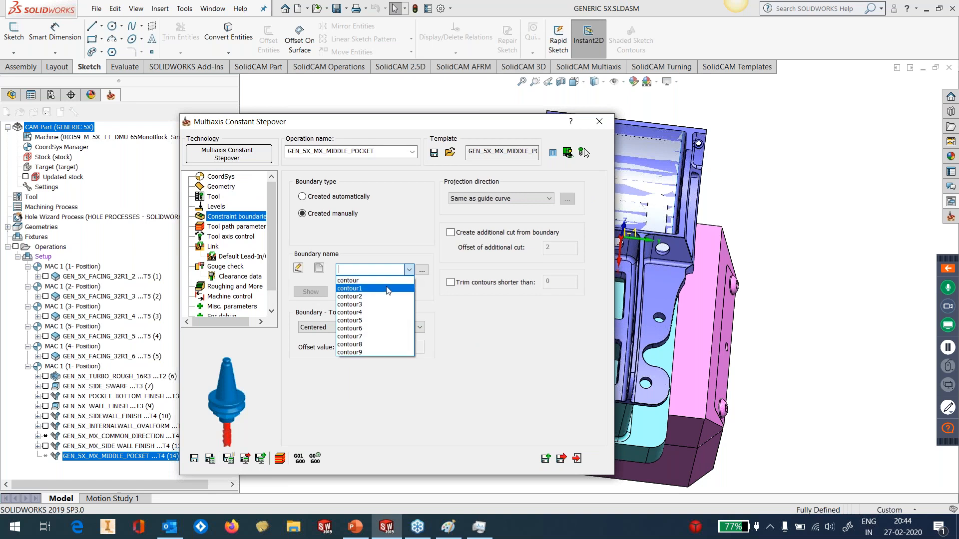
click(373, 349)
click(209, 458)
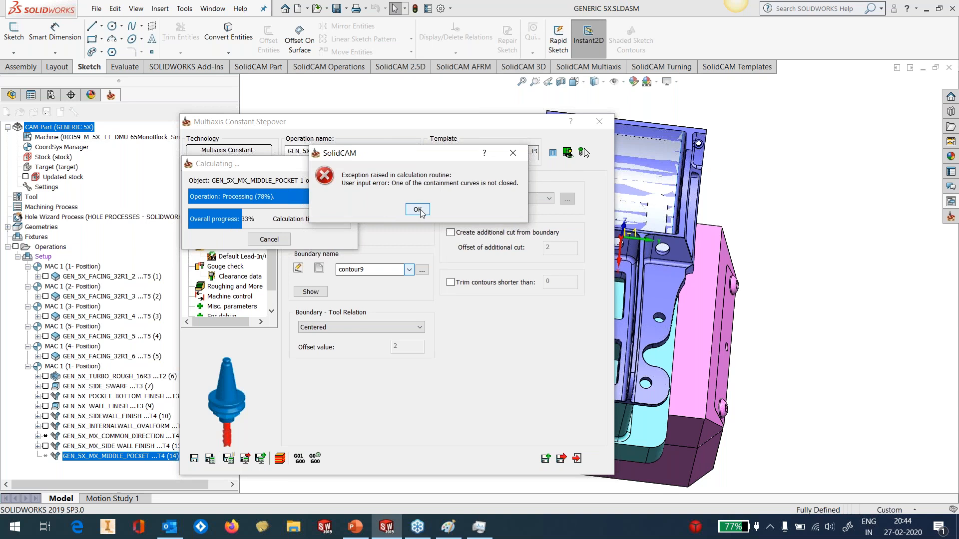
click(417, 210)
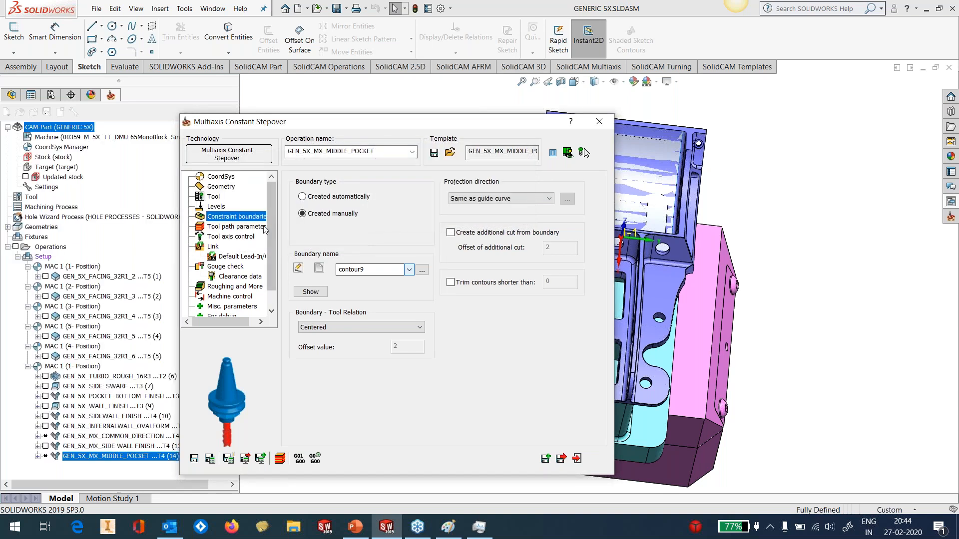
Switch the middle pocket operation's constraint boundary type to created automatically, and save and calculate the operation
click(254, 228)
click(254, 218)
click(307, 198)
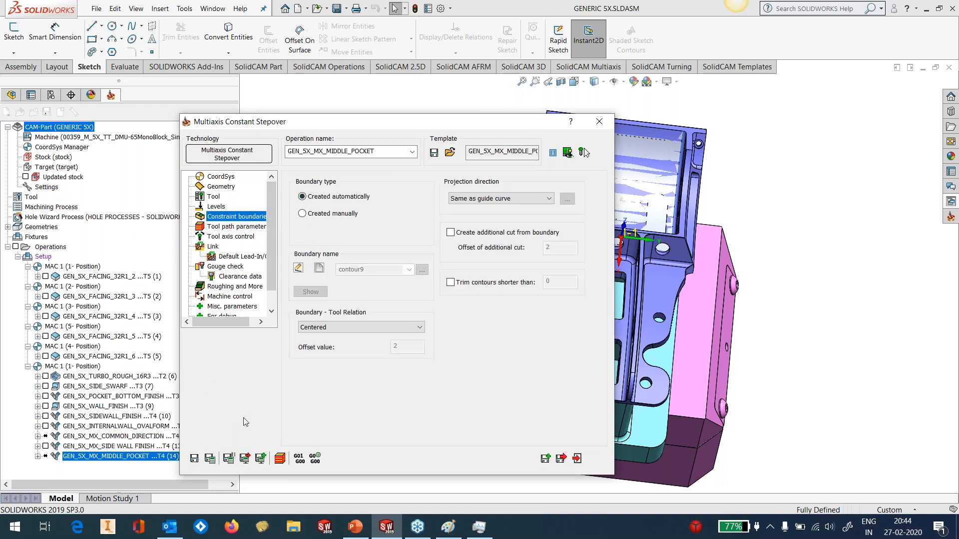
click(210, 458)
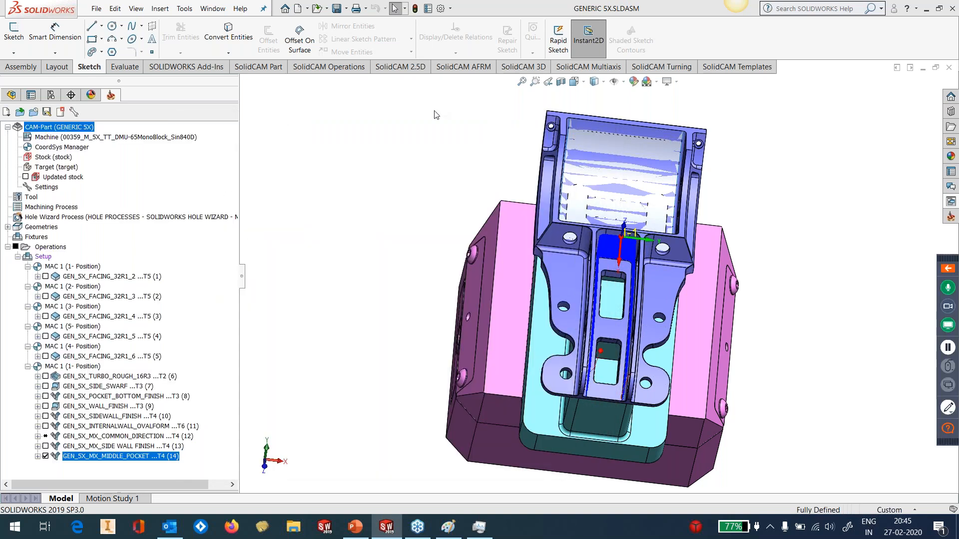
scroll(588, 302, down, 5)
middle_drag(589, 302, 628, 276)
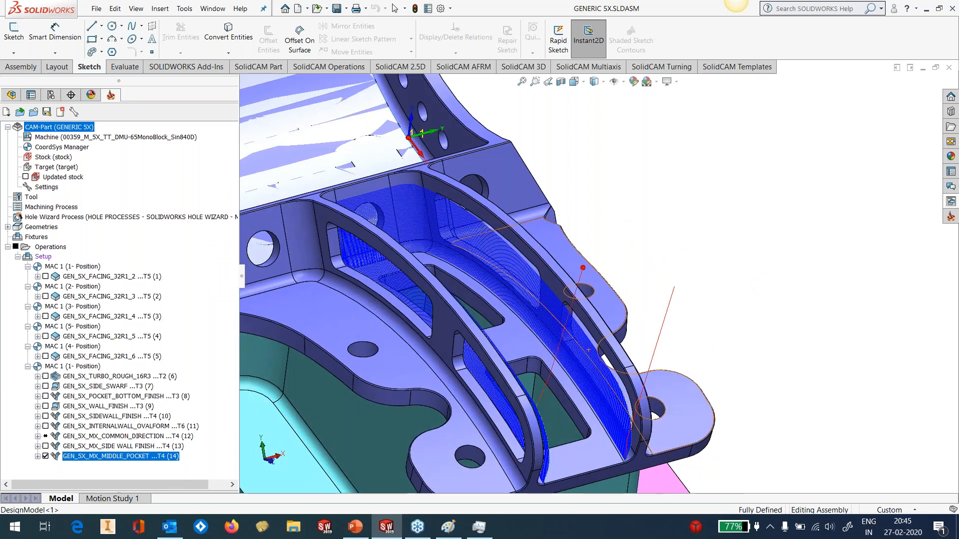
Simulate the middle pocket toolpath on the CAD model at a reduced simulation speed and exit the simulation
scroll(602, 275, up, 1)
right_click(133, 458)
click(172, 197)
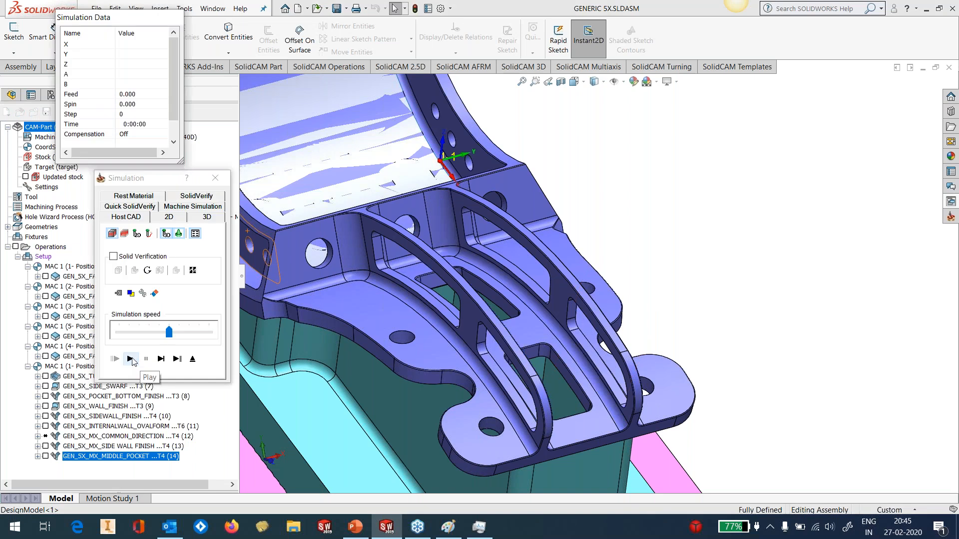
drag(168, 332, 149, 332)
click(130, 358)
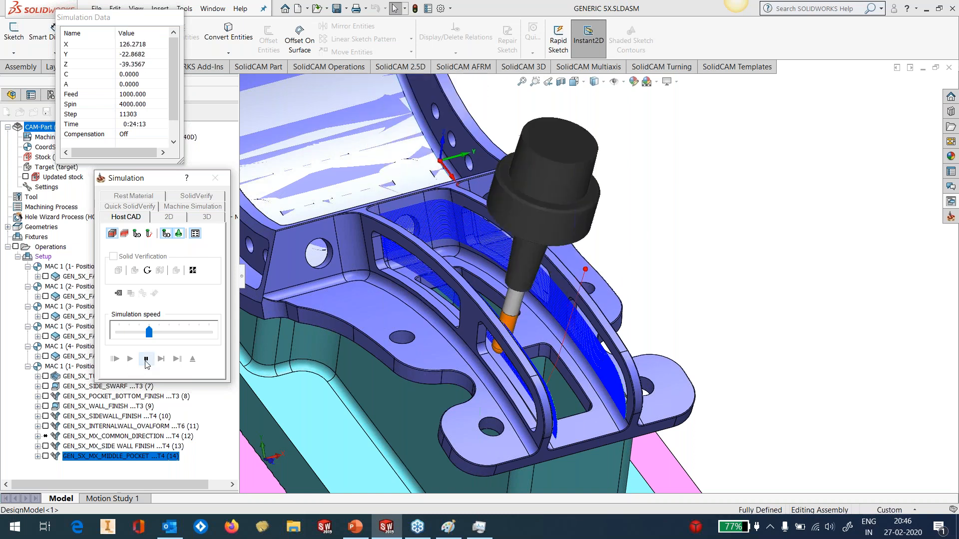
click(146, 360)
click(956, 426)
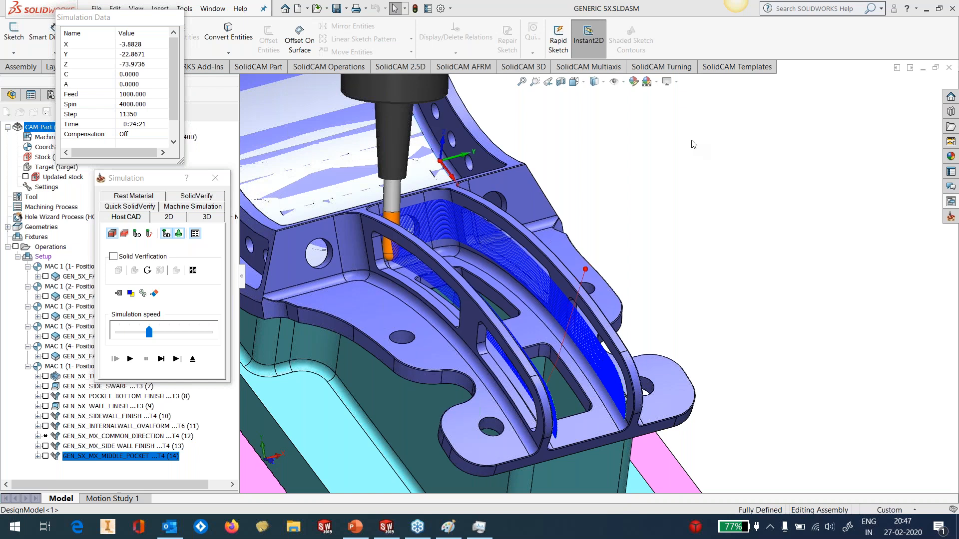
click(192, 359)
Examine the side tilt and advanced tool axis control settings of the GEN_5X_SIDEWALL_FINISH operation
double_click(87, 407)
click(599, 122)
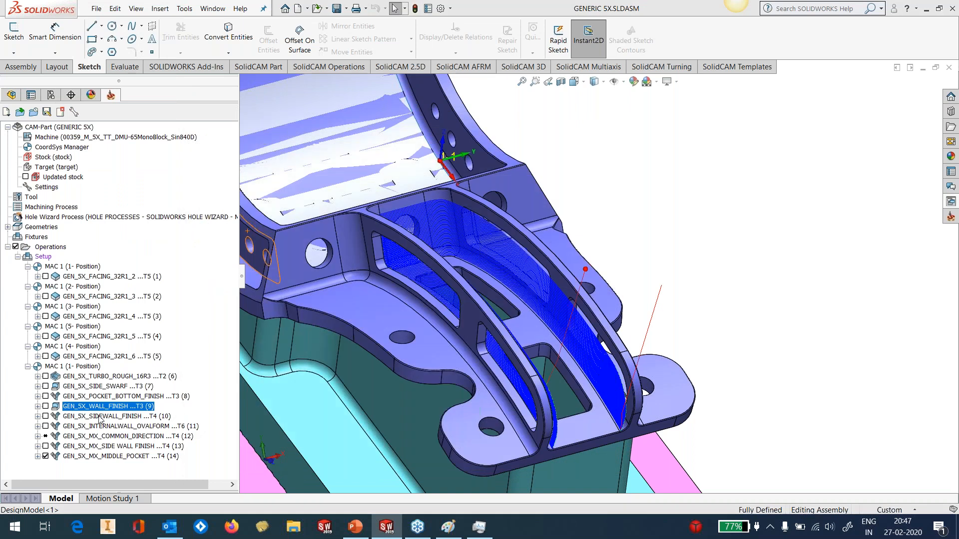
double_click(99, 416)
click(233, 227)
click(333, 182)
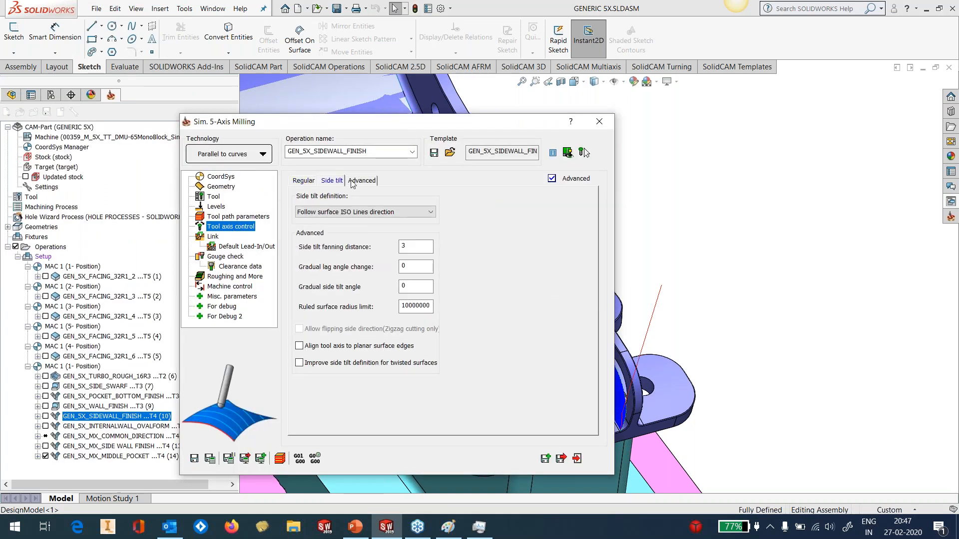
click(353, 181)
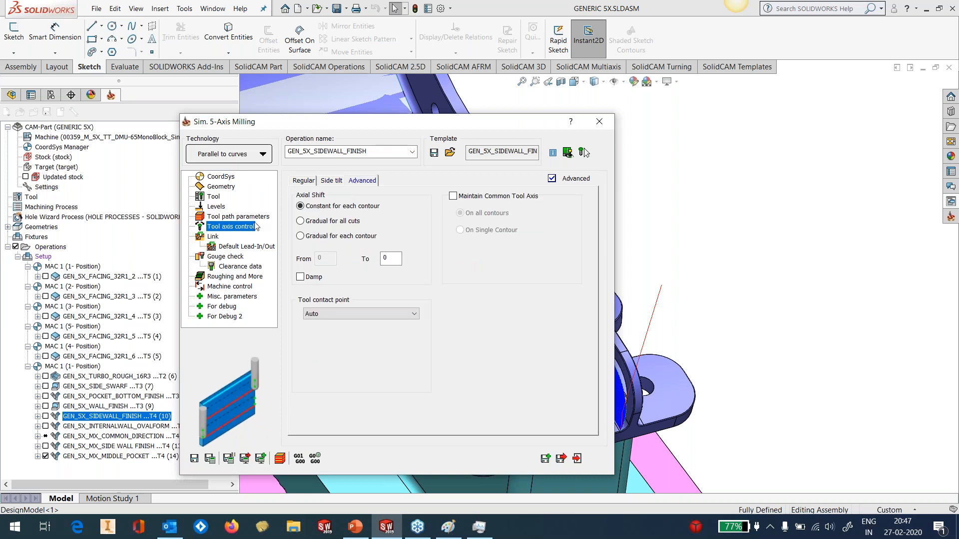
Enable 3D Tool Compensation in the tool path parameters of the GEN_5X_SIDEWALL_FINISH operation
click(230, 217)
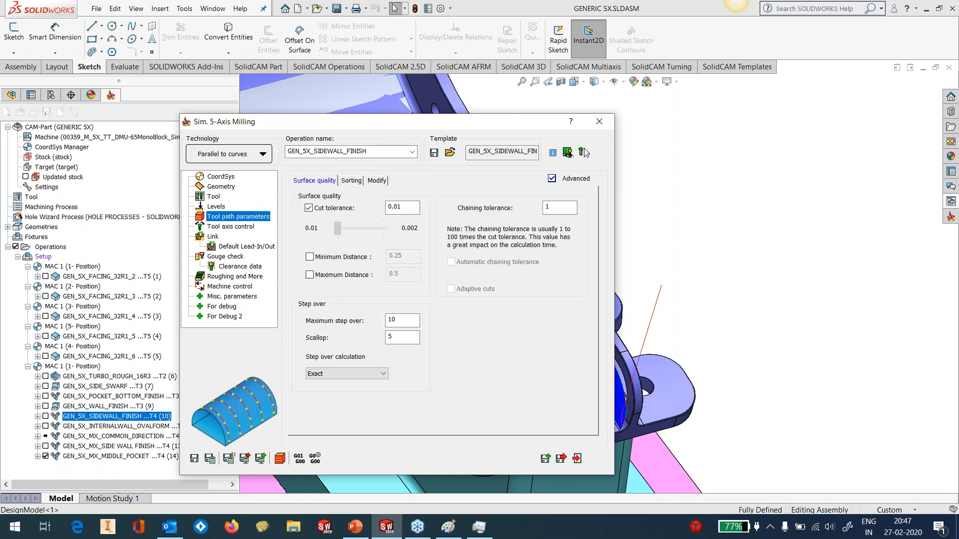
click(352, 181)
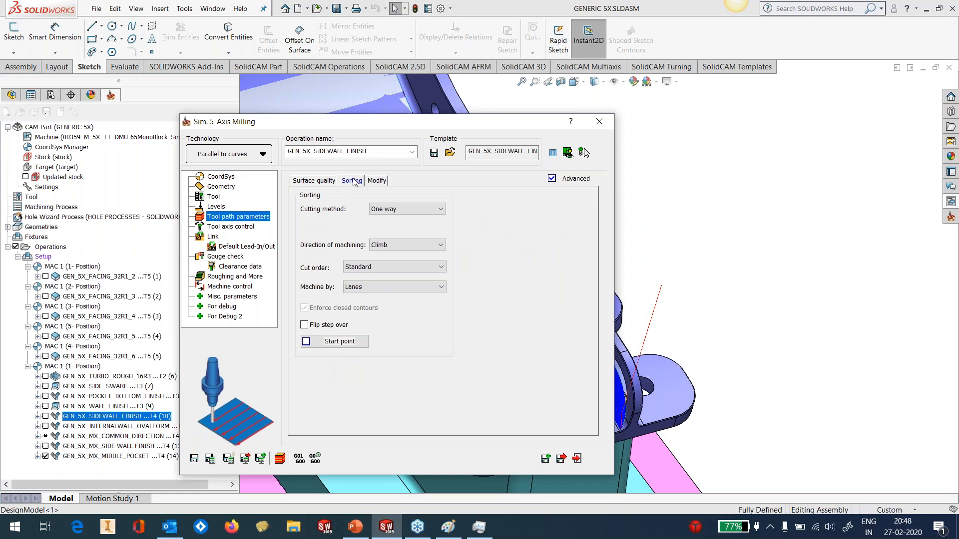
click(381, 180)
click(338, 321)
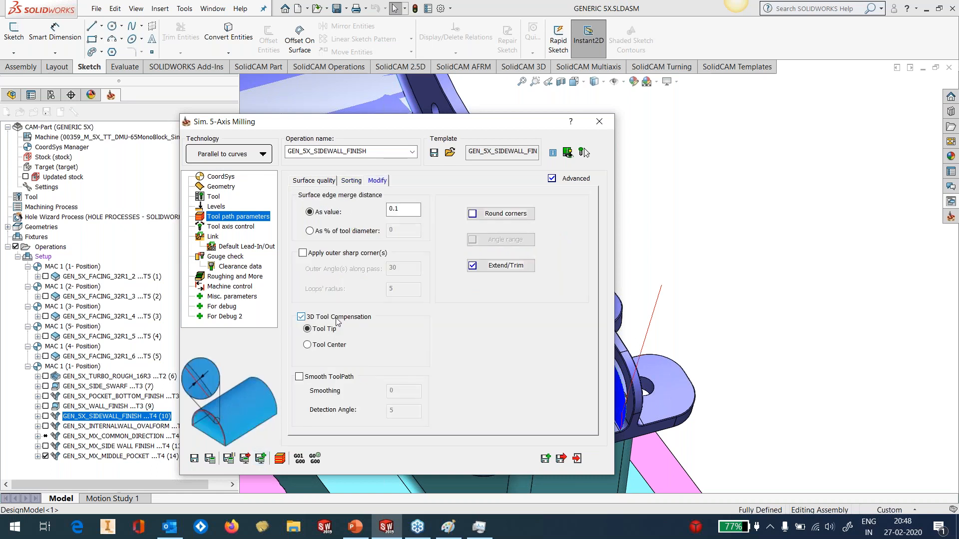